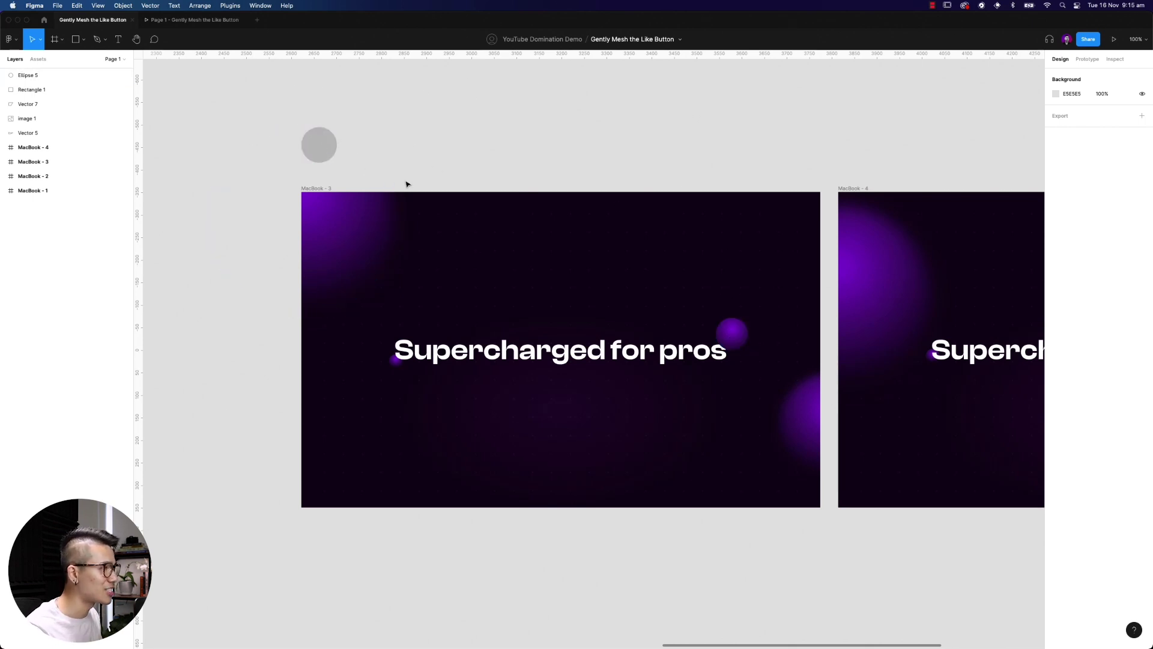
- Copy the inner stop's hex colour from the radial fill of the small orb beside "pros" in MacBook - 3
click(319, 145)
click(732, 340)
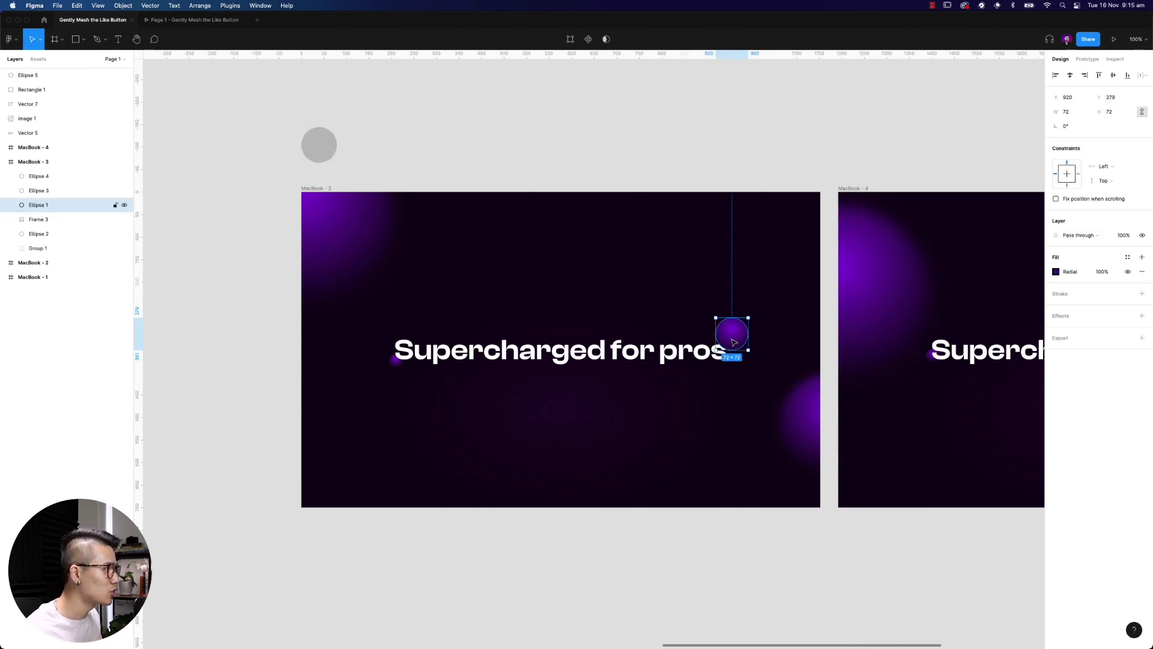
click(1056, 271)
key(super+c)
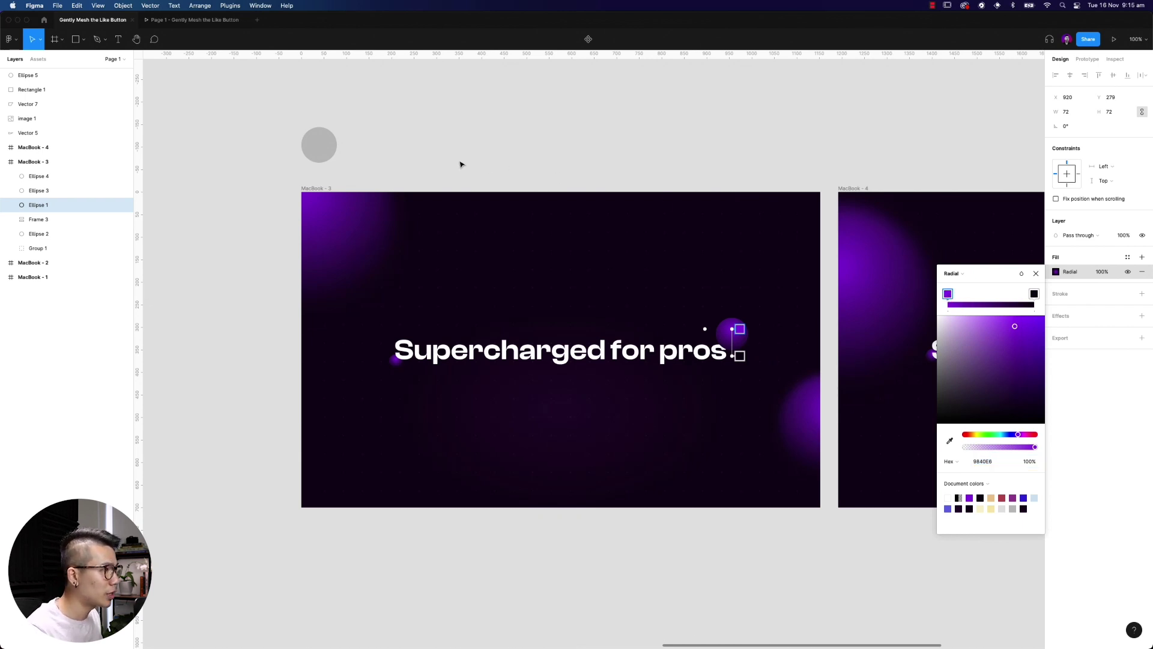
click(732, 333)
key(Escape)
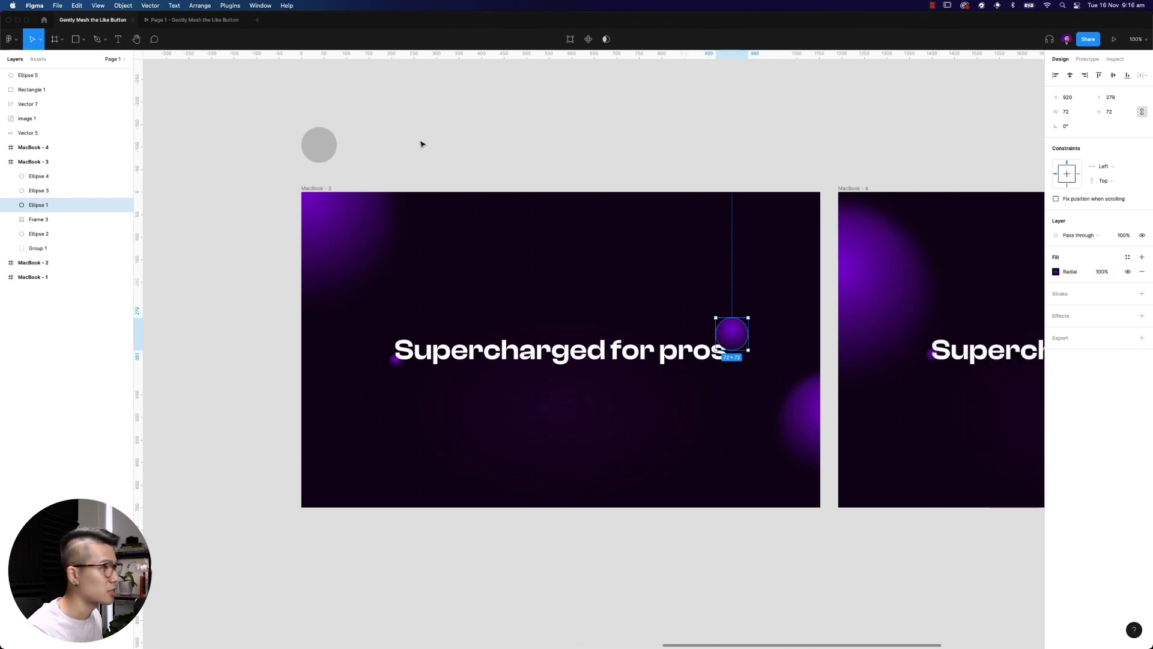
- Change the fill of the grey circle above MacBook - 3 from solid to a radial gradient
click(316, 147)
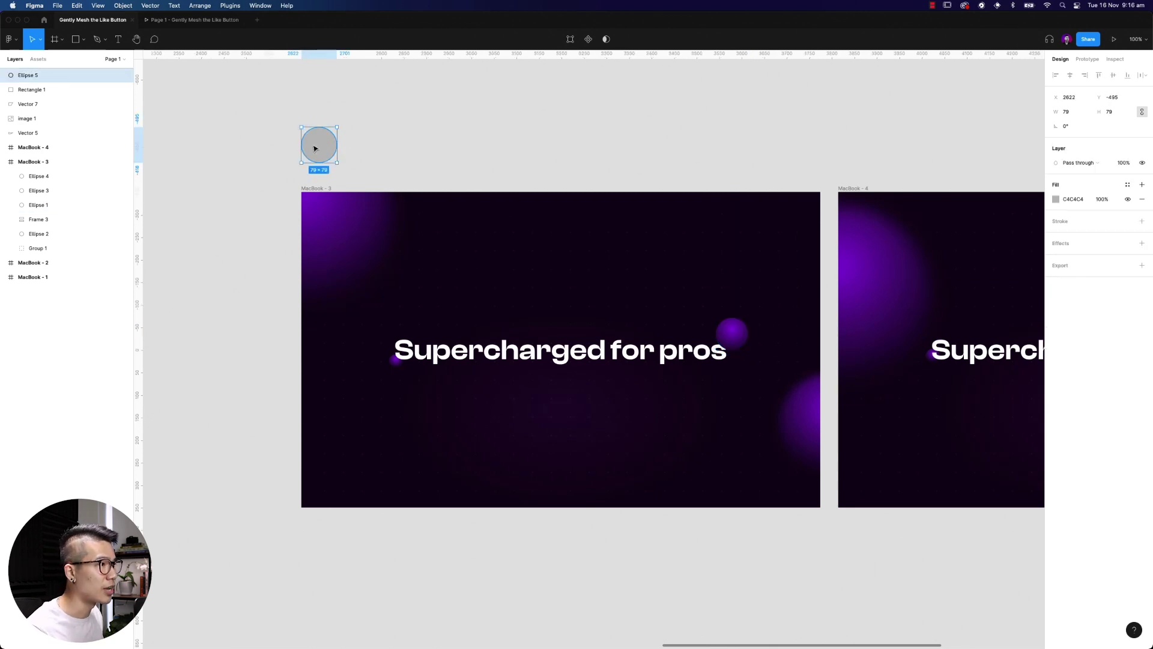
drag(316, 147, 316, 148)
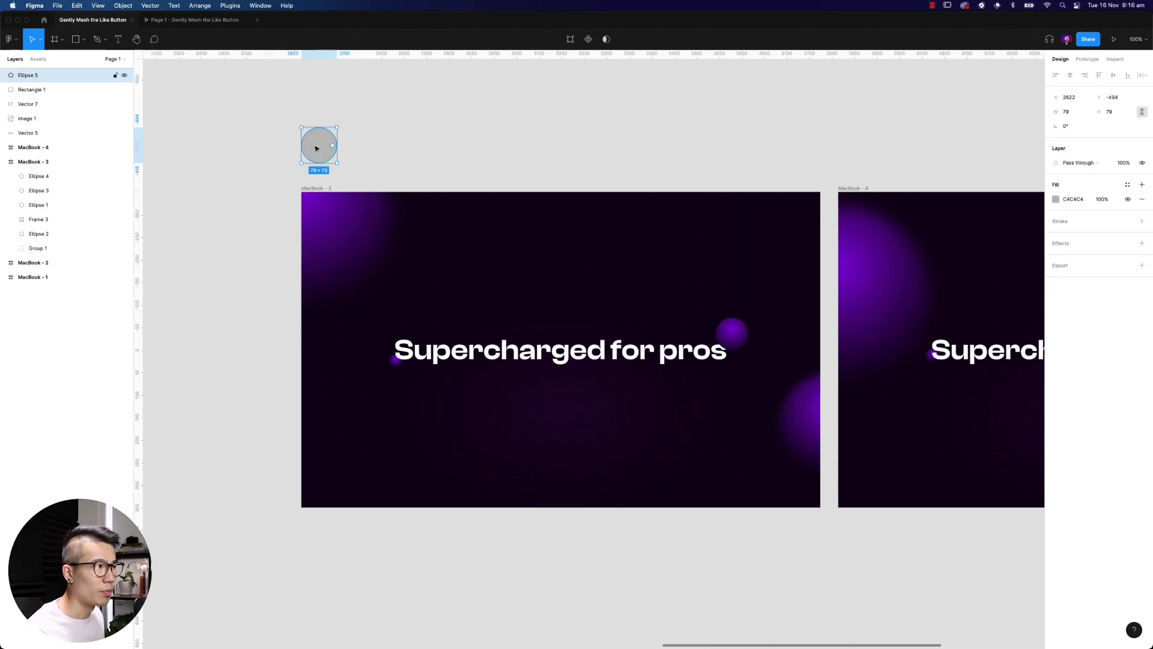
click(1055, 200)
click(960, 202)
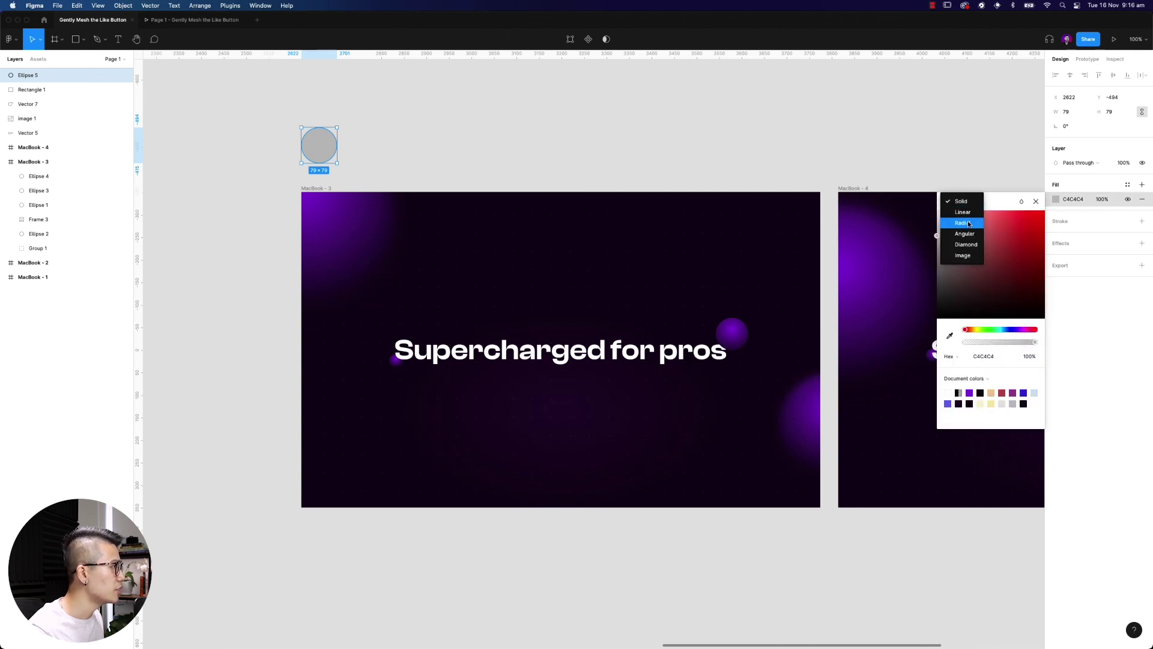
click(964, 223)
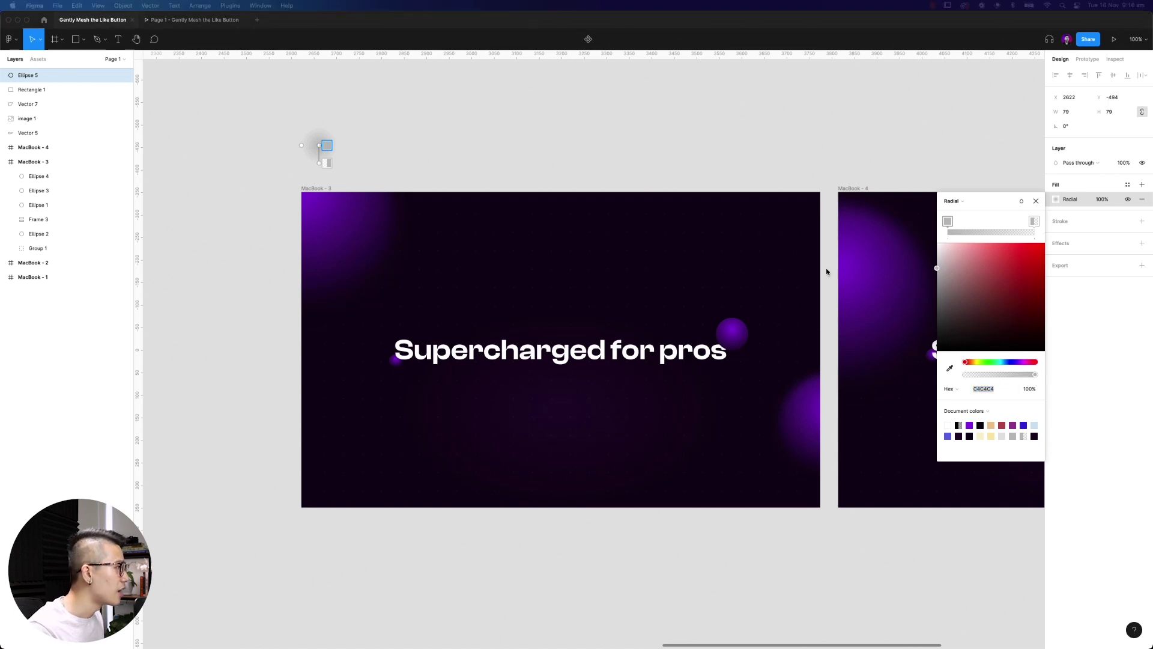
- Paste the copied purple into the circle's inner gradient stop and replace it with 16091B
click(991, 389)
key(super+v)
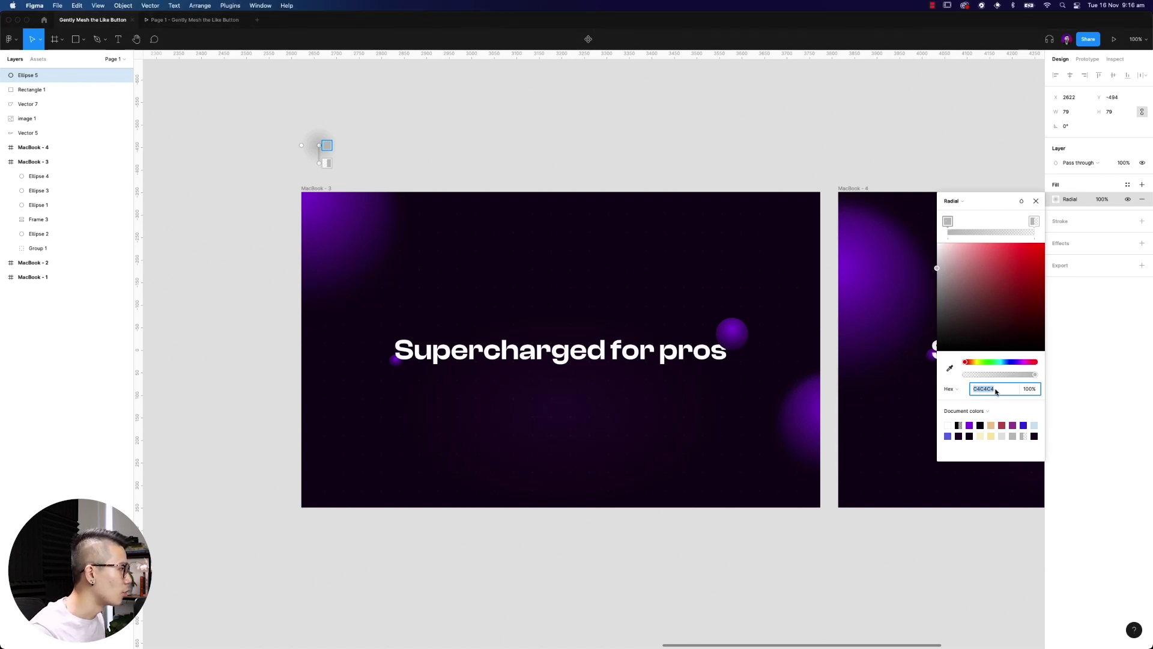
key(Tab)
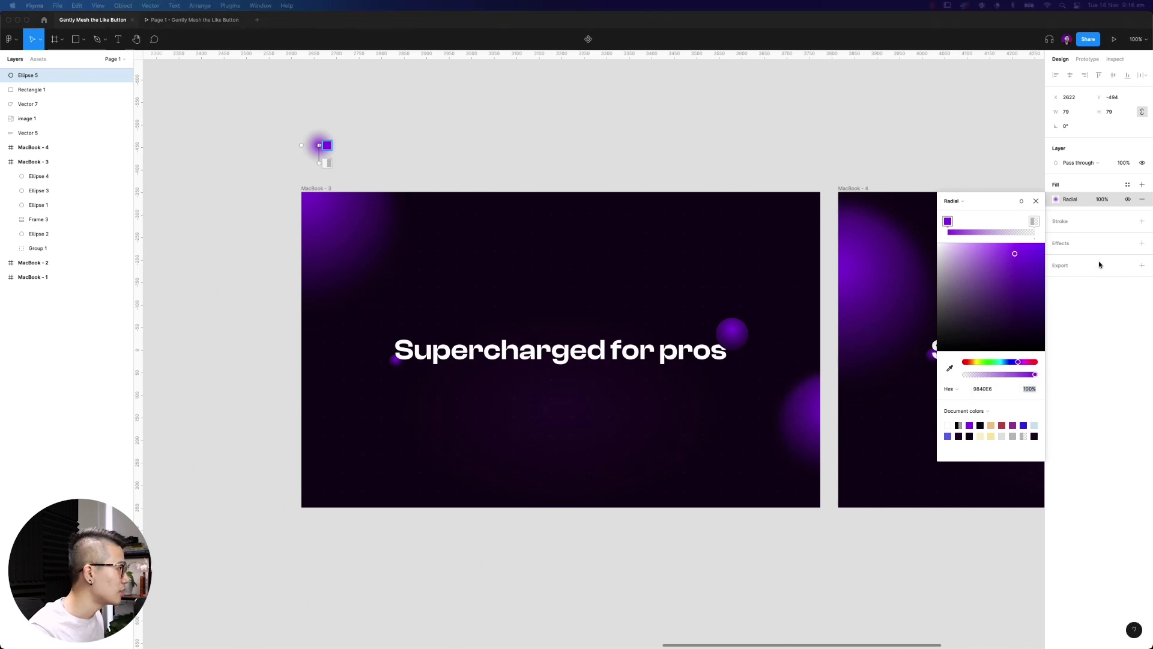
click(991, 388)
text(160918)
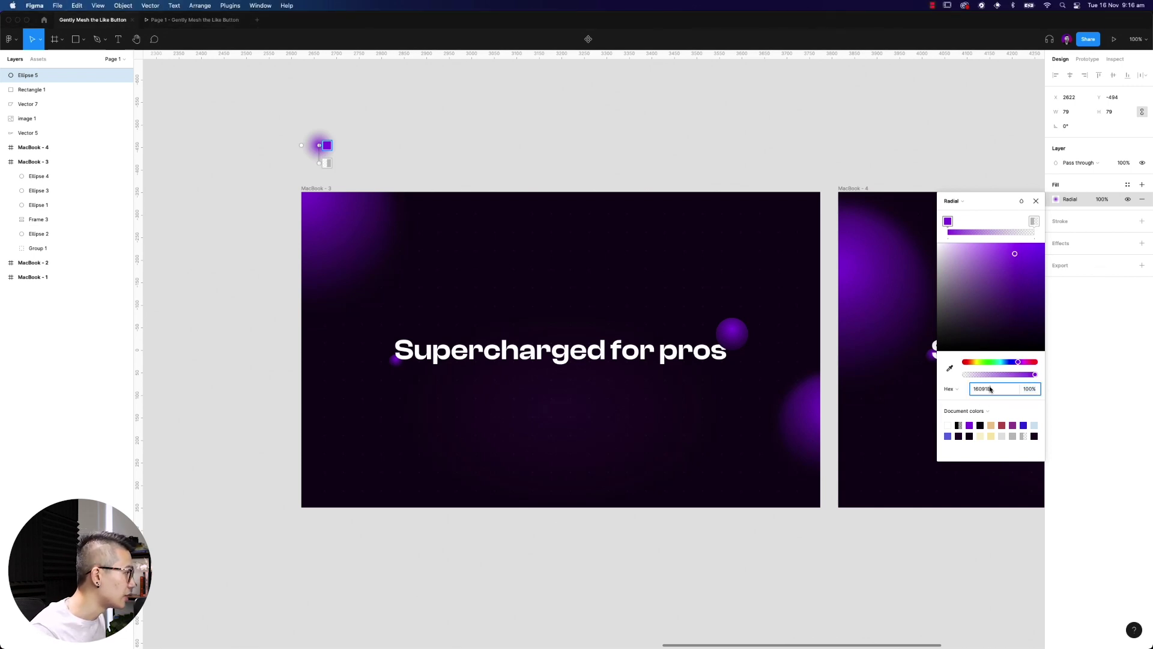
key(Tab)
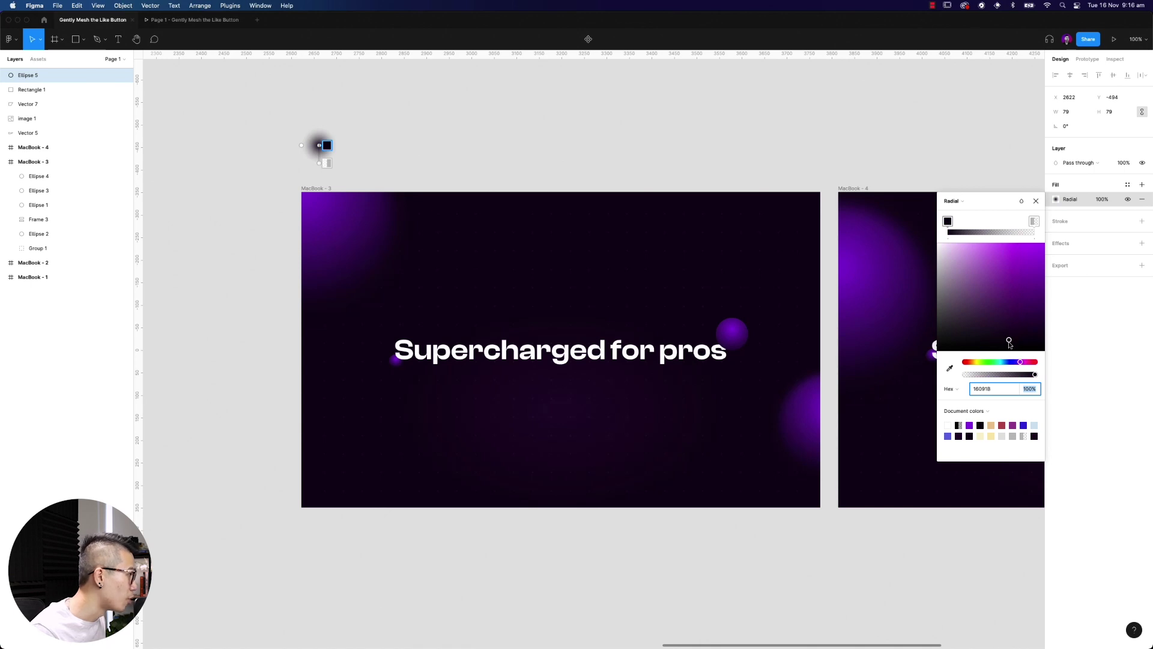
- Set the circle's outer gradient stop to 16091B at 100% opacity
click(1034, 221)
click(983, 389)
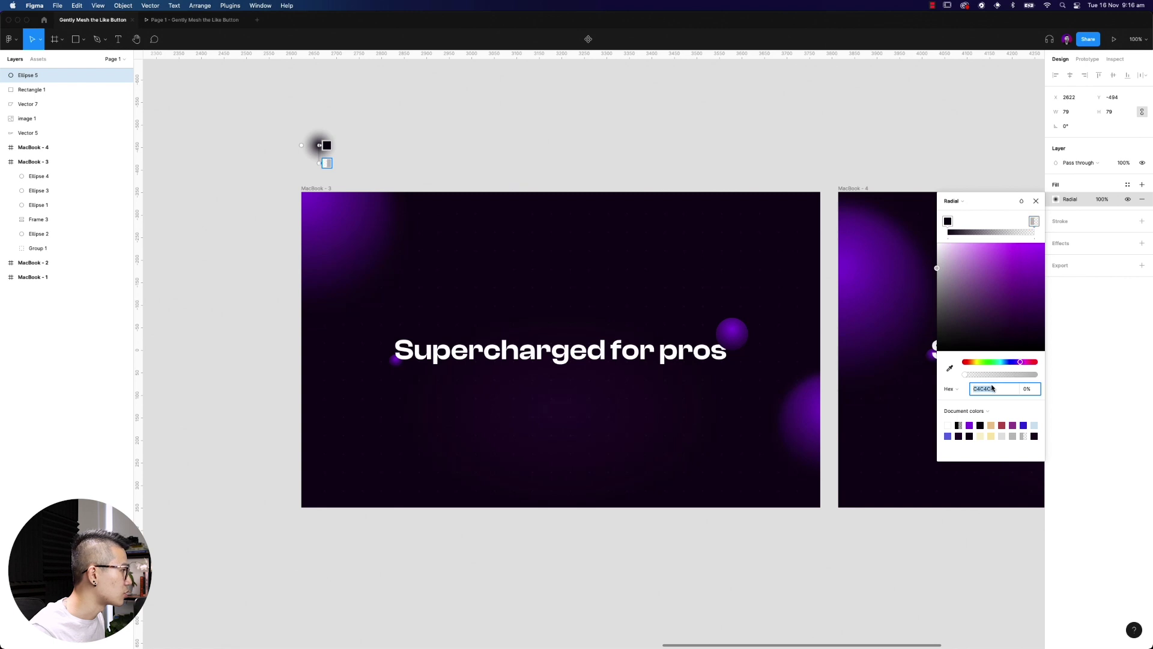
text(160918)
key(Tab)
text(100)
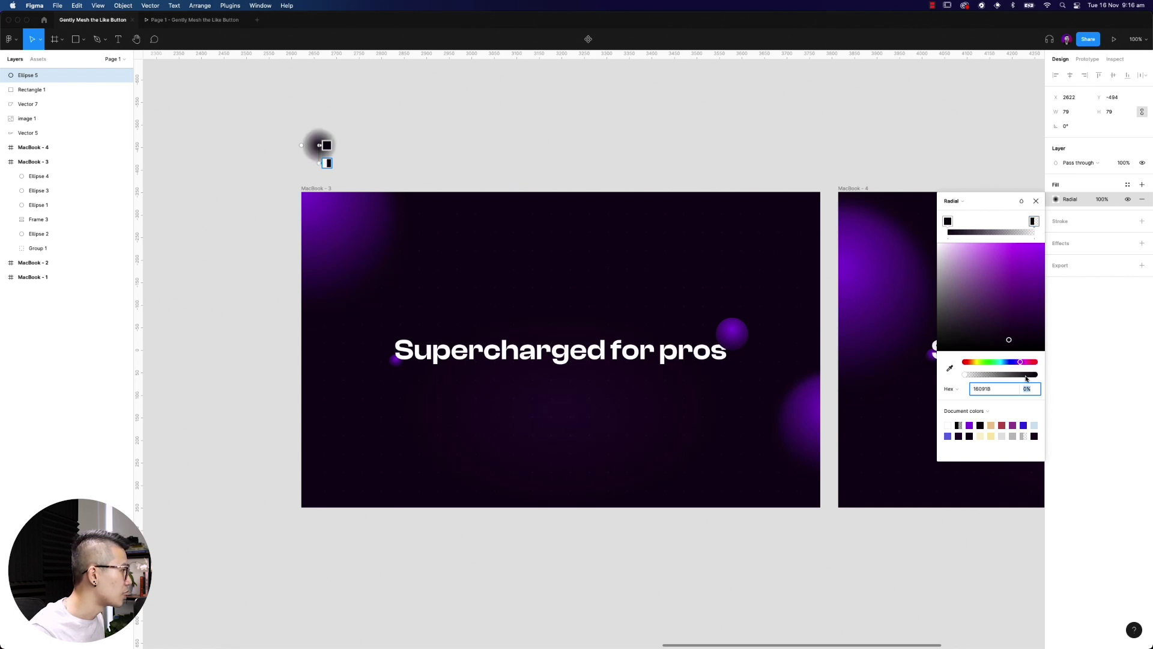
key(Return)
- Set the circle's inner gradient stop to the copied purple
click(948, 221)
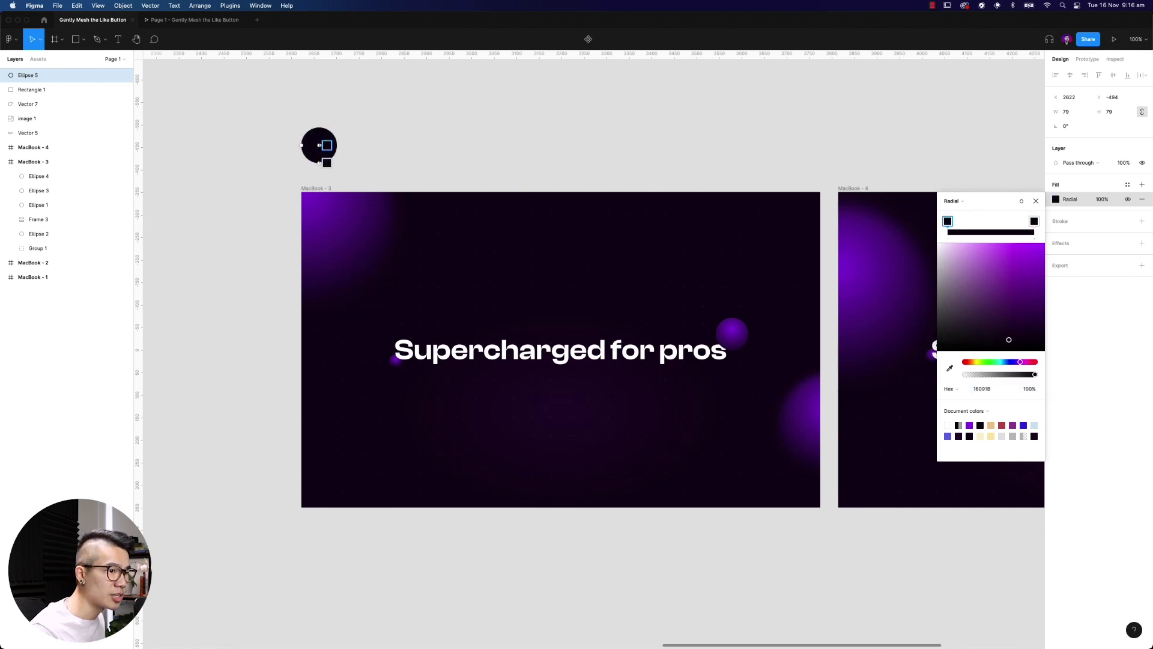
click(954, 221)
click(982, 389)
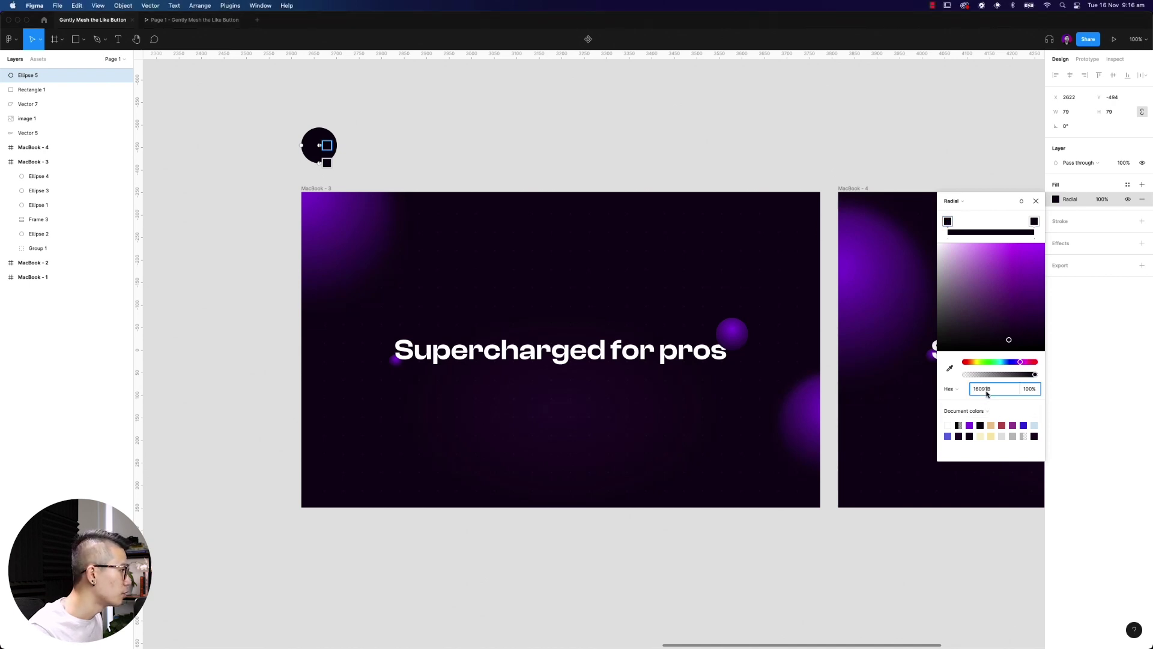
key(super+v)
key(Tab)
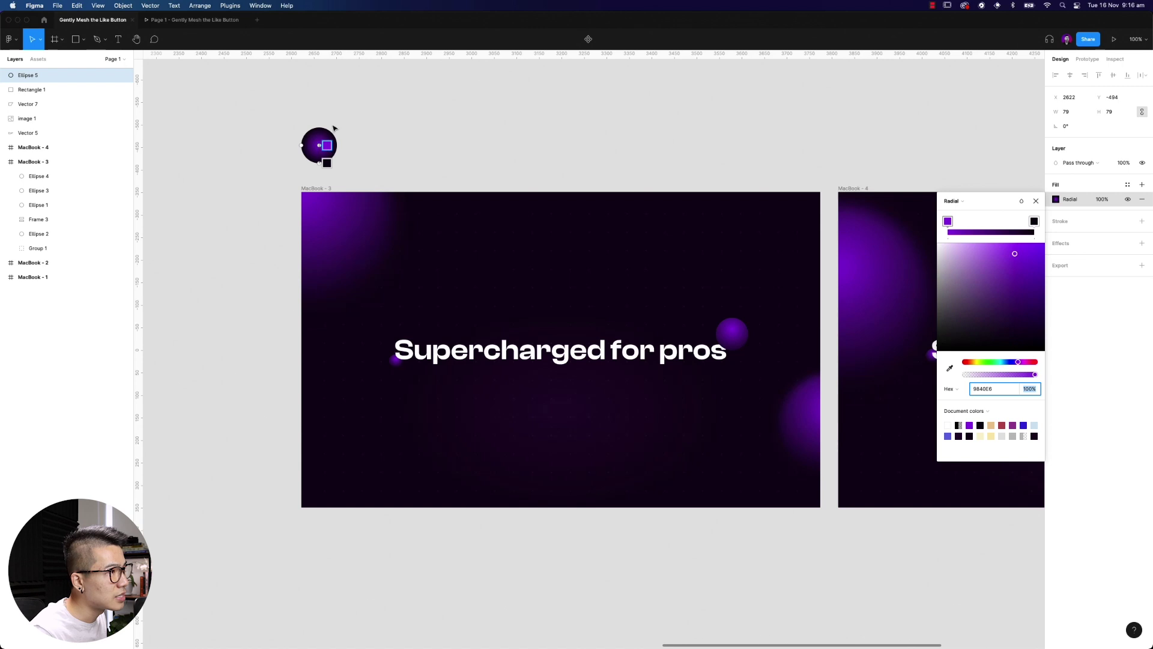
- Move the gradient circle into the MacBook - 3 frame, above the heading at about X 433, Y 99
drag(334, 133, 530, 245)
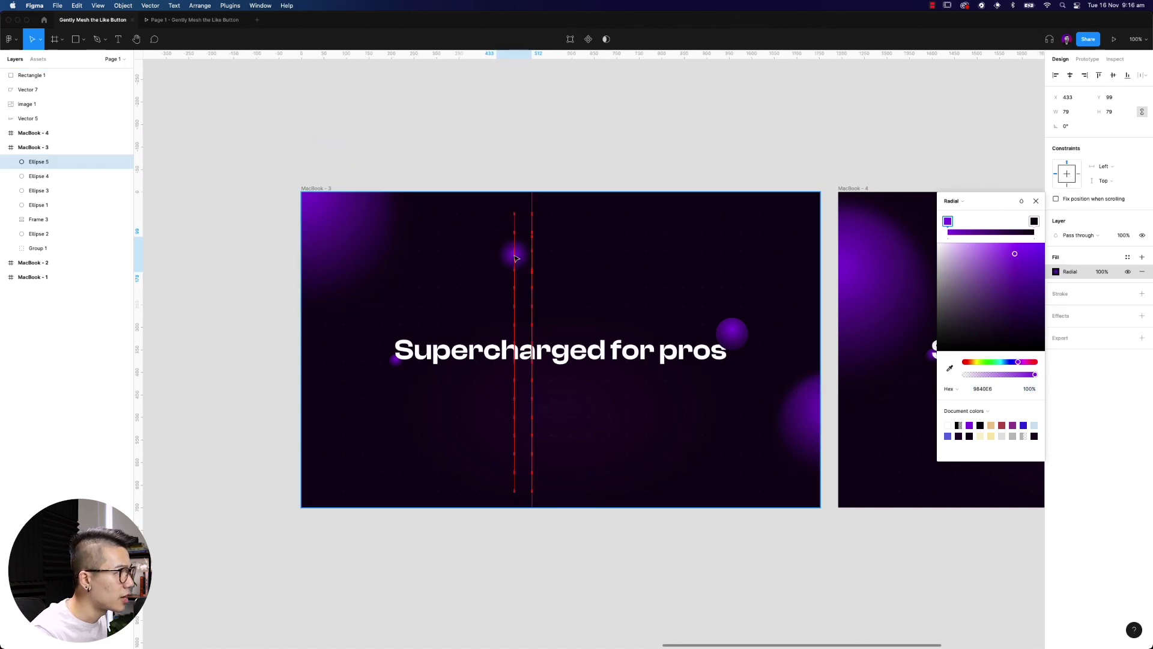
click(511, 142)
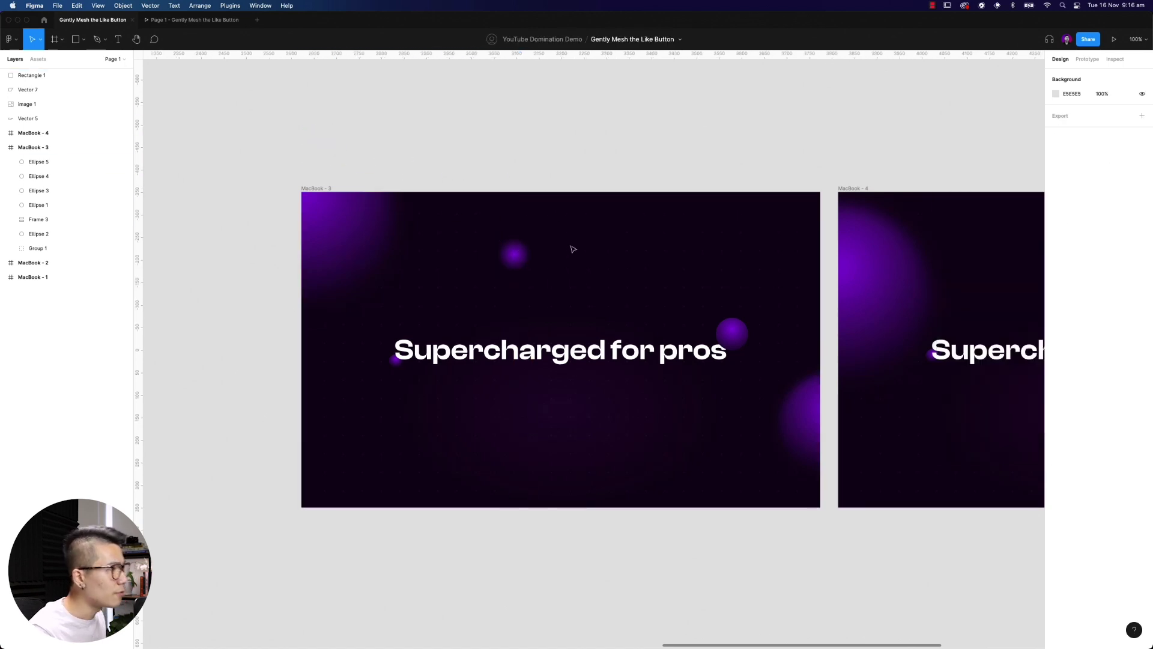
click(523, 258)
key(Escape)
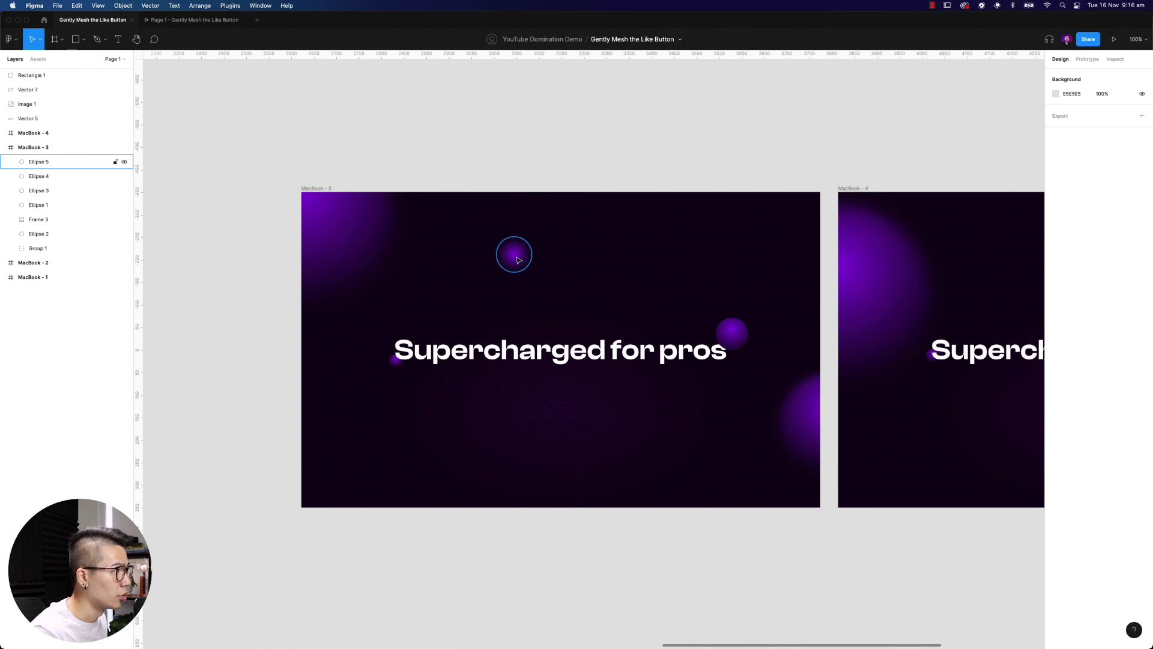
- Shift the radial gradient's centre towards the upper edge of the new orb above the heading
click(519, 260)
click(1057, 272)
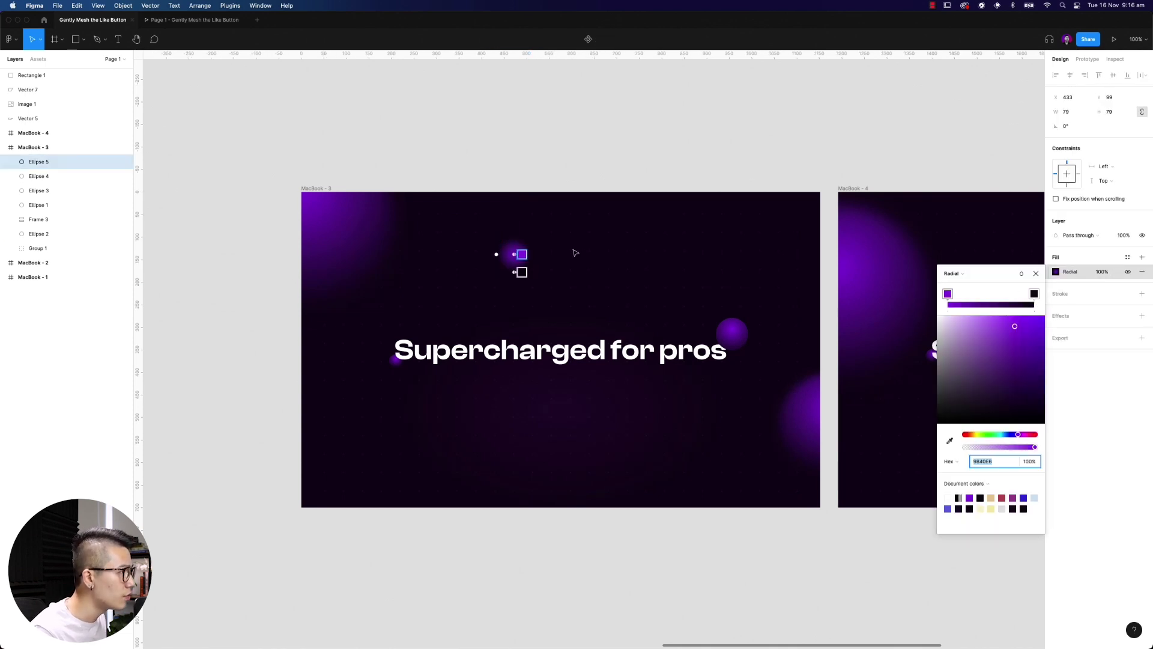
drag(518, 254, 518, 245)
key(Escape)
click(522, 150)
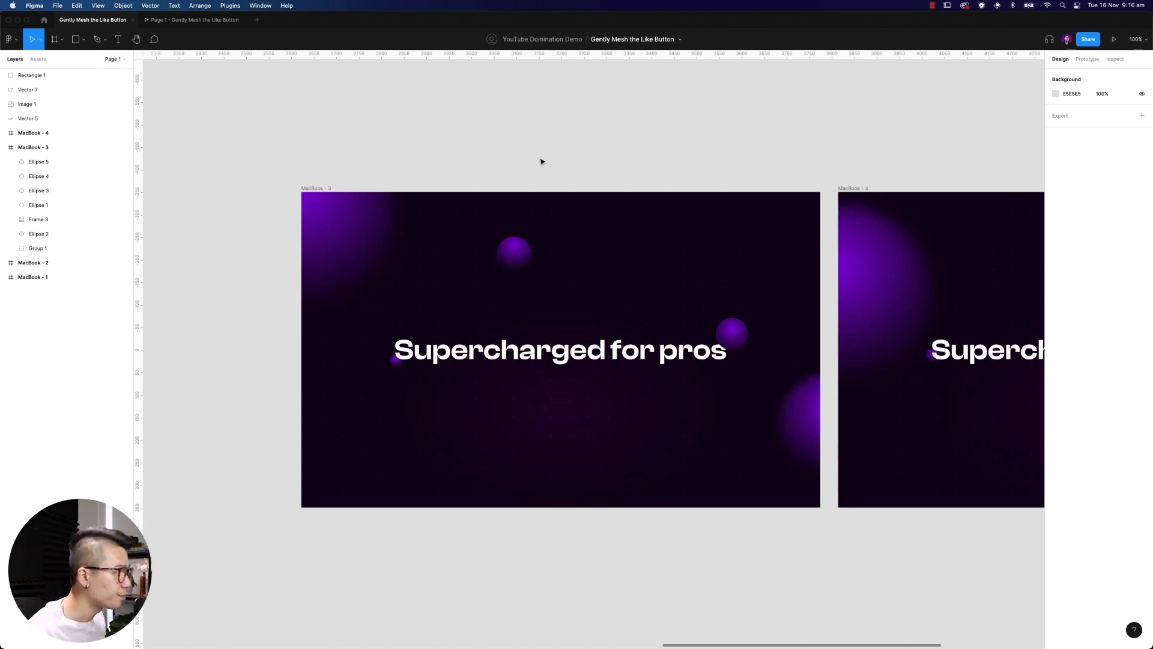
- Move the new orb down beside the existing small orb near "pros" and check its fill
click(522, 253)
drag(524, 254, 685, 336)
click(1056, 271)
key(Escape)
key(Escape)
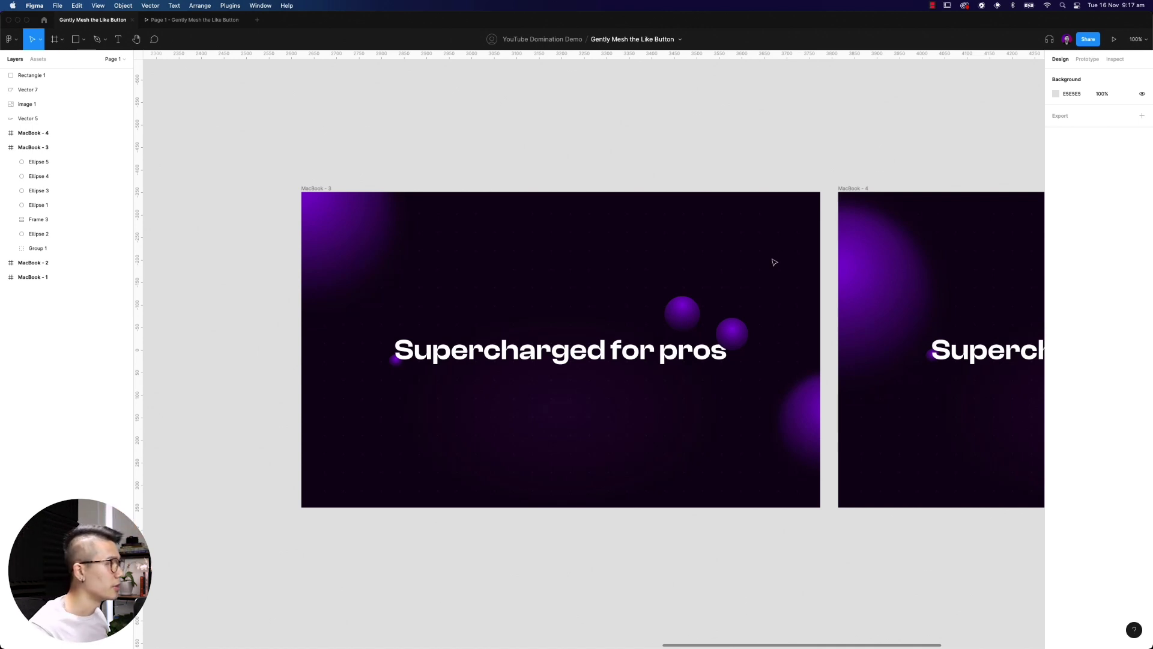
- Move the new orb out of the MacBook - 3 frame and delete it
click(679, 321)
drag(679, 322, 590, 136)
key(Delete)
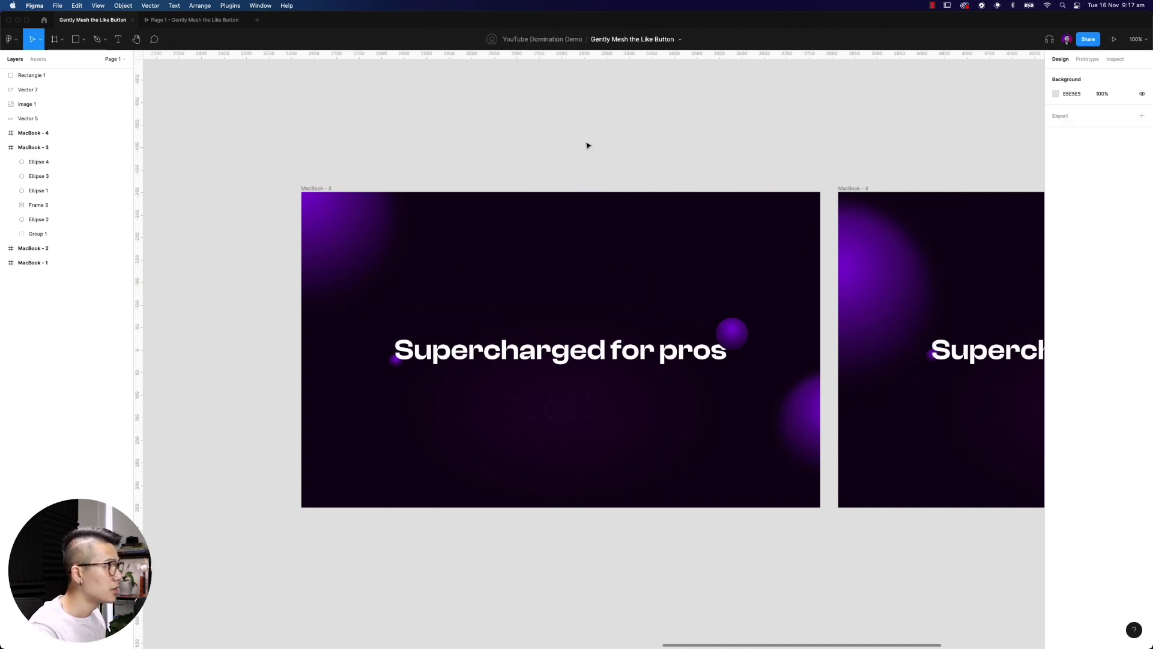
- Examine the large blurred orb at MacBook - 3's edge and compare the orb positions in MacBook - 3 and MacBook - 4
scroll(682, 146, right, 1)
click(792, 408)
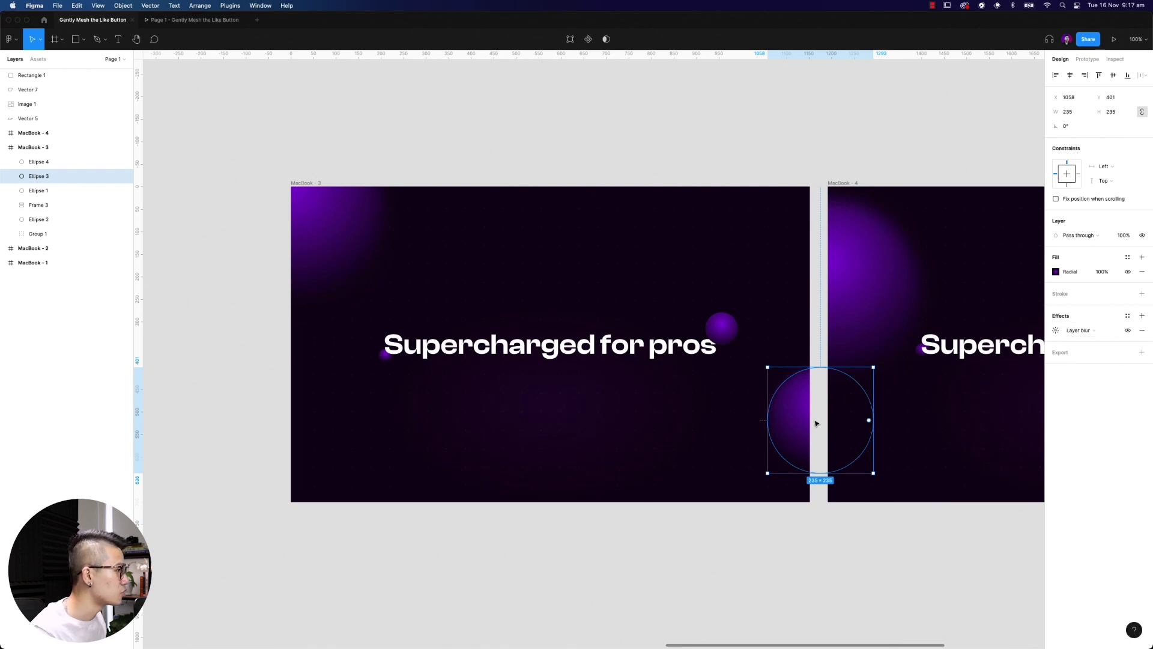
click(368, 125)
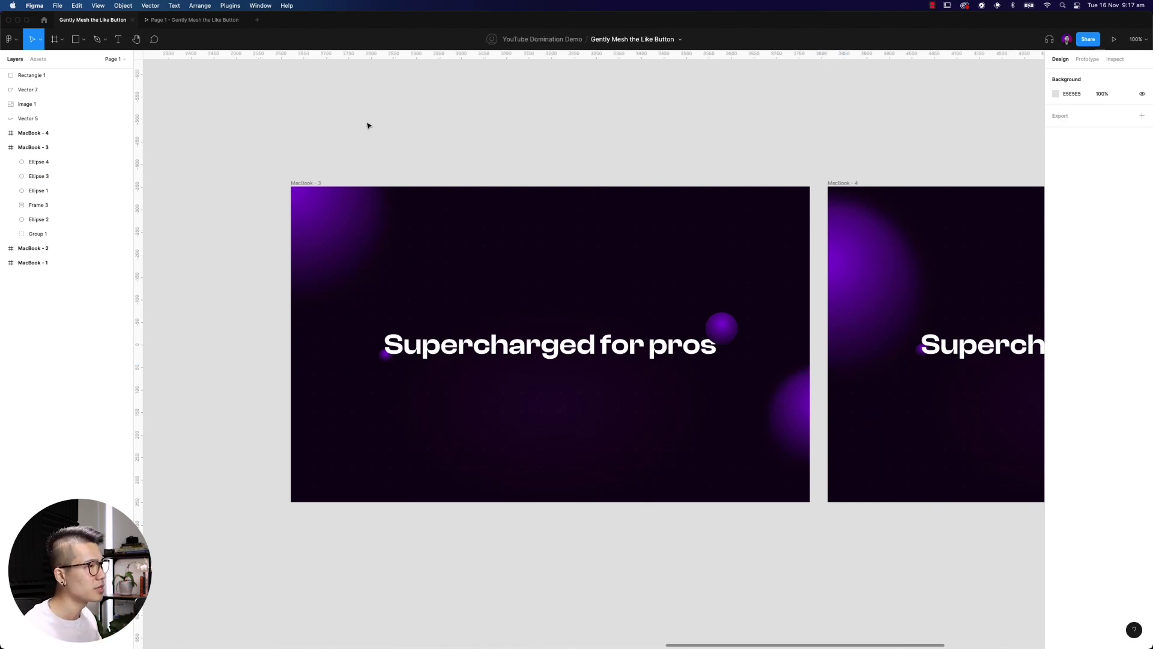
scroll(464, 140, right, 5)
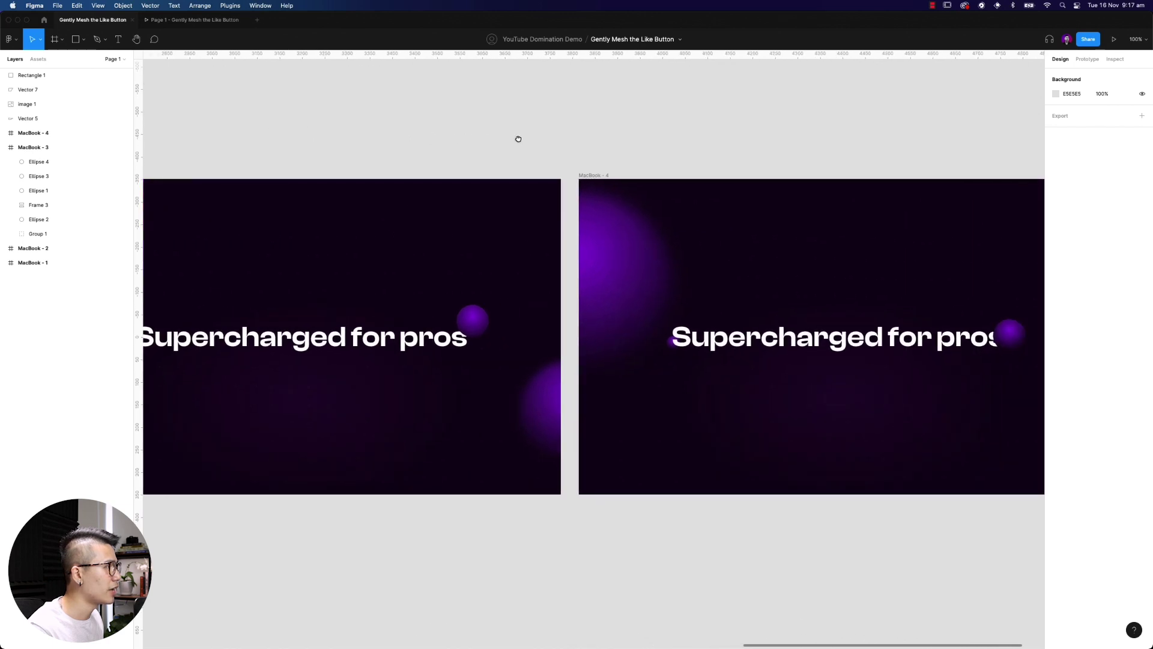
drag(518, 140, 341, 133)
scroll(341, 133, right, 2)
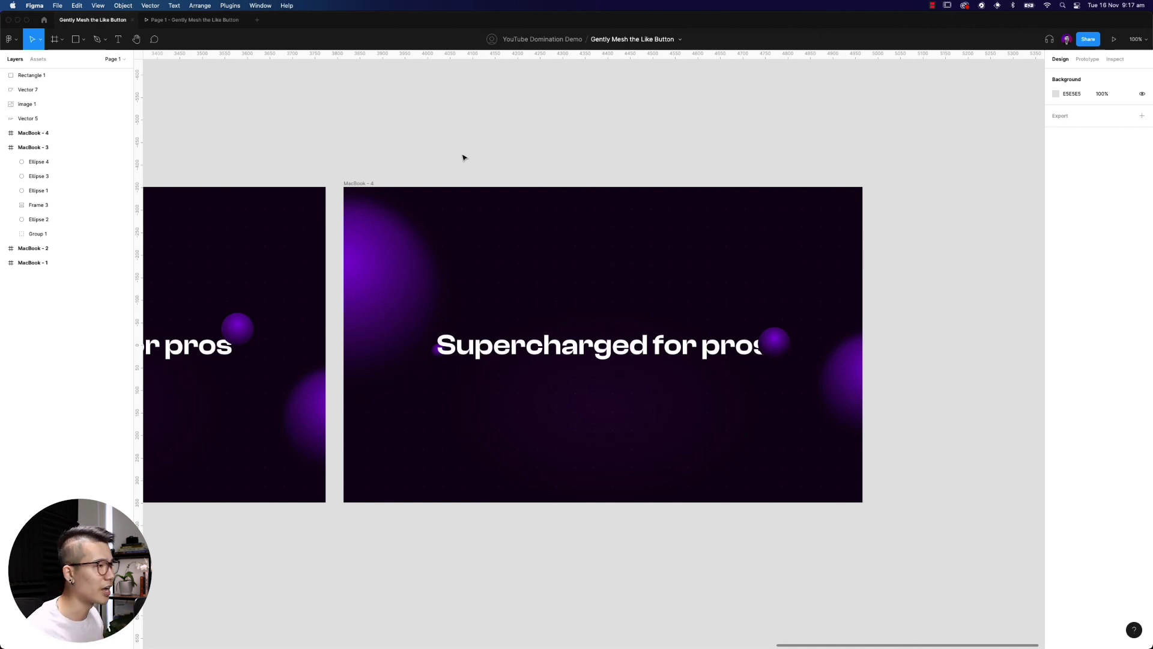
scroll(461, 153, left, 5)
scroll(464, 144, left, 4)
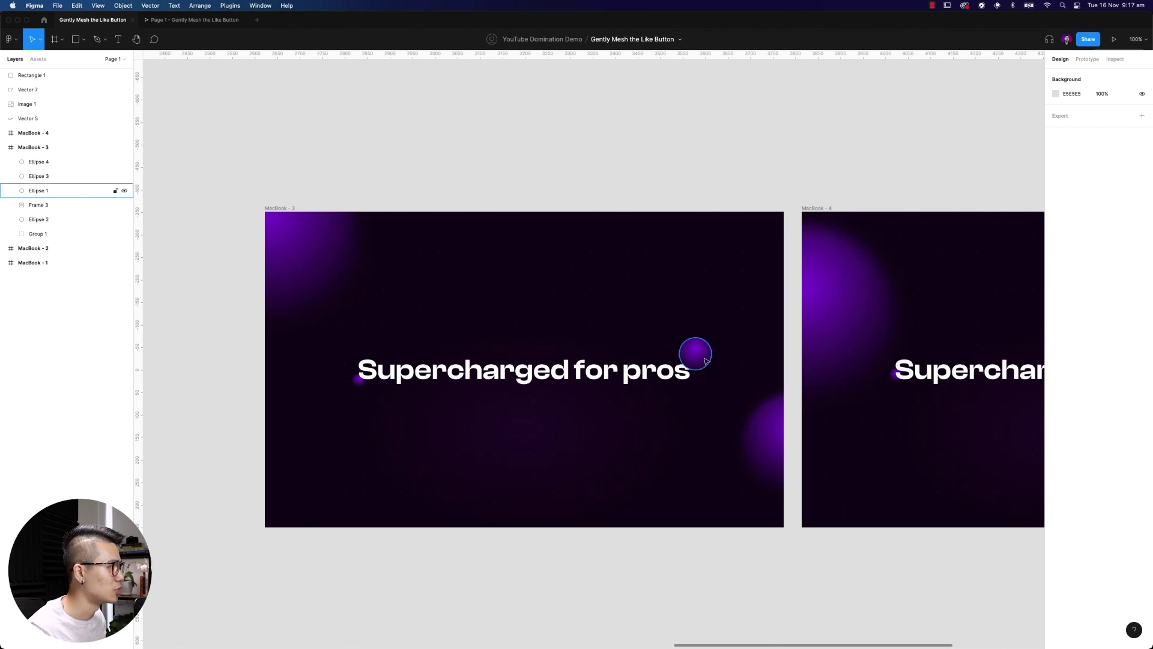
scroll(467, 171, left, 2)
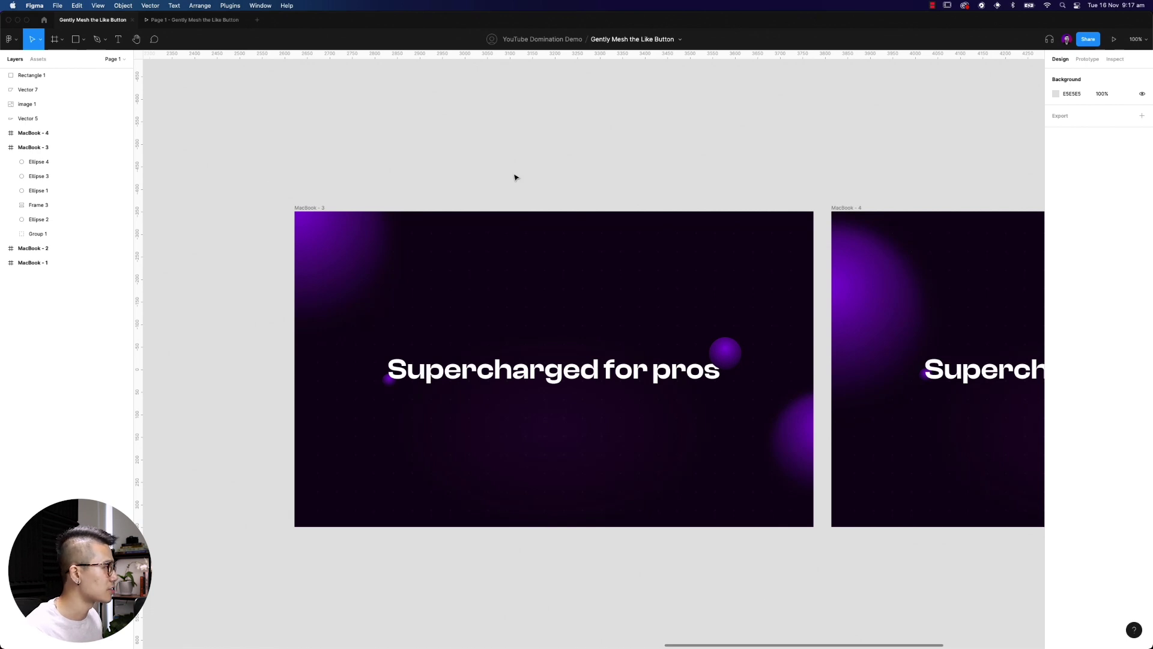
- Switch to the Hovering Orbs project in Webflow, remove the Body class and select the Body (All Pages) tag for styling
click(1142, 289)
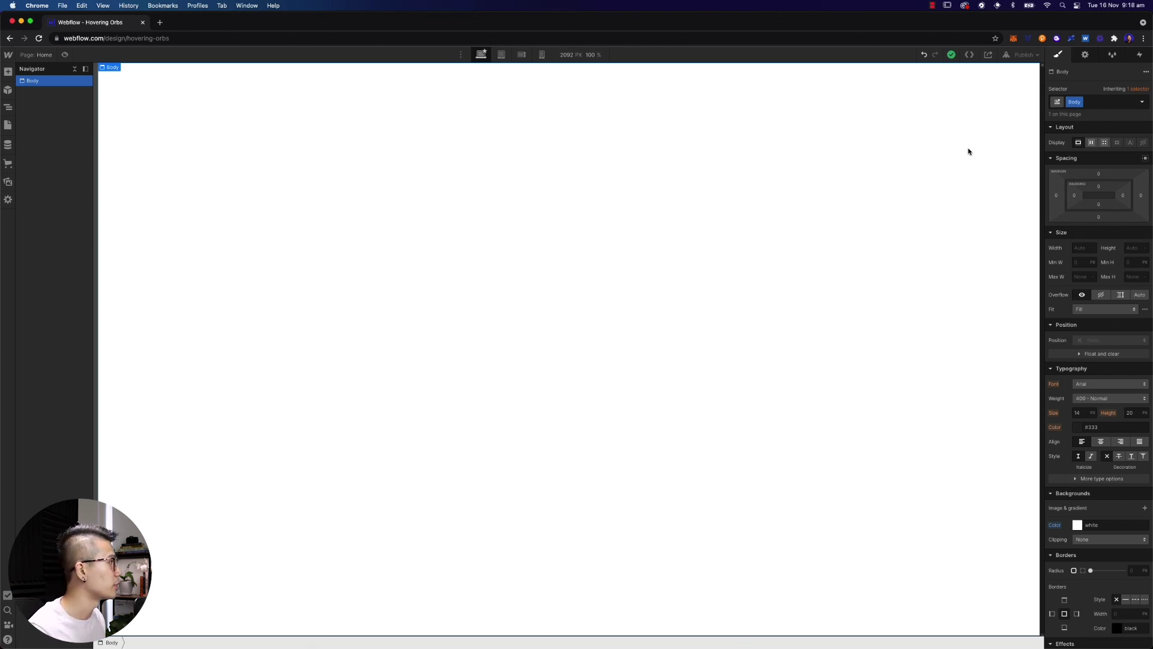
click(1094, 104)
key(super+space)
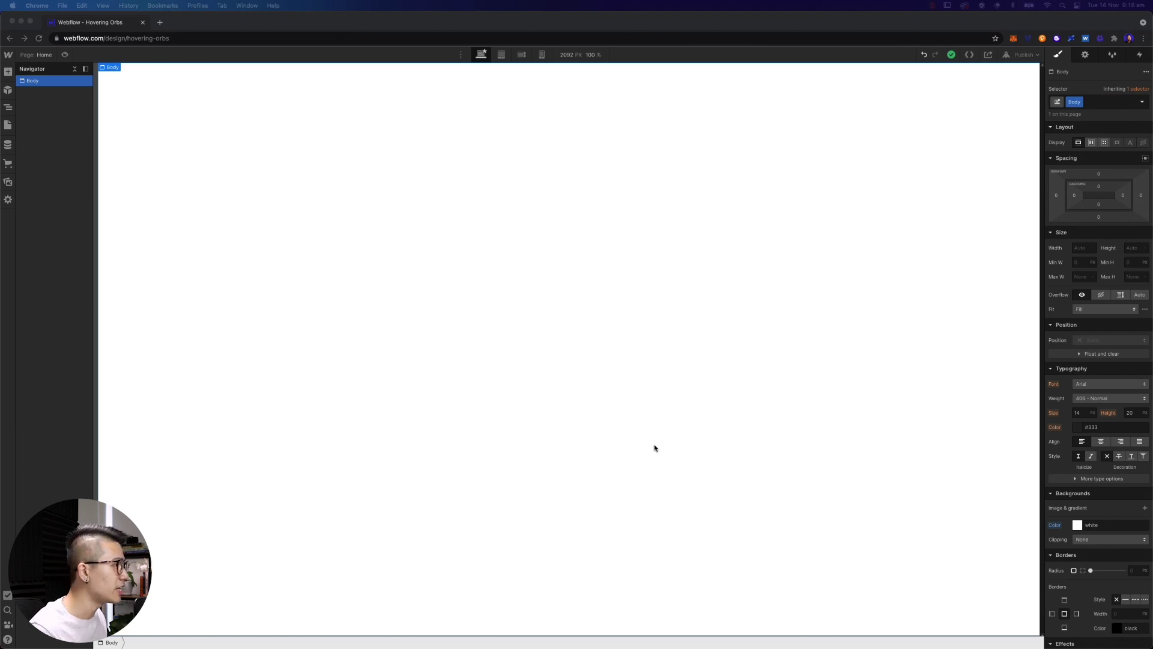
click(1089, 104)
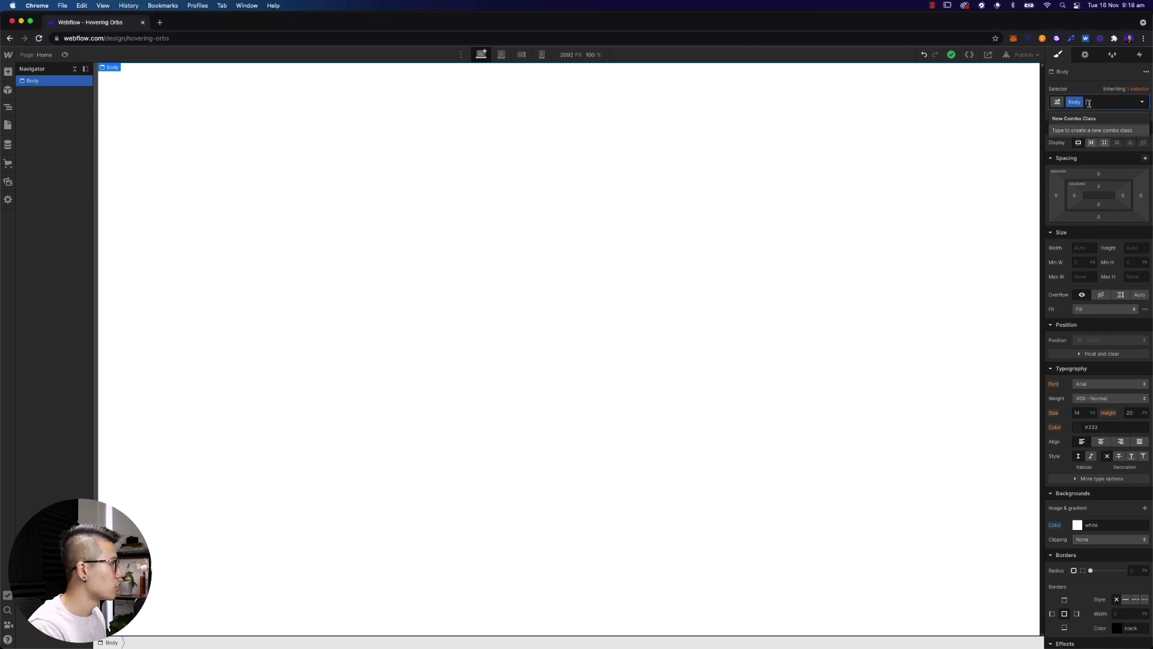
key(BackSpace)
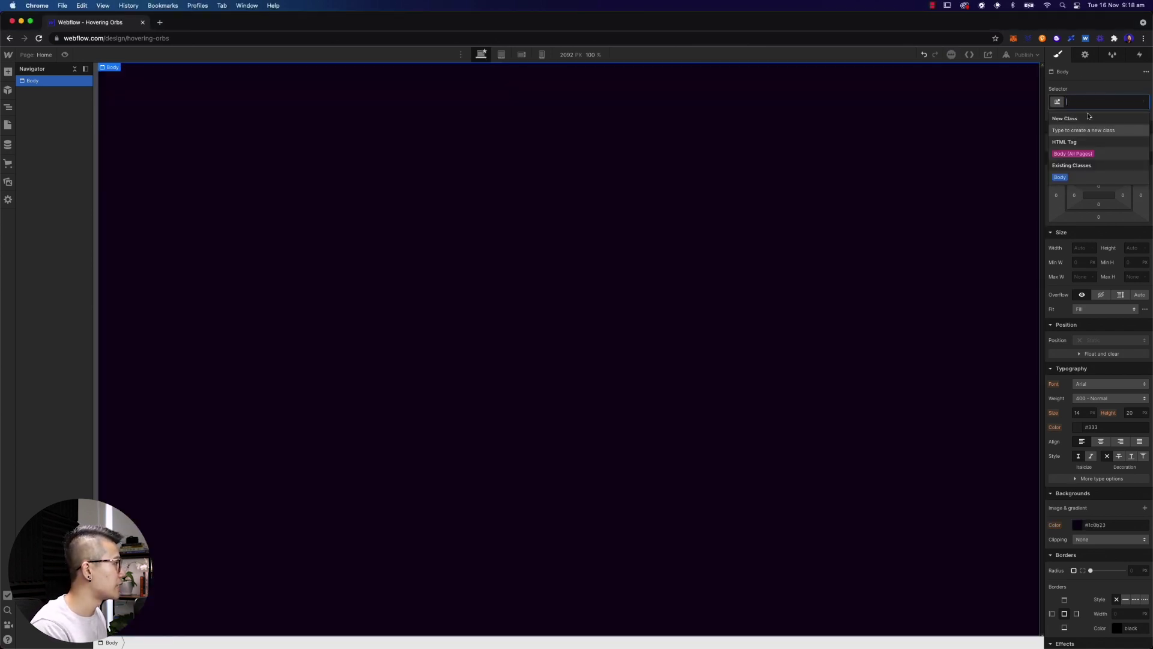
click(1062, 155)
- Add a radial gradient to the Body (All Pages) background and set its first colour stop to #30133c
scroll(1088, 503, down, 1)
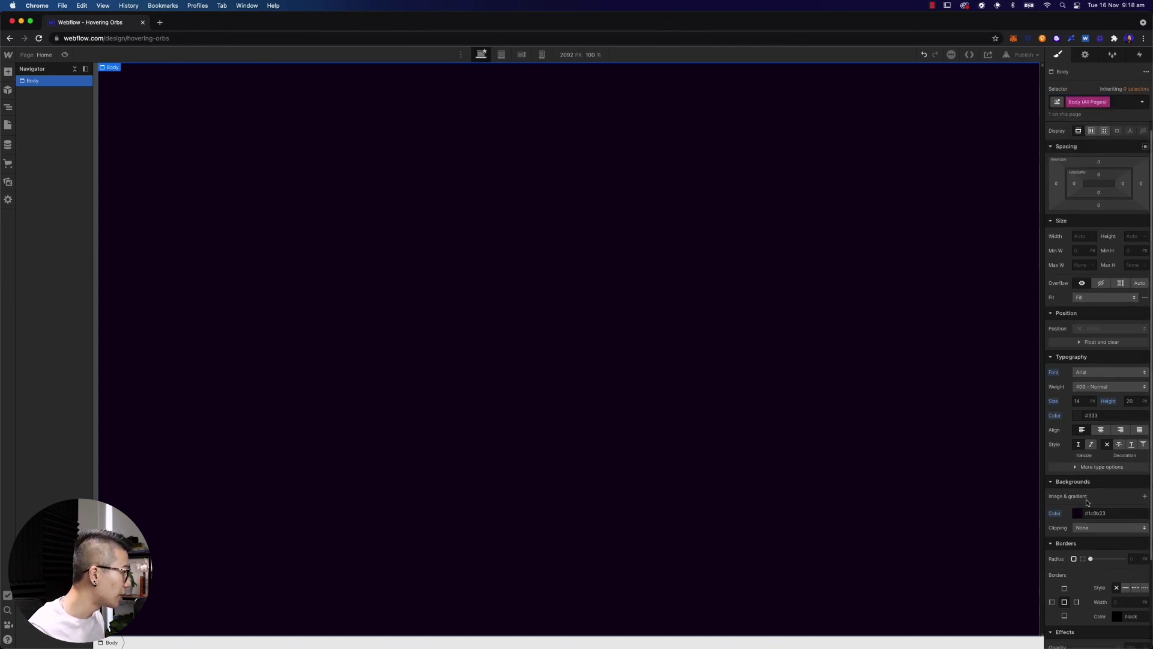
click(1146, 498)
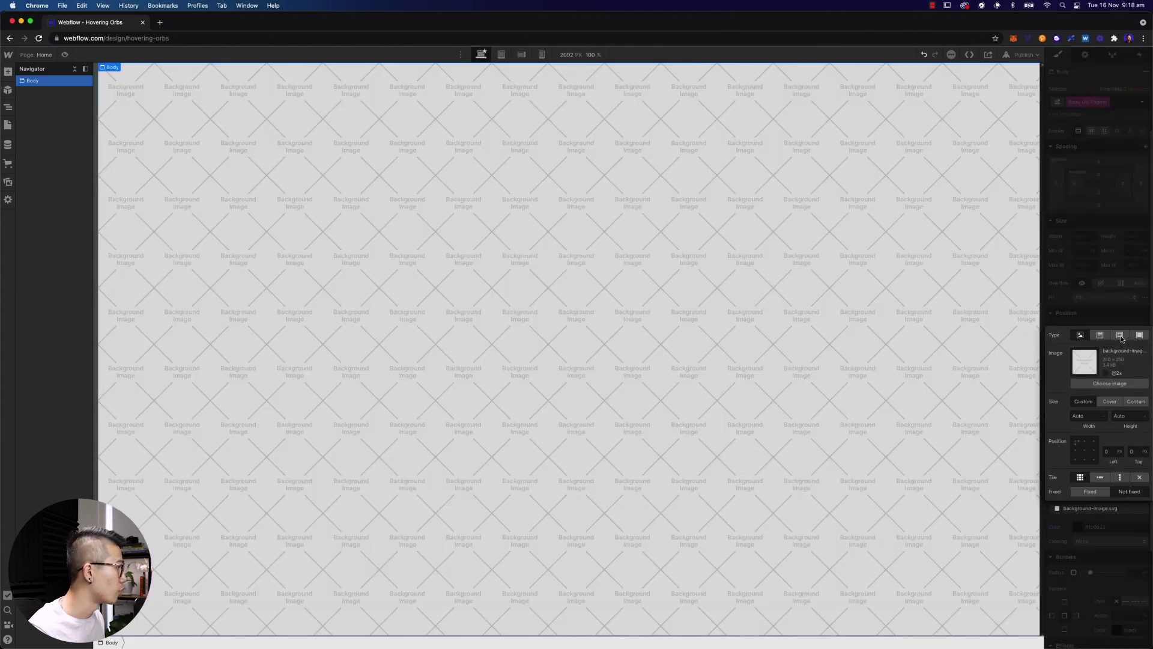
click(1121, 335)
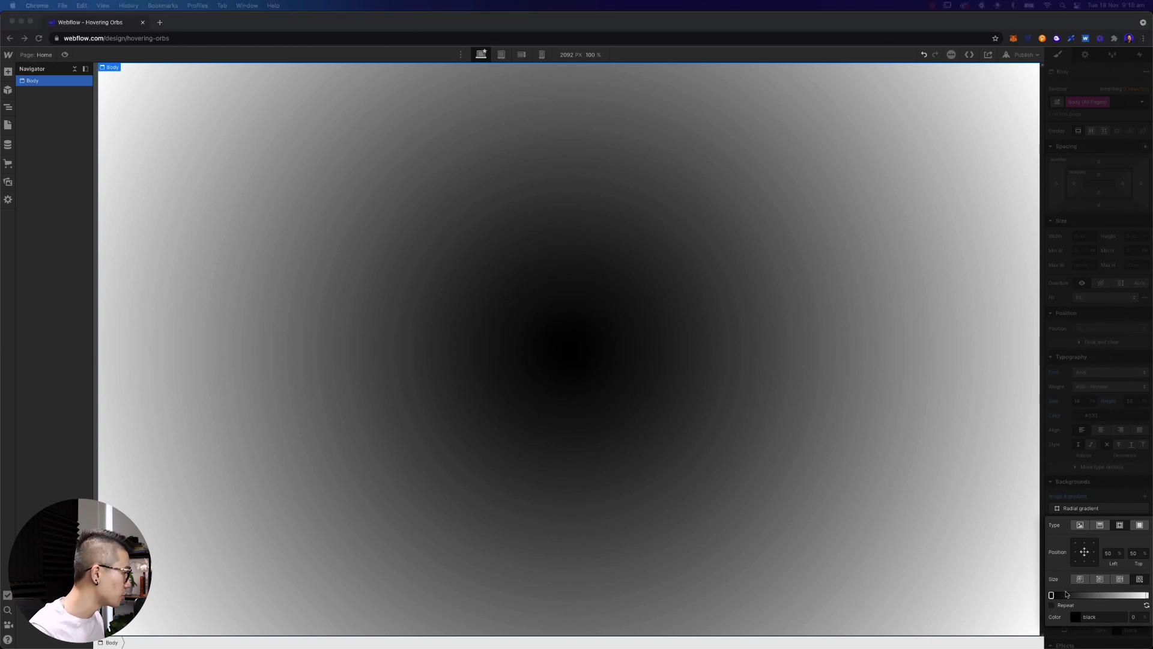
click(1097, 616)
text(#30133c)
key(Tab)
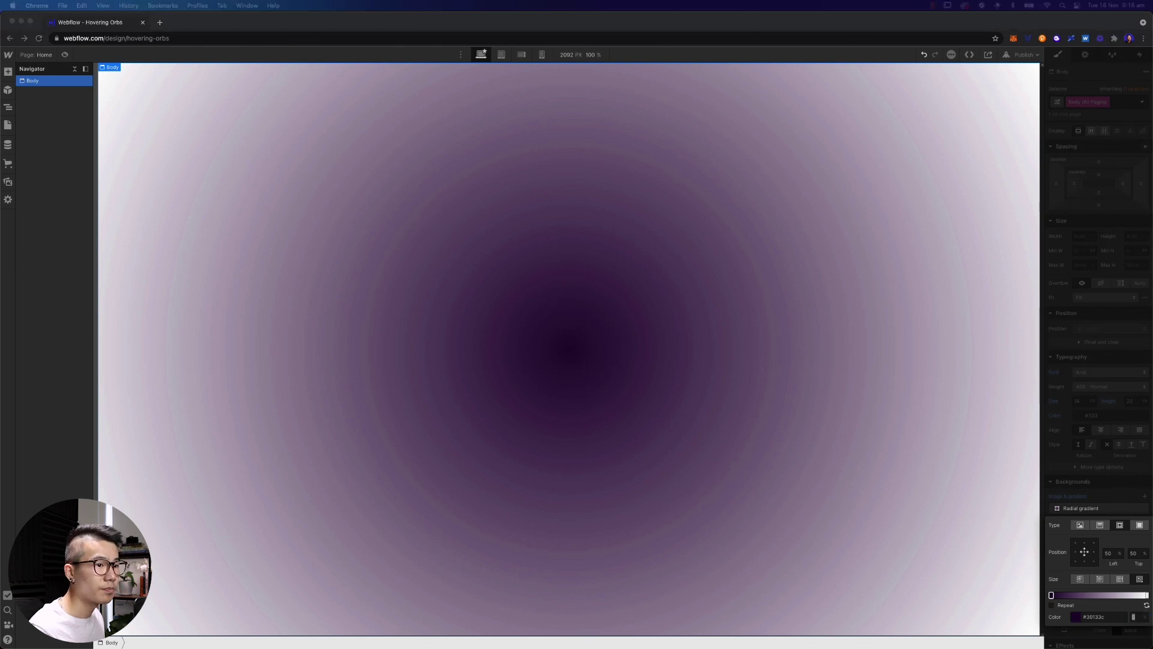
- Set the outer colour stop of the body's radial gradient to #1c0b23
click(1147, 596)
click(1103, 617)
text(1C0923)
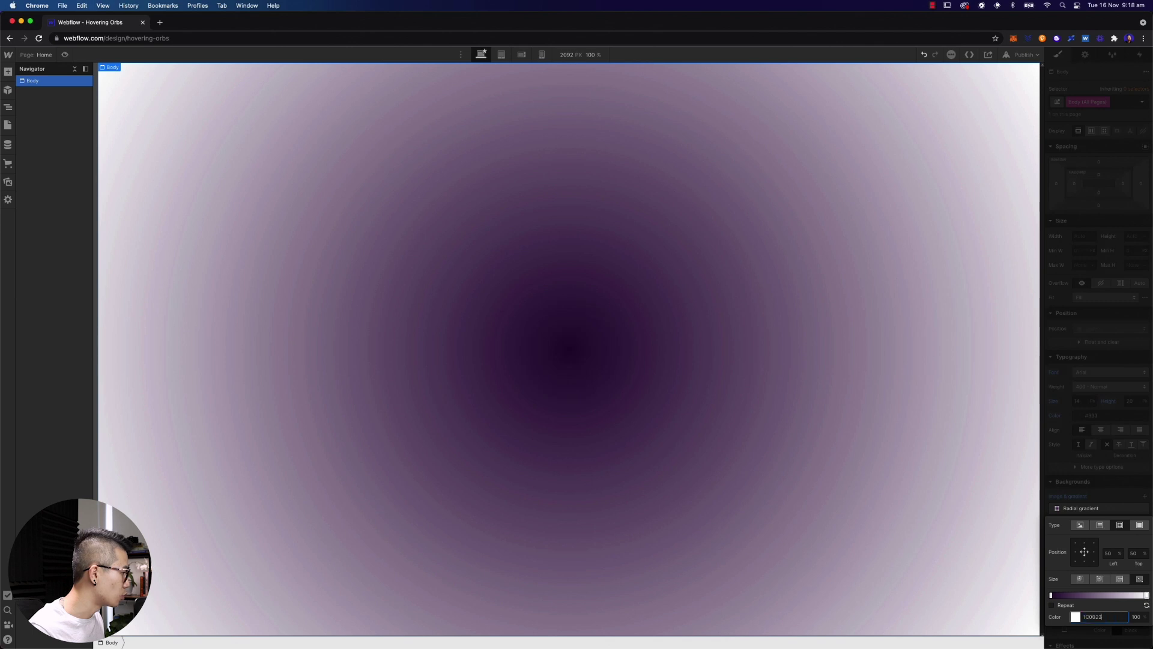
key(Tab)
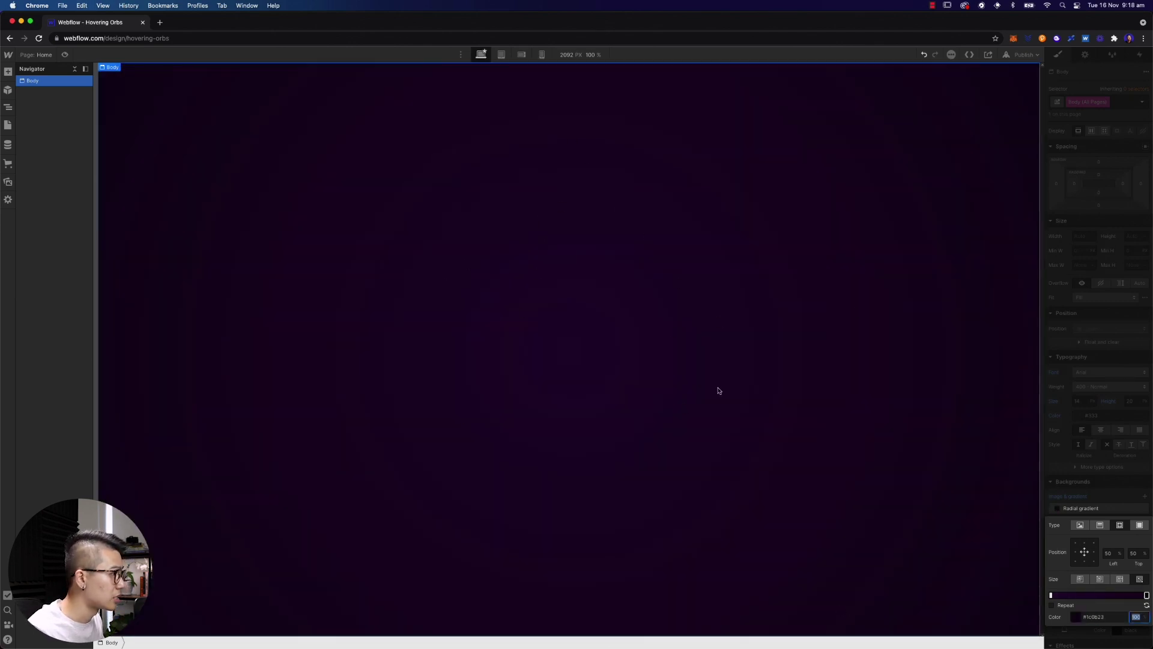
- Move the gradient's centre to 50% left and 100% top, and compare it with MacBook - 3 in Figma
drag(1084, 551, 1084, 560)
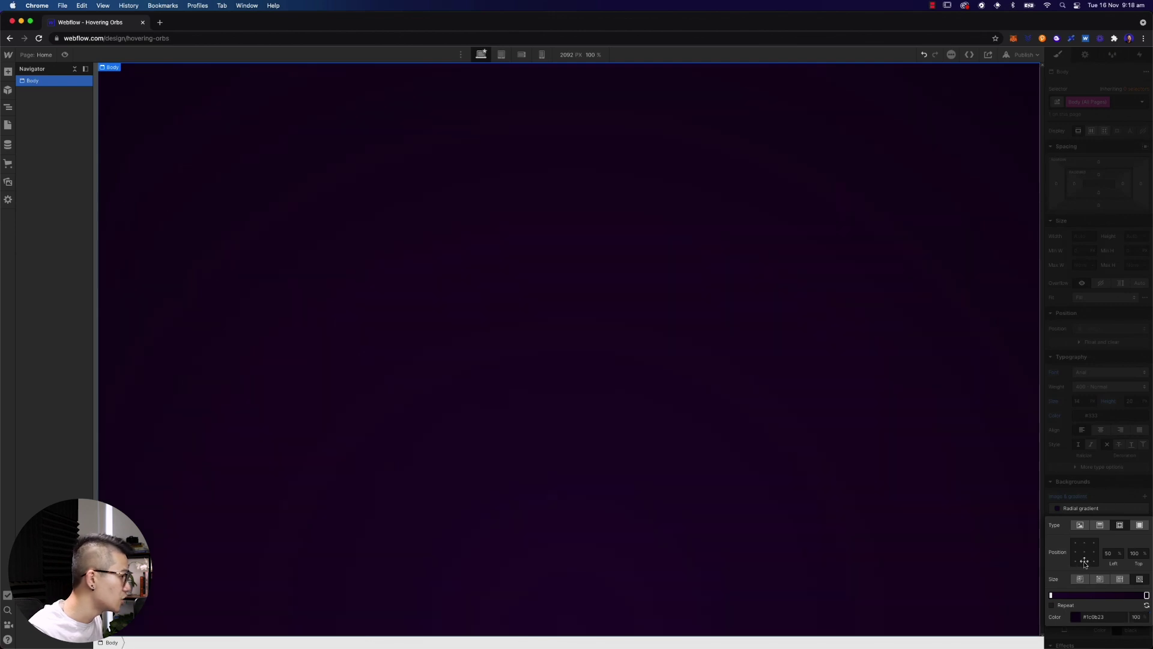
key(super+Tab)
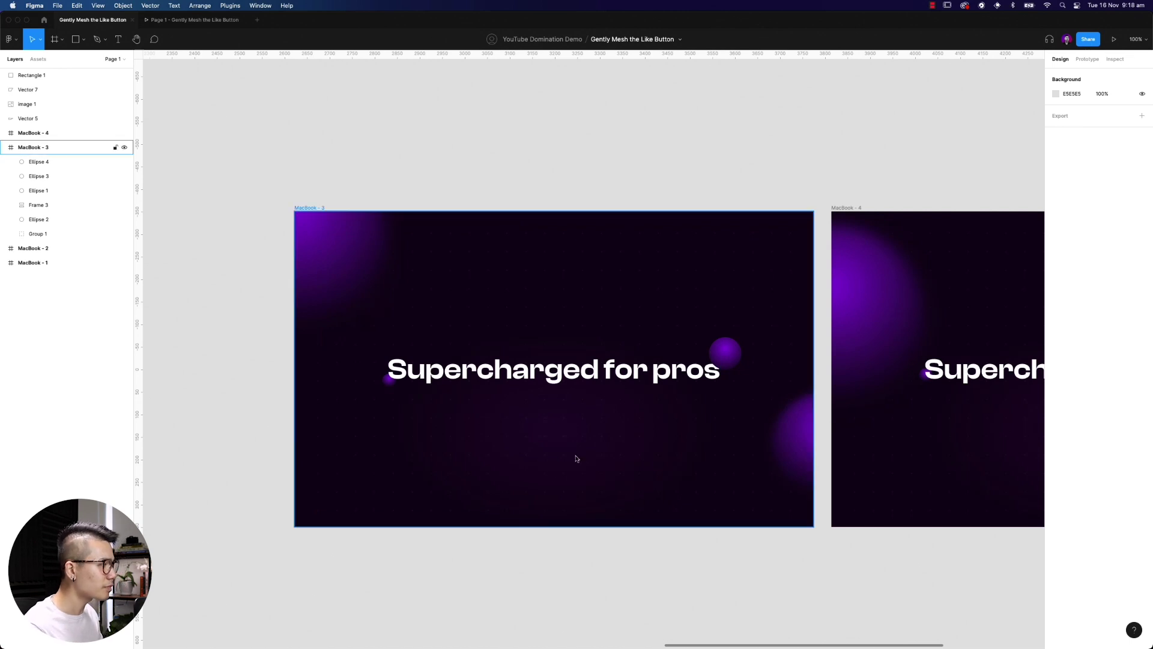
key(super+Tab)
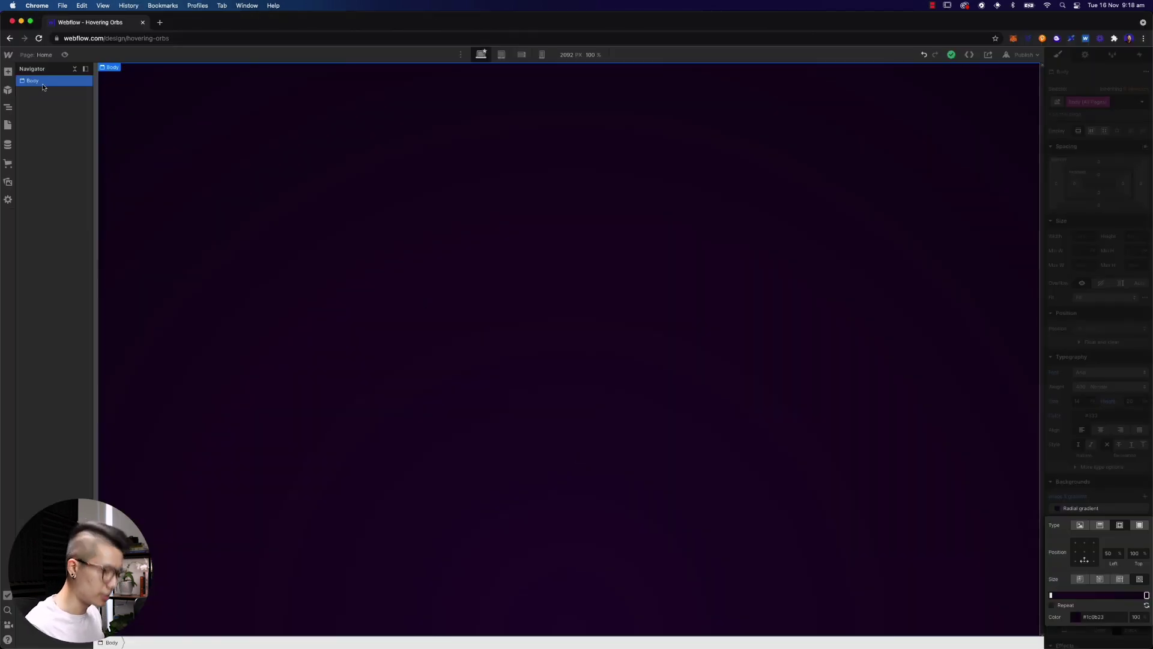
- Add a Section element to the page body and give it the class hero
key(super+e)
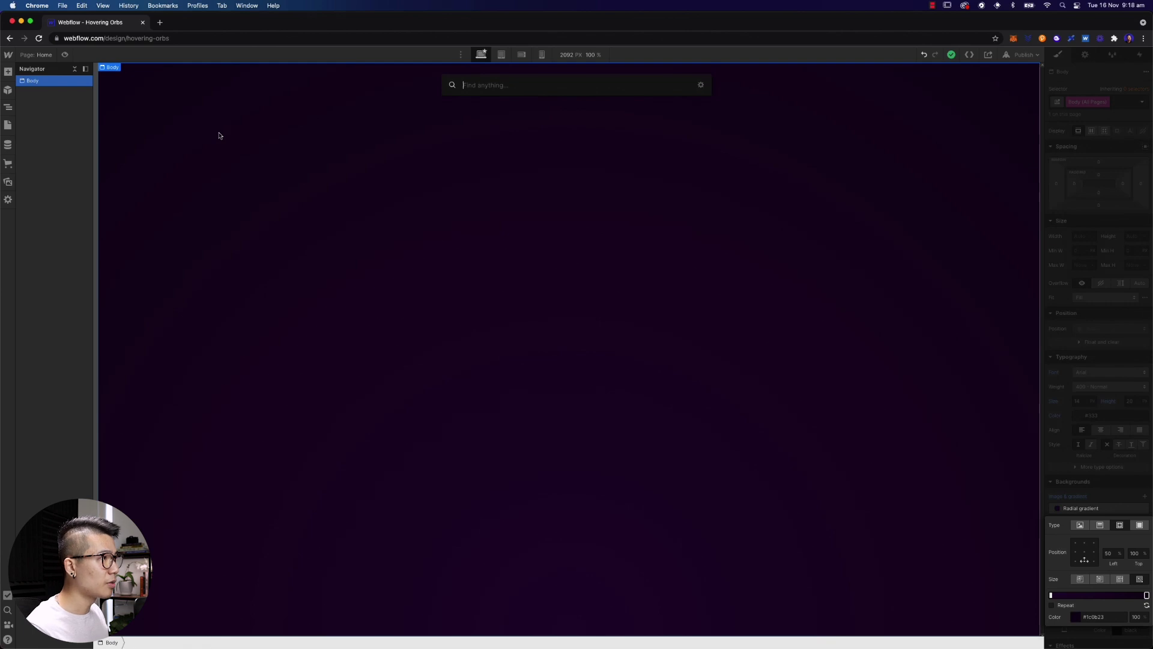
text(sectio)
key(Return)
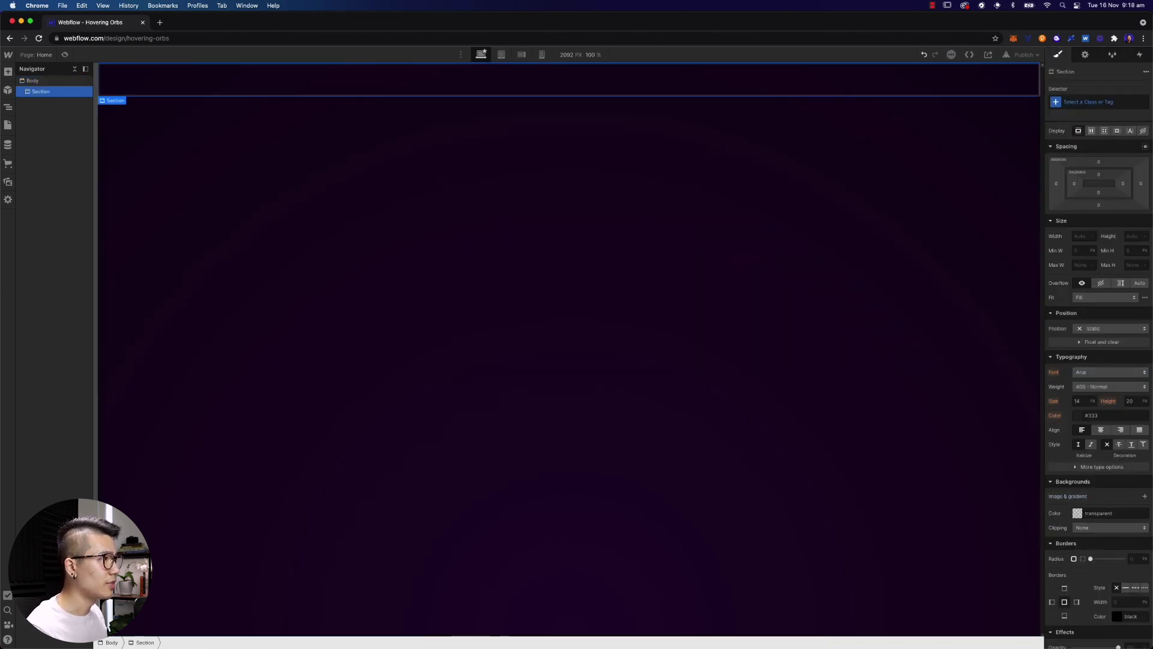
click(1116, 100)
text(hero)
key(Return)
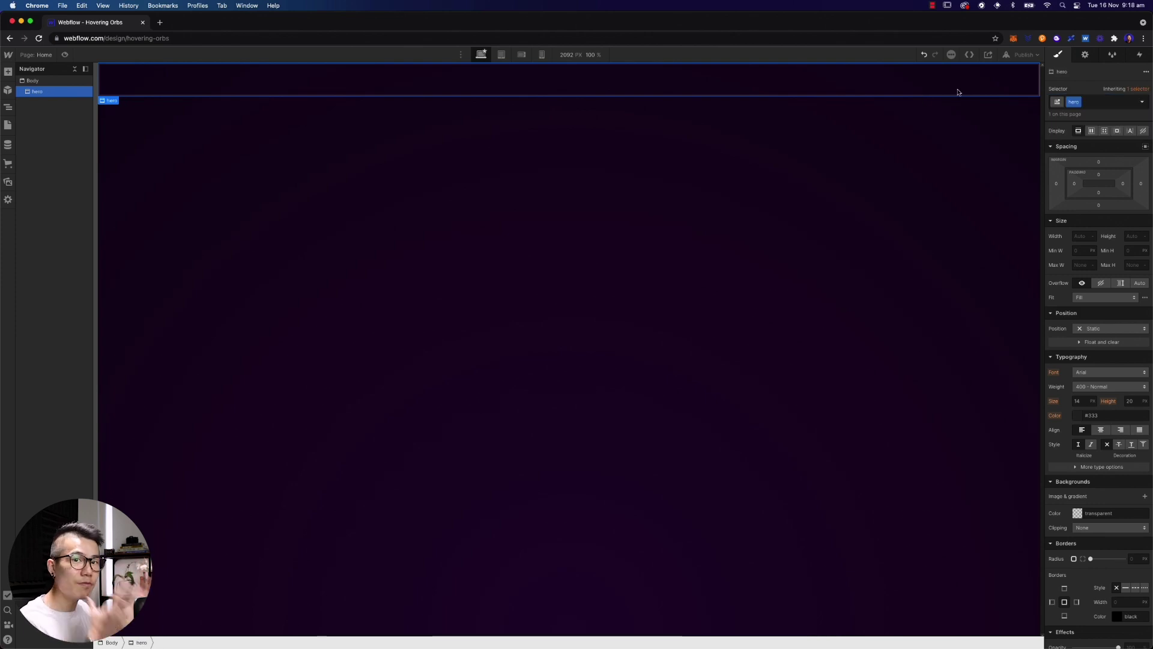
- Set the hero section's width to 100% and height to 100 VH, and hide its overflow
key(super+Tab)
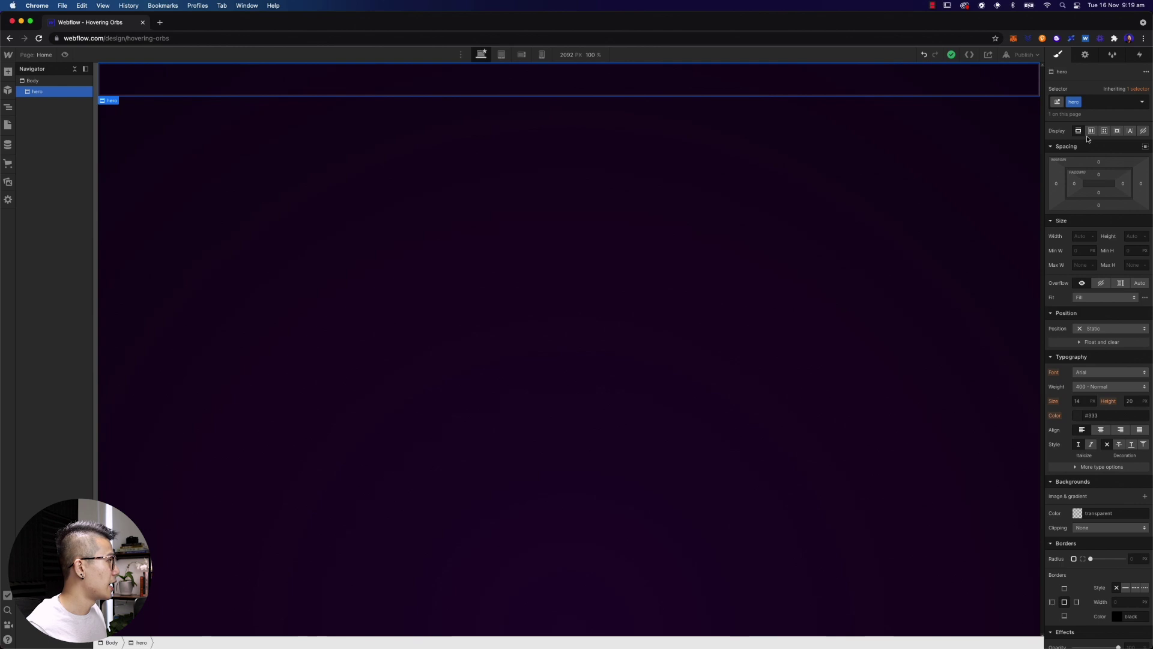
click(1080, 237)
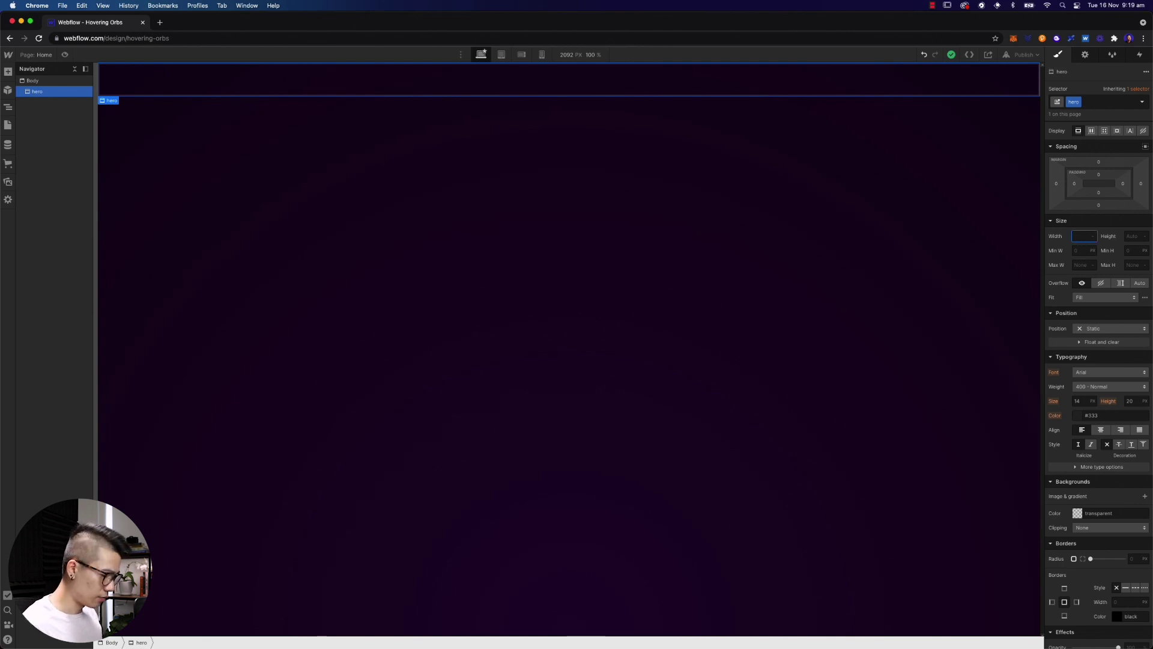
text(100%)
key(Return)
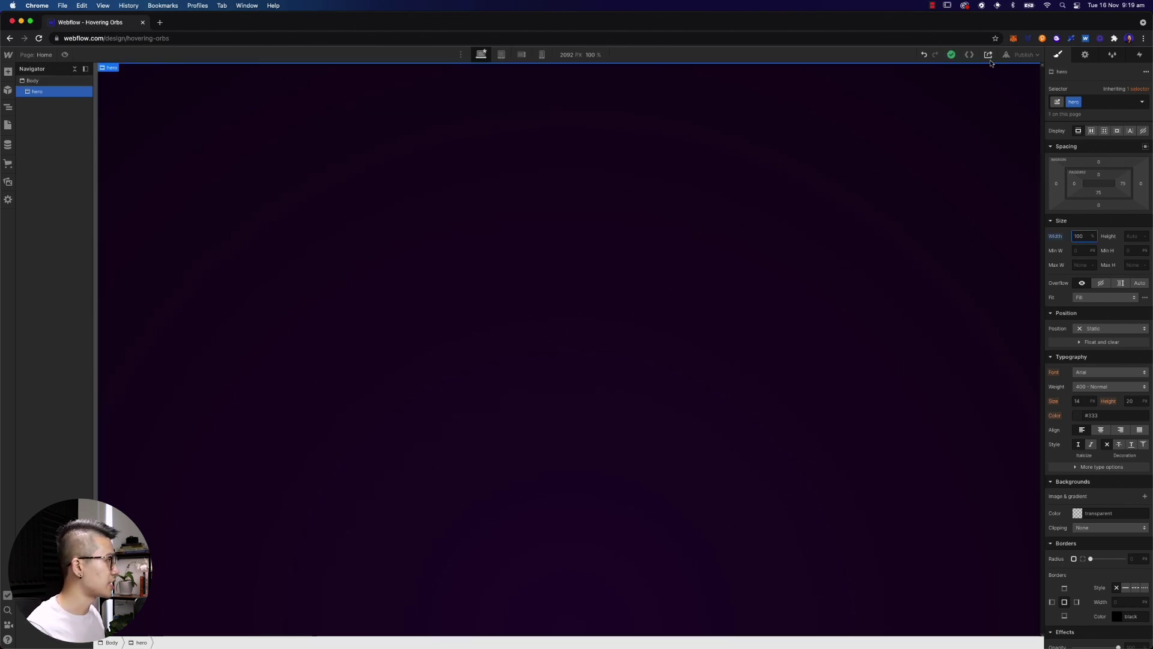
click(1134, 236)
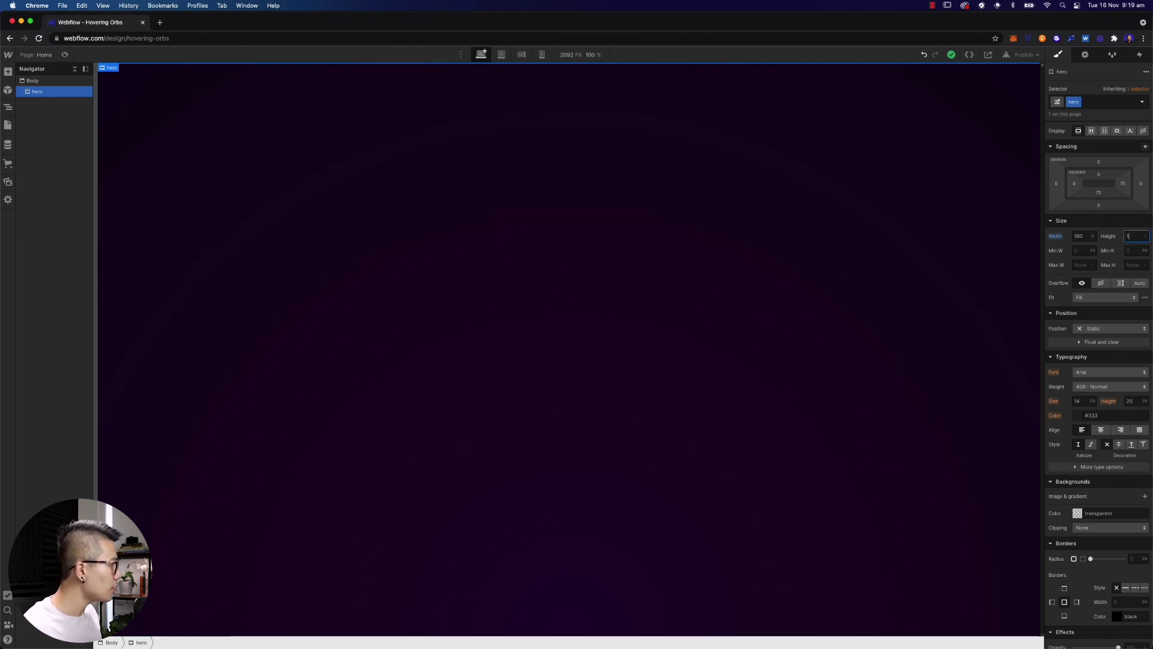
text(100vh)
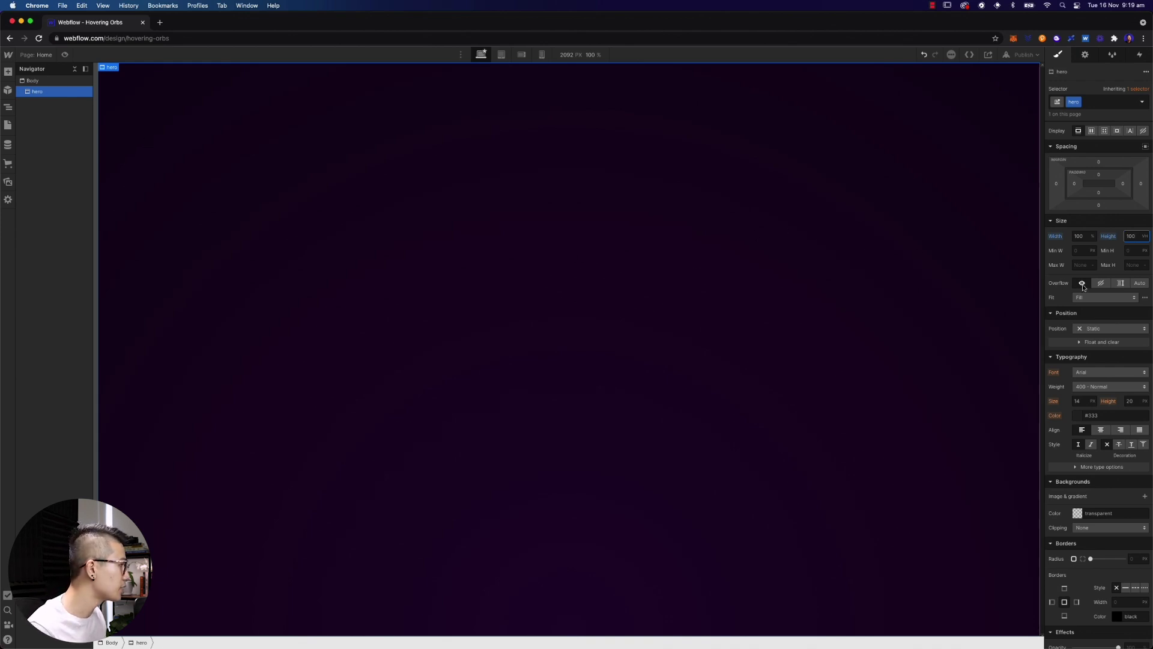
click(1102, 285)
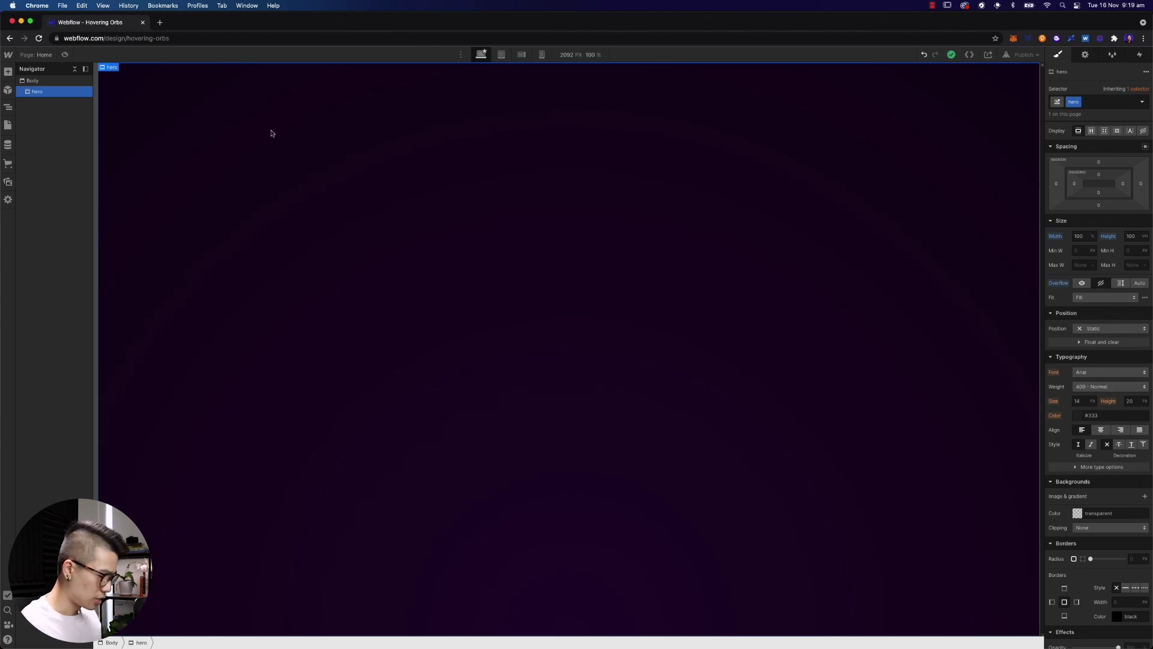
- Add a Div Block inside the hero section and give it the class hero__title
key(super+e)
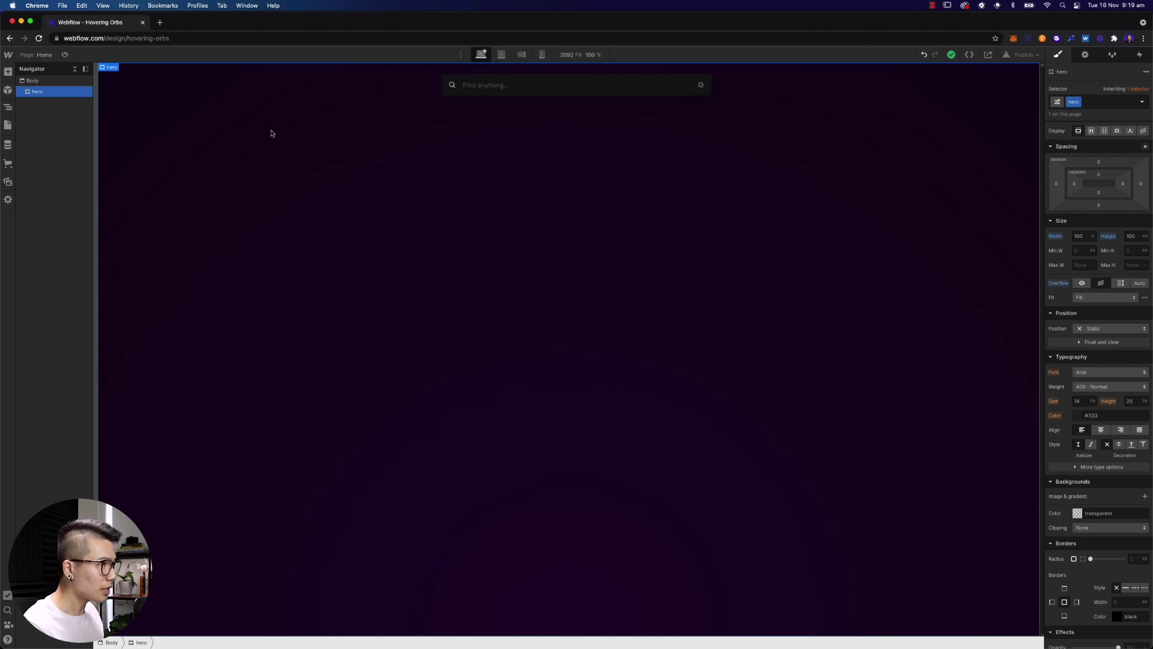
text(div)
key(Return)
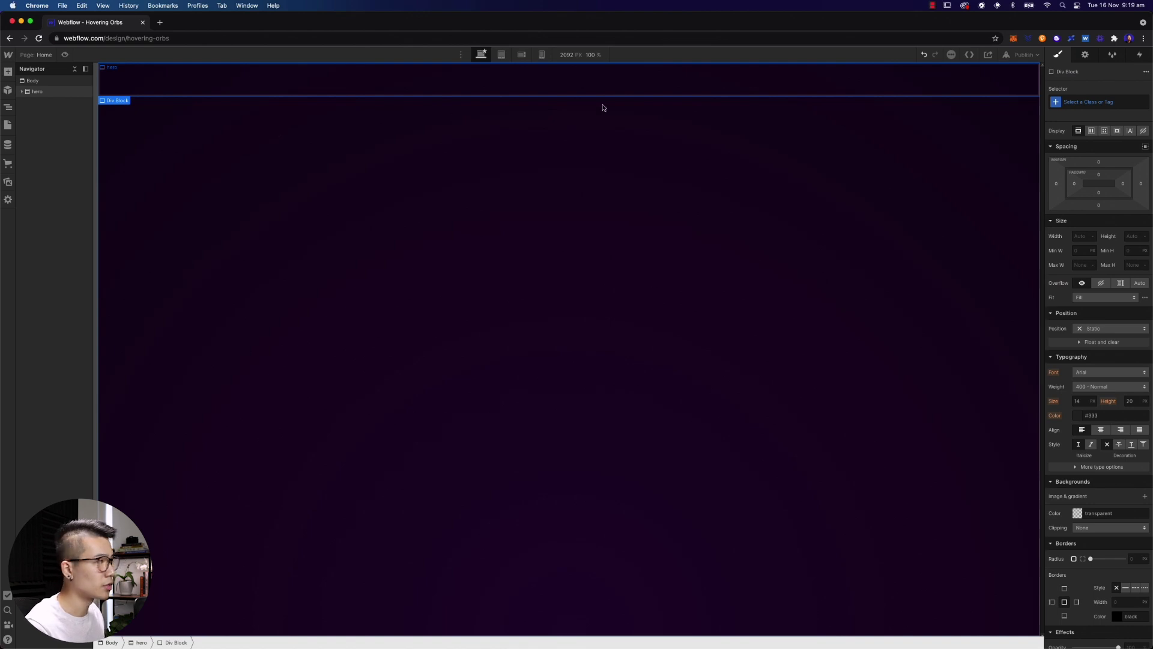
click(1107, 103)
text(hero)
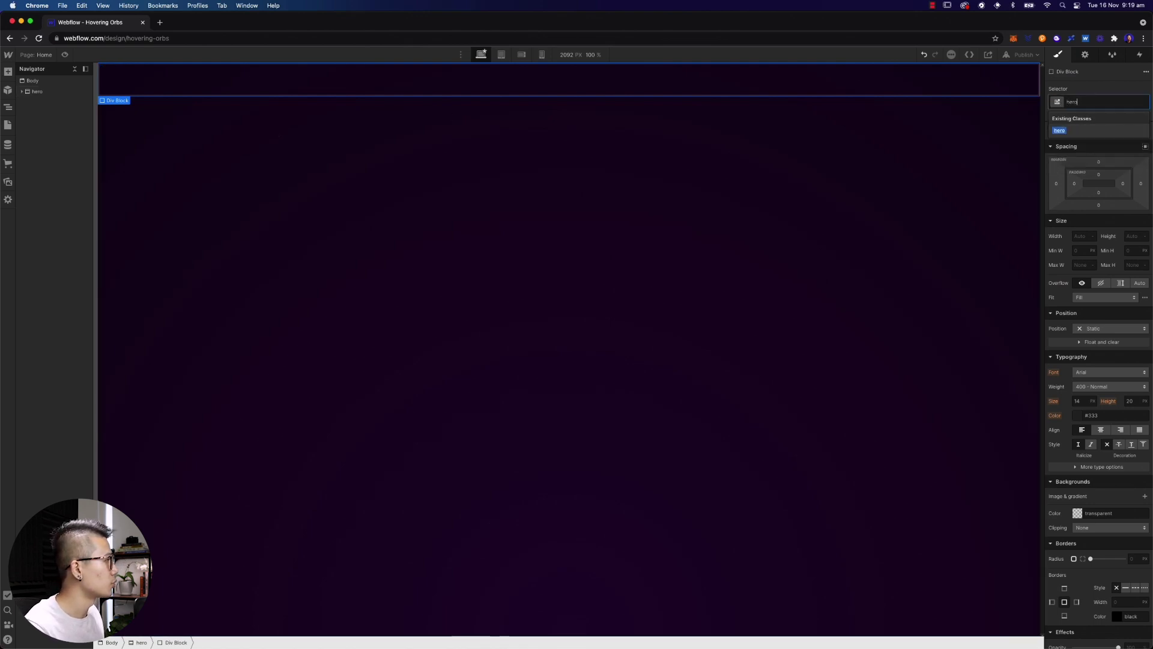
text(__title)
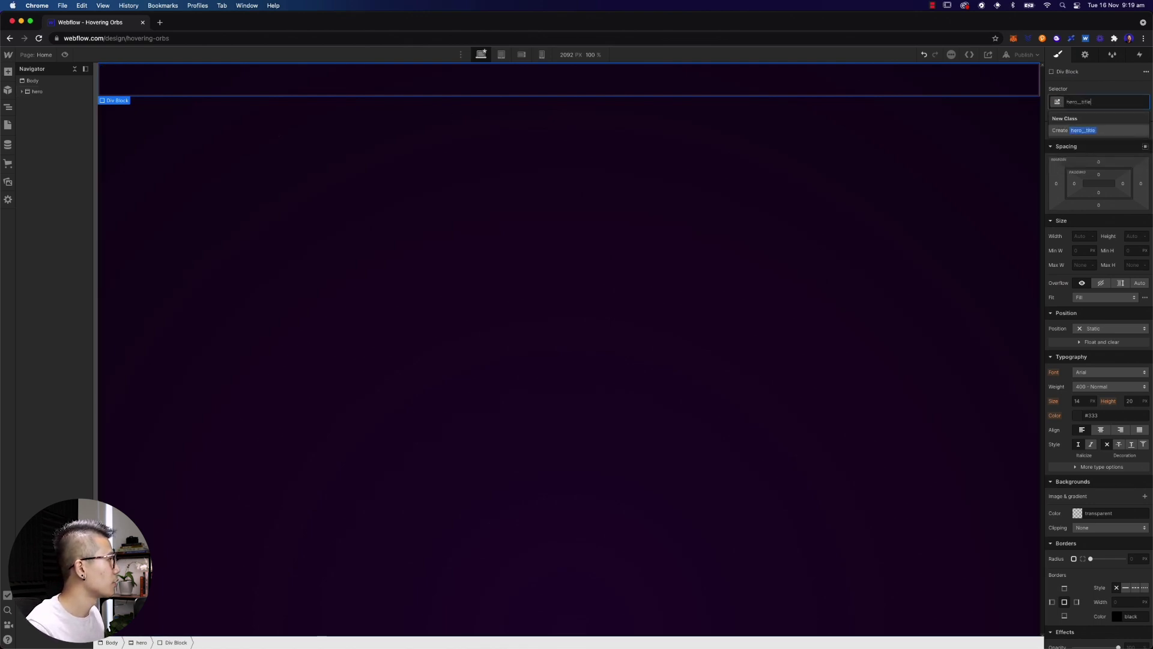
key(BackSpace)
text(tle)
key(Return)
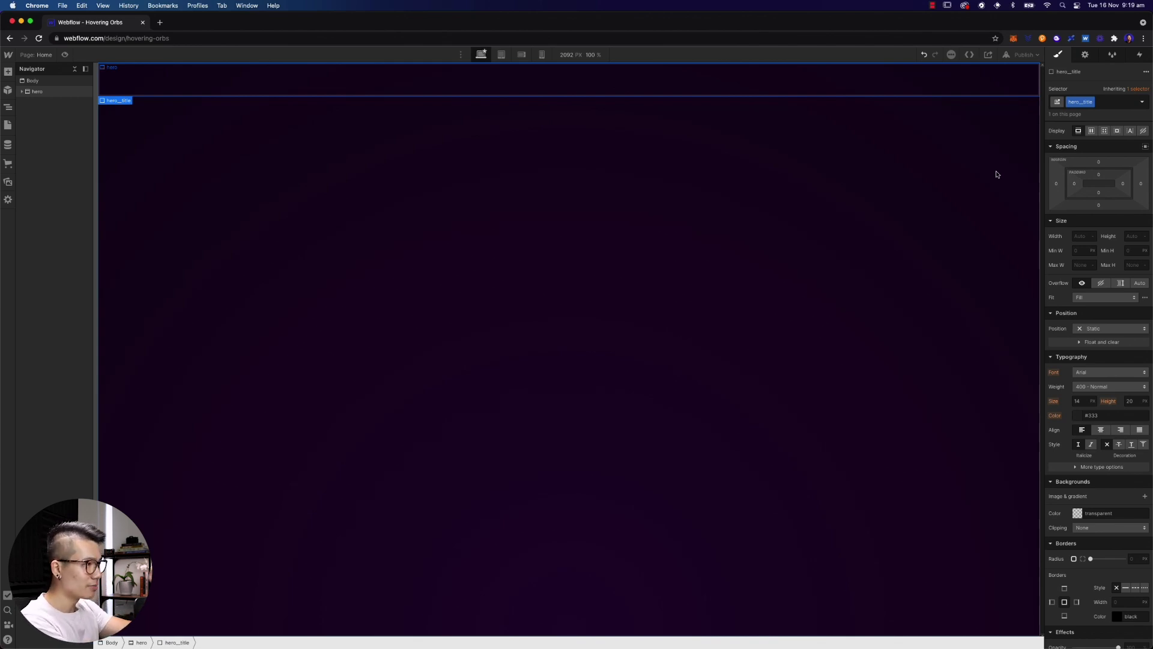
- Make hero__title a horizontal flex container with centred alignment and justification, and set its height to 100 VH
click(1092, 131)
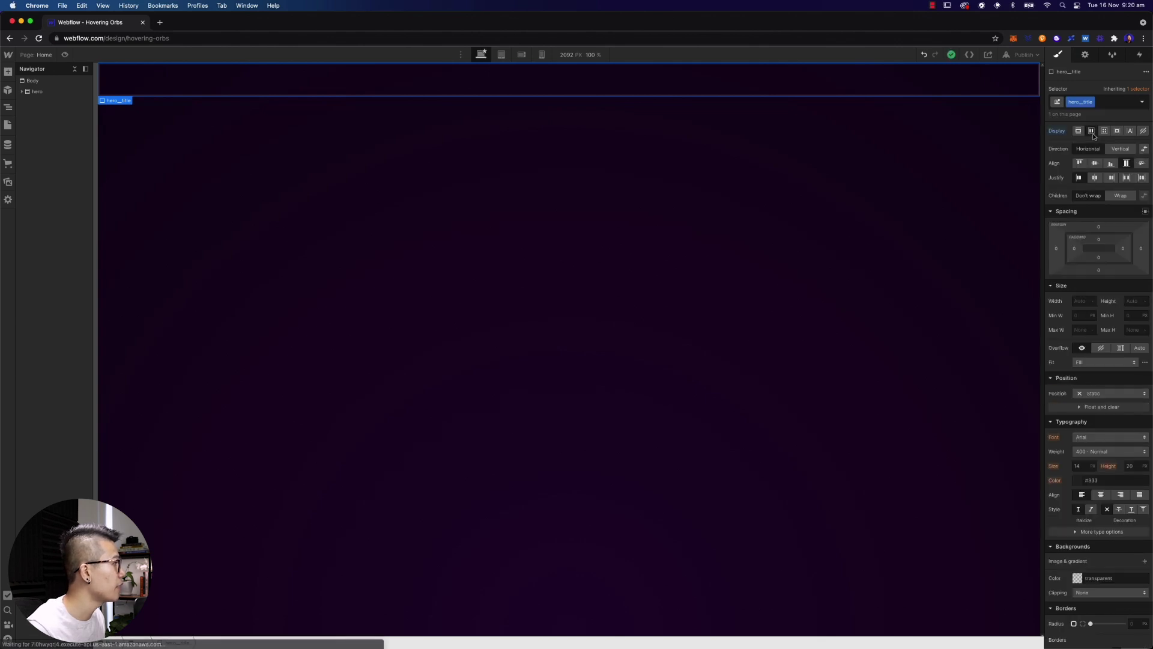
click(1095, 165)
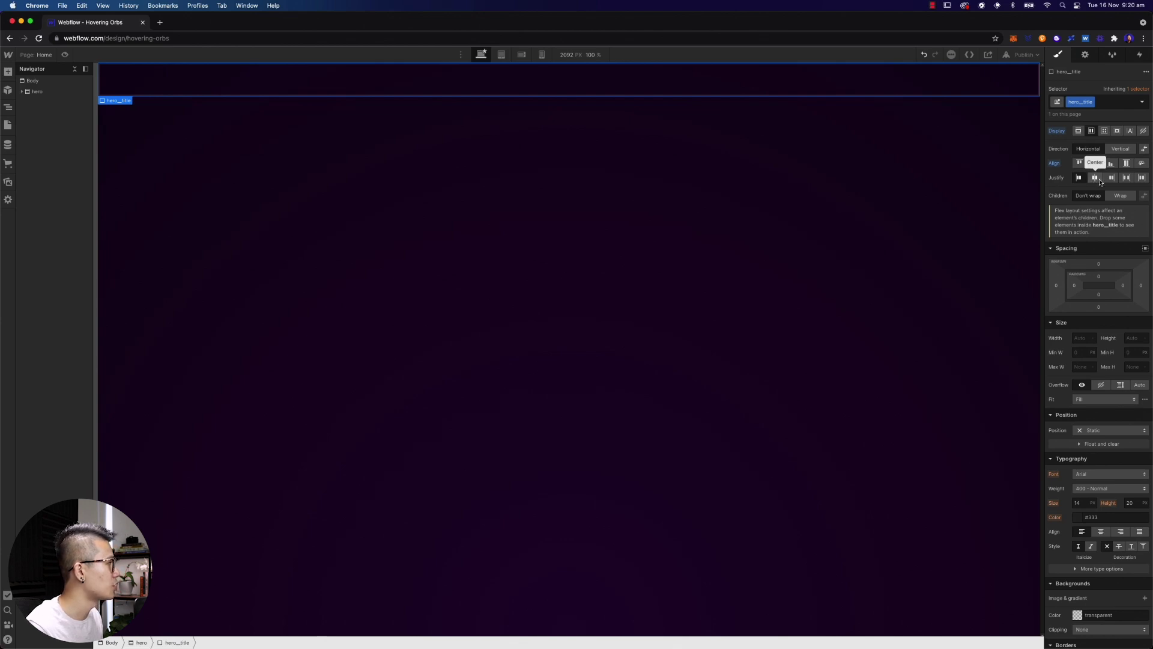
click(1099, 180)
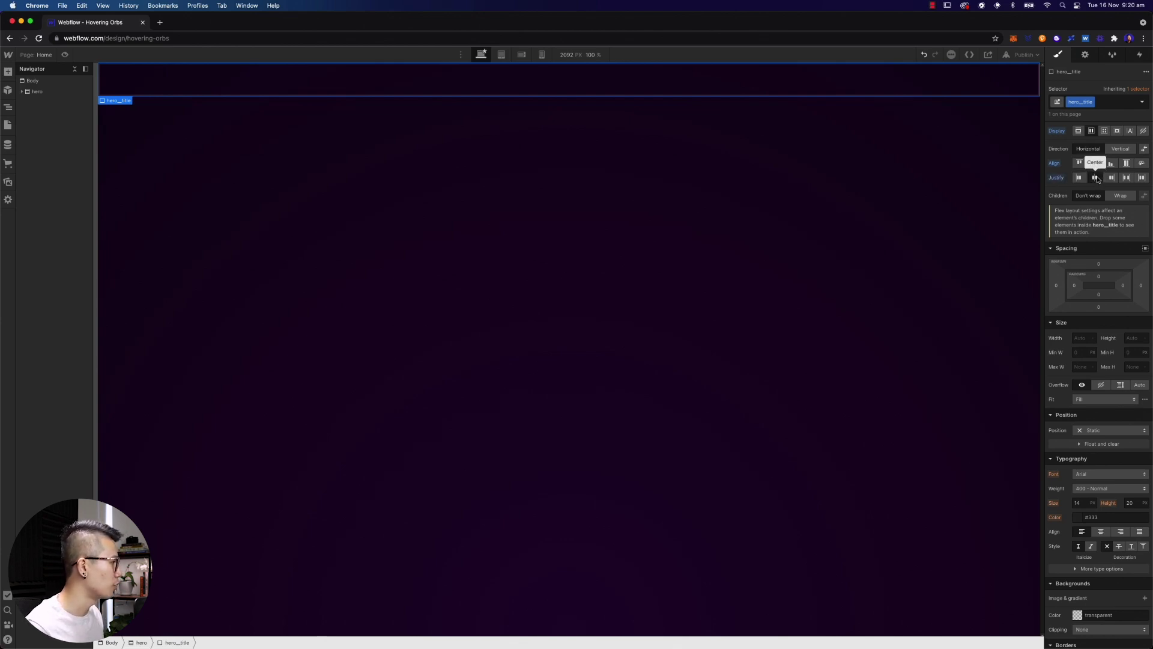
click(1134, 339)
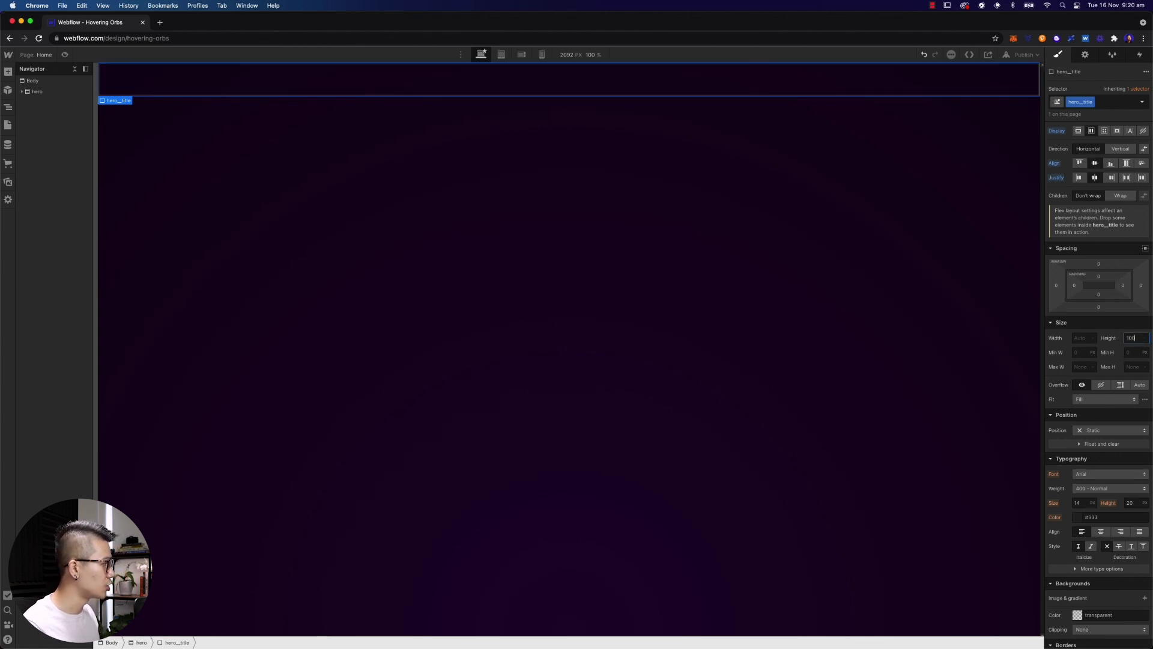
key(Return)
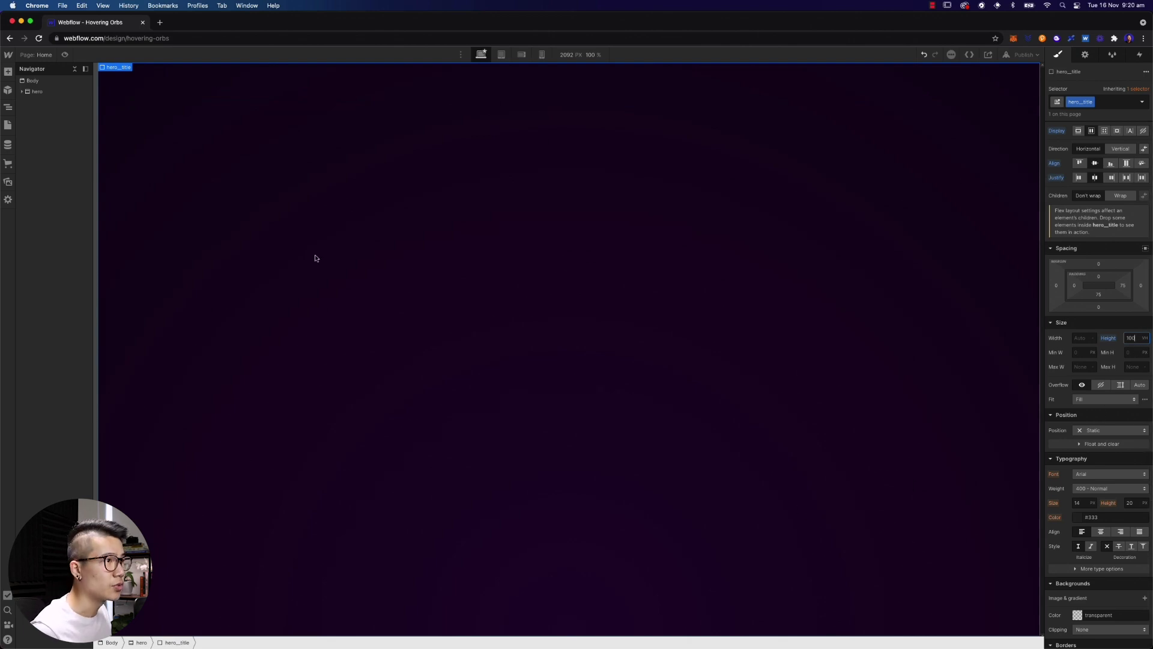
- Add a Div Block inside hero__title and give it the class hero__title--box
click(36, 91)
click(22, 92)
click(42, 103)
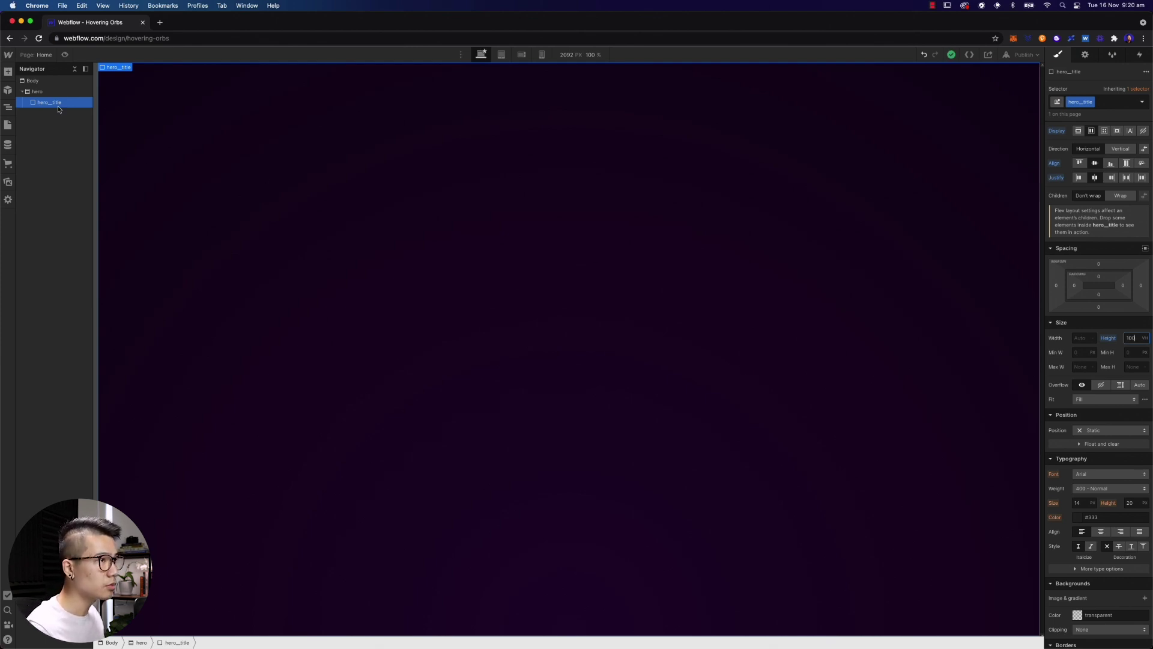
key(super+e)
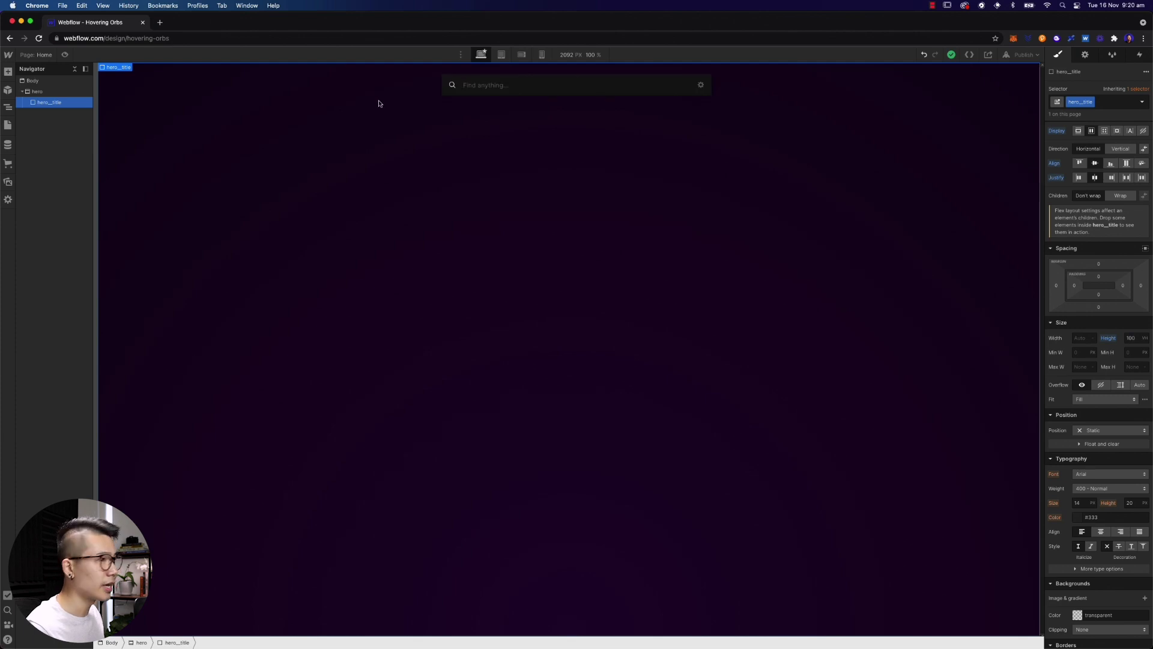
text(div)
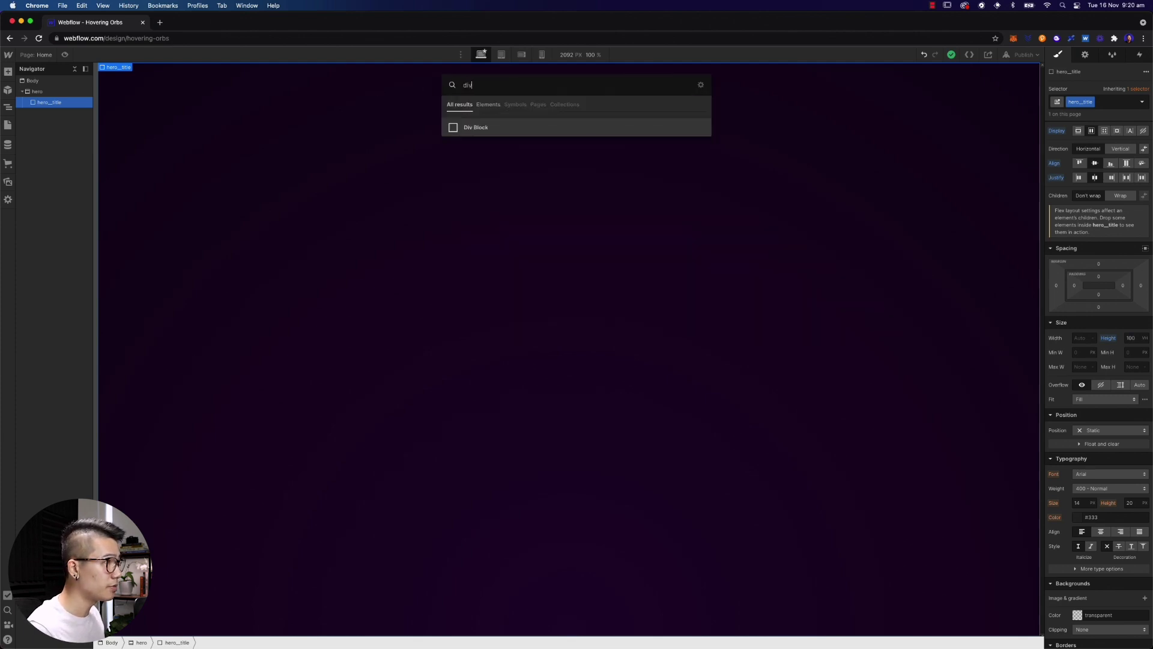
key(Return)
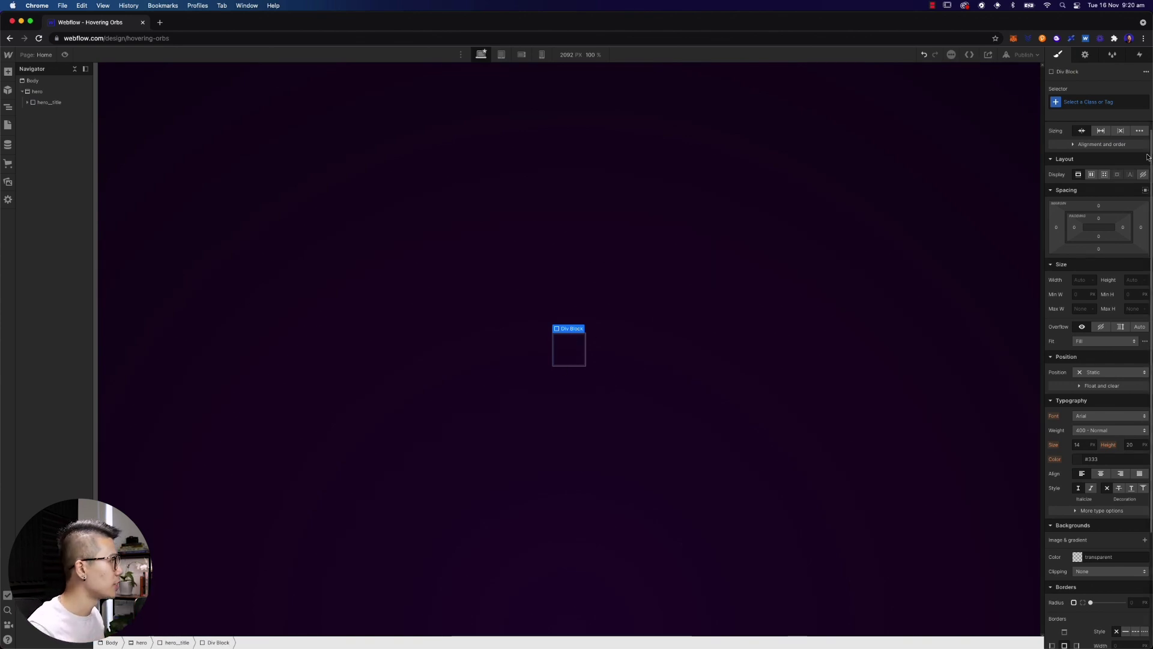
click(1088, 105)
text(hero)
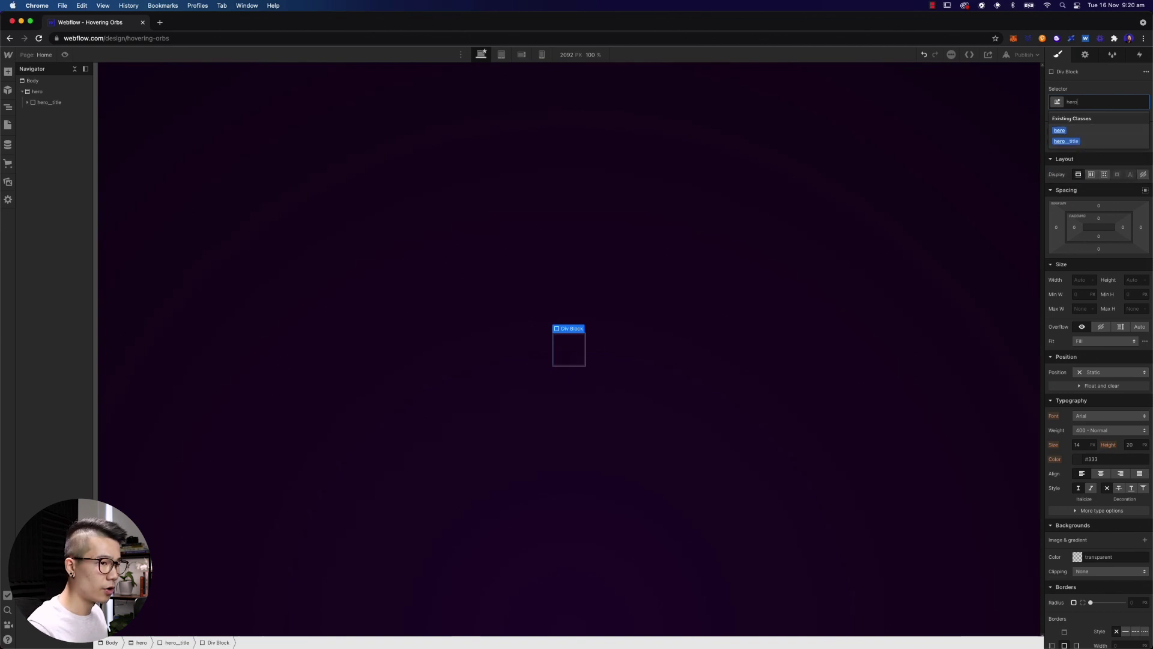
text(__title--box)
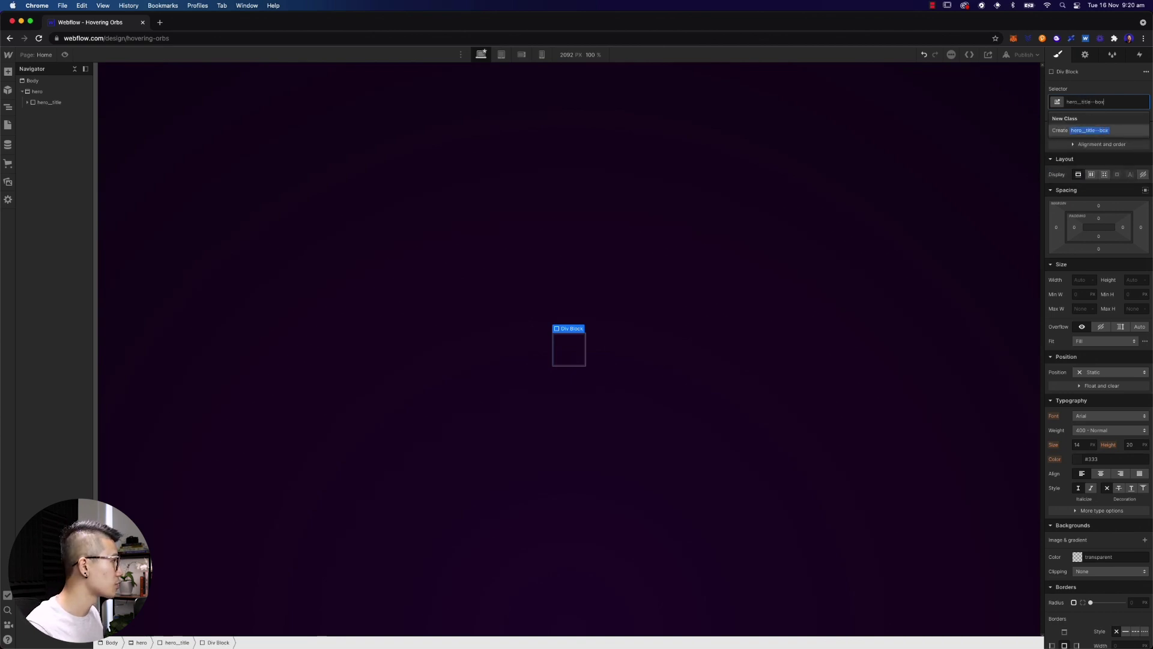
key(Return)
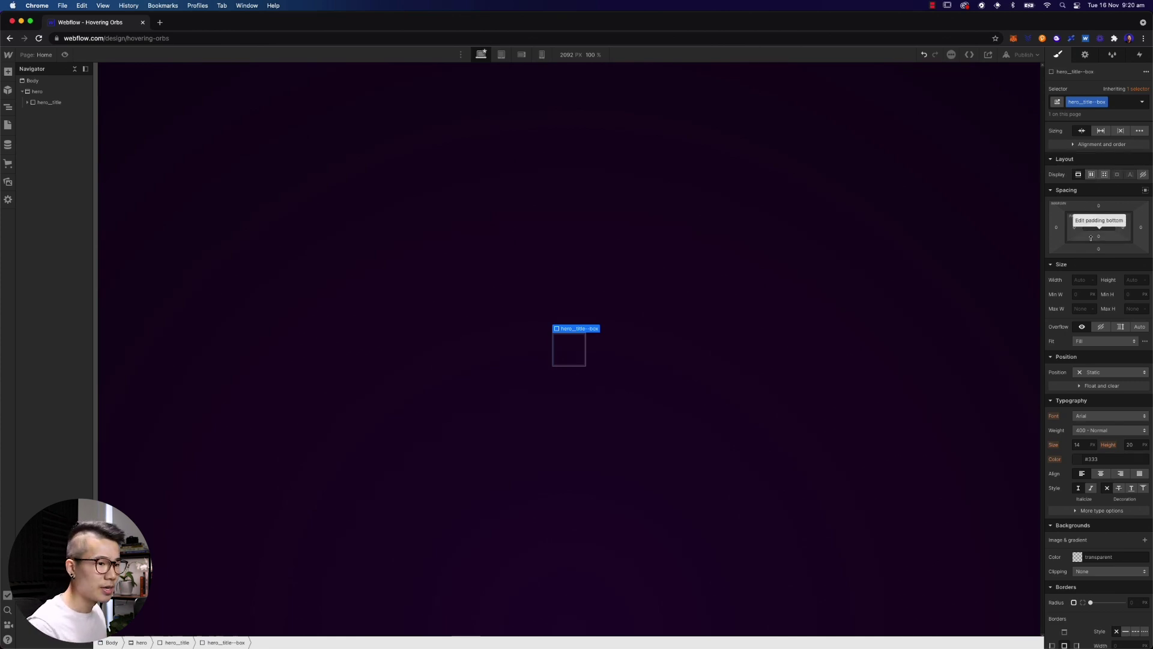
- Set hero__title--box's position to Relative and add an H1 Heading element inside it
click(1104, 372)
click(1105, 384)
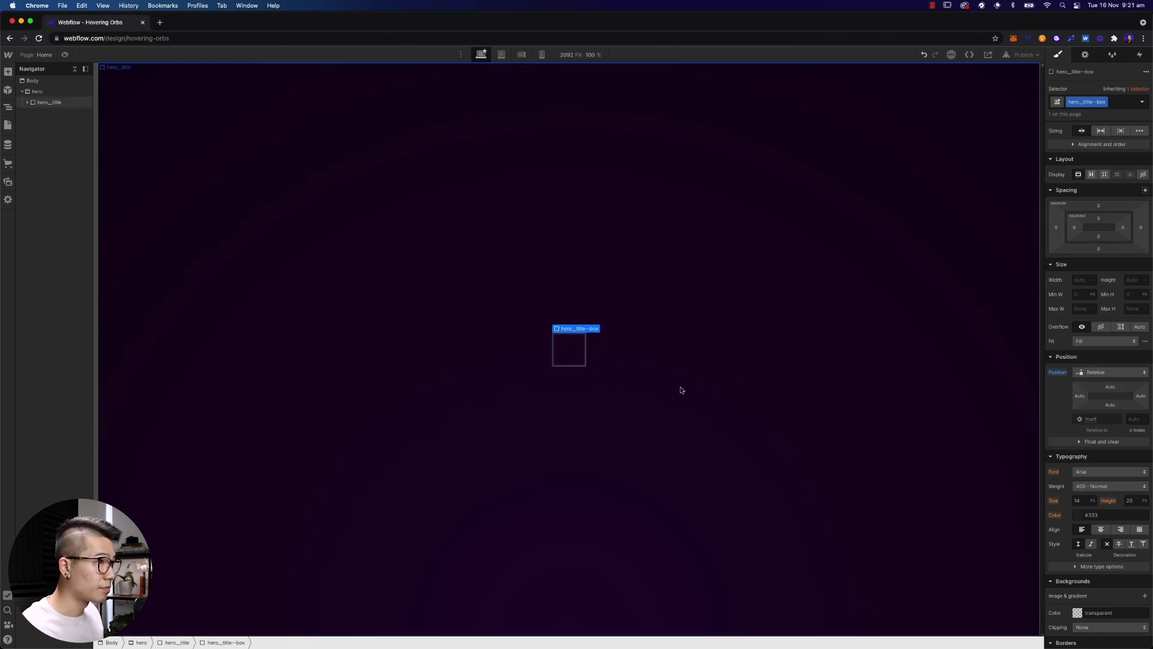
key(super+k)
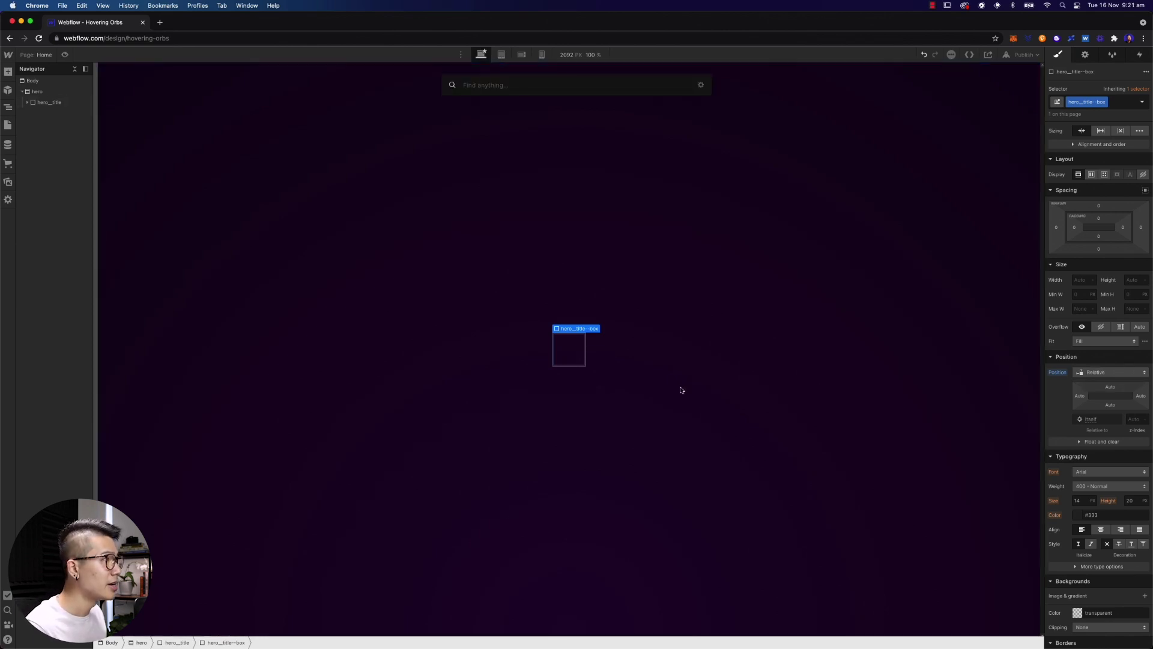
text(heading)
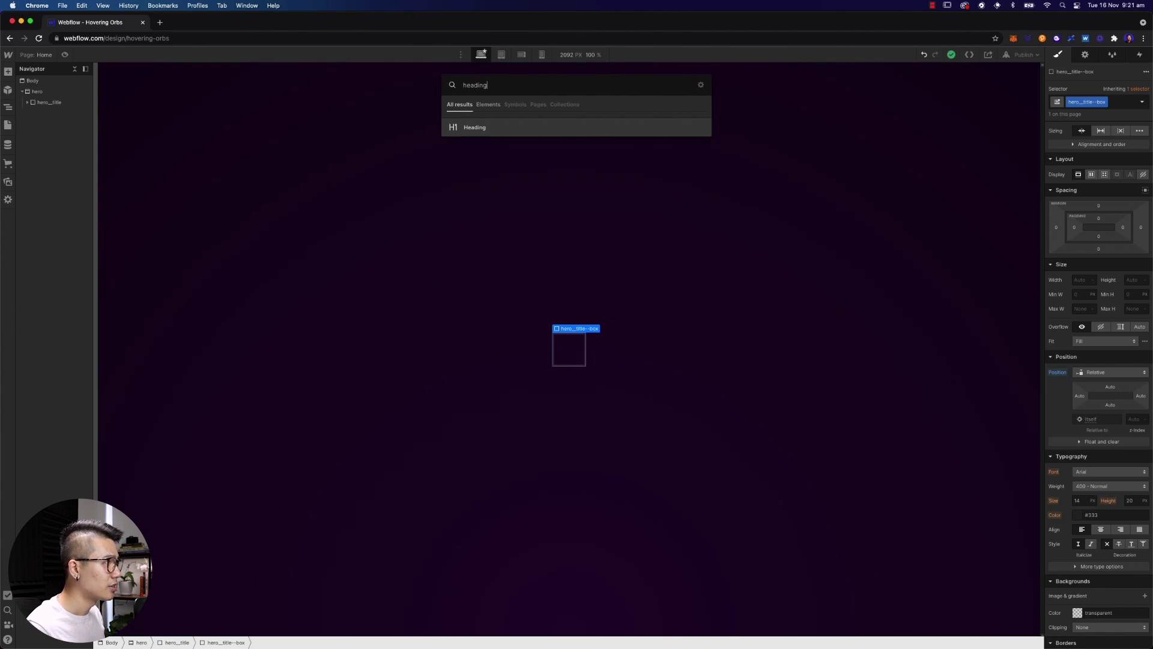
key(Return)
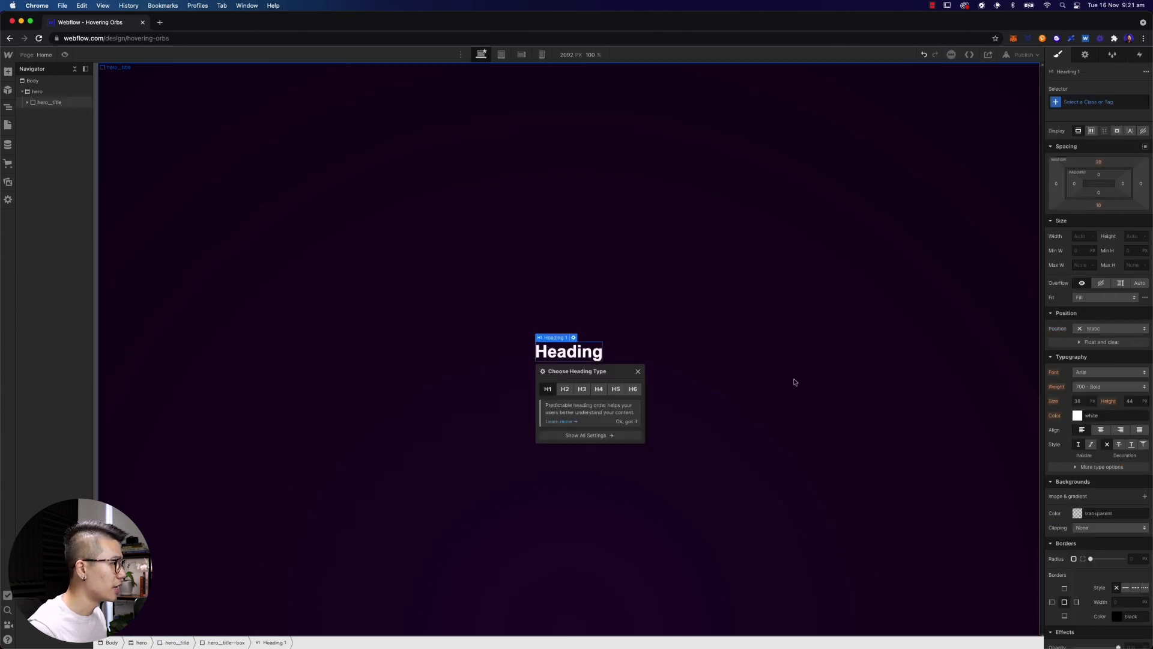
- Style the All H1 Headings tag with the Clashdisplay font and the 500 - Medium weight
click(1095, 101)
click(1073, 153)
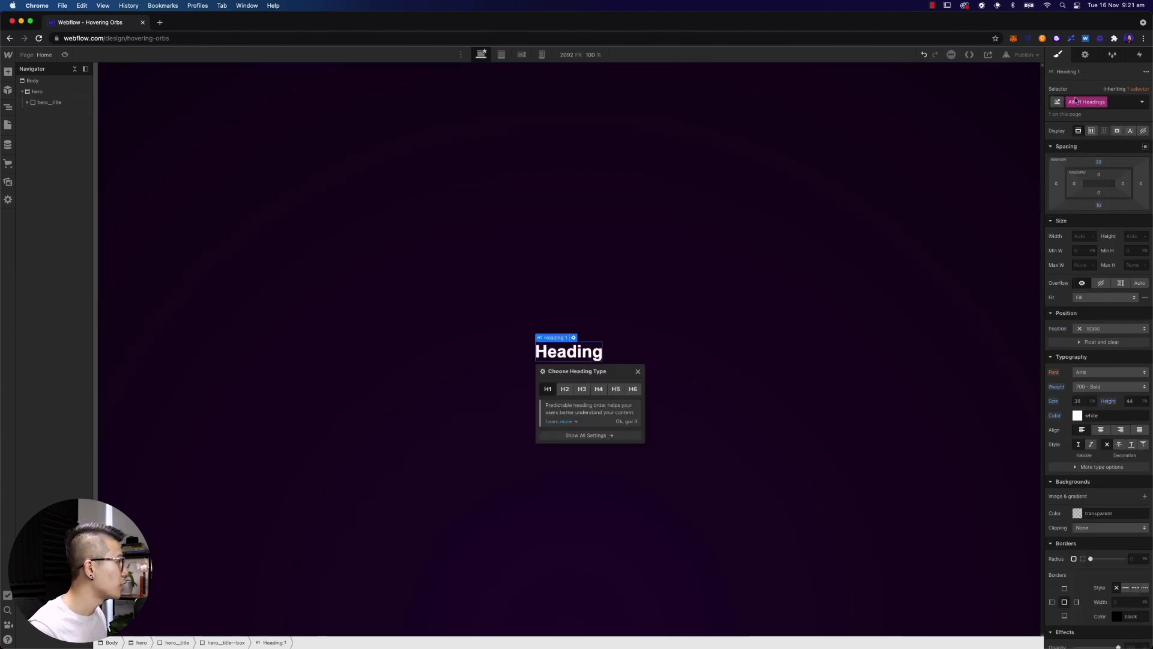
click(1090, 377)
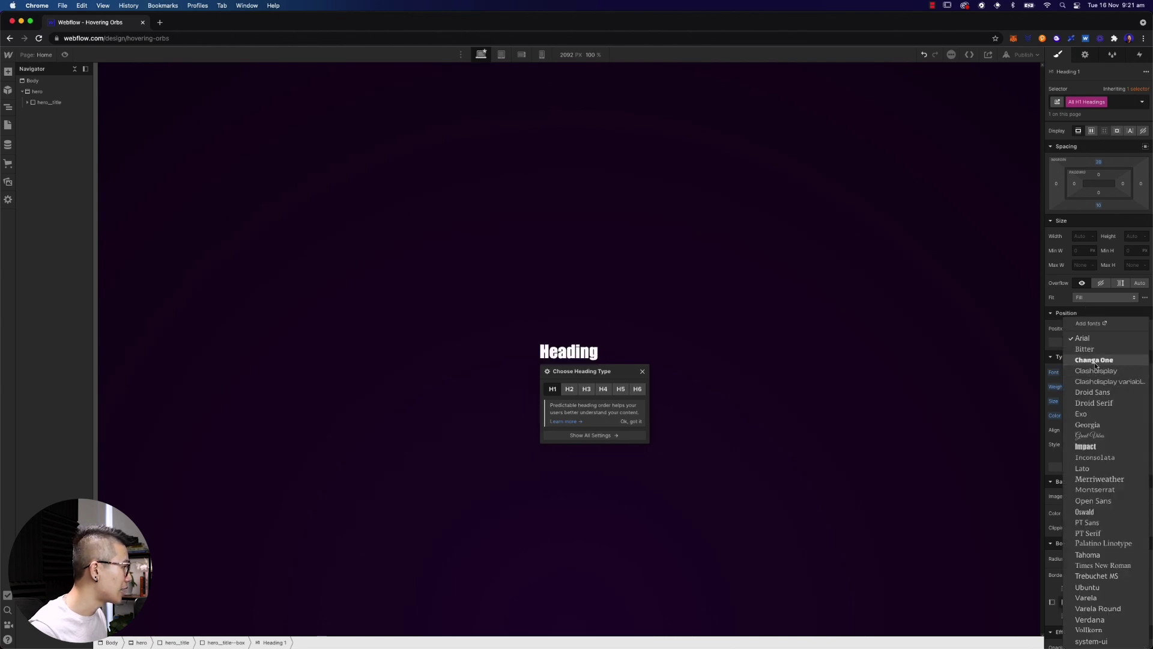
click(1098, 376)
click(1103, 387)
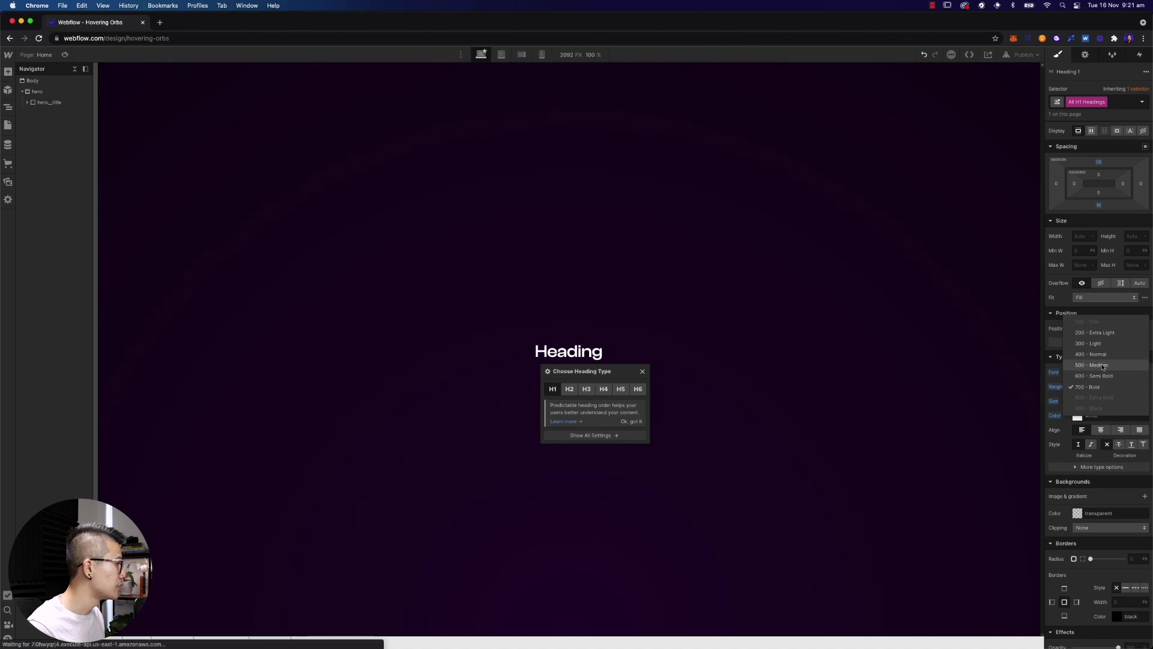
click(1102, 364)
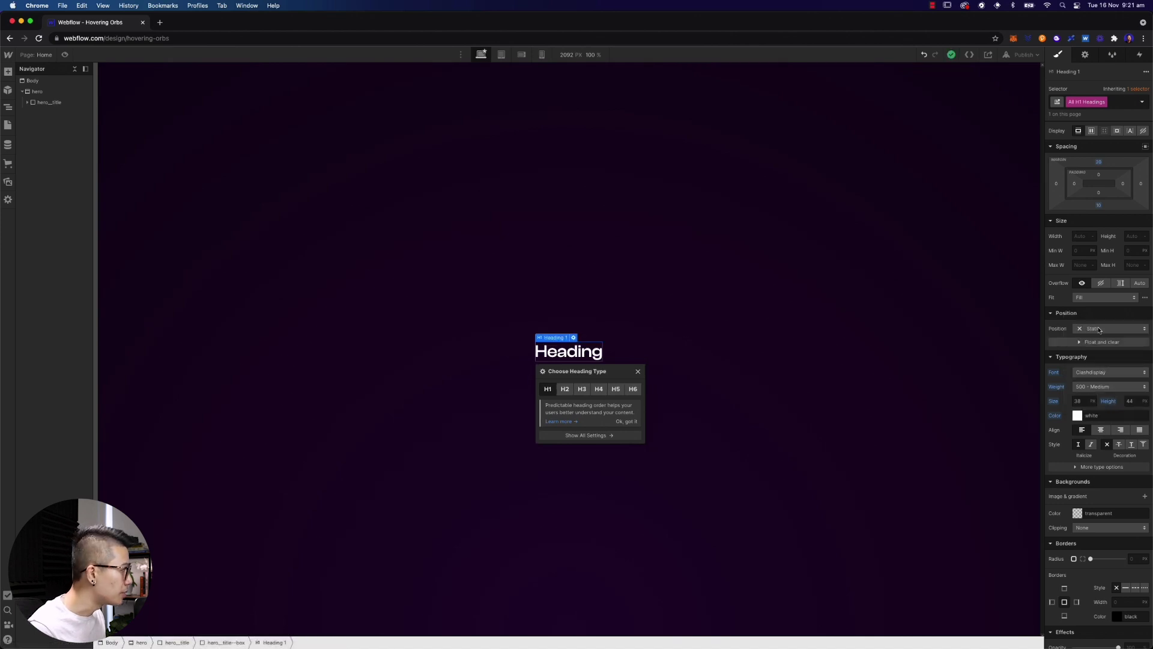
- Copy the title "Supercharged for pros" from the Figma design and use it as the heading's text in Webflow
key(super+Tab)
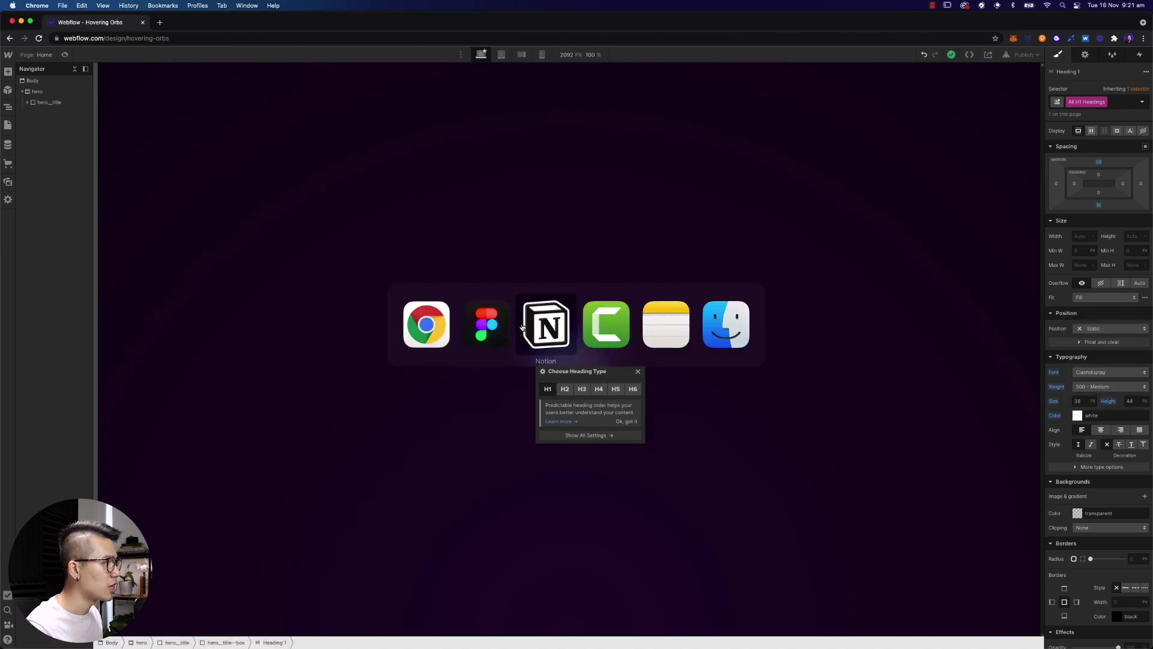
double_click(573, 369)
key(super+c)
key(super+Tab)
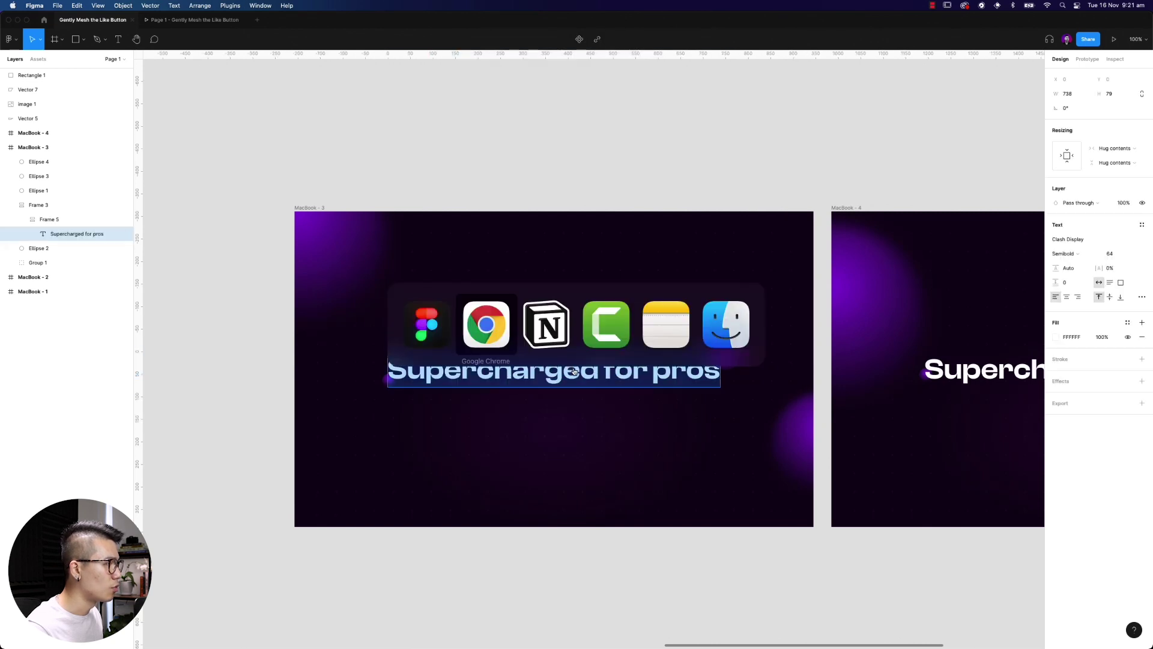
key(Return)
key(super+v)
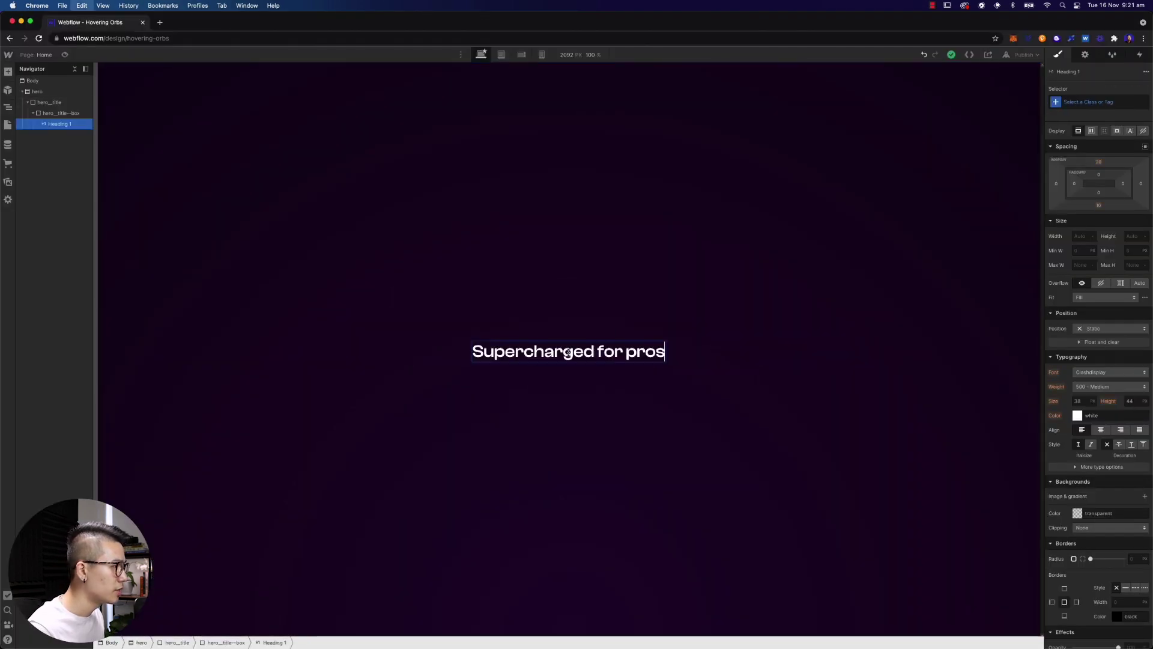
key(super+z)
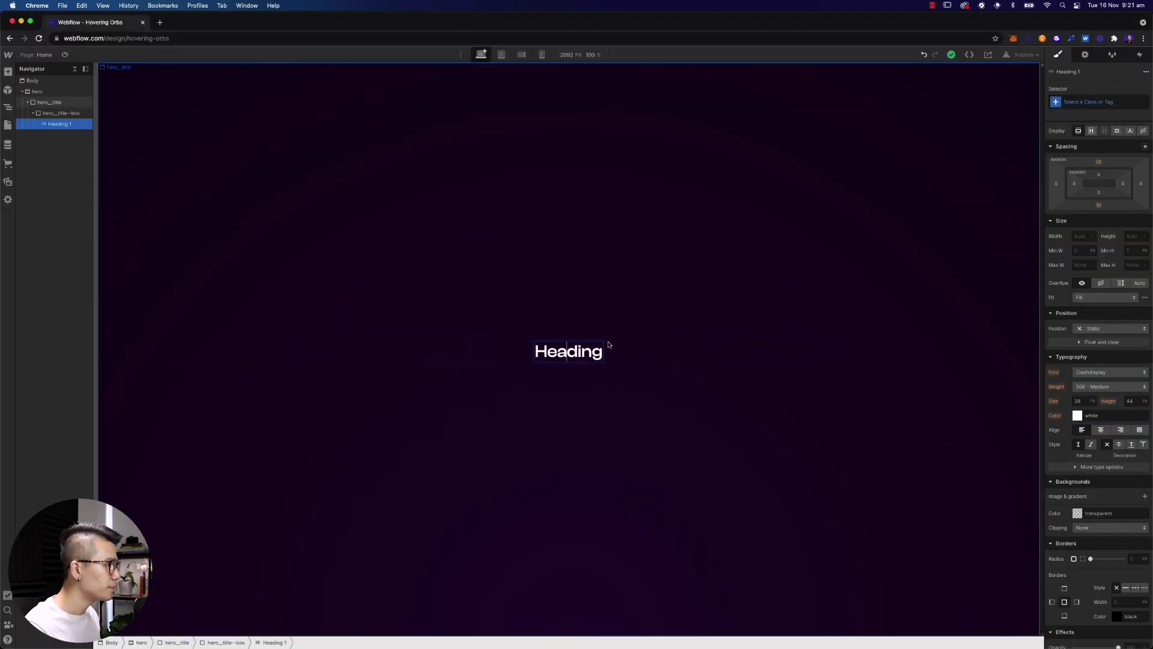
double_click(567, 353)
key(super+v)
click(715, 297)
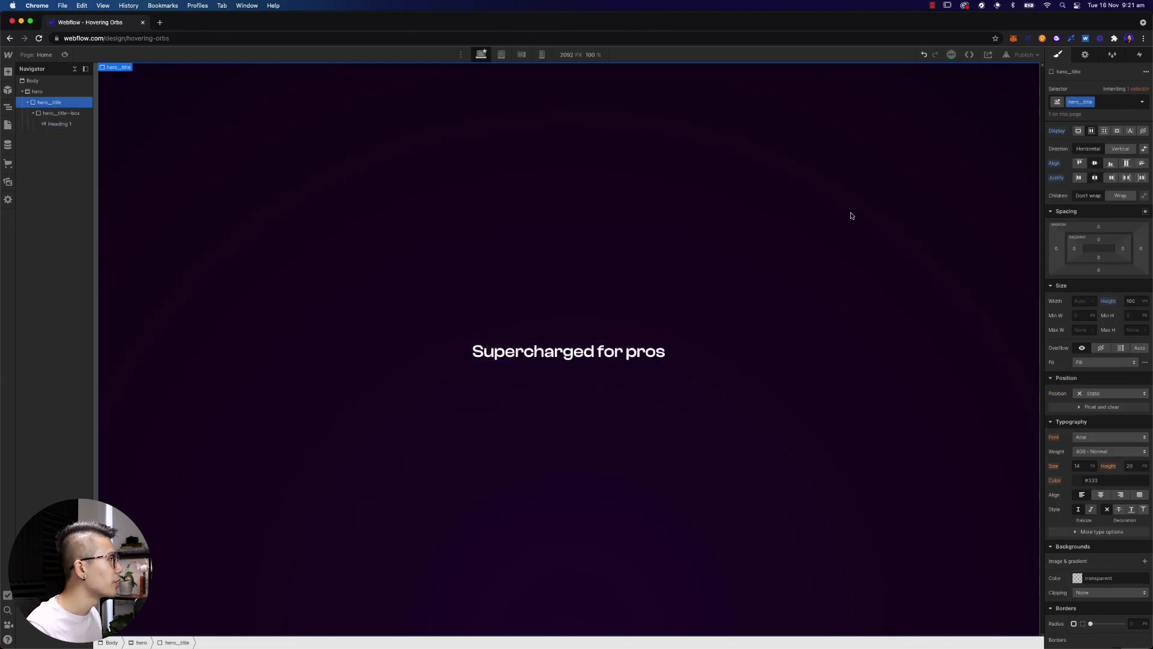
- Select the "Supercharged for pros" heading and open its All H1 Headings tag for style editing
click(600, 351)
click(1091, 103)
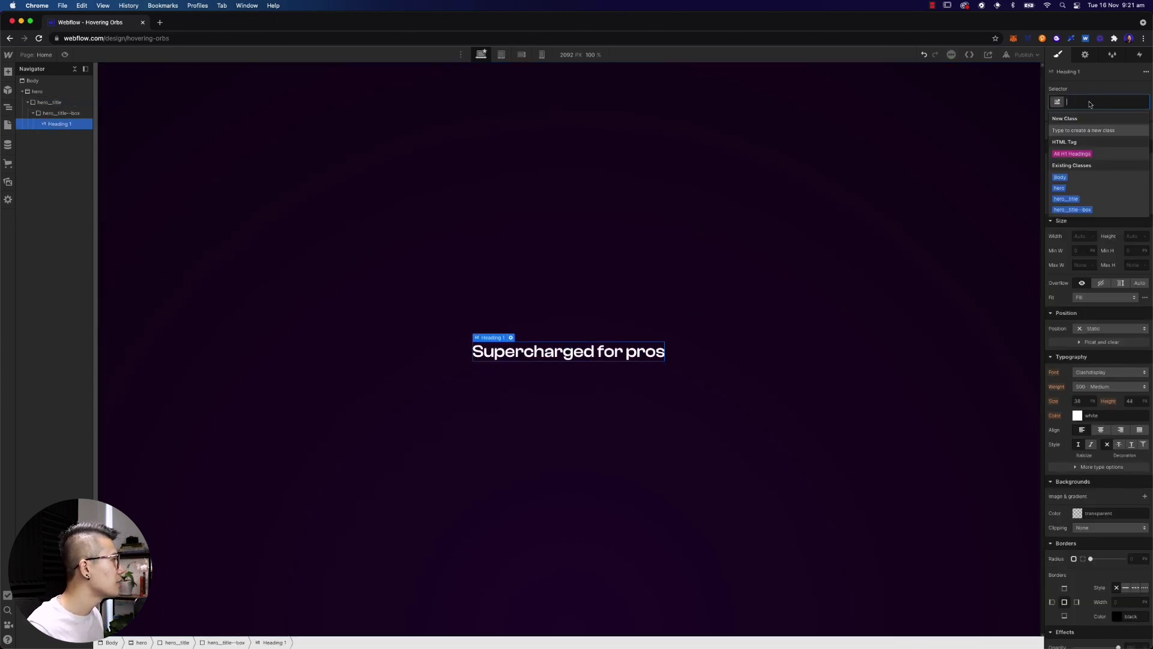
click(1072, 153)
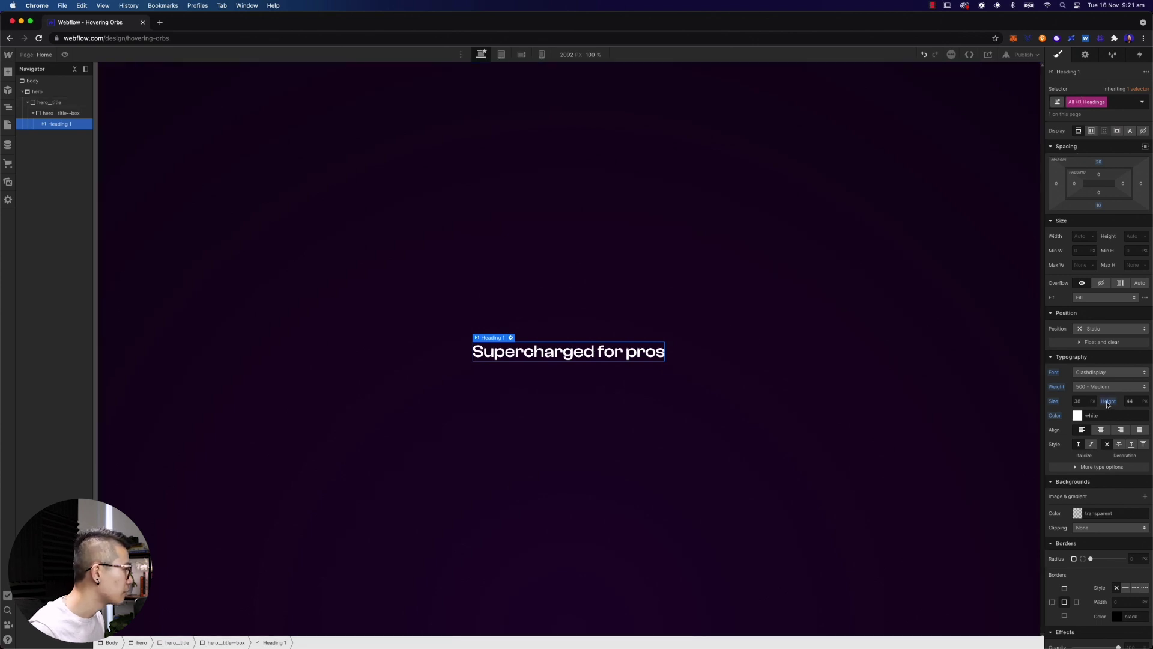
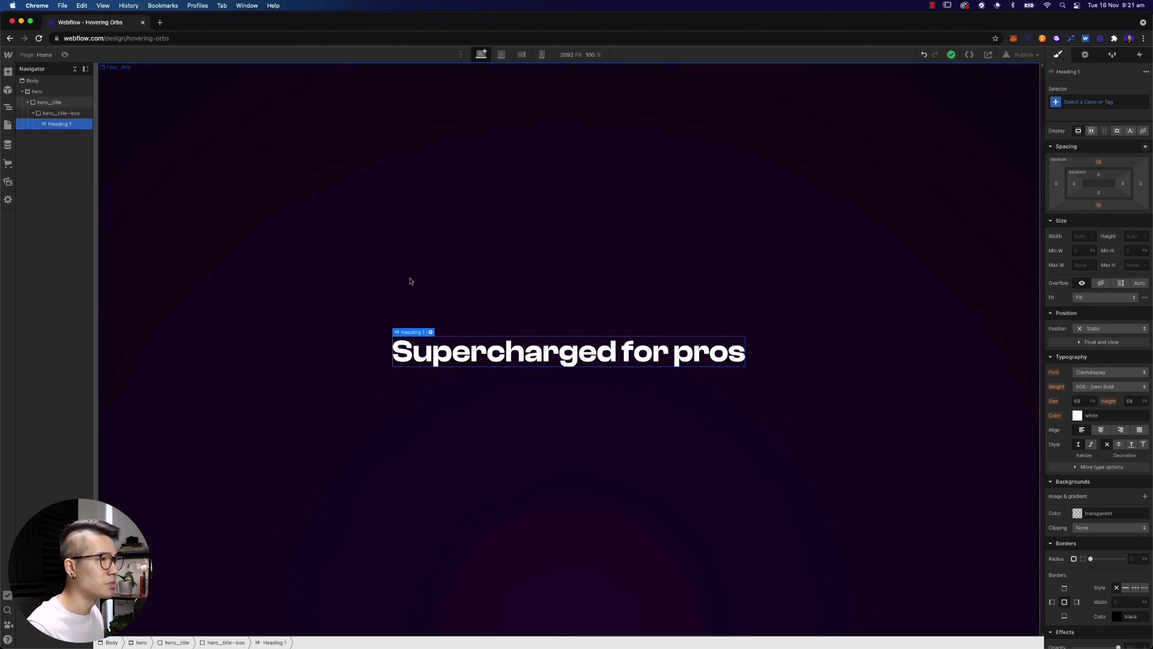
- Add a Div Block inside hero__title--box, below the heading, and give it the class mesh
click(43, 117)
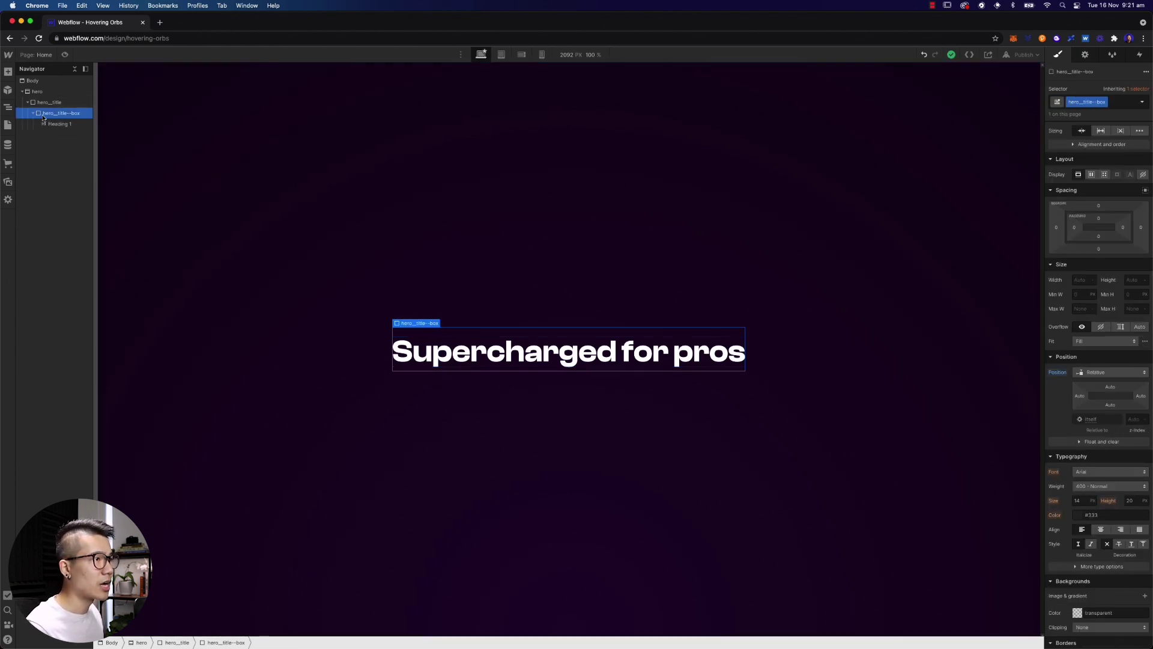
key(super+e)
text(div)
key(Return)
key(super+Return)
text(mesh)
key(Return)
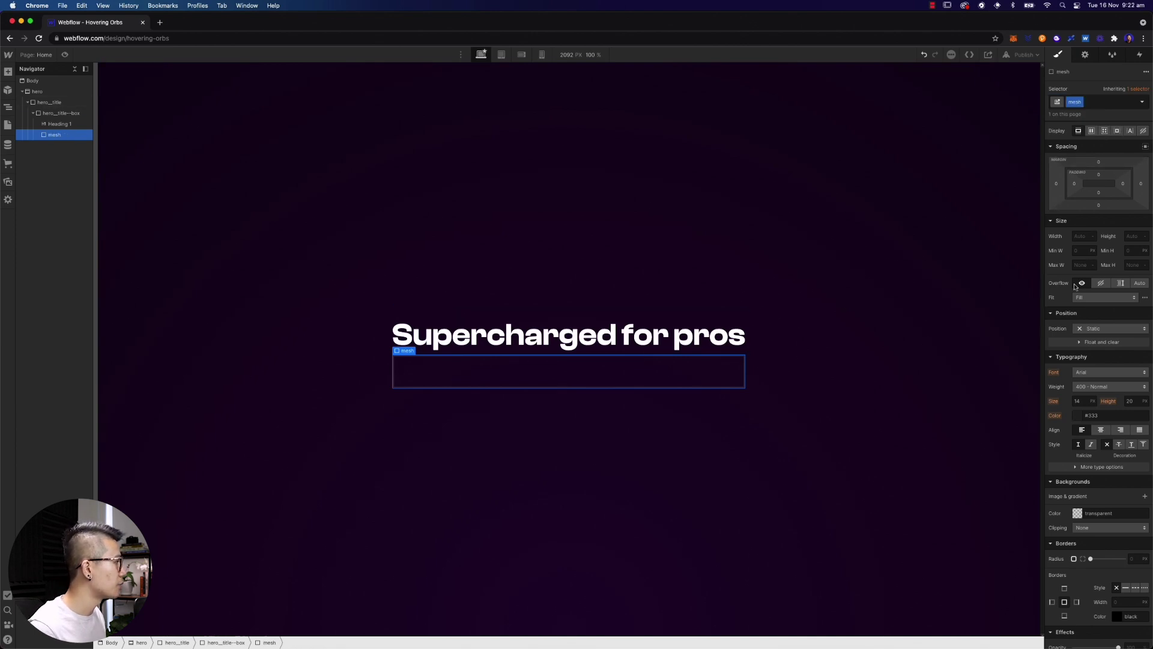
- Set the mesh block's width and height to 72 px each
click(1082, 238)
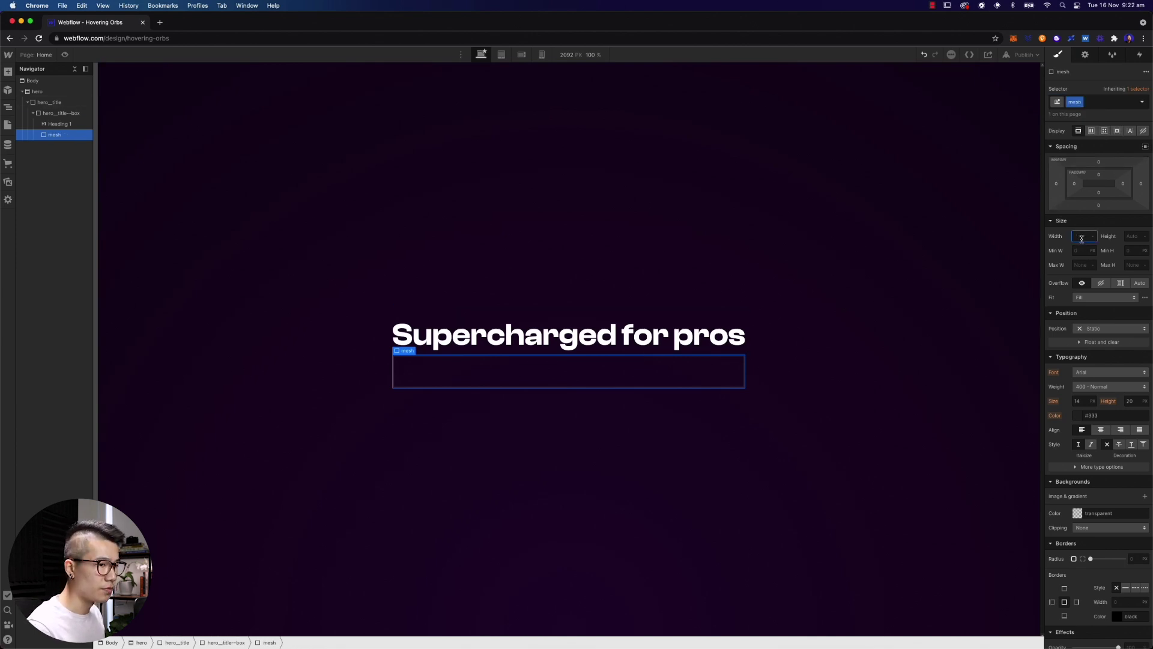
key(Tab)
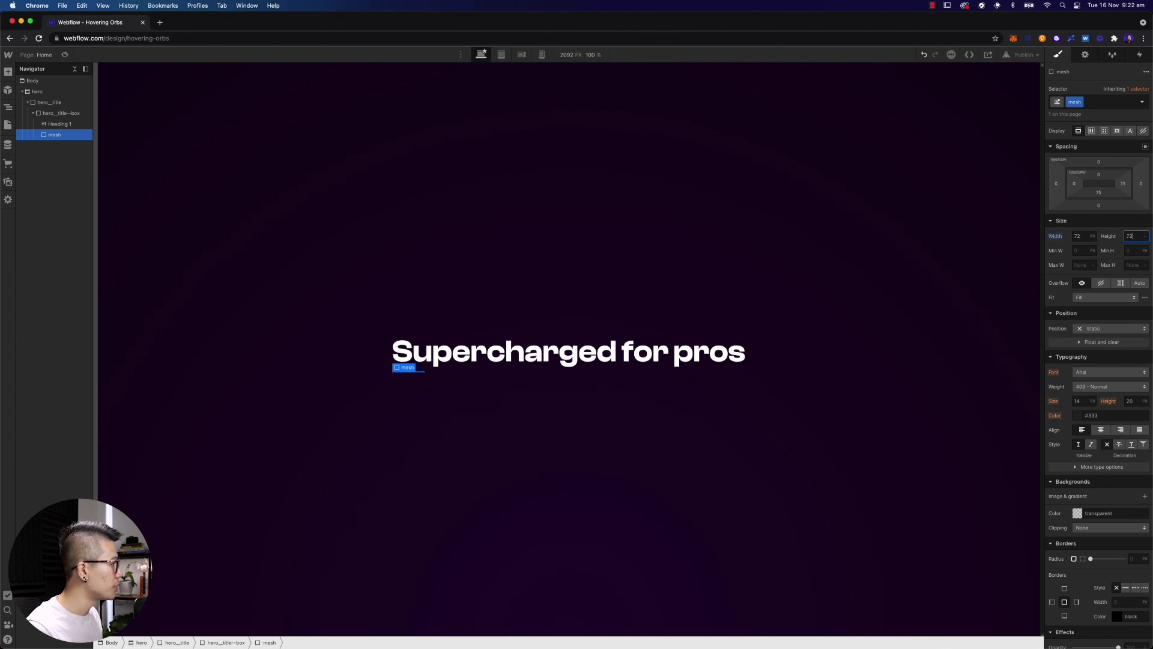
text(72)
key(Tab)
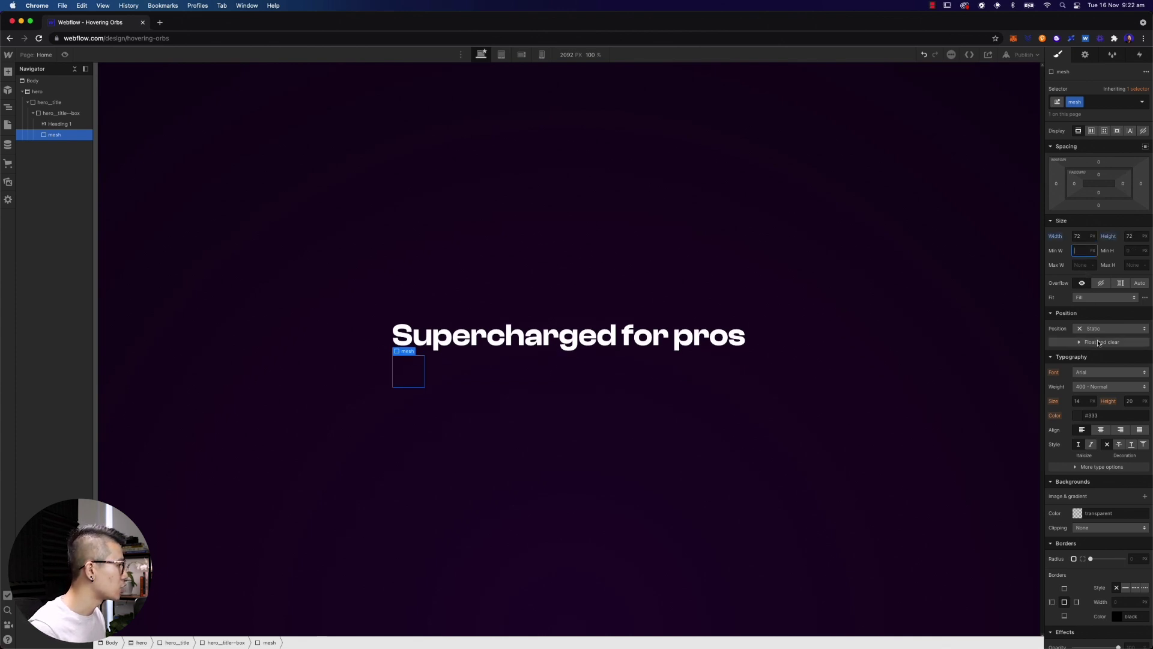
- Give the mesh block a radial gradient background whose first colour stop is #8840E6
scroll(1104, 359, down, 1)
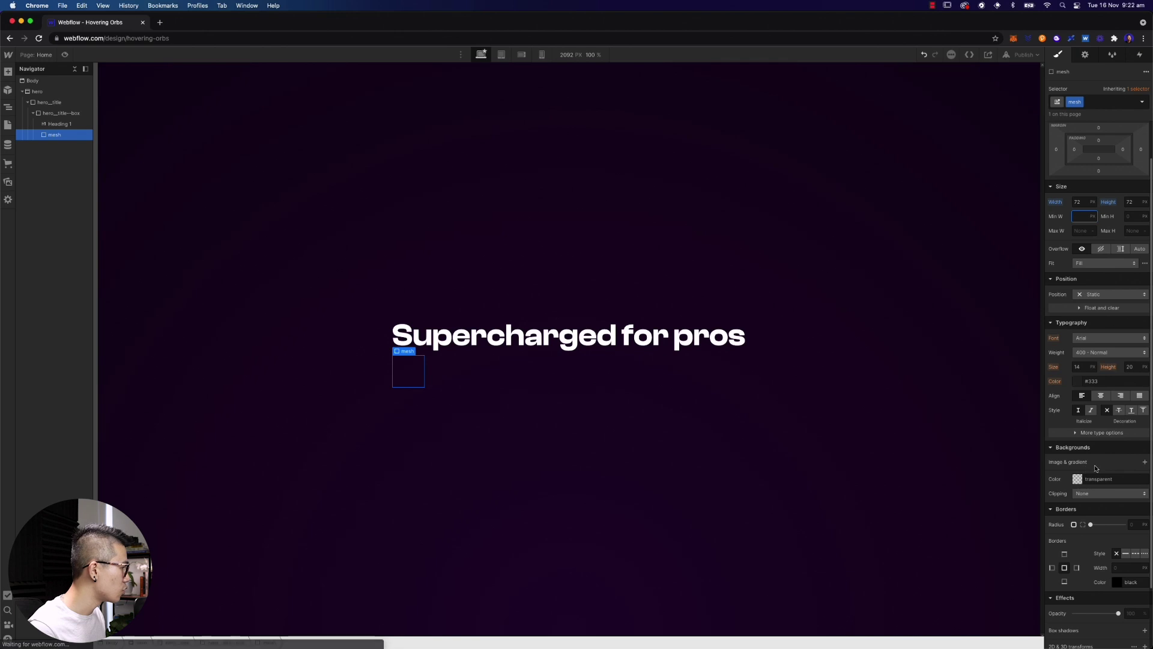
click(1145, 462)
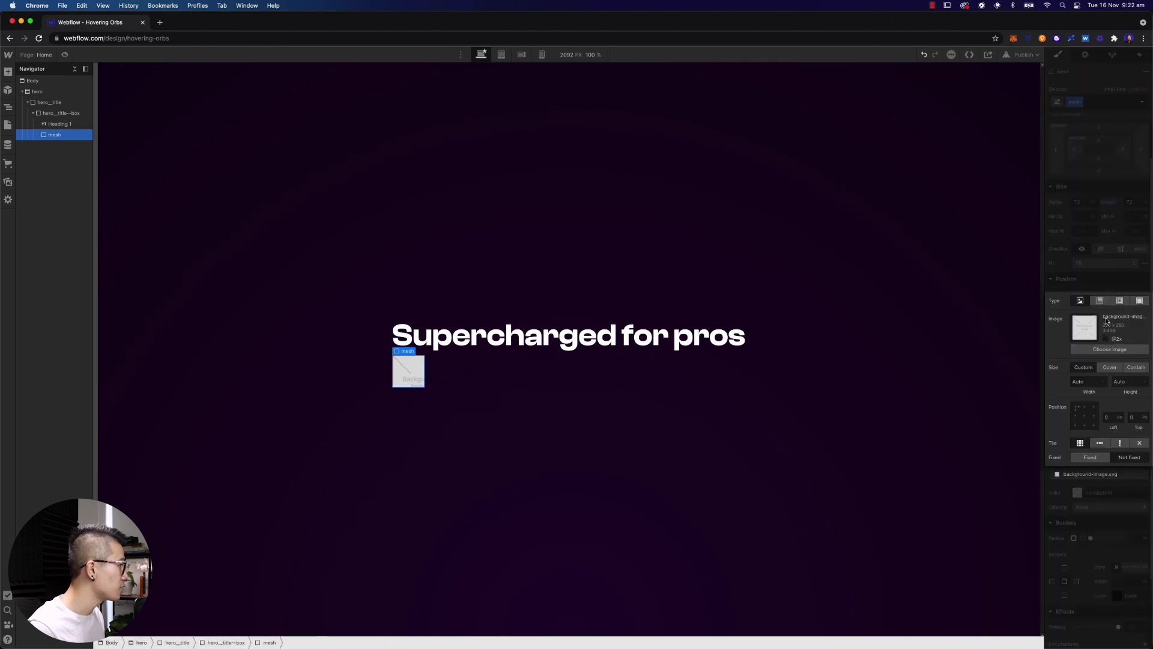
click(1120, 300)
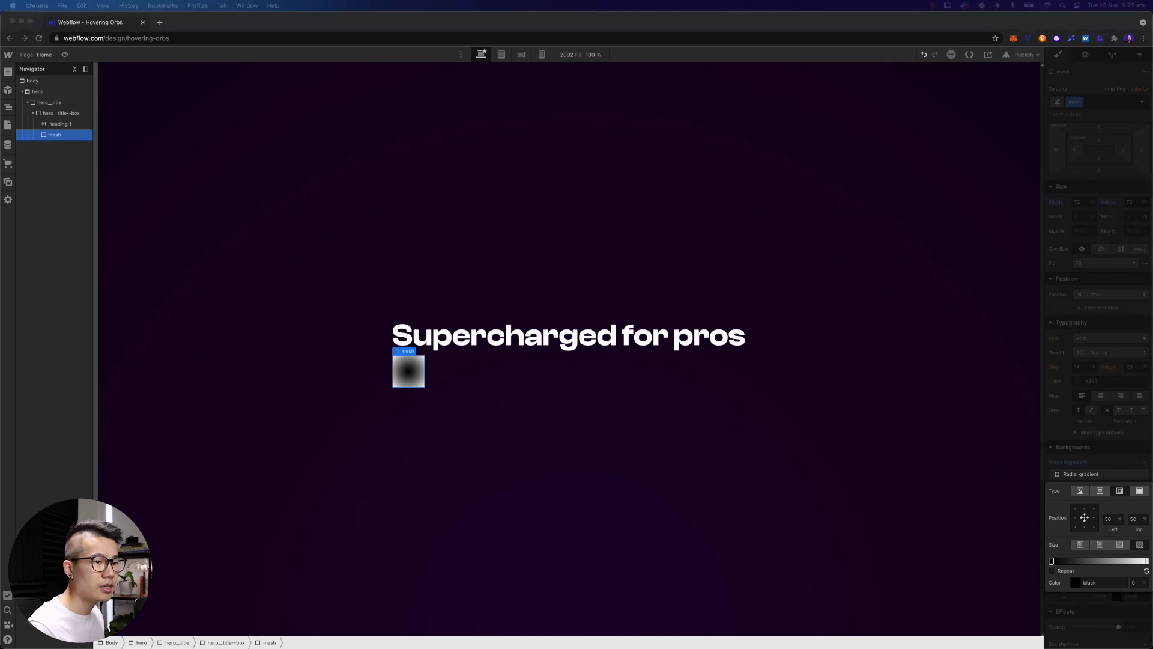
click(1050, 561)
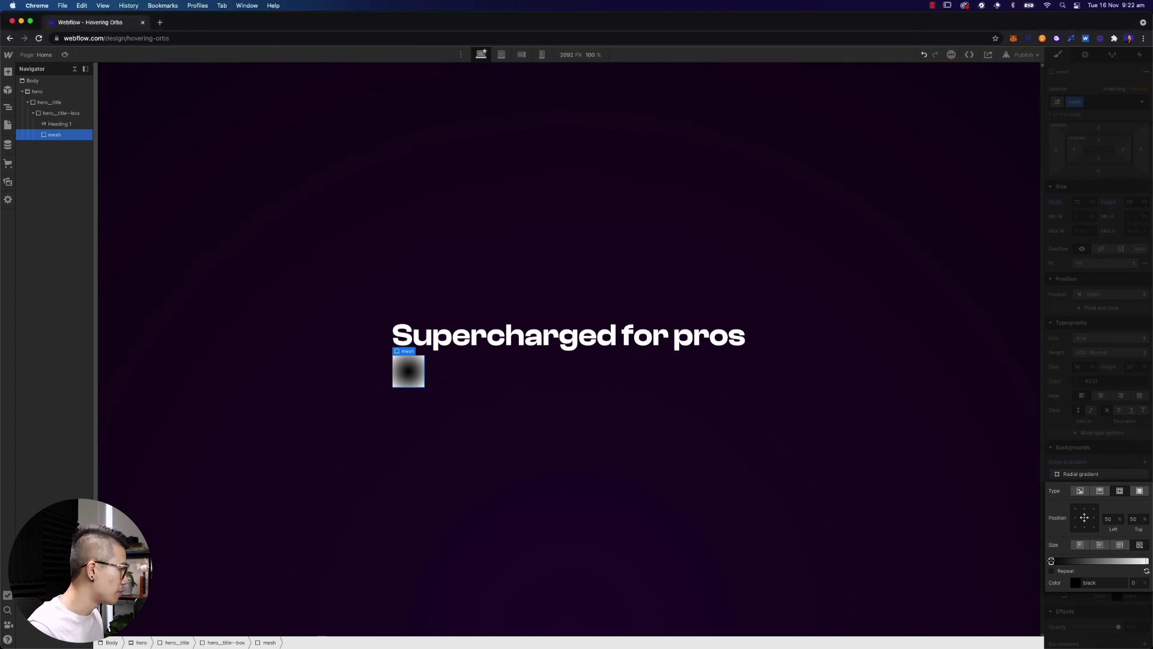
click(1087, 581)
text(#8840E6)
key(Return)
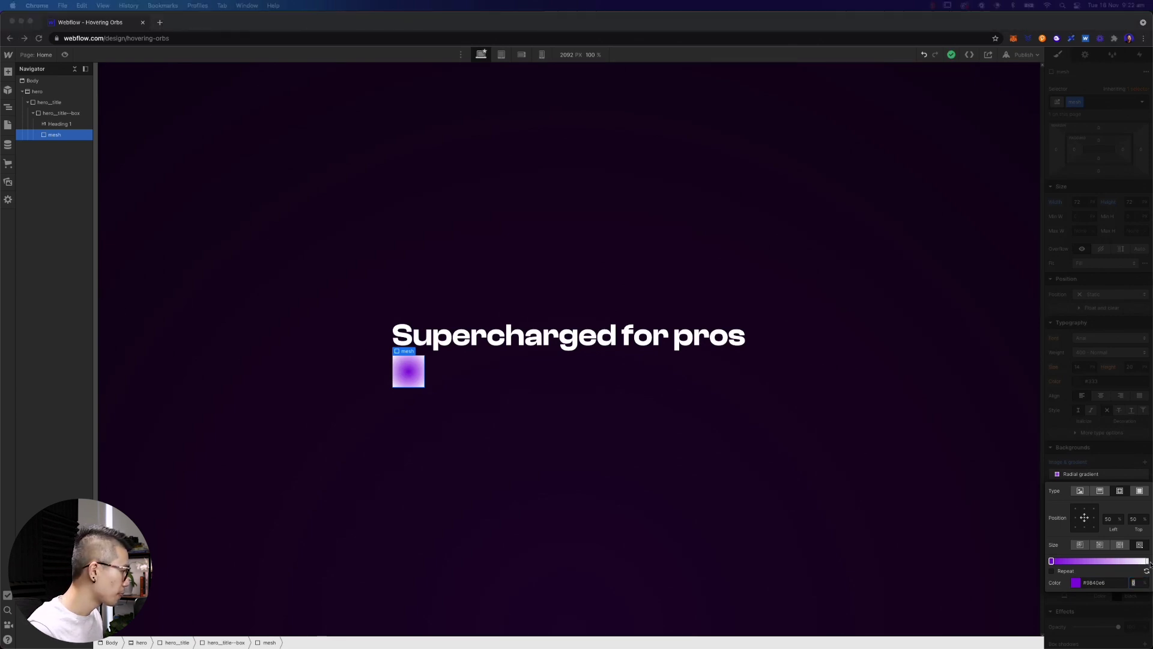
- Set the mesh gradient's end stop to #160918 and move its centre to the top middle, 50% left and 0% top
click(1146, 561)
click(1100, 583)
text(160918)
key(Tab)
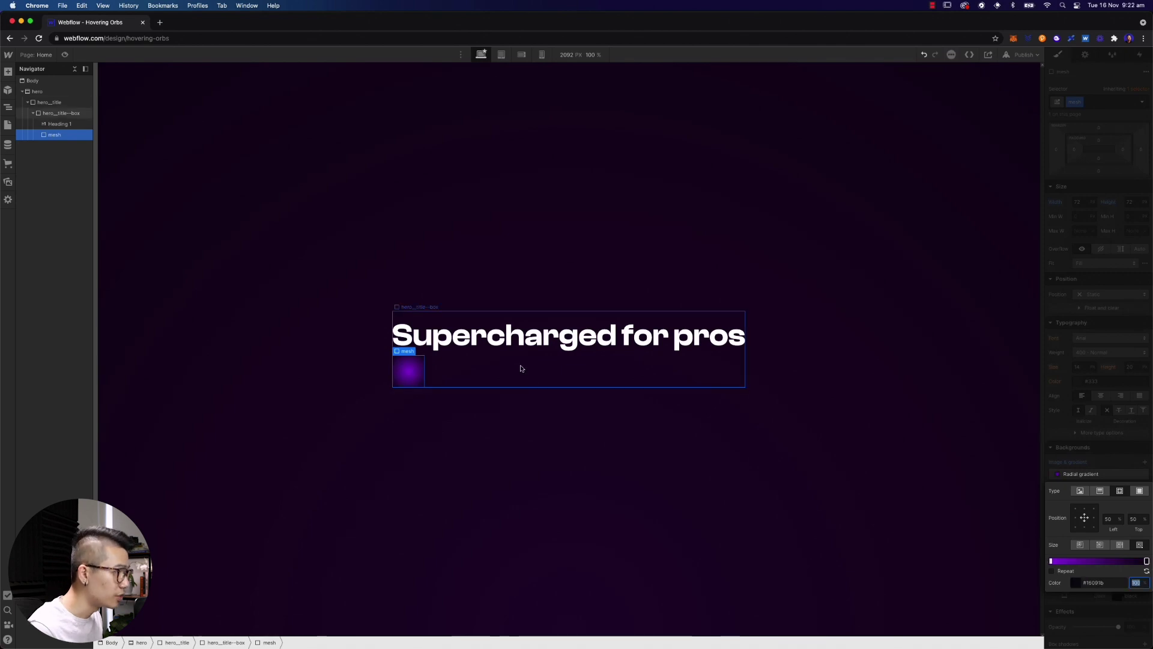
click(1085, 510)
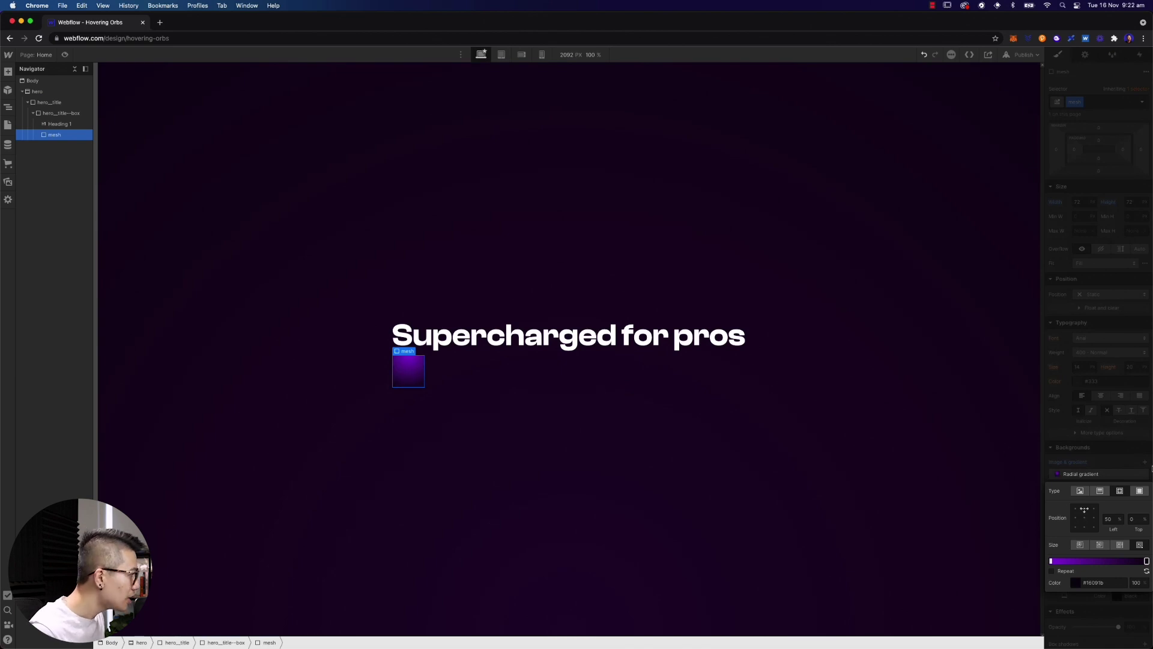
- Close the gradient settings and round the mesh block into an orb with a 72 px border radius
click(1109, 455)
click(1139, 538)
text(72)
key(Tab)
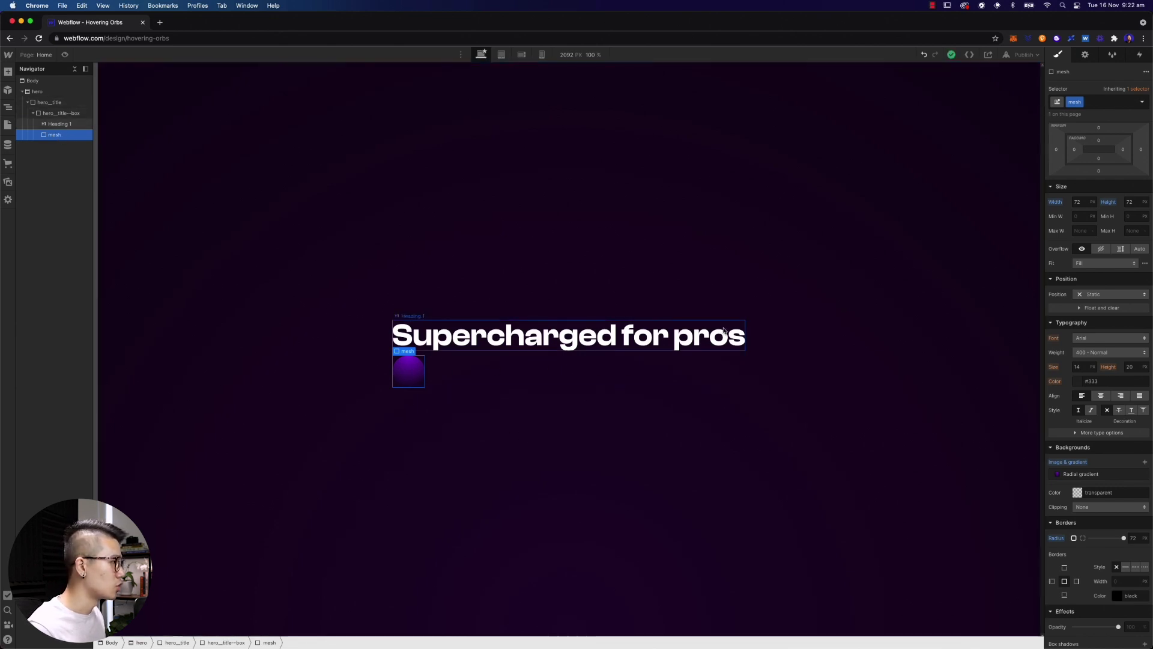
- Add the combo class mesh_1 to the mesh orb
click(1112, 101)
text(mesjh_)
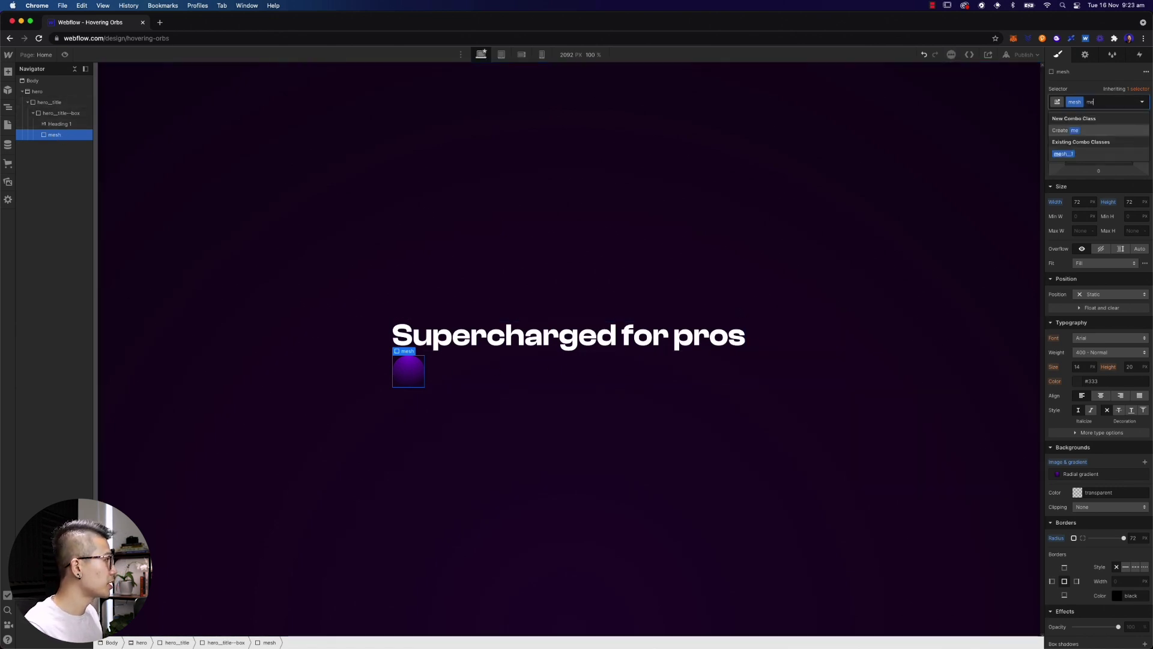
key(BackSpace)
text(h_1)
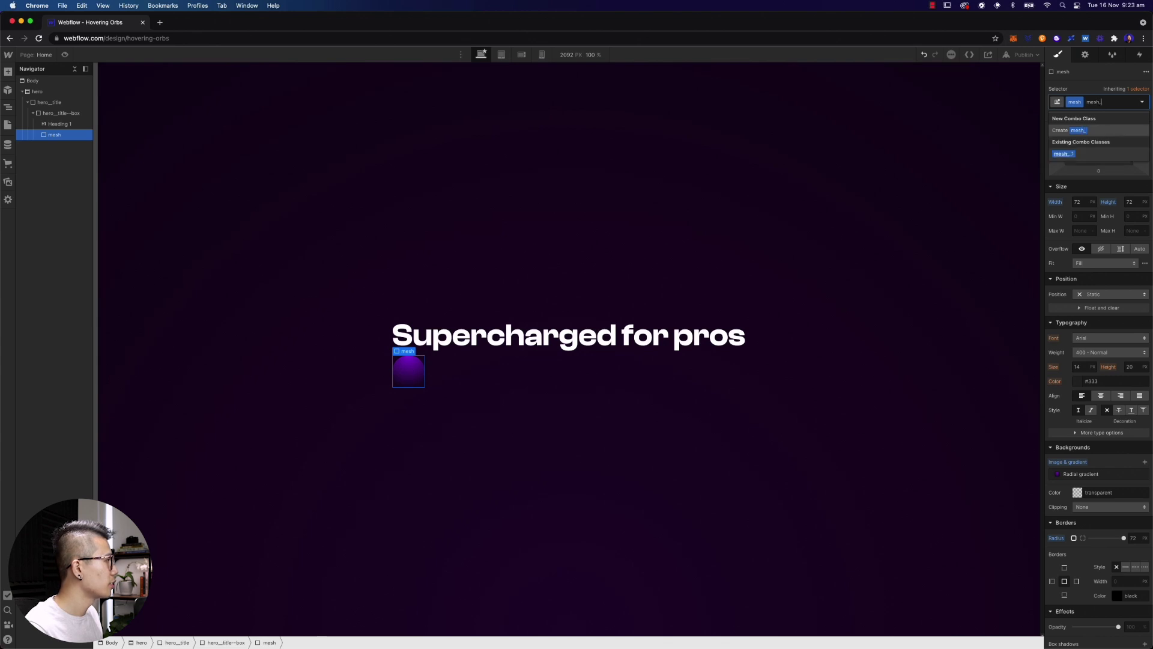
key(Return)
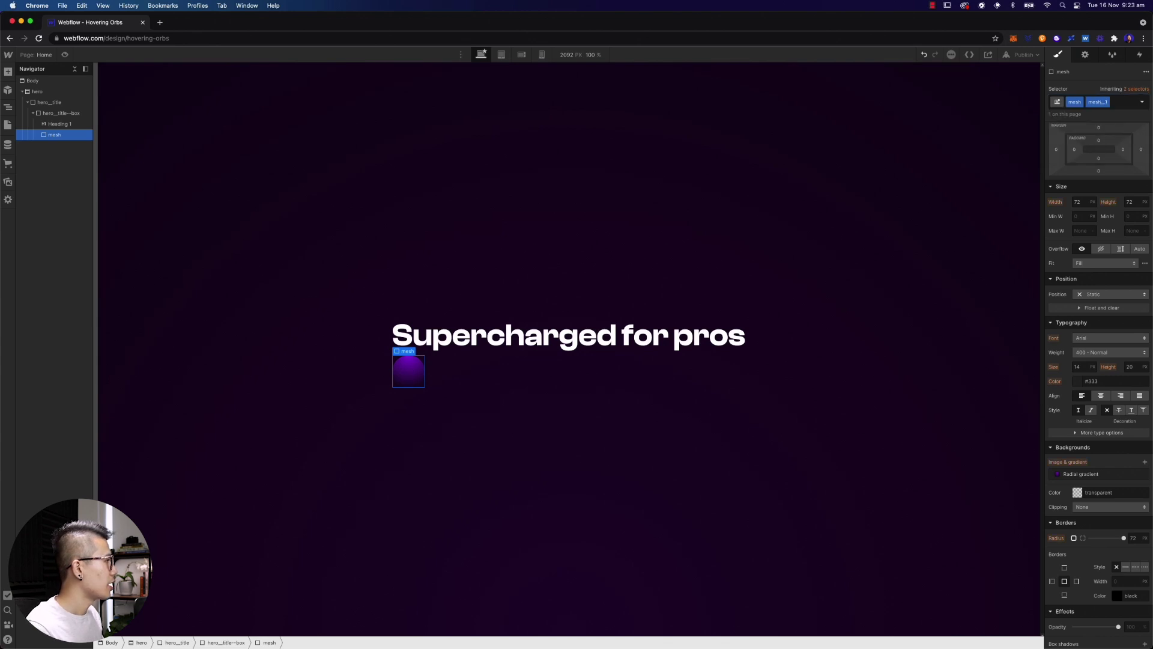
- Set the mesh_1 orb's position to Absolute with the top-right preset, and select its parent hero__title--box
click(1099, 295)
click(1097, 315)
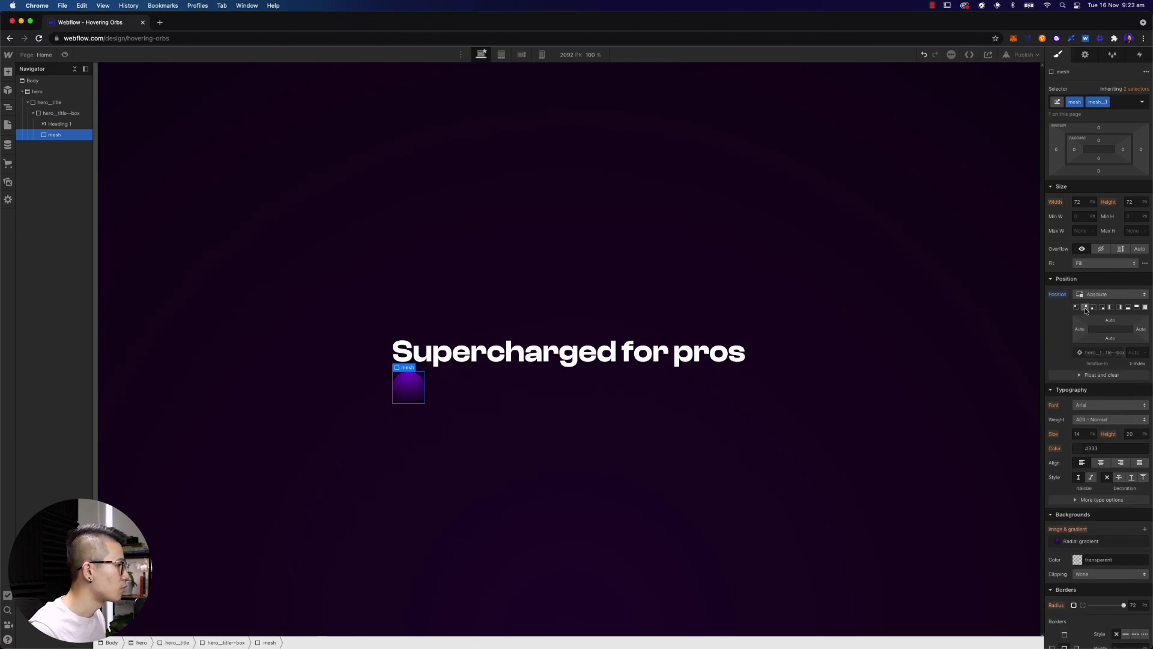
click(1085, 307)
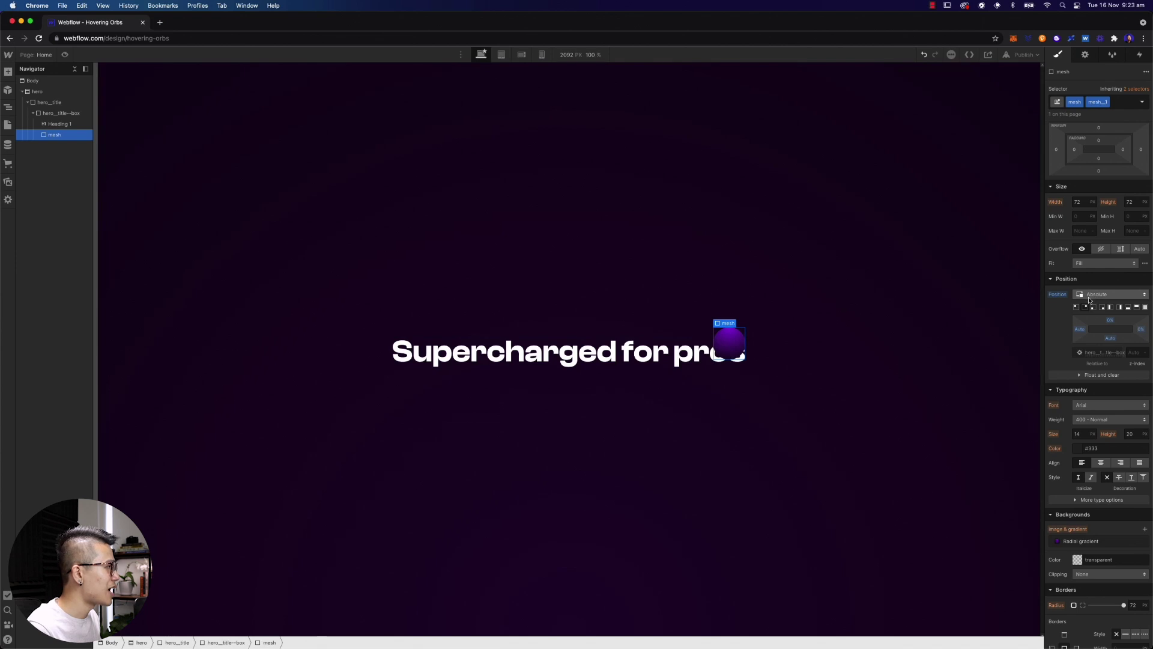
click(57, 114)
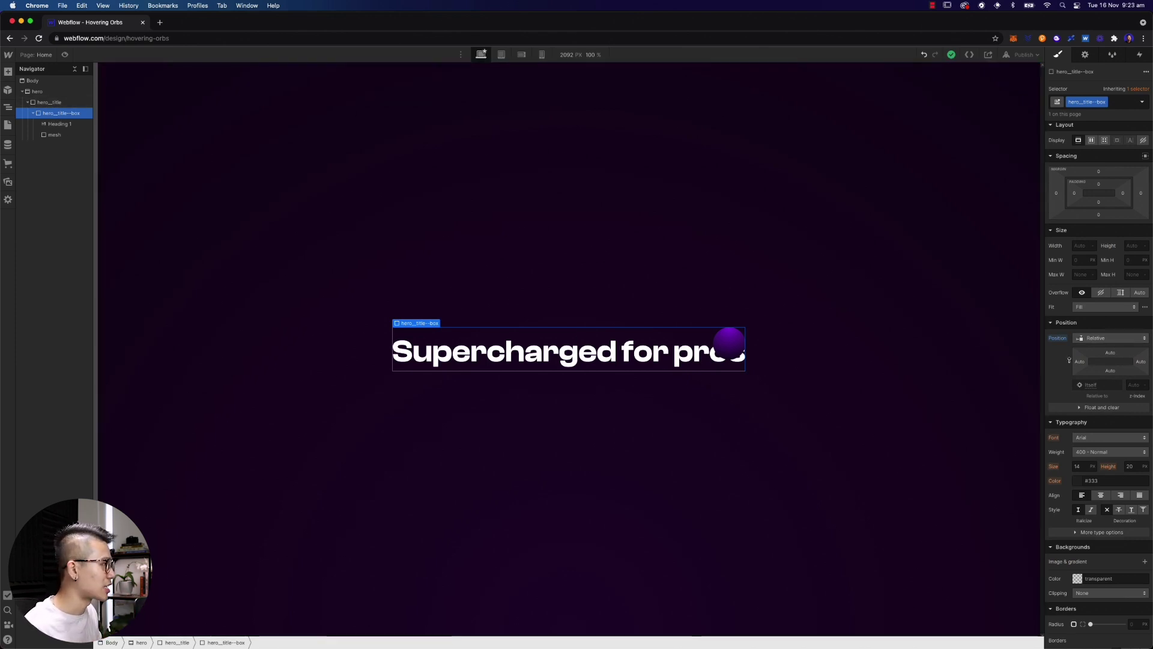
- Try hero__title--box with a Static position, compare the orb's placement with its containers, and restore the Relative position
click(1098, 337)
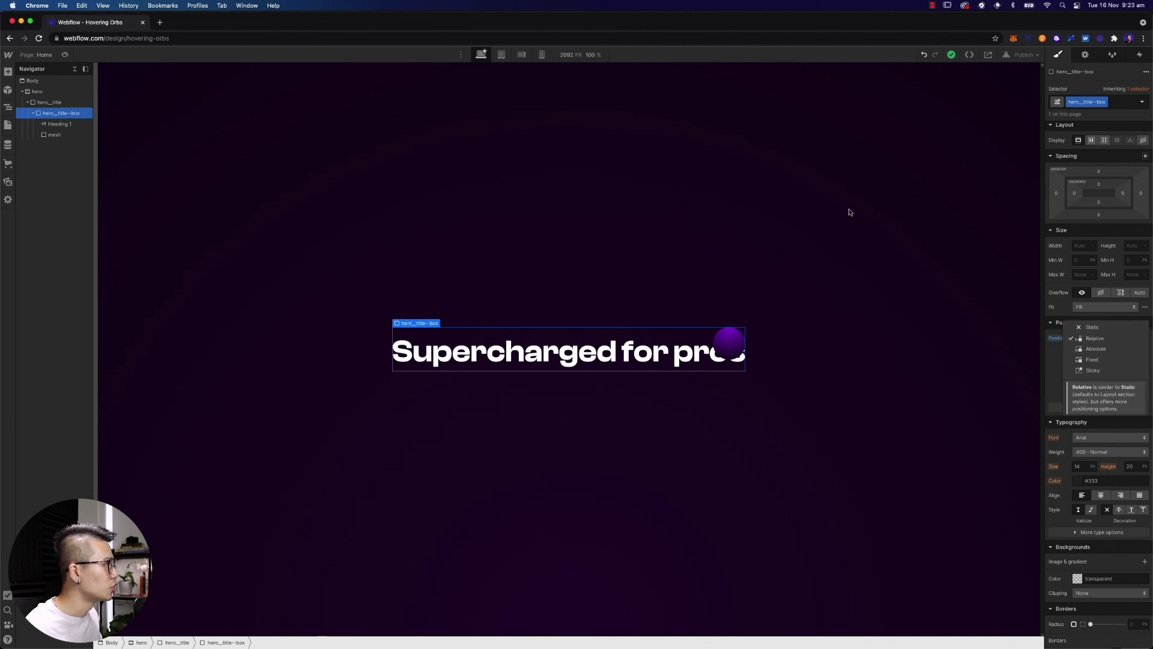
click(1110, 330)
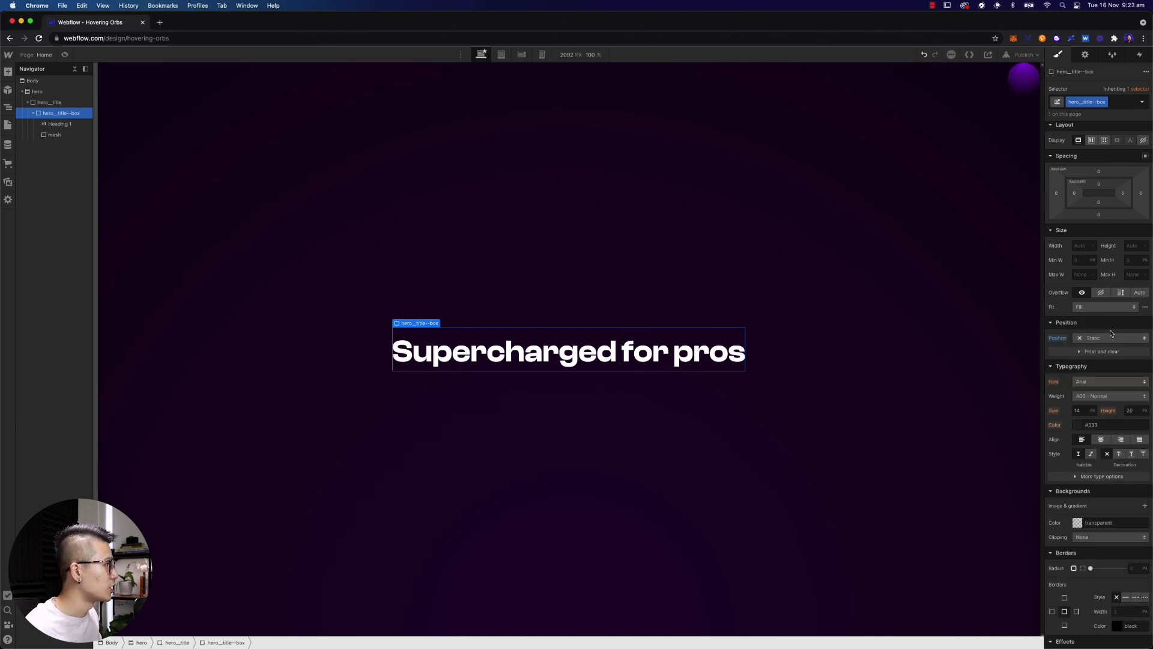
click(37, 91)
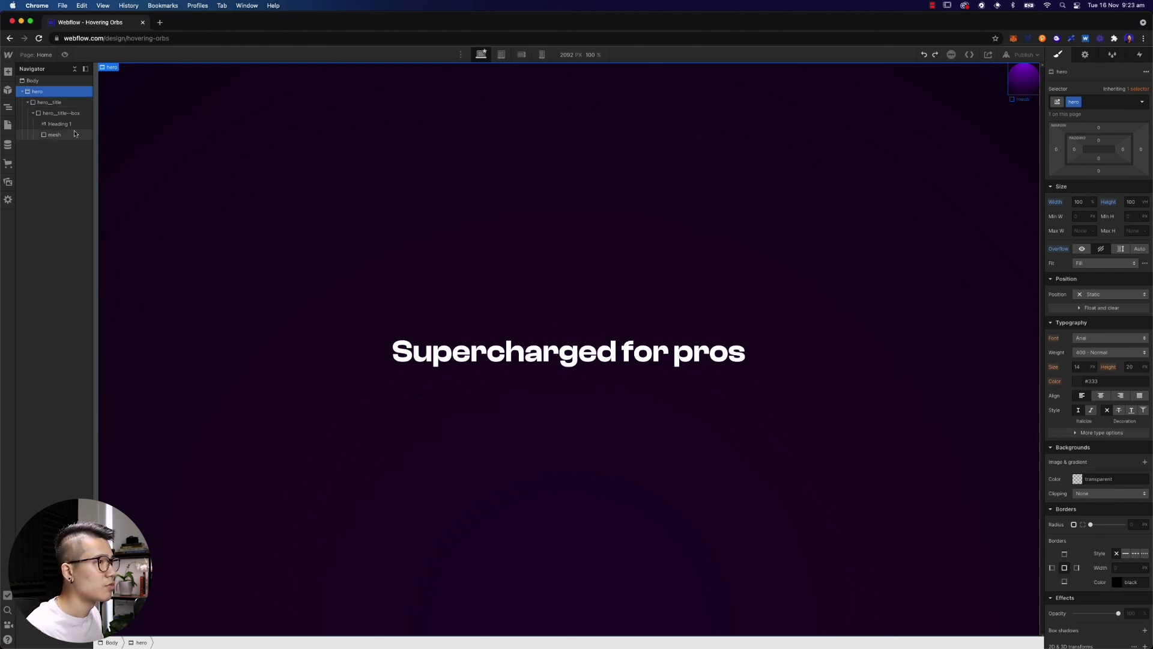
click(60, 113)
click(1110, 338)
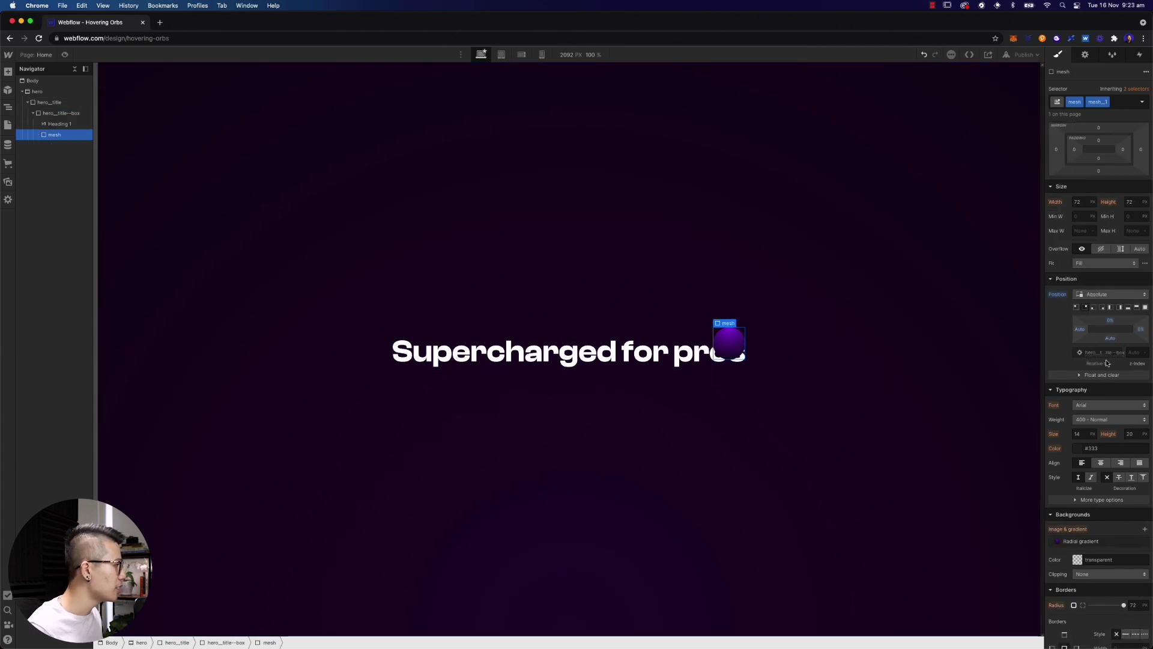
- Offset the mesh_1 orb beyond the title box's right edge with a right value of -7%
click(1140, 330)
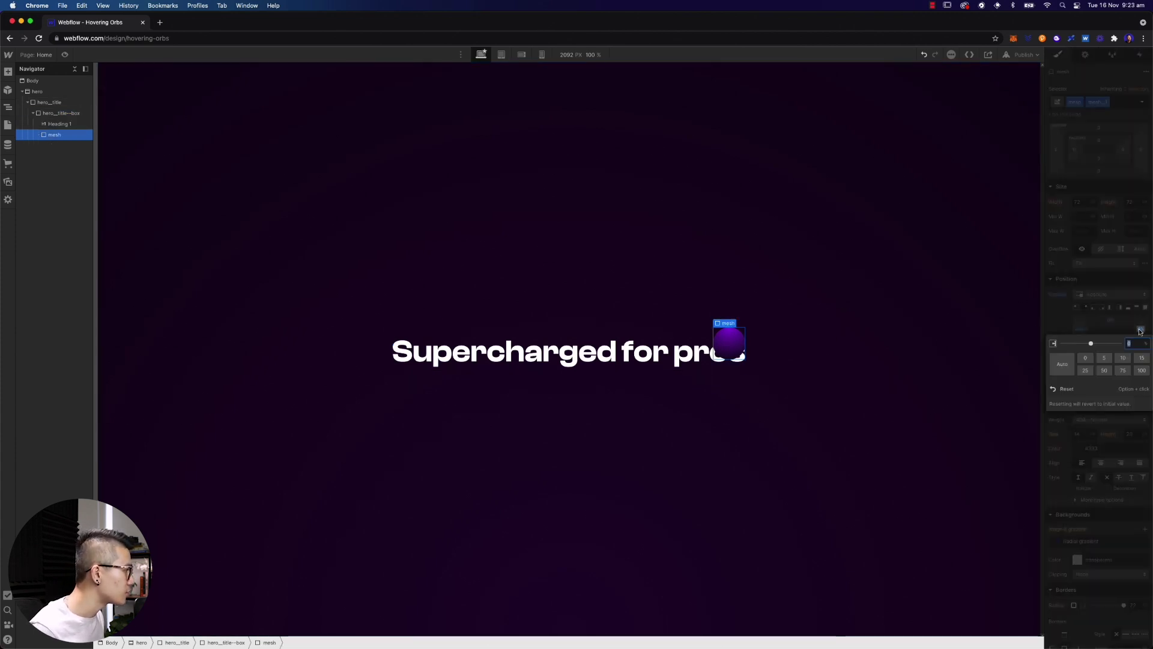
text(-4)
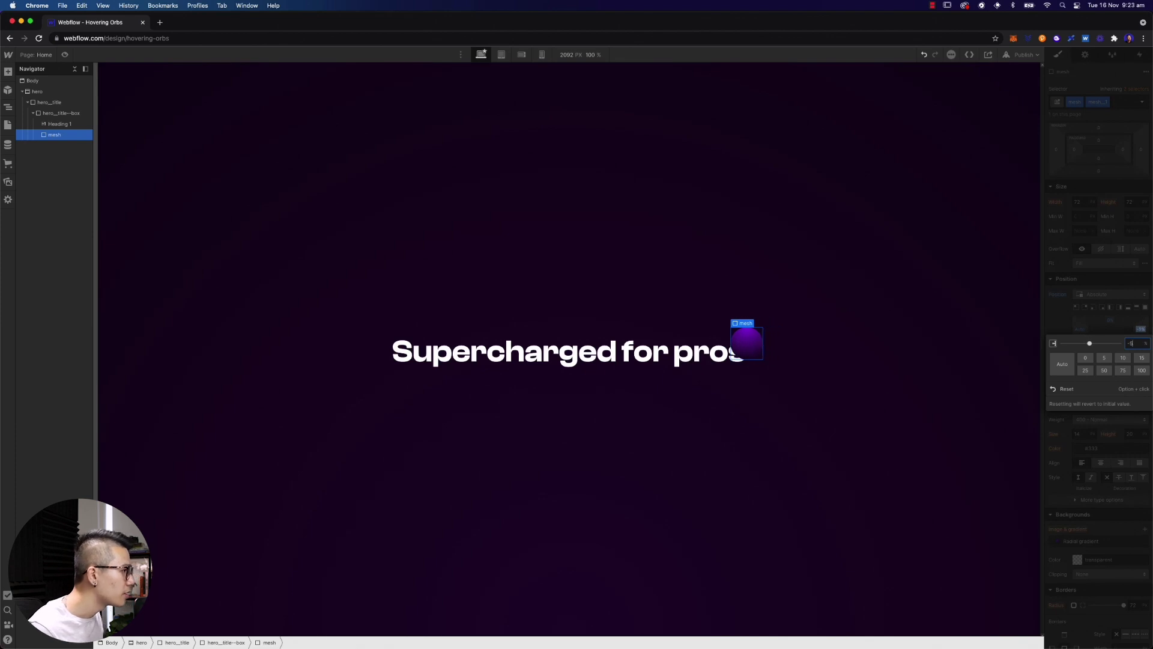
key(Down)
key(Escape)
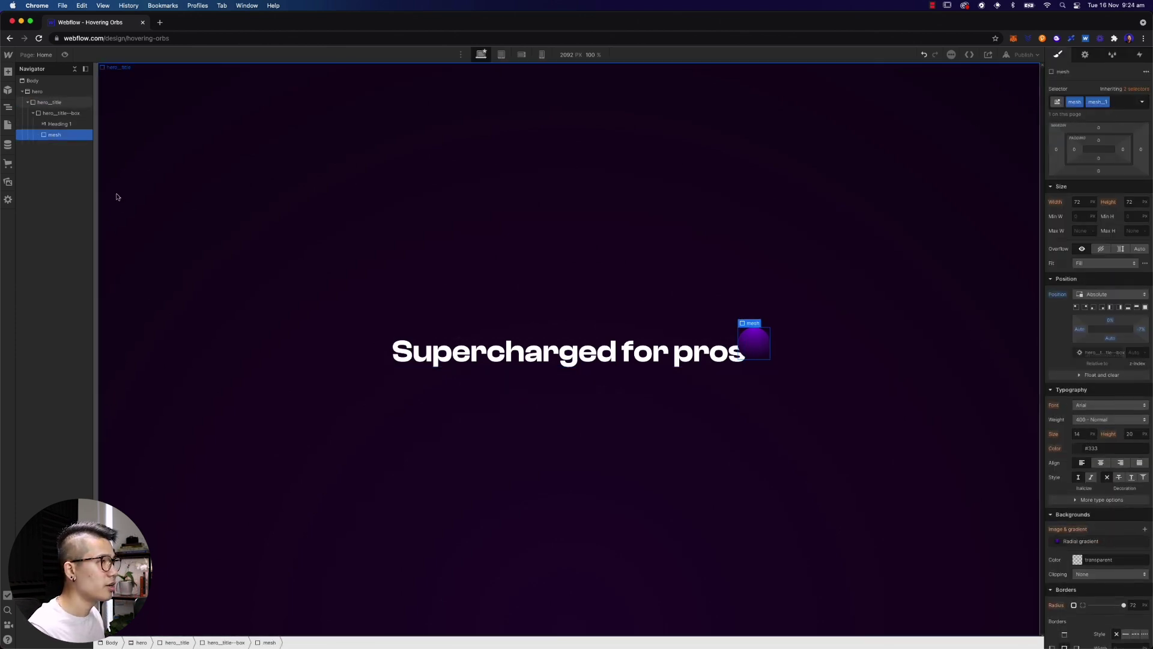
- Duplicate the mesh_1 orb and replace the copy's combo class with mesh_2
key(super+d)
click(1125, 103)
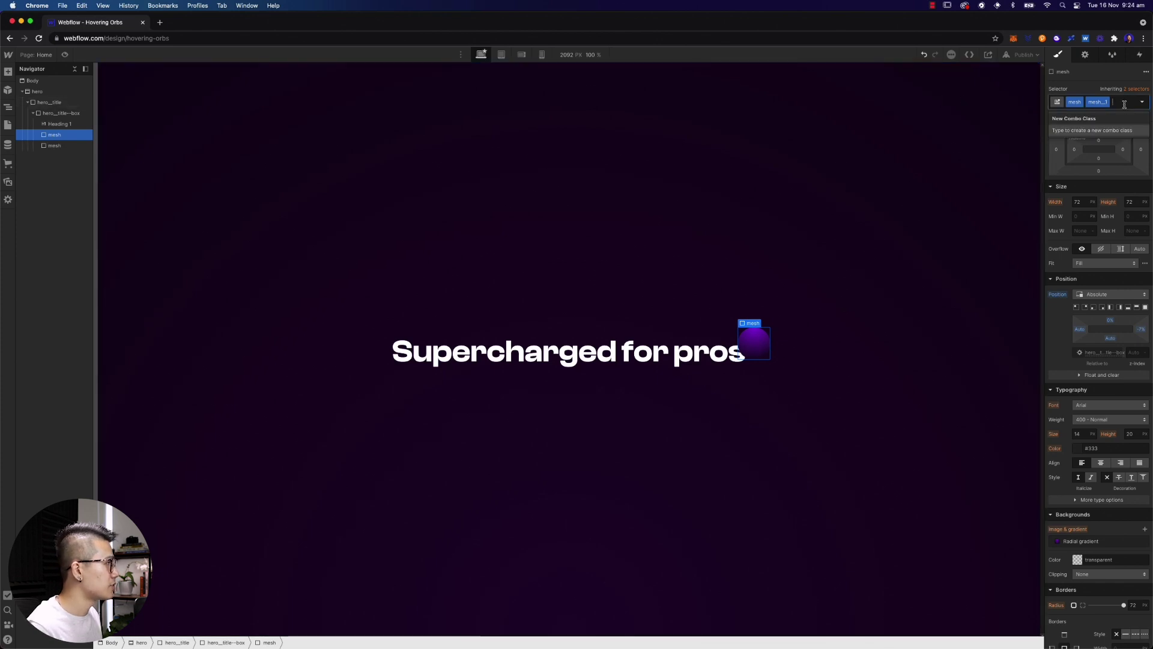
key(BackSpace)
text(mesh_2)
key(Return)
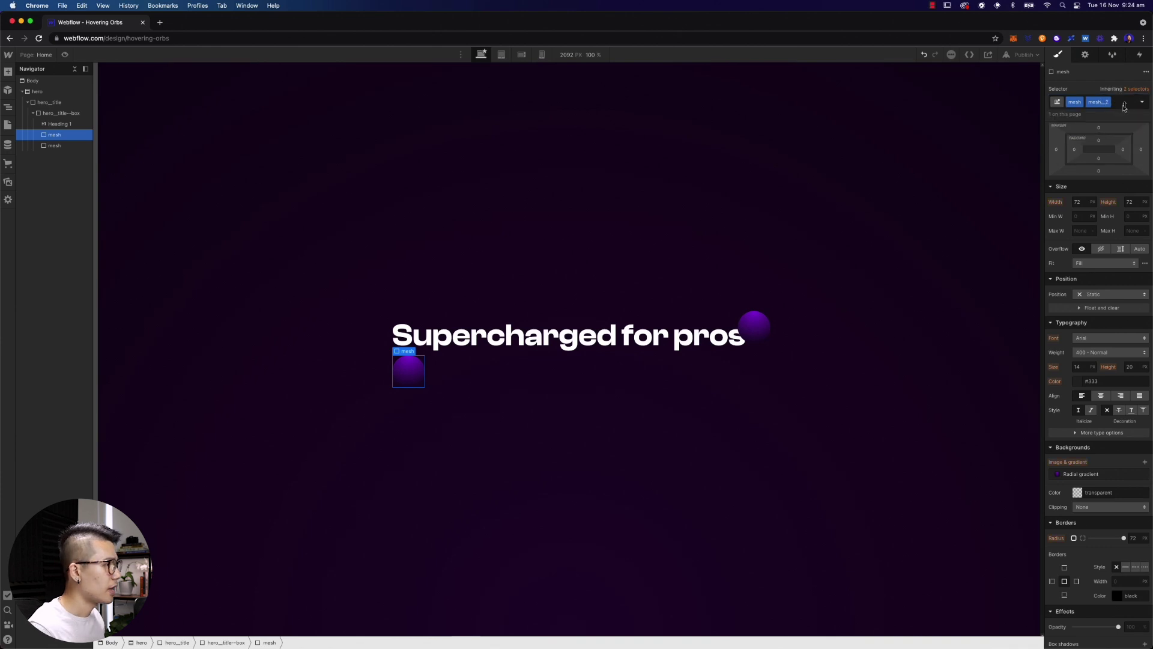
- Resize the mesh_2 orb to 32 px wide and 32 px high
click(1086, 204)
text(3)
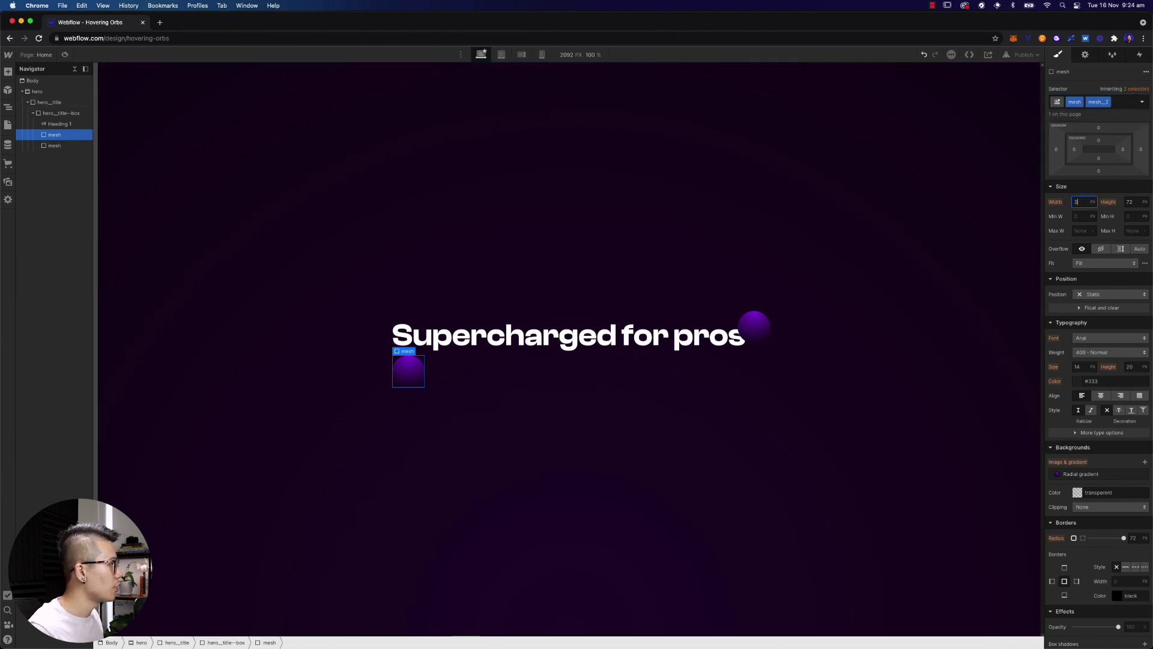
key(Tab)
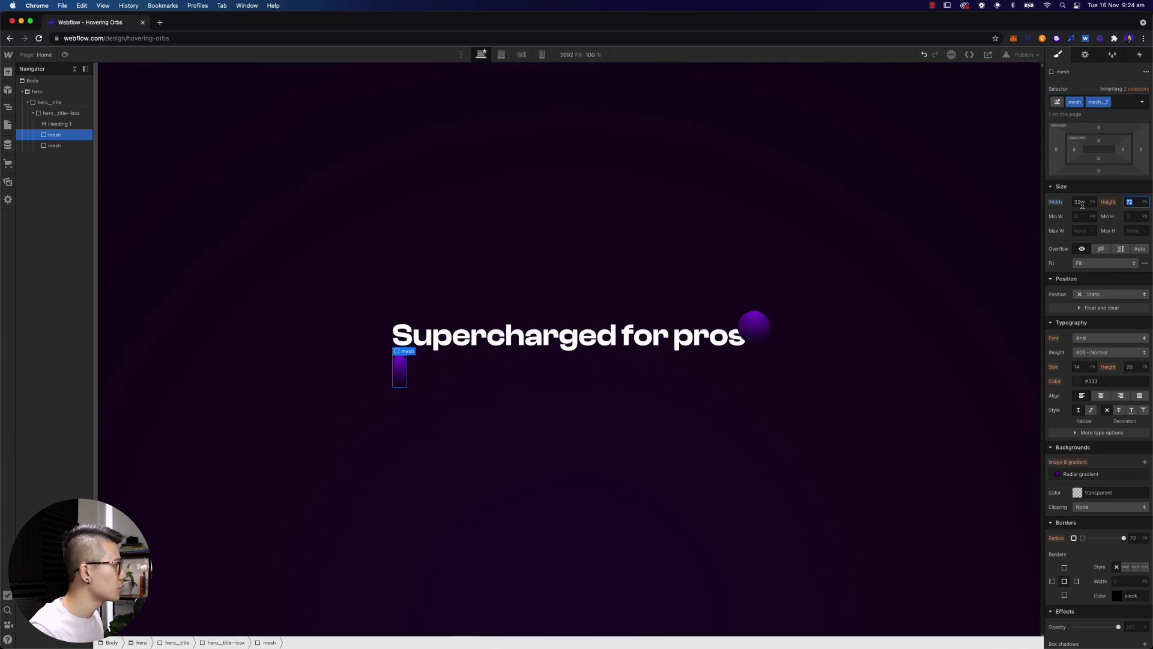
text(32)
key(Tab)
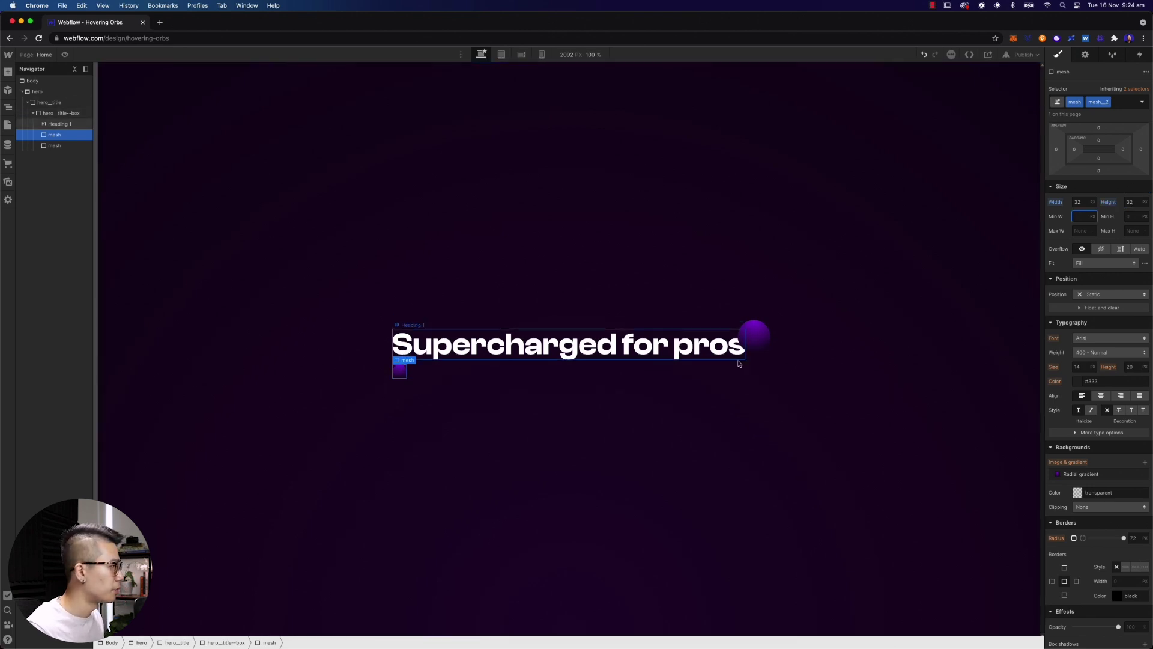
- Set the mesh_2 orb's position to Absolute with the bottom-left preset and a left offset of -2%
click(1111, 293)
click(1096, 321)
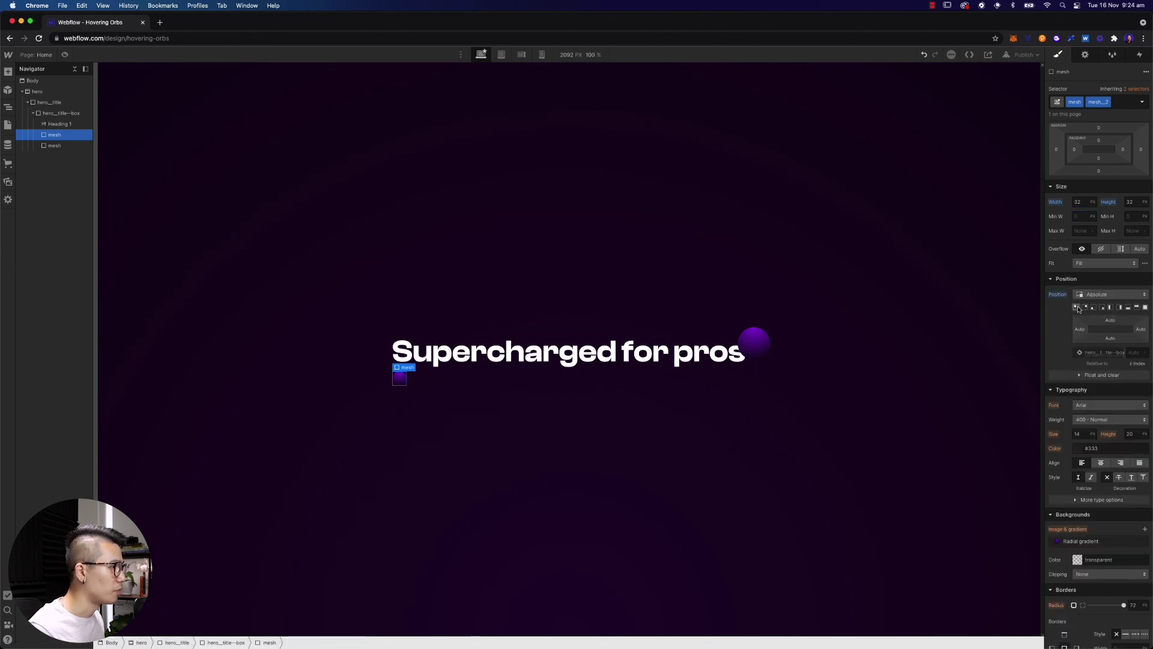
click(1084, 307)
click(1093, 307)
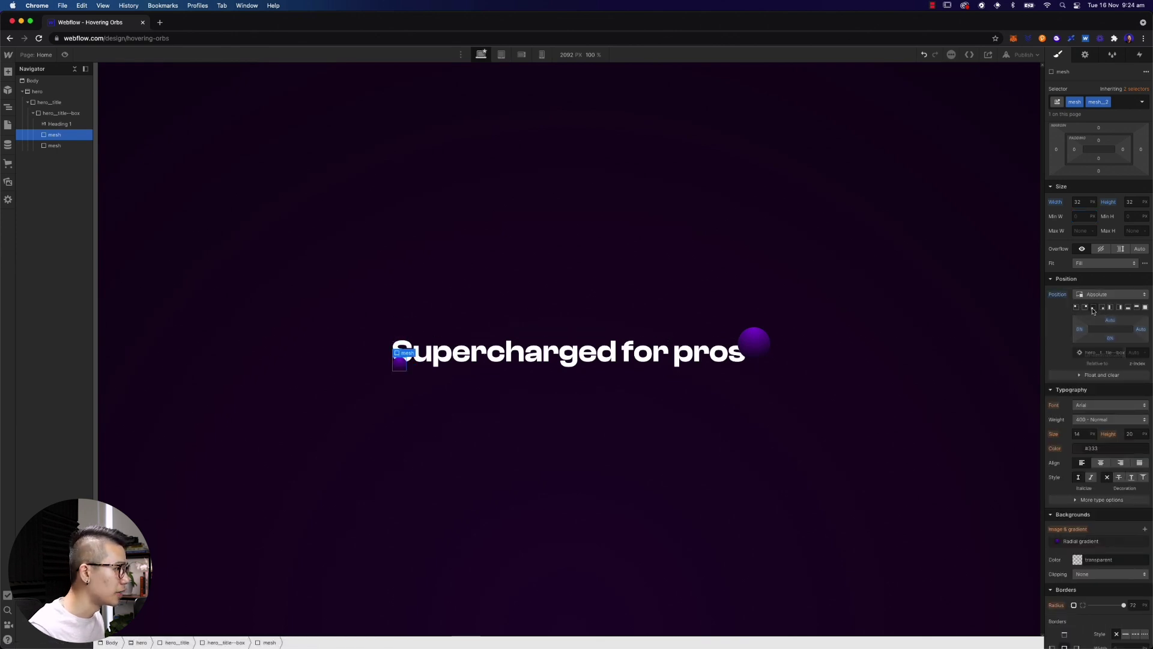
click(1079, 329)
key(Down)
key(Down)
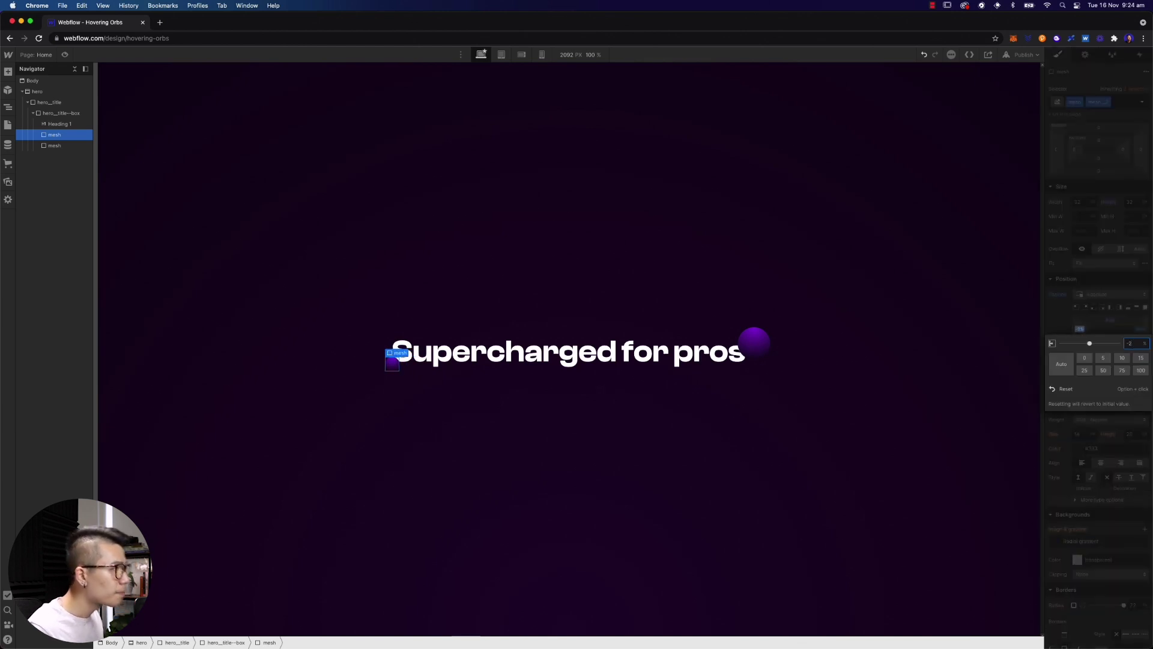
click(1125, 325)
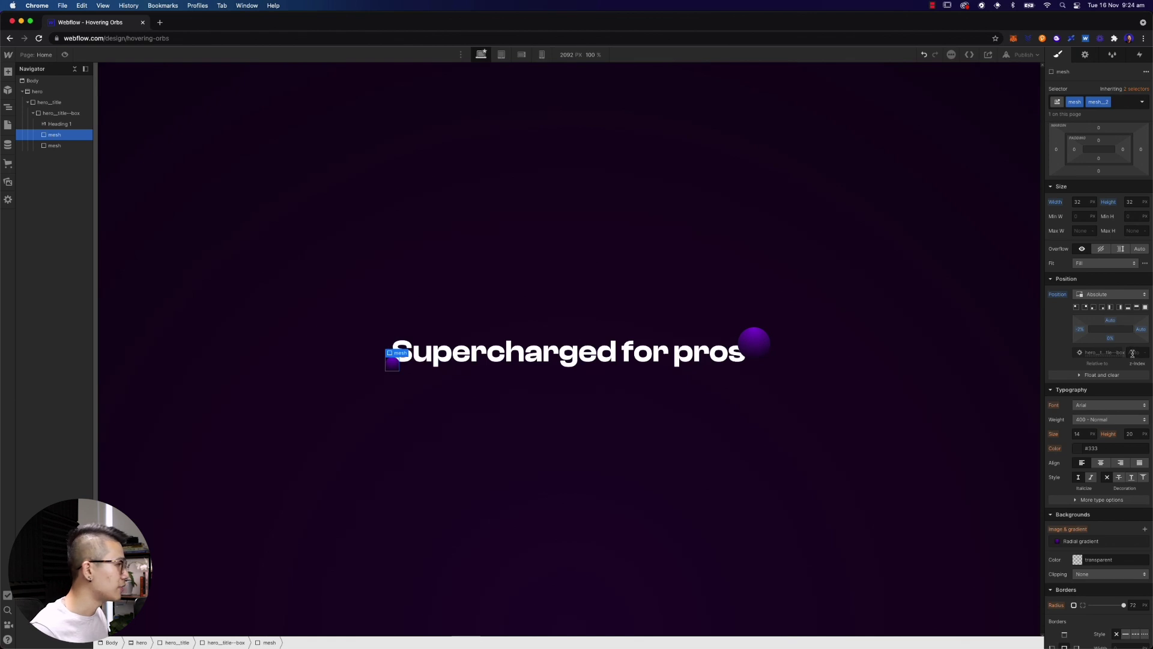
- Set the "Supercharged for pros" heading's position to Relative and open its z-index for editing
click(60, 124)
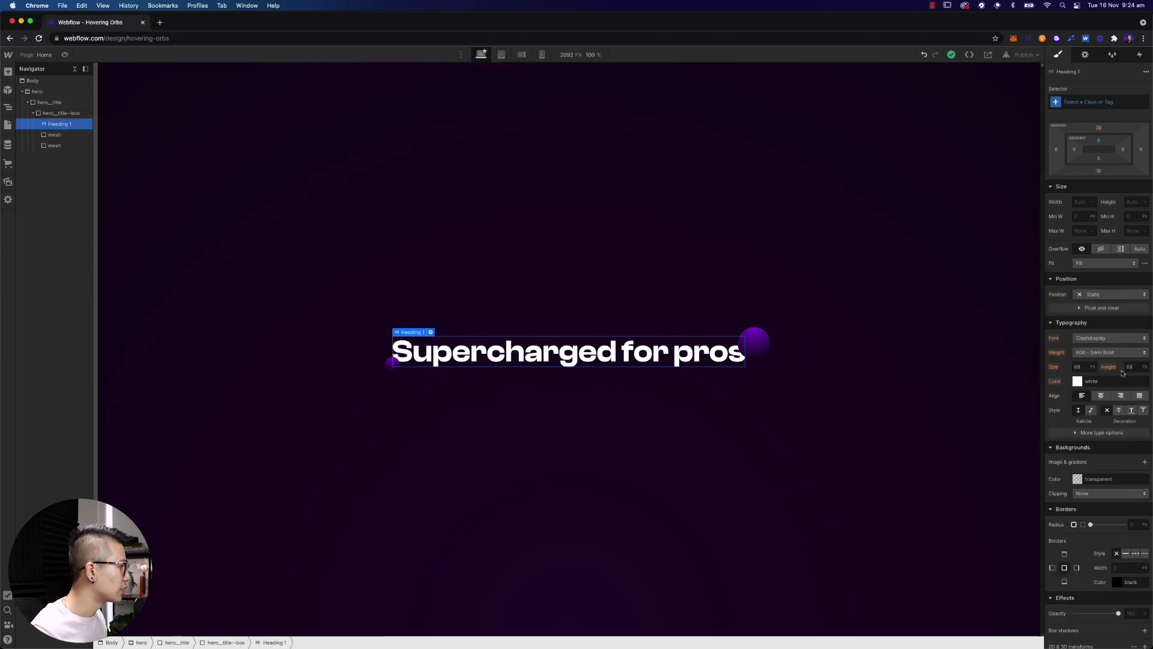
click(1120, 308)
click(1120, 308)
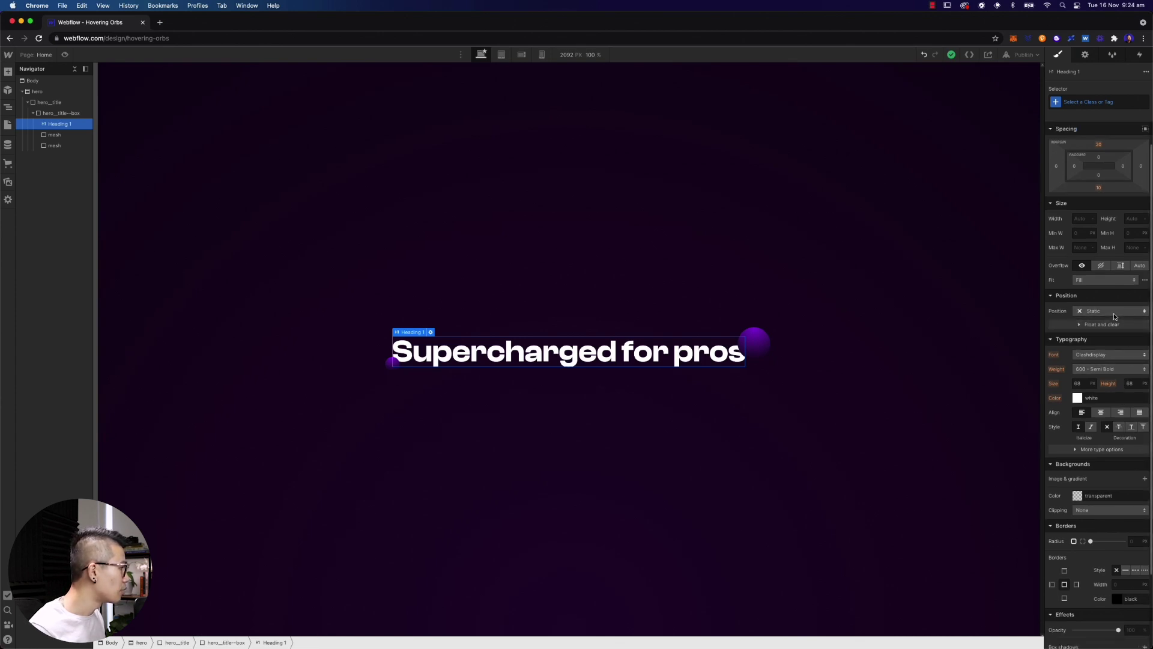
click(1114, 312)
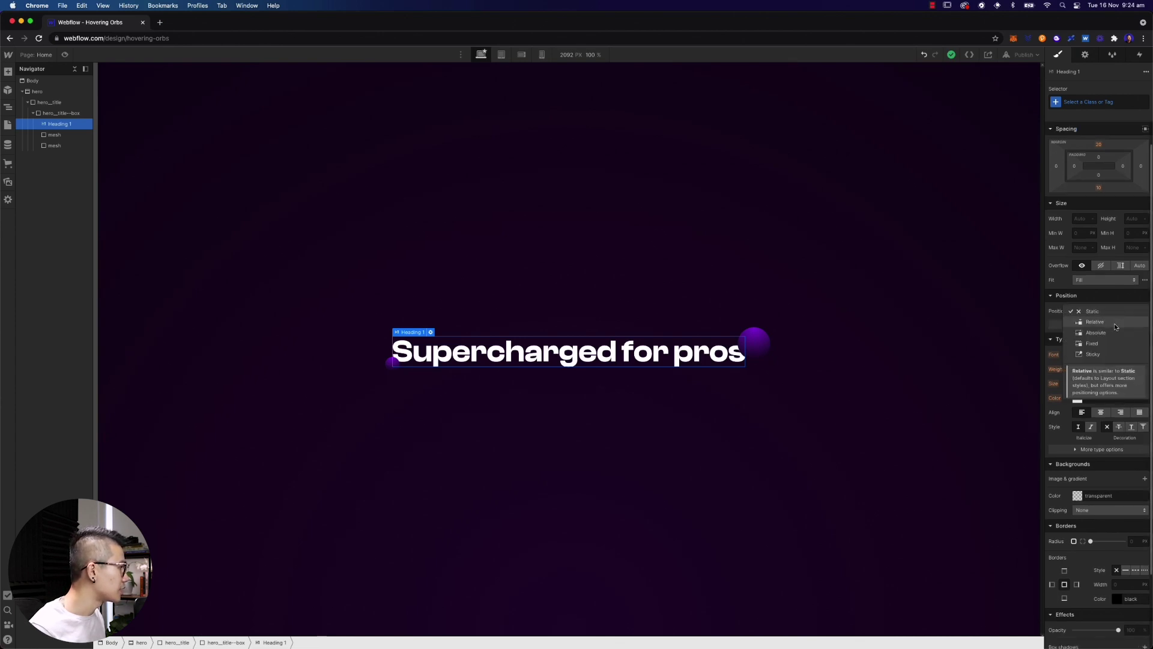
click(1115, 327)
click(1133, 359)
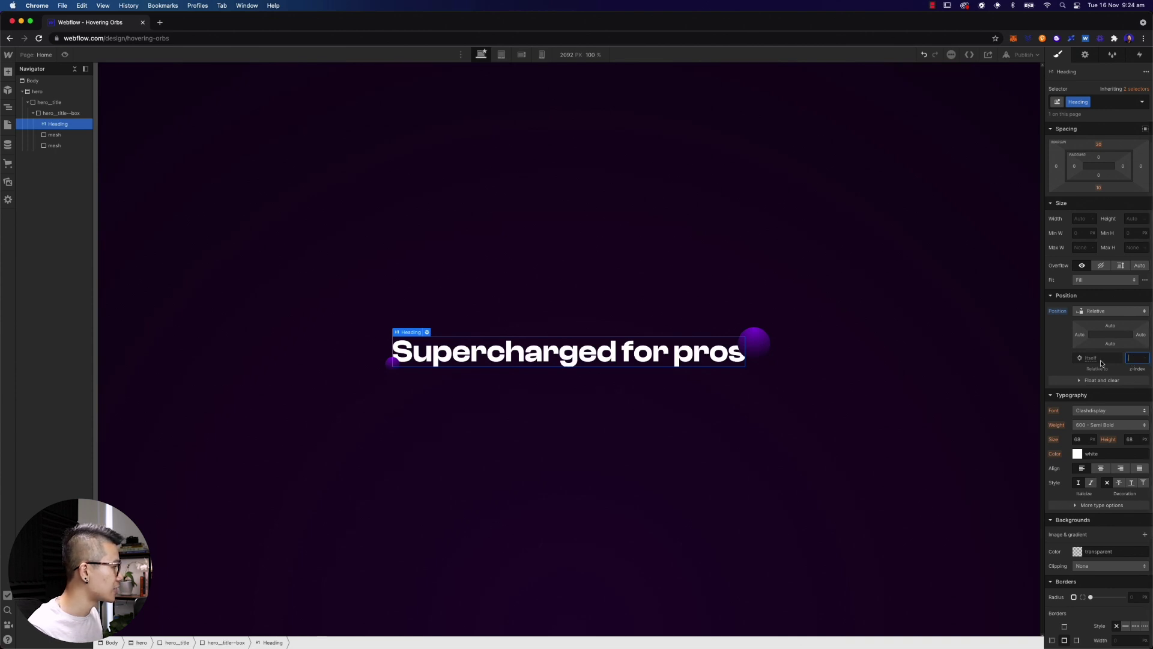
- Set the z-index to 200 on the mesh_1 orb and to 50 on the mesh_2 orb
click(754, 341)
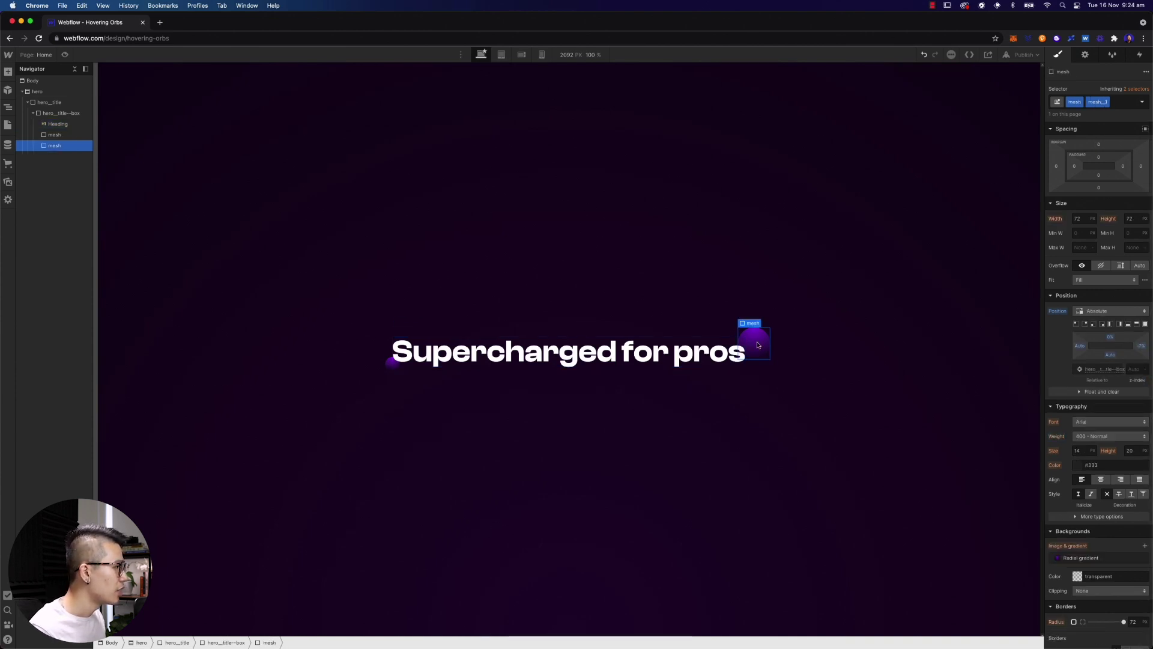
click(1135, 369)
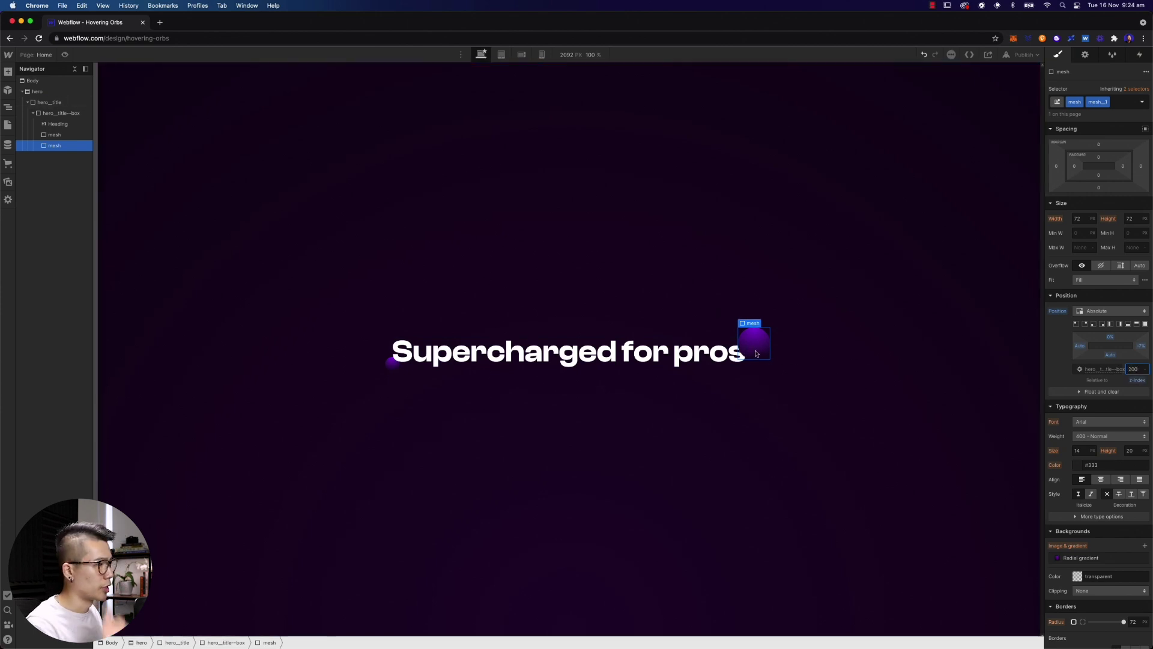
click(396, 360)
click(390, 370)
click(1136, 368)
text(50)
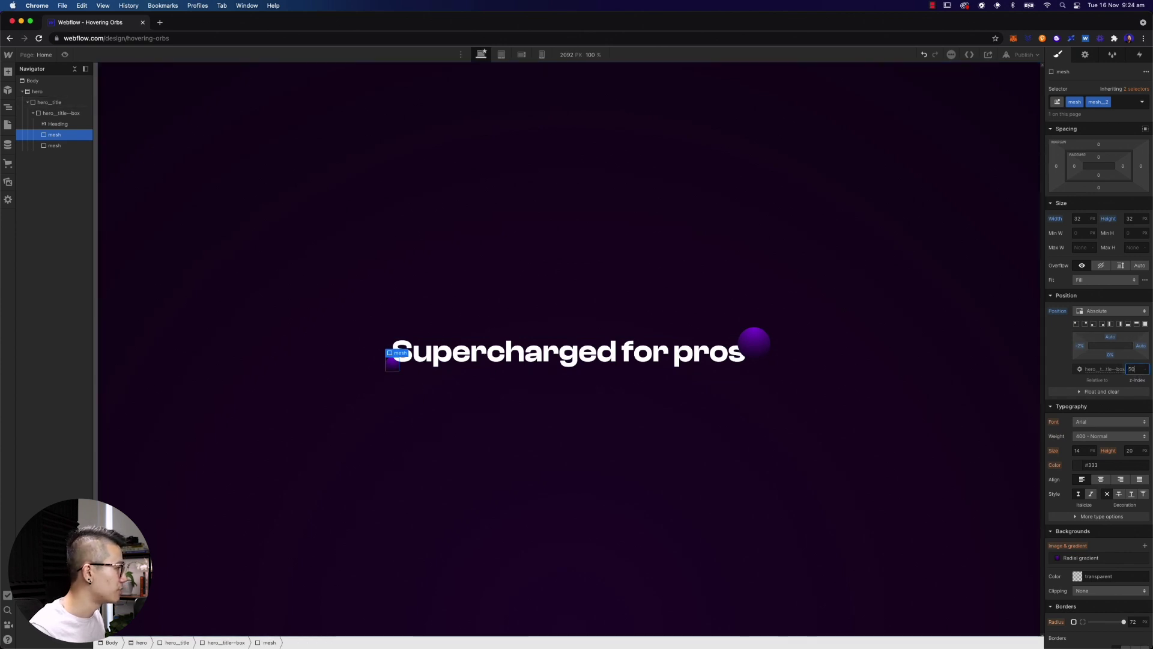
click(578, 376)
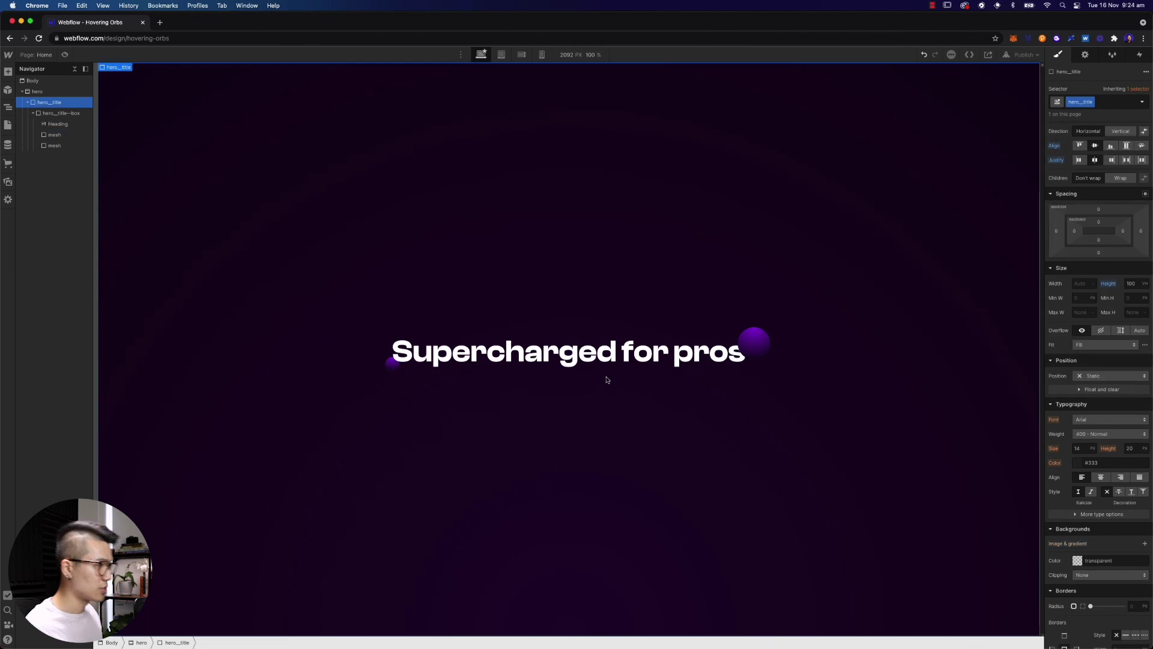
- Switch to Figma, inspect the large orbs at the right edge and top-left corner of MacBook - 3, and return to Webflow
key(super+Tab)
key(Tab)
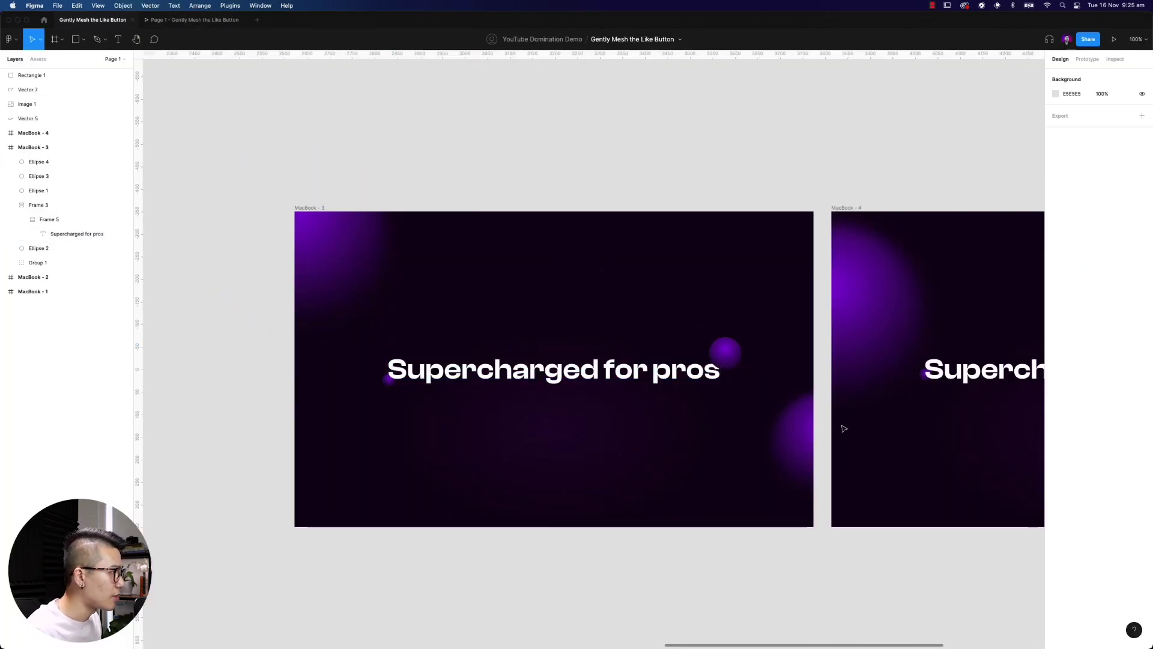
click(802, 438)
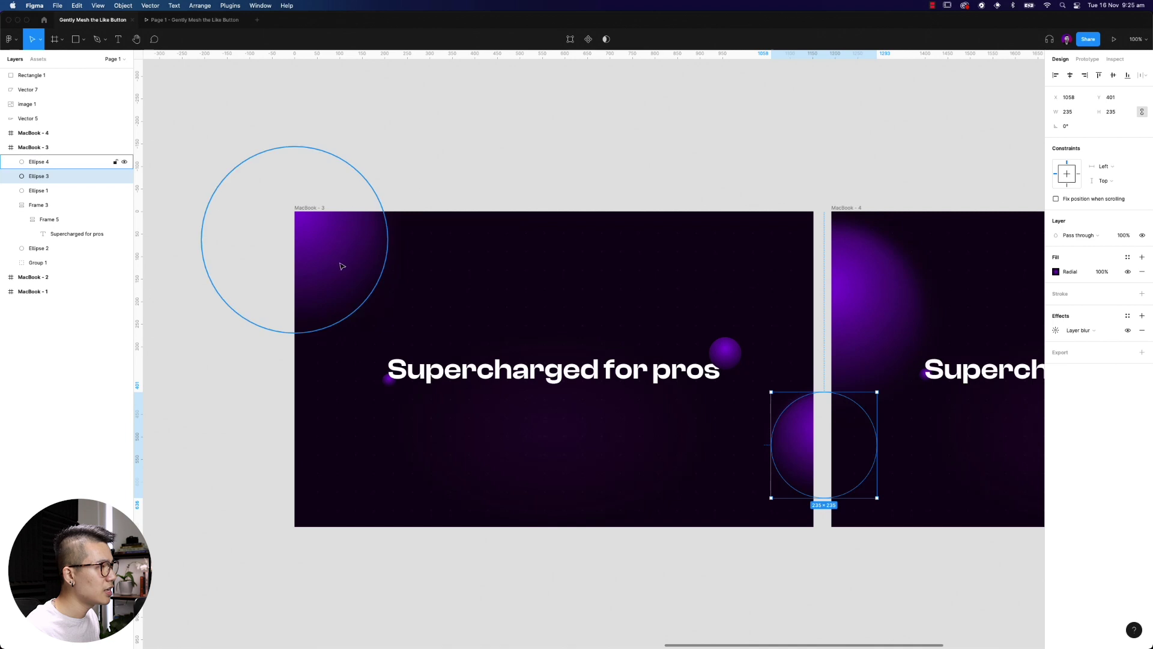
click(330, 240)
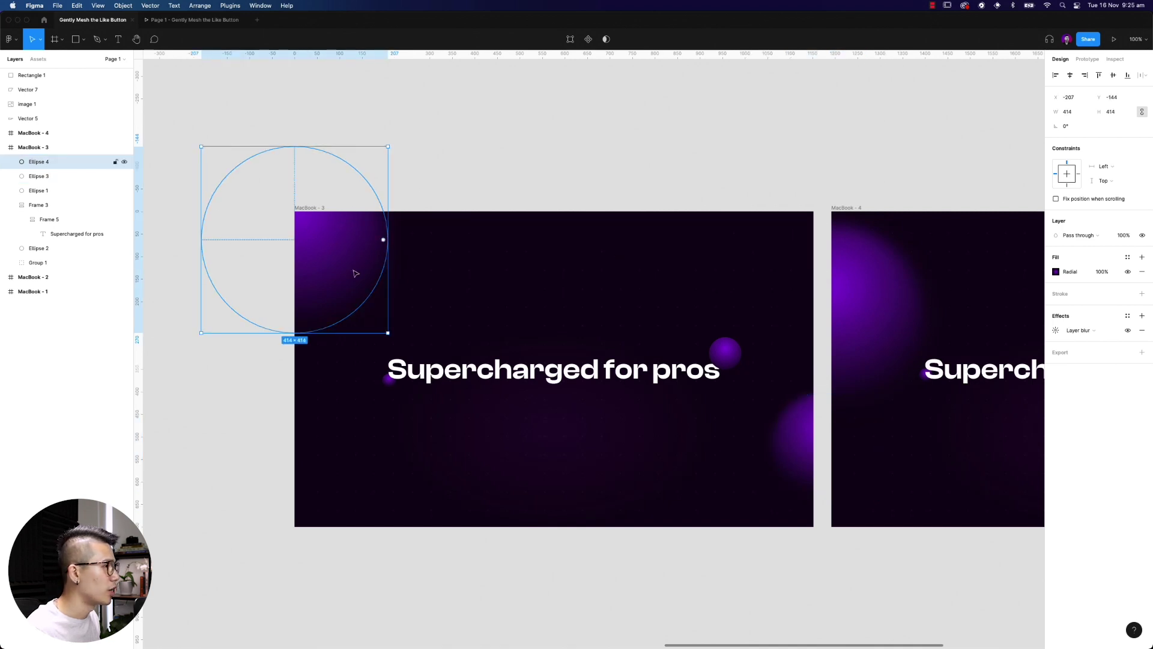
click(778, 445)
key(super+Tab)
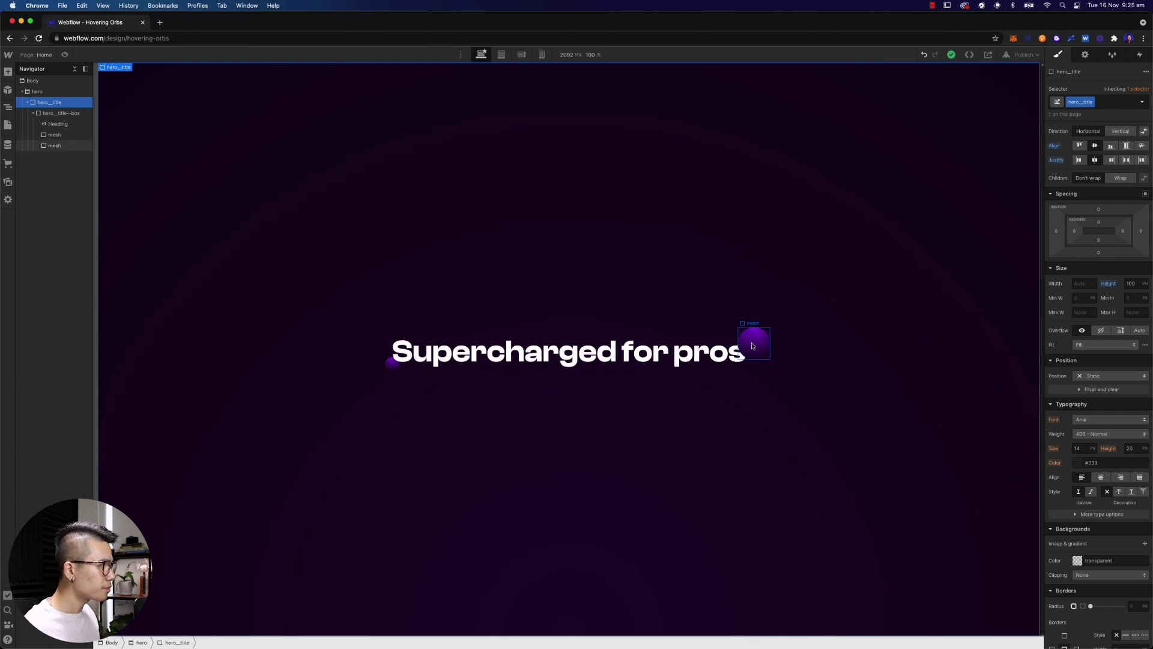
- Duplicate the mesh_1 orb and replace the copy's combo class with mesh_3
click(43, 144)
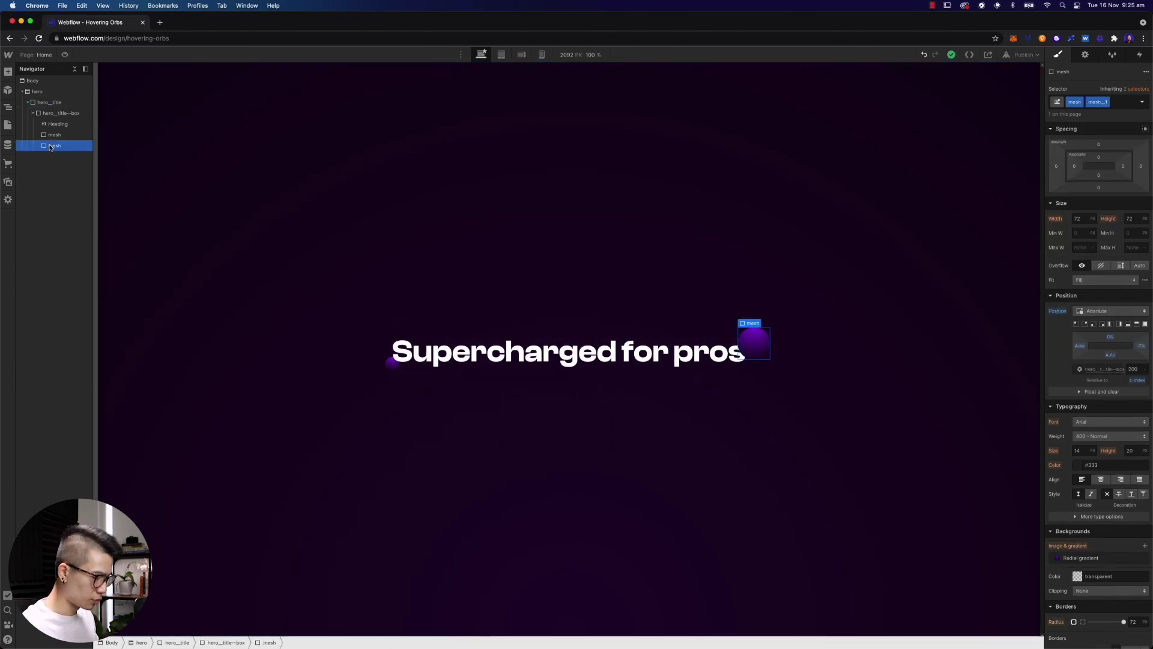
key(super+d)
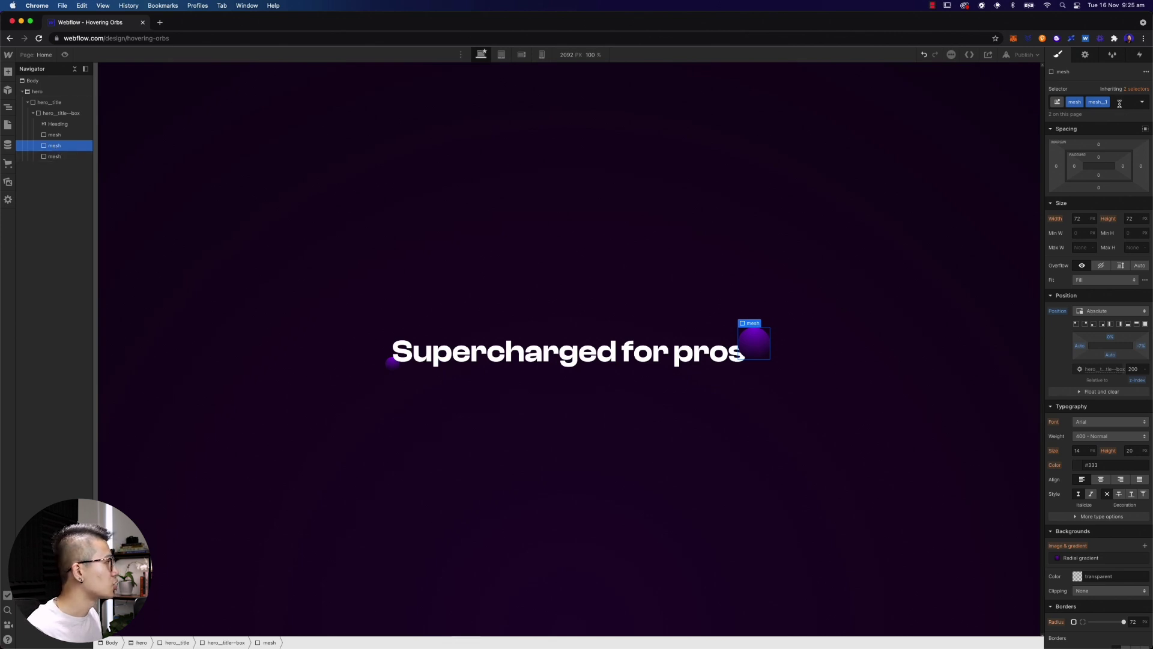
key(super+Return)
key(BackSpace)
text(mesh_3)
key(Return)
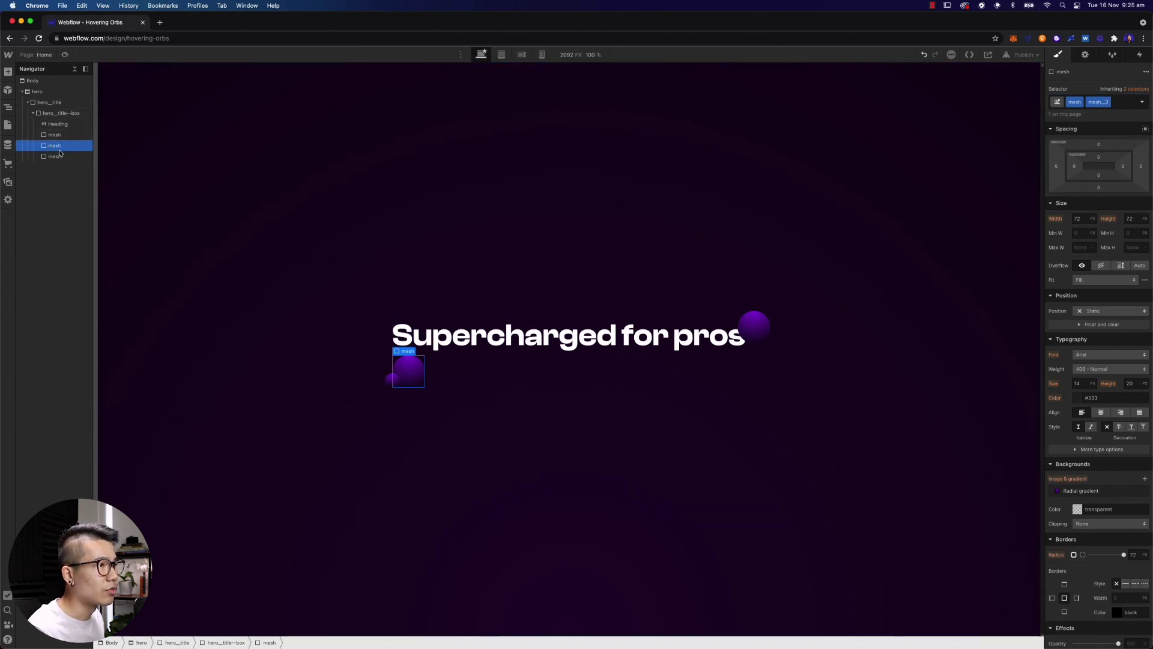
- Move the mesh_3 orb out of the title box into hero__title and position it Absolute with the bottom-right preset
mouse_move(58, 147)
mouse_down()
mouse_move(51, 111)
mouse_move(48, 128)
mouse_up()
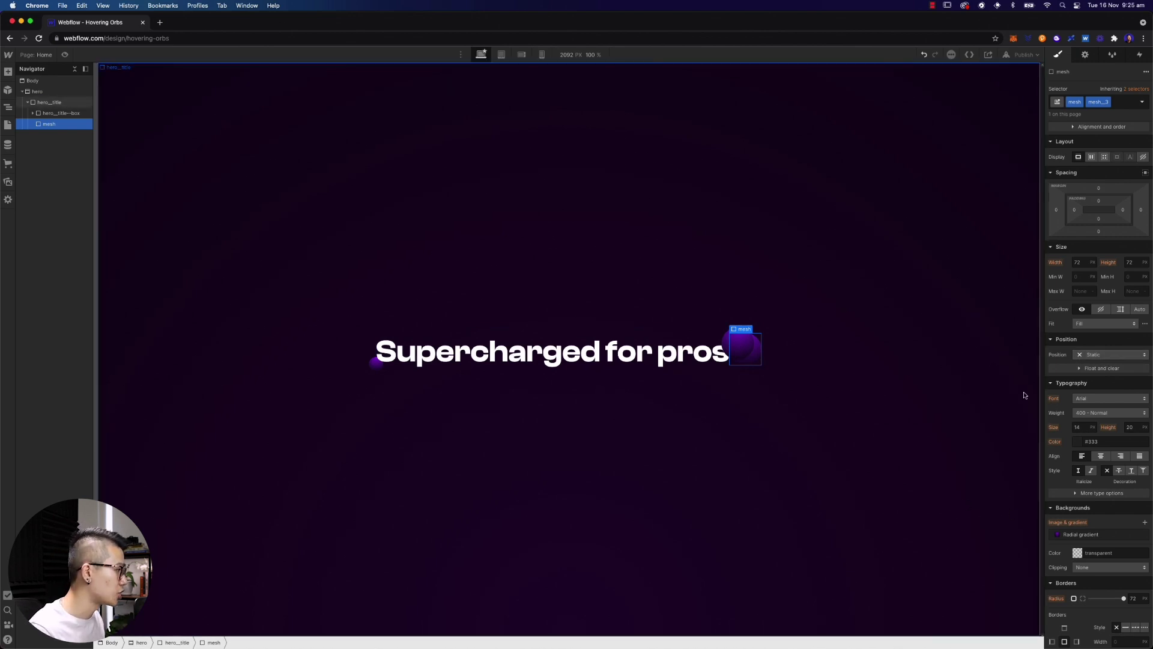
click(1097, 355)
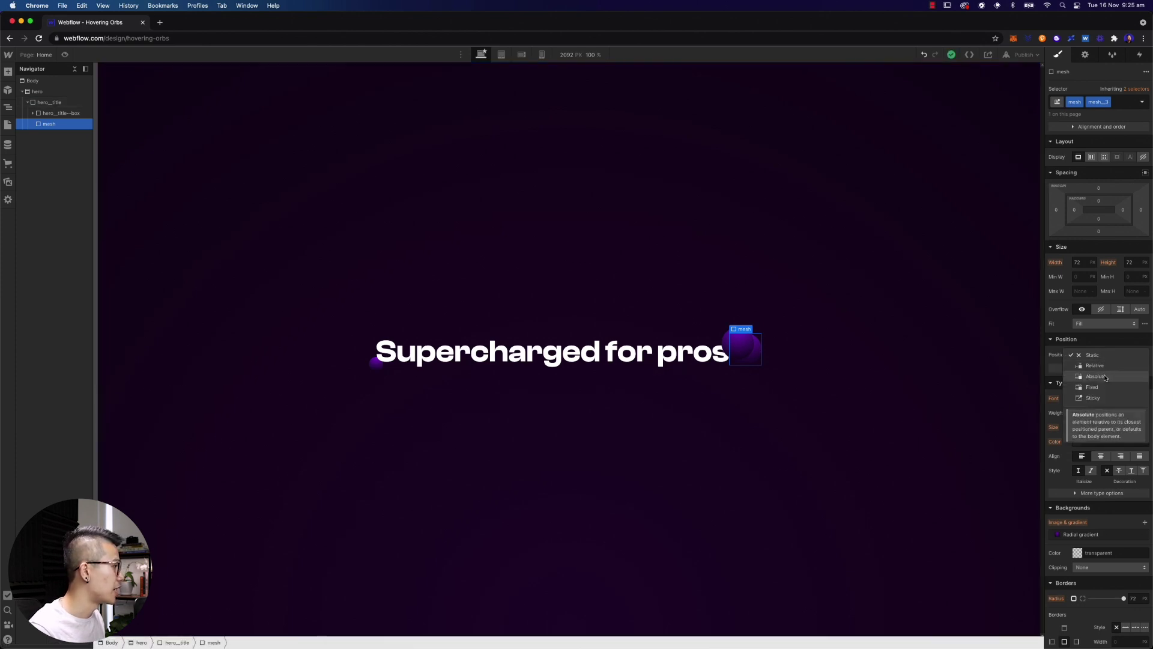
click(1105, 374)
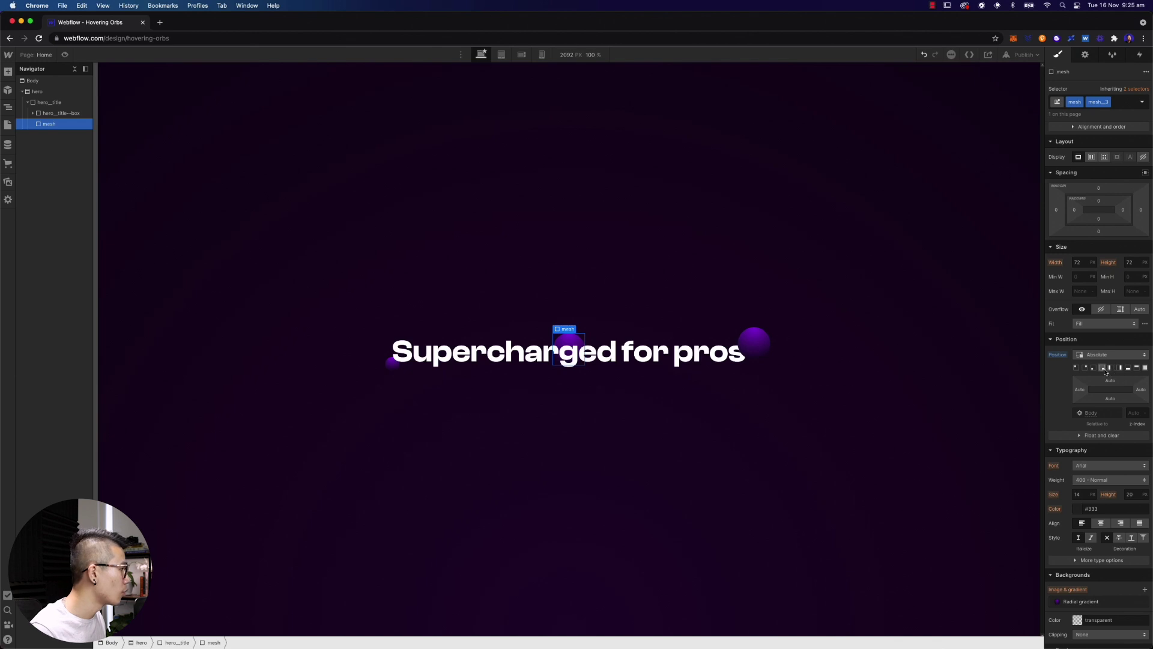
click(1103, 368)
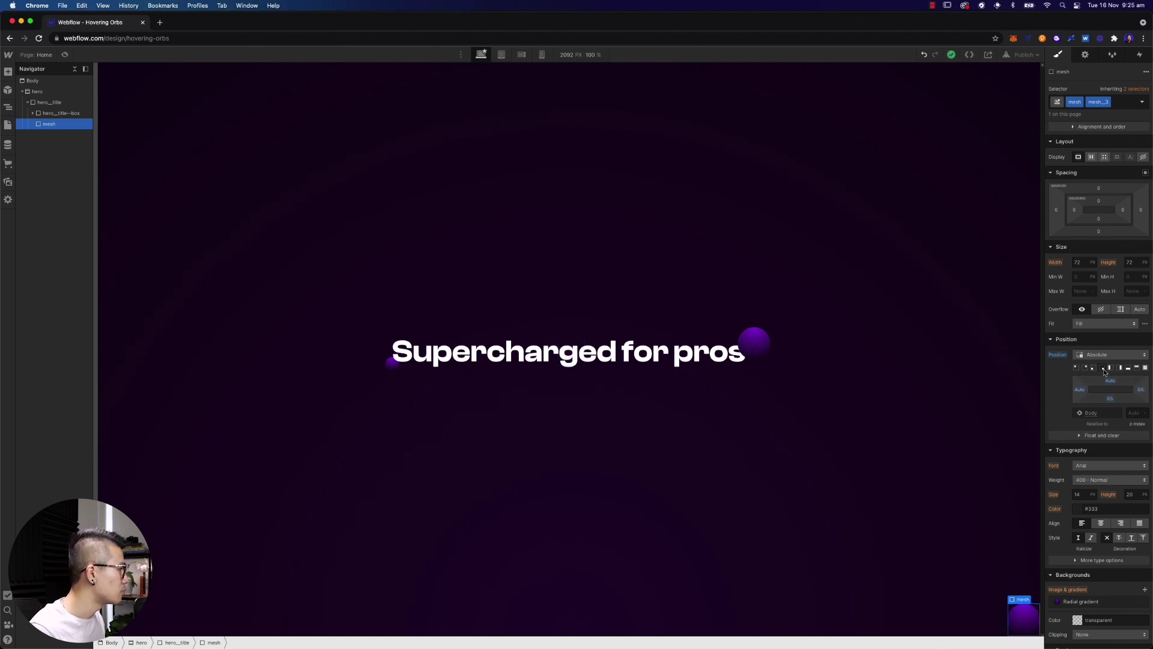
- Offset the mesh_3 orb 30% from the bottom and -1% from the right
click(1110, 398)
text(10)
key(BackSpace)
key(BackSpace)
text(30)
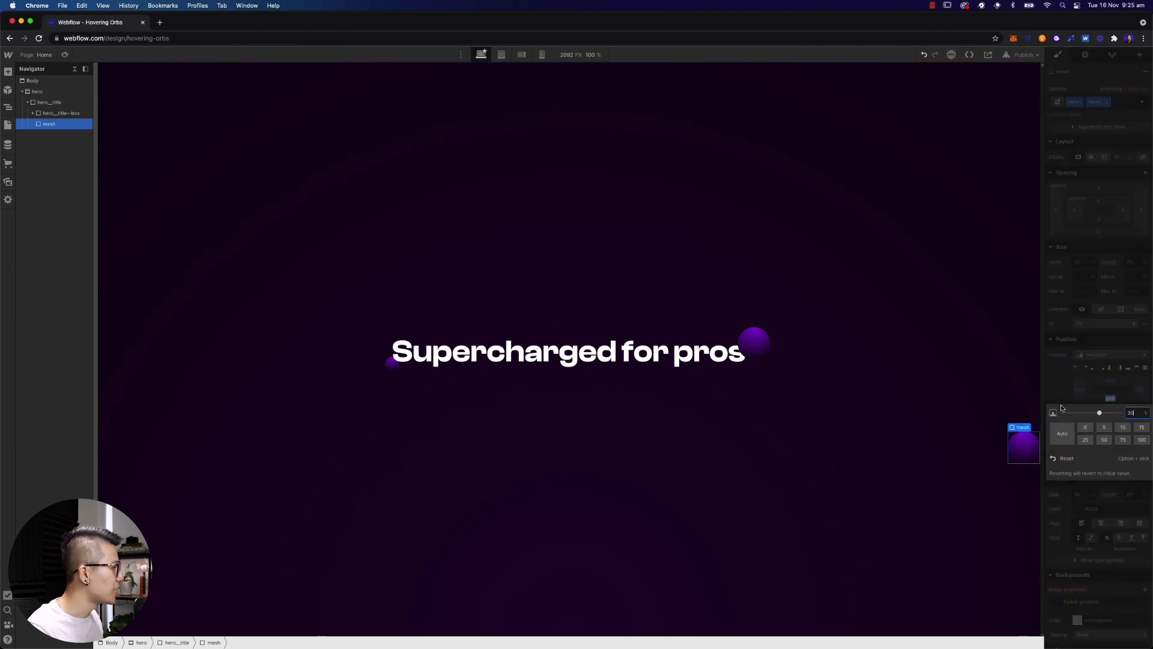
click(1140, 391)
click(1141, 391)
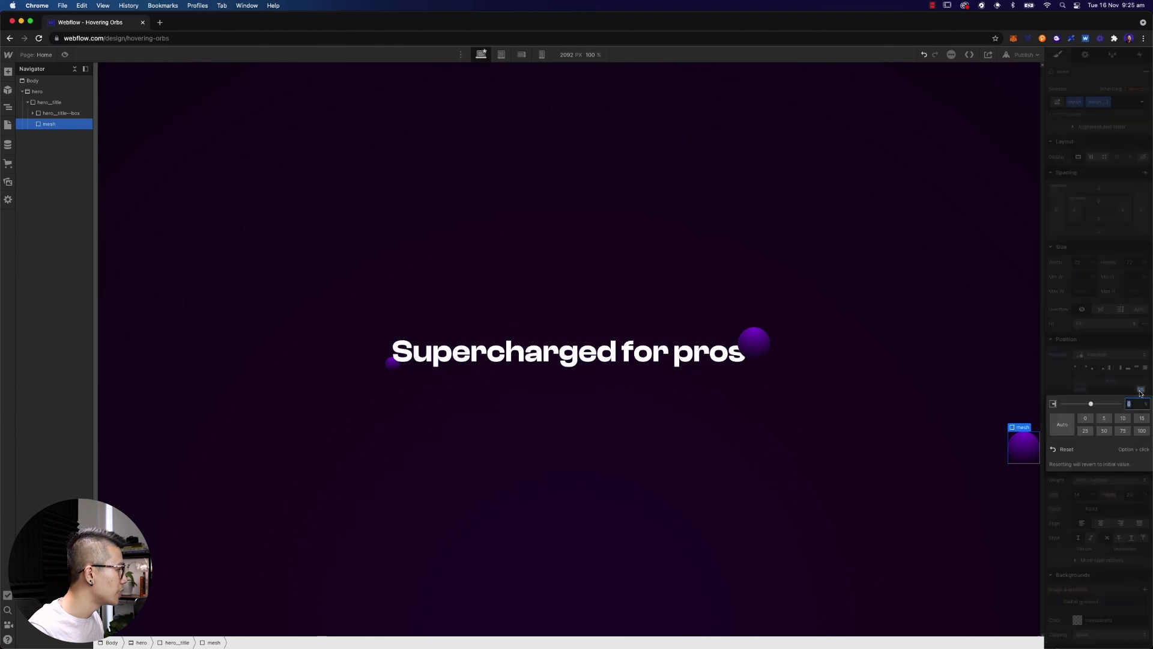
text(-1)
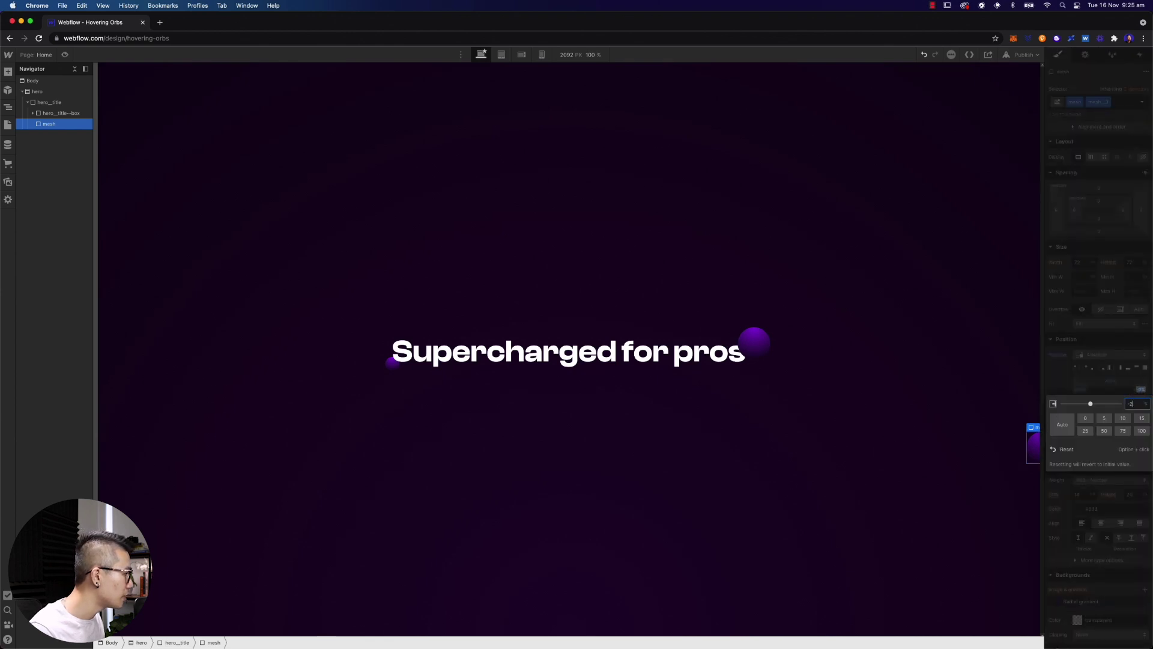
key(Return)
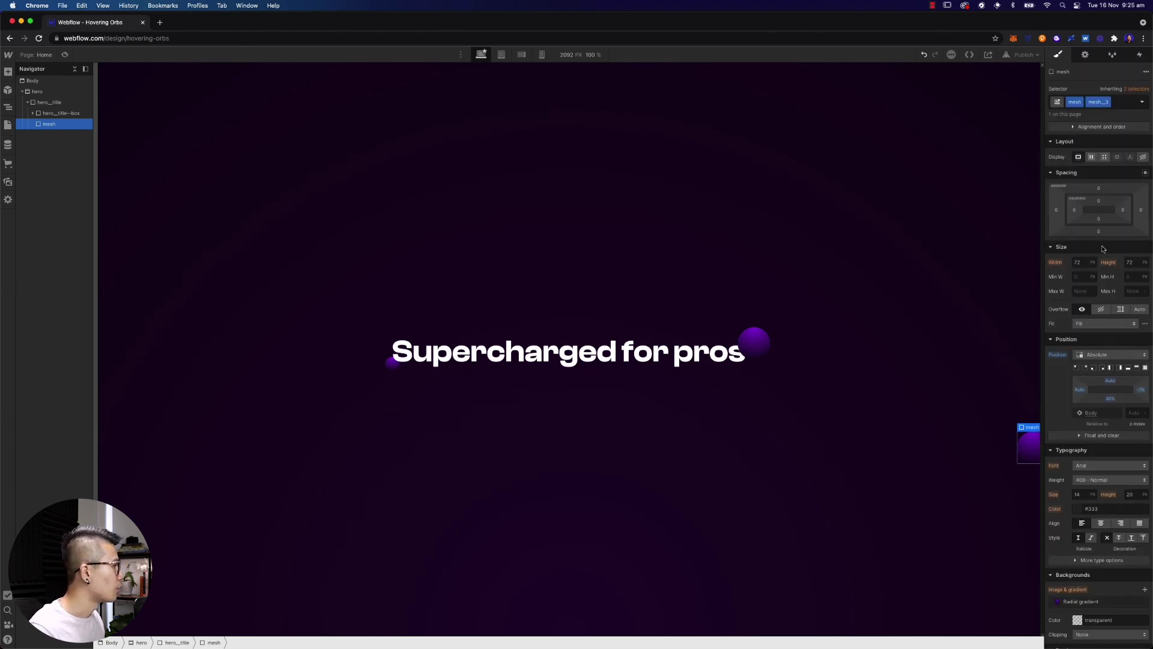
- Set the mesh_3 orb's width and height to 220 px and its border radius to 220 px
click(1078, 262)
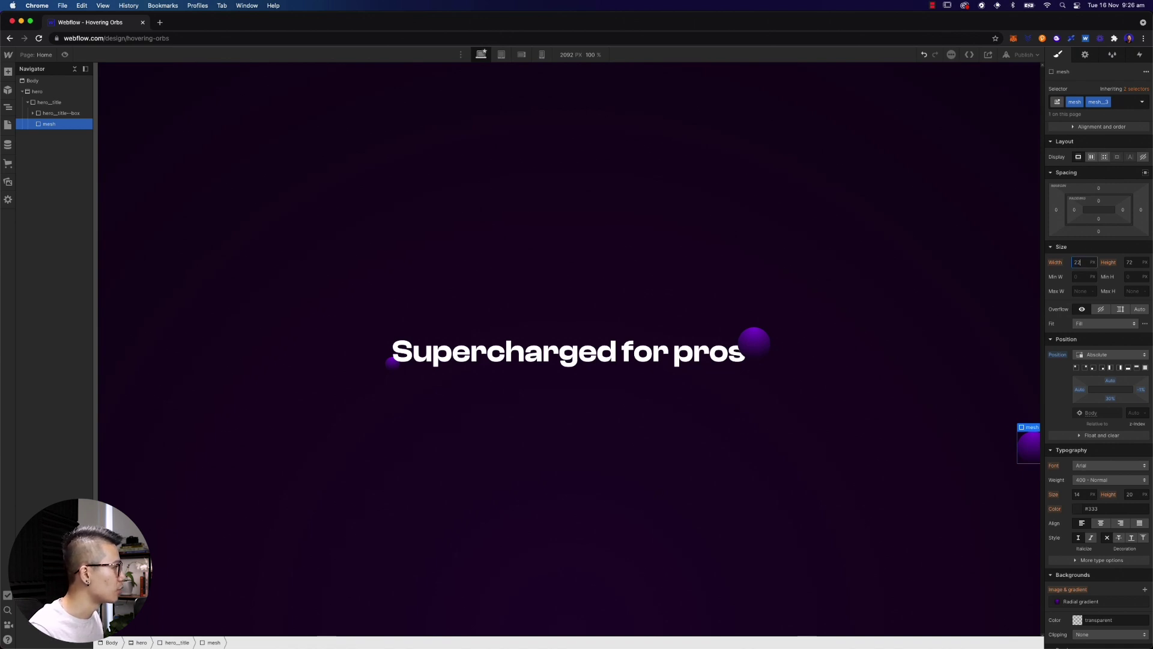
text(220)
key(Tab)
text(220)
key(Tab)
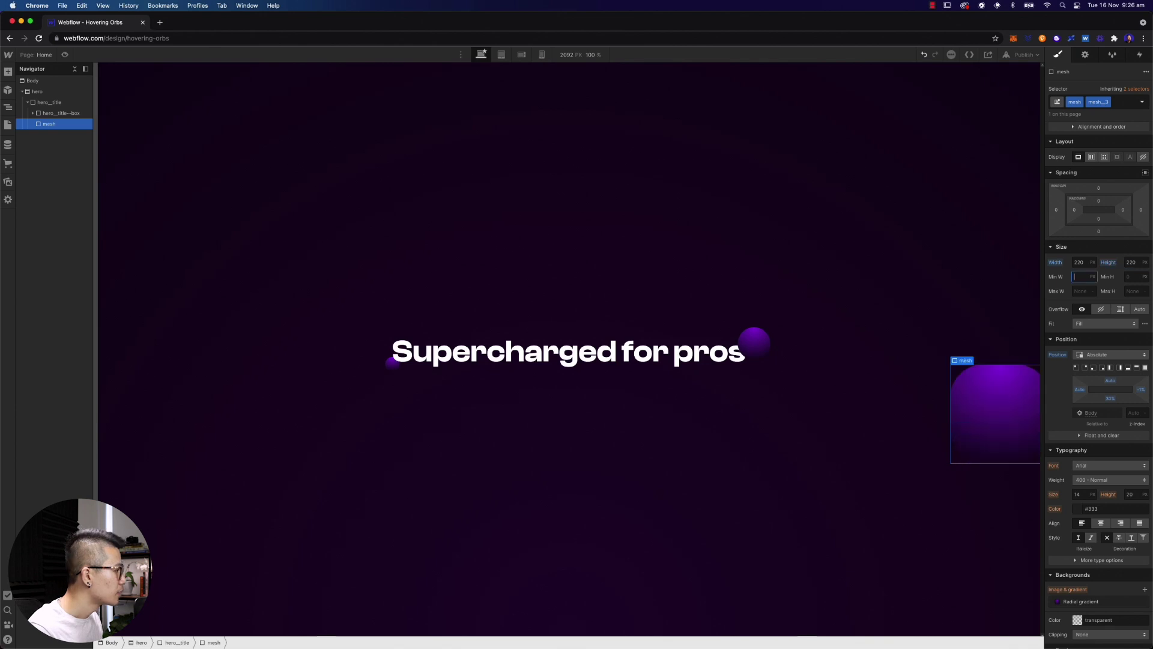
scroll(1116, 598, down, 2)
click(1135, 620)
text(220)
key(Return)
scroll(1099, 568, down, 1)
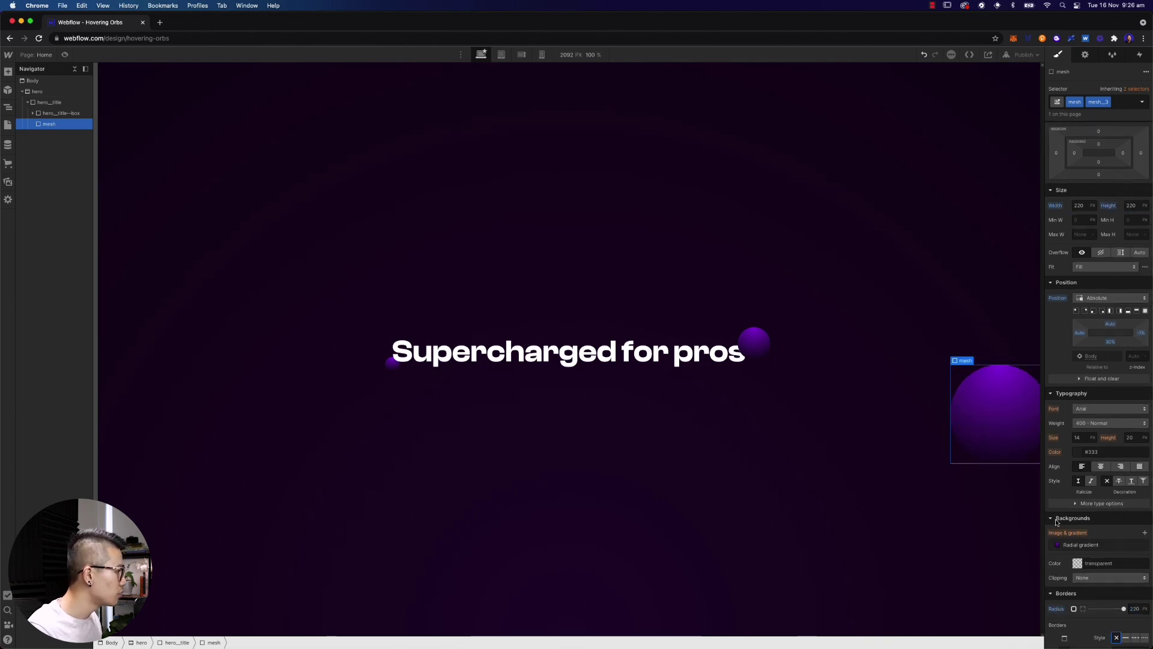
- Add a Blur filter with a 20 px radius to the mesh_3 orb
scroll(1128, 498, down, 5)
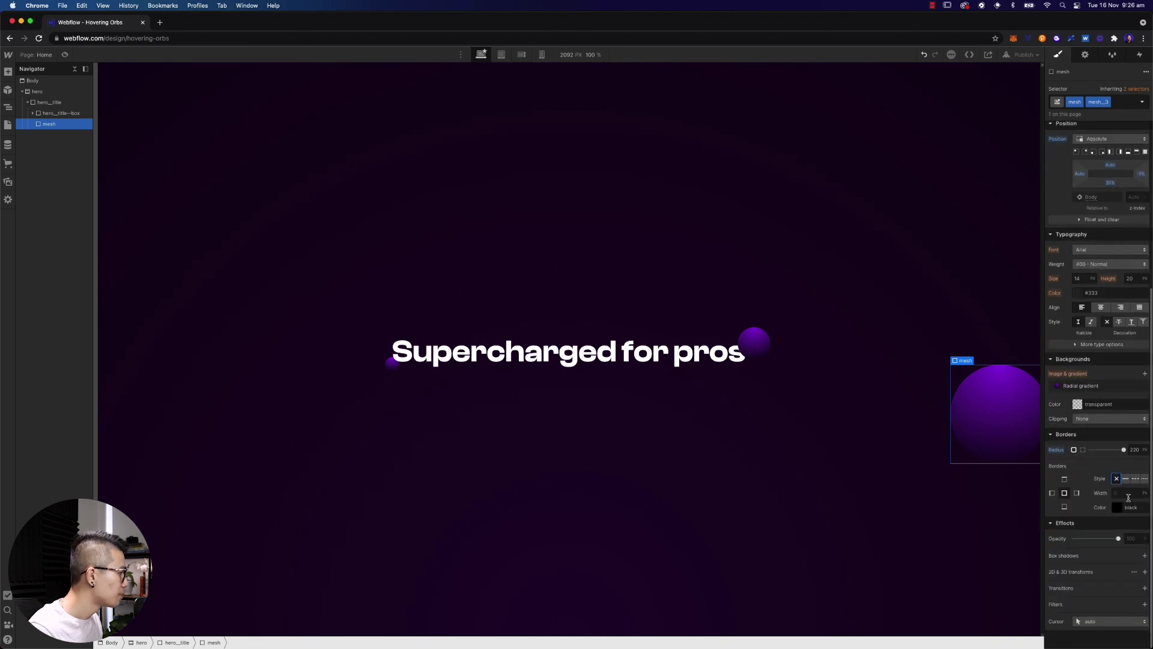
click(1145, 604)
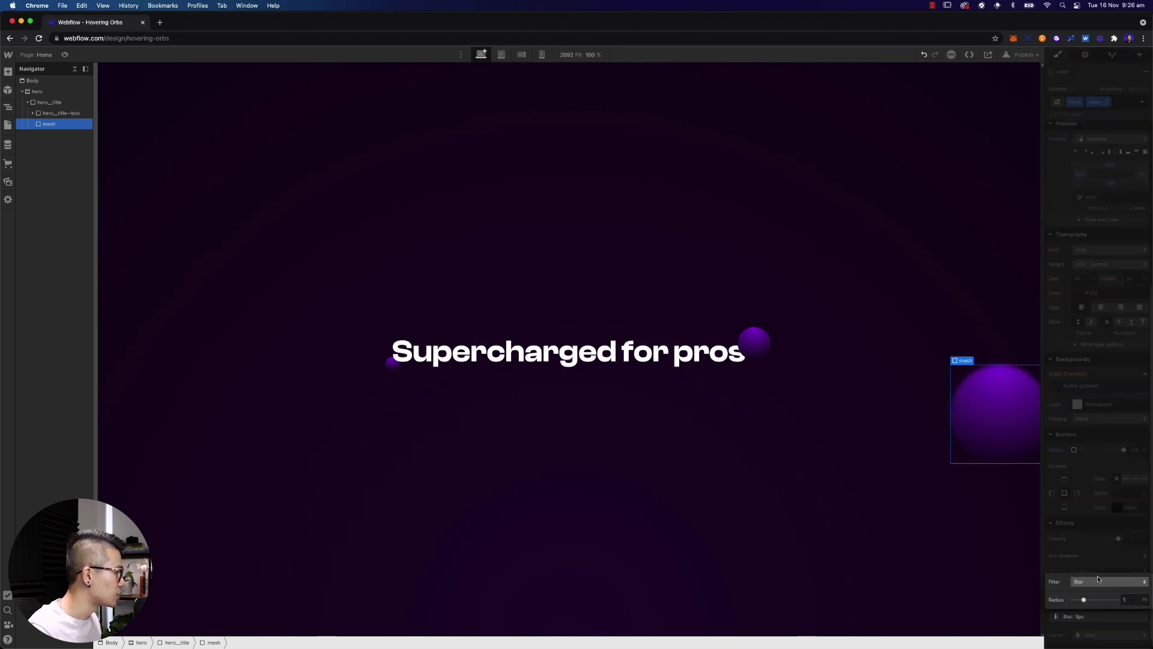
click(1085, 587)
click(1085, 595)
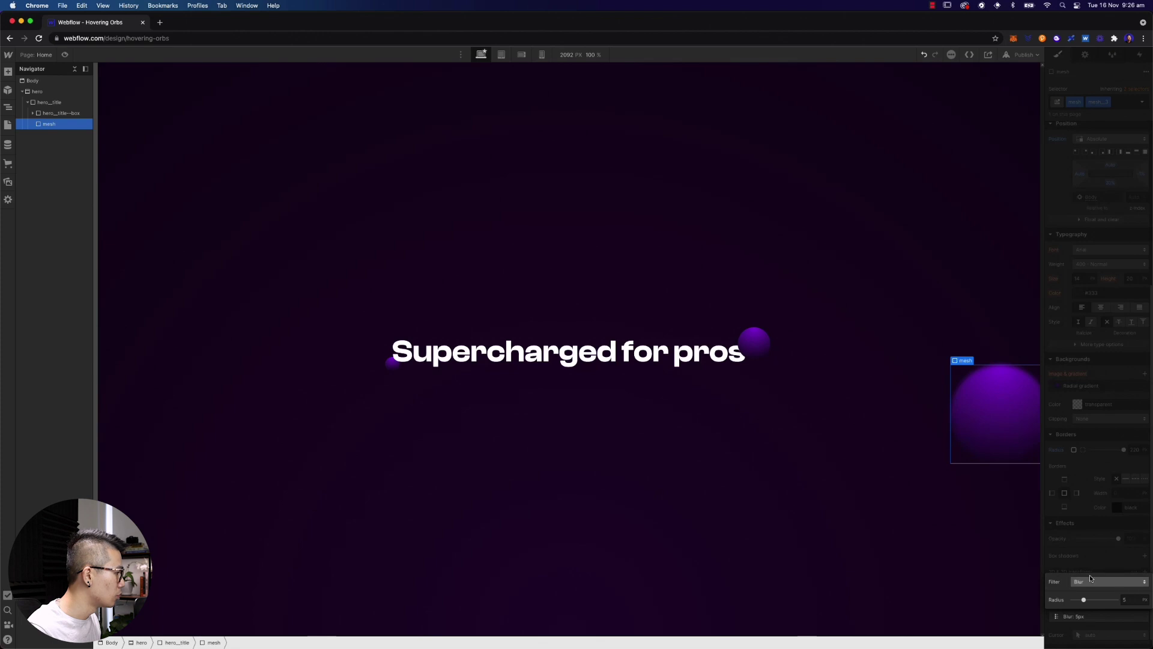
drag(1084, 606, 1117, 602)
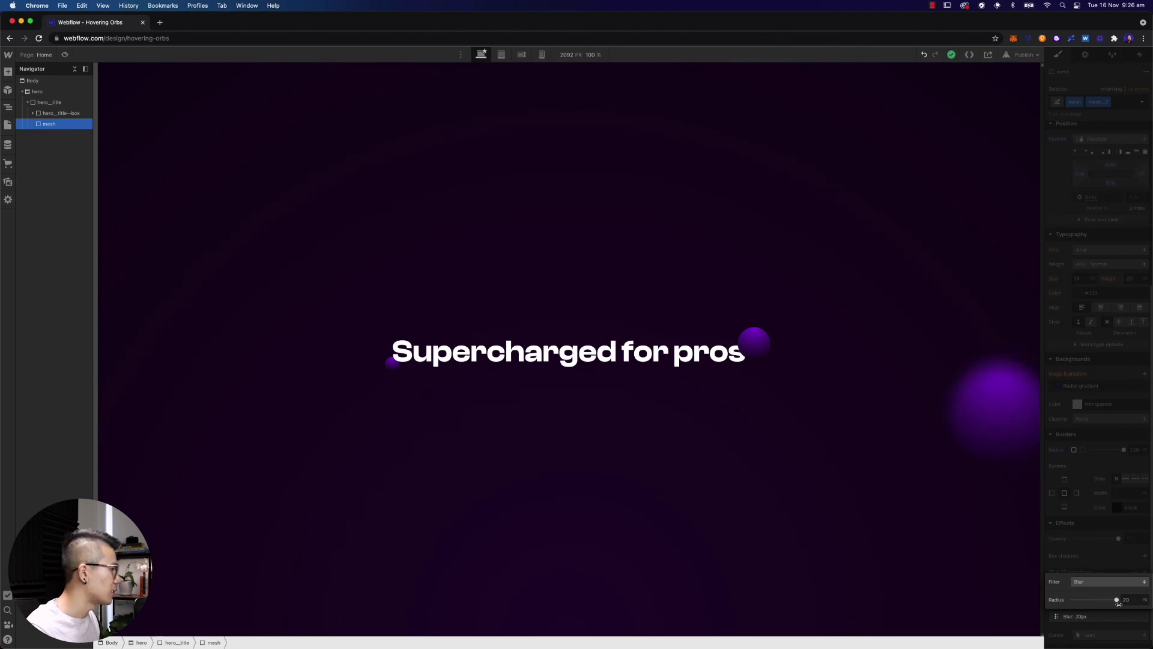
click(1103, 351)
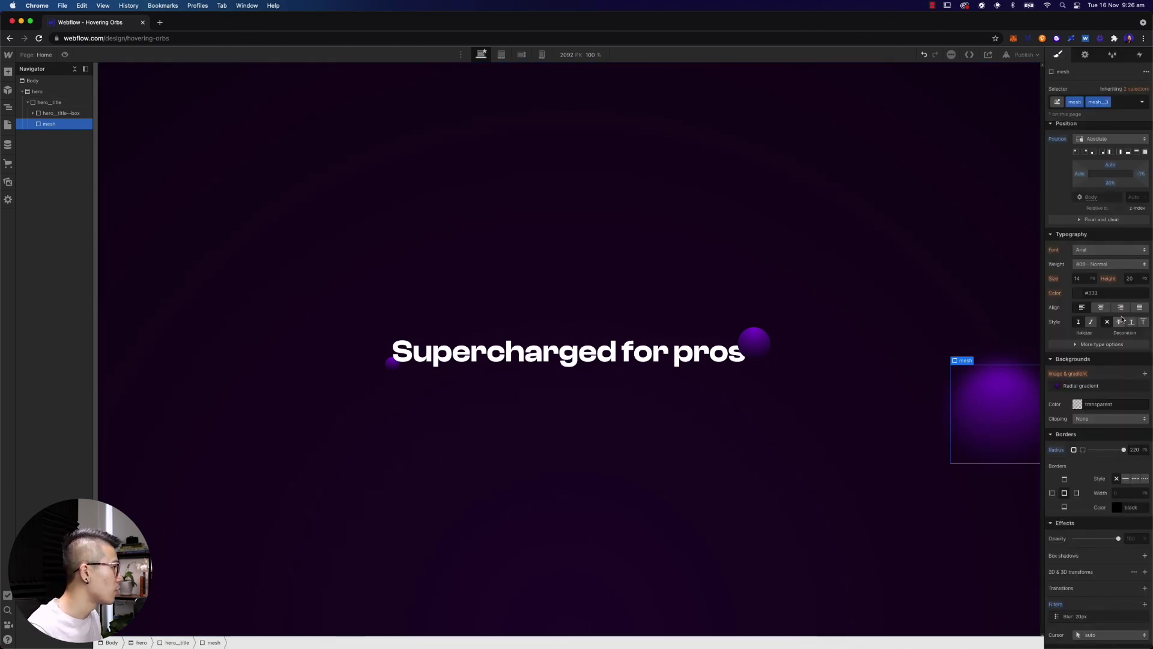
- Set the mesh_3 orb's right offset to -4%
scroll(1120, 299, up, 2)
click(1140, 219)
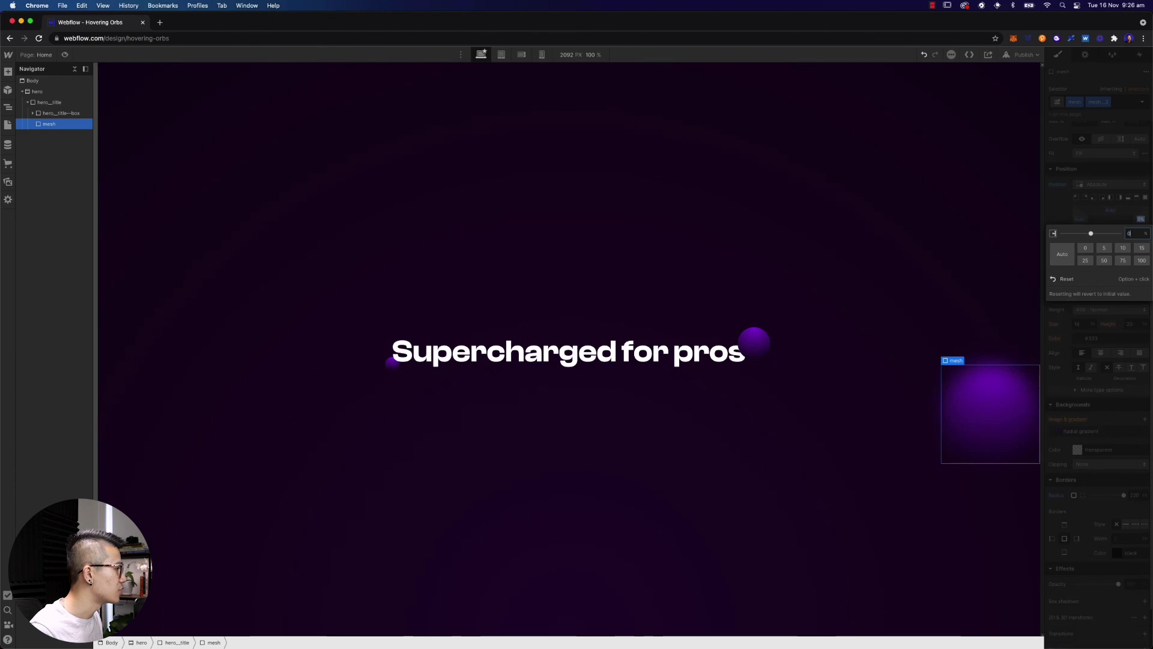
key(Down)
key(Down)
key(Down)
key(Down)
key(Down)
key(Up)
key(Escape)
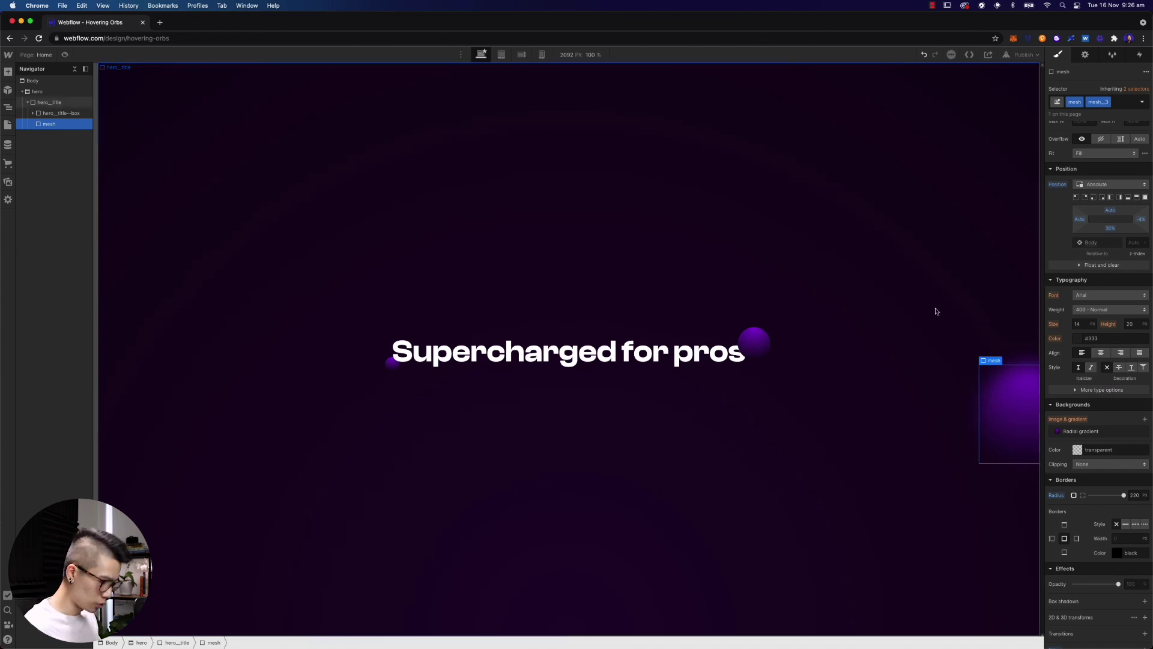
- Duplicate the mesh_3 orb and replace the copy's combo class with mesh_4
key(super+d)
click(1121, 103)
key(BackSpace)
text(m)
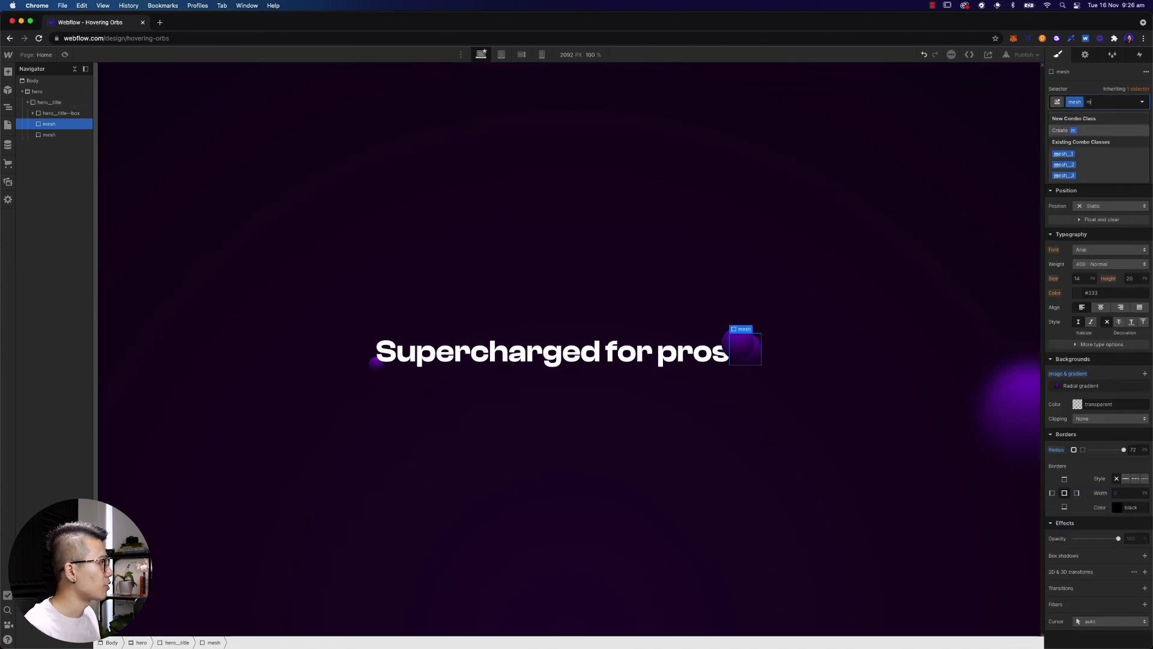
text(esh_4)
key(Return)
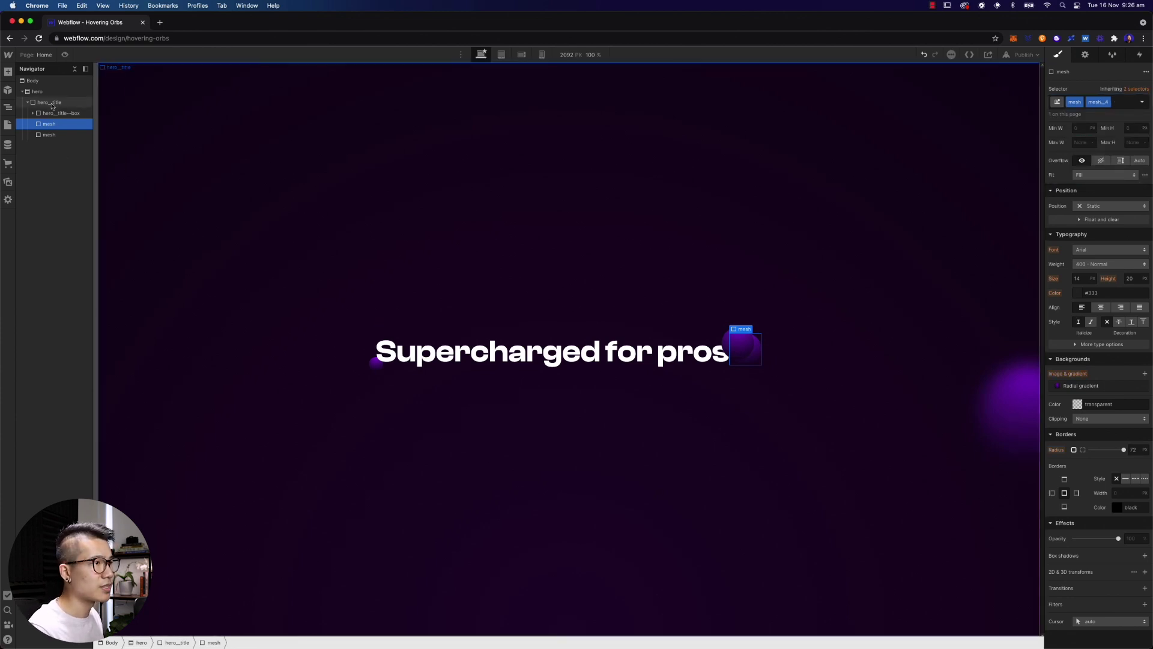
- Position the mesh_4 orb Absolute with the top-left preset
scroll(1082, 357, up, 6)
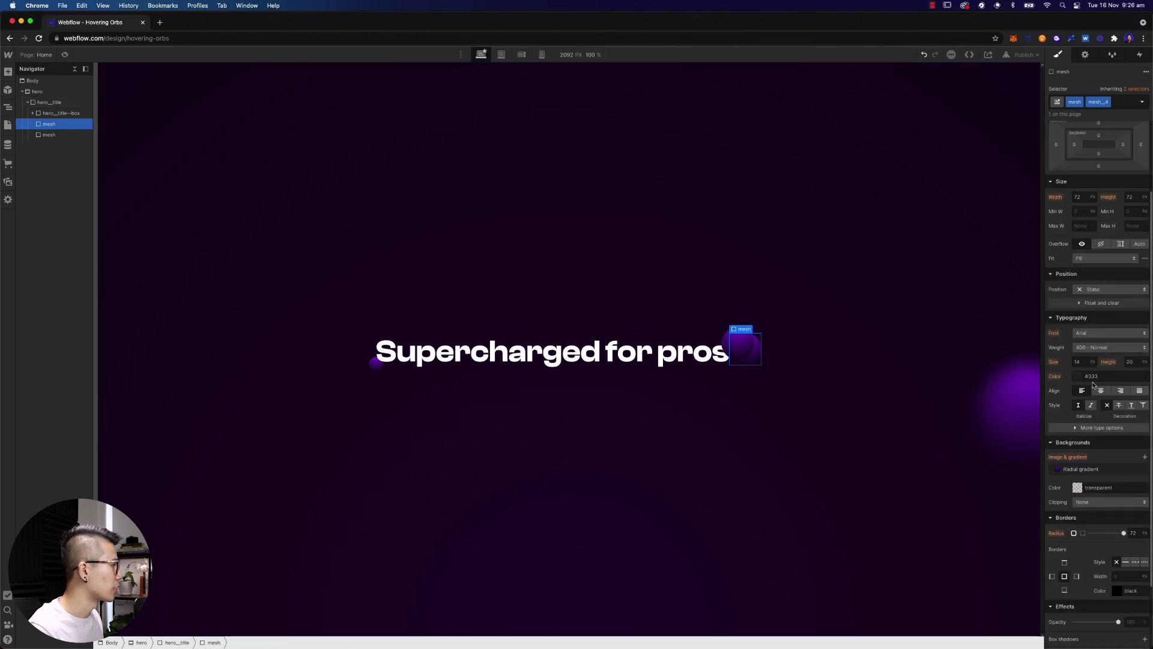
scroll(1085, 366, down, 5)
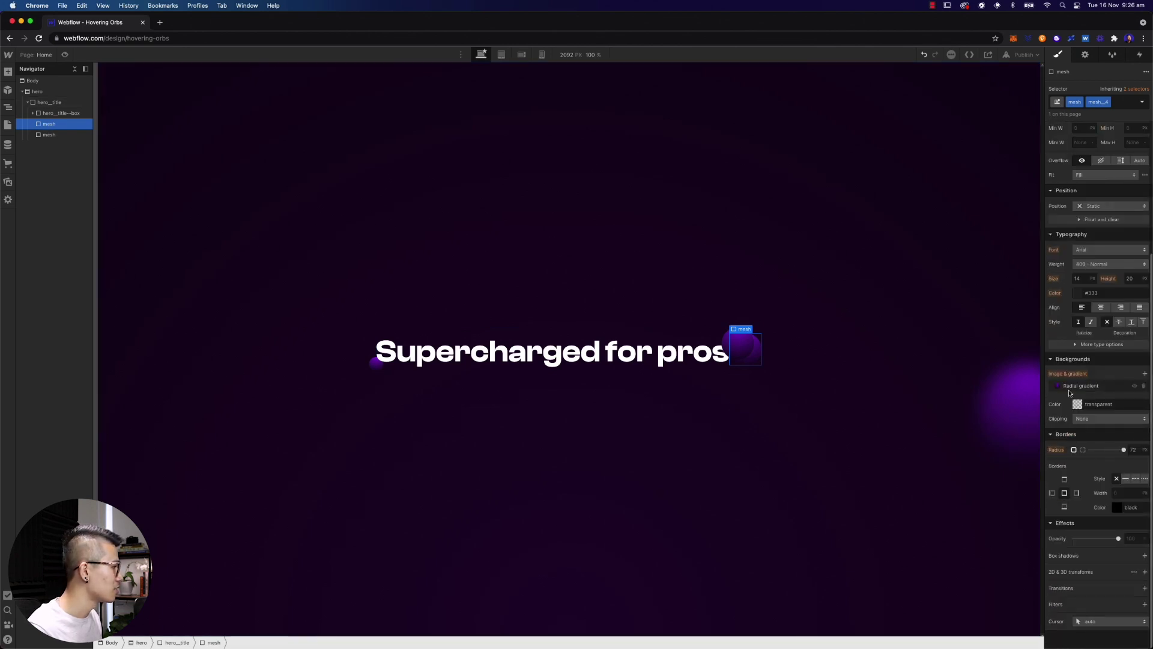
scroll(1105, 363, up, 2)
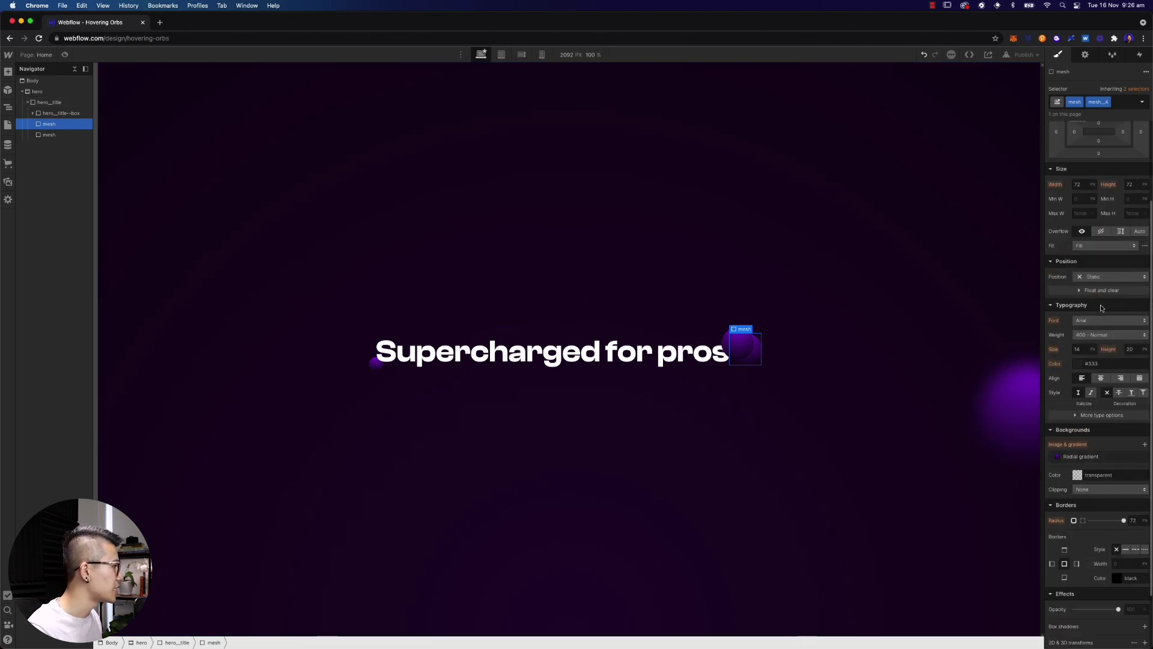
click(1105, 278)
click(1094, 299)
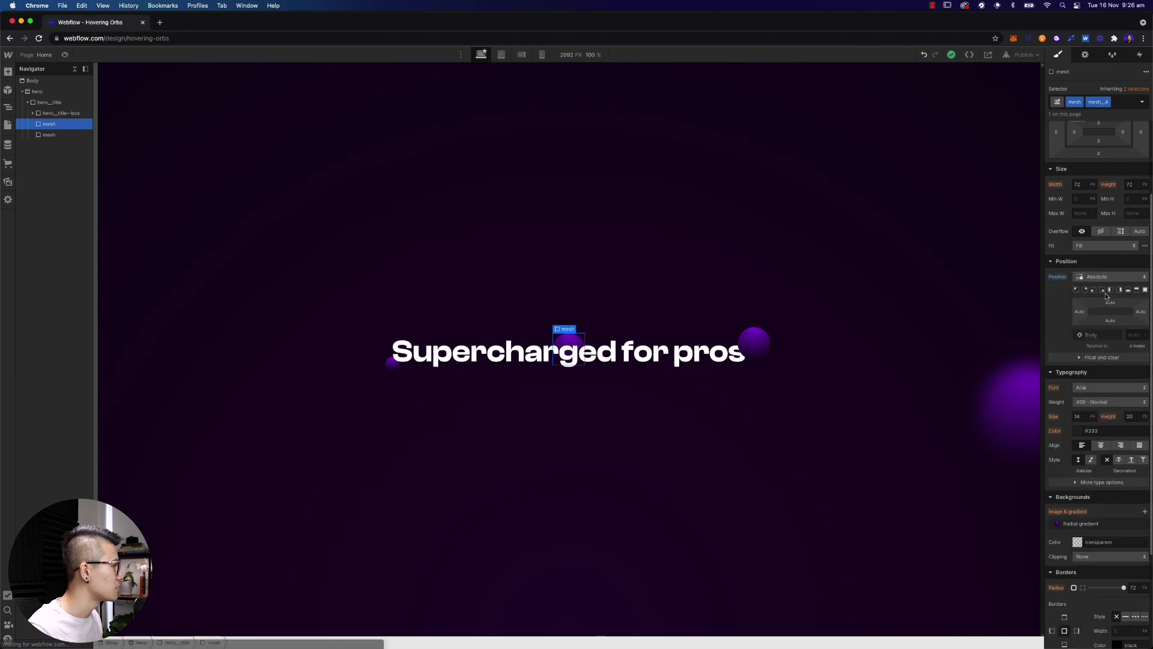
click(1077, 290)
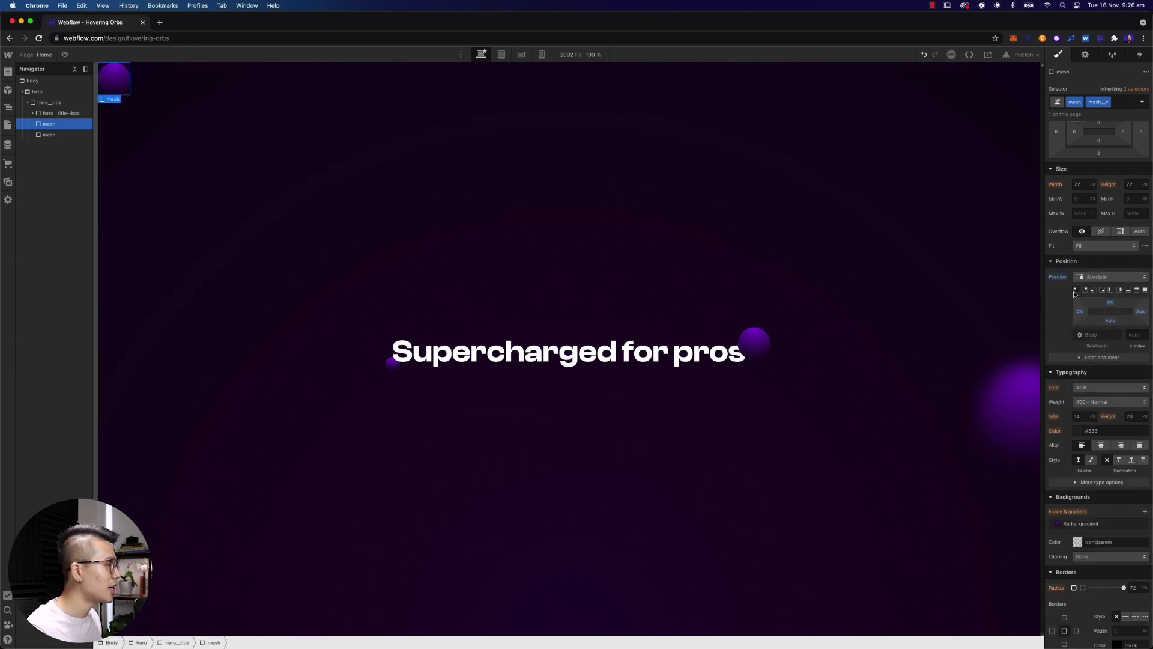
- Set the mesh_4 orb's width and height to 400 px and its border radius to 400 px
click(1080, 184)
text(40)
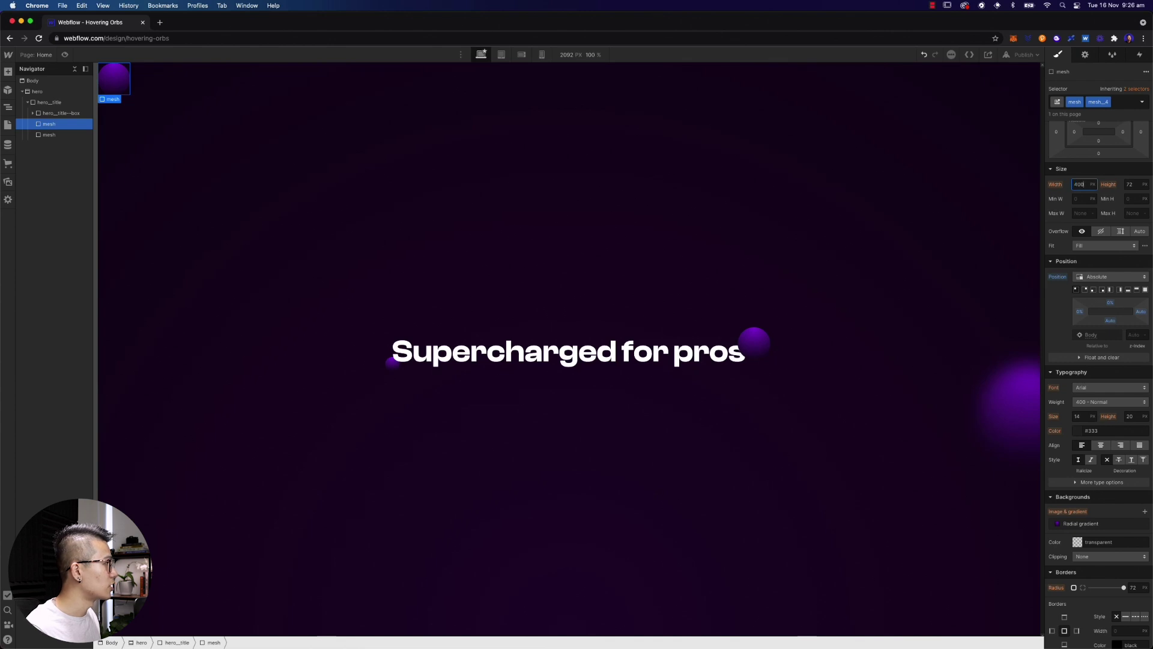
text(0)
key(Tab)
text(400)
key(Tab)
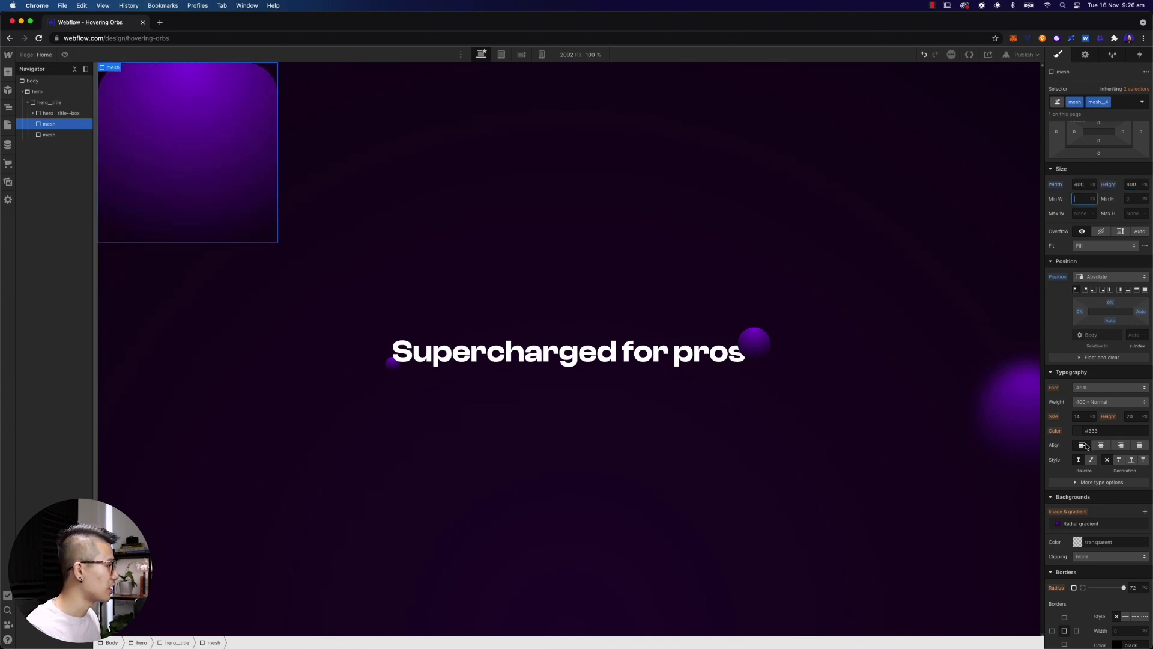
scroll(1094, 420, down, 1)
click(1134, 580)
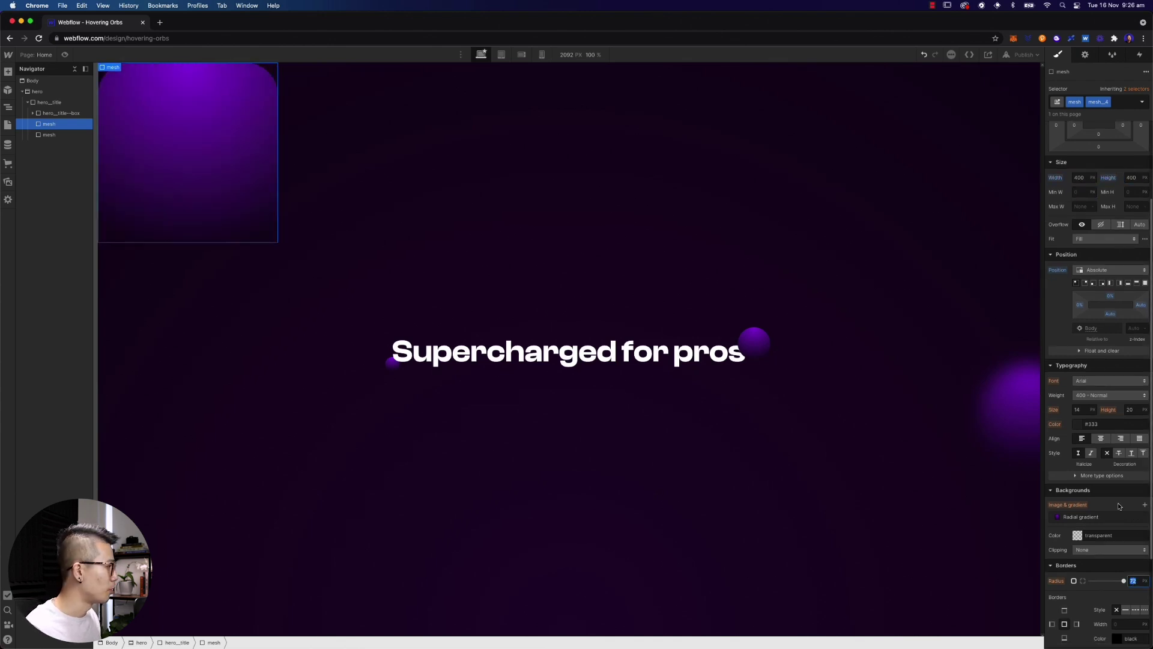
text(400)
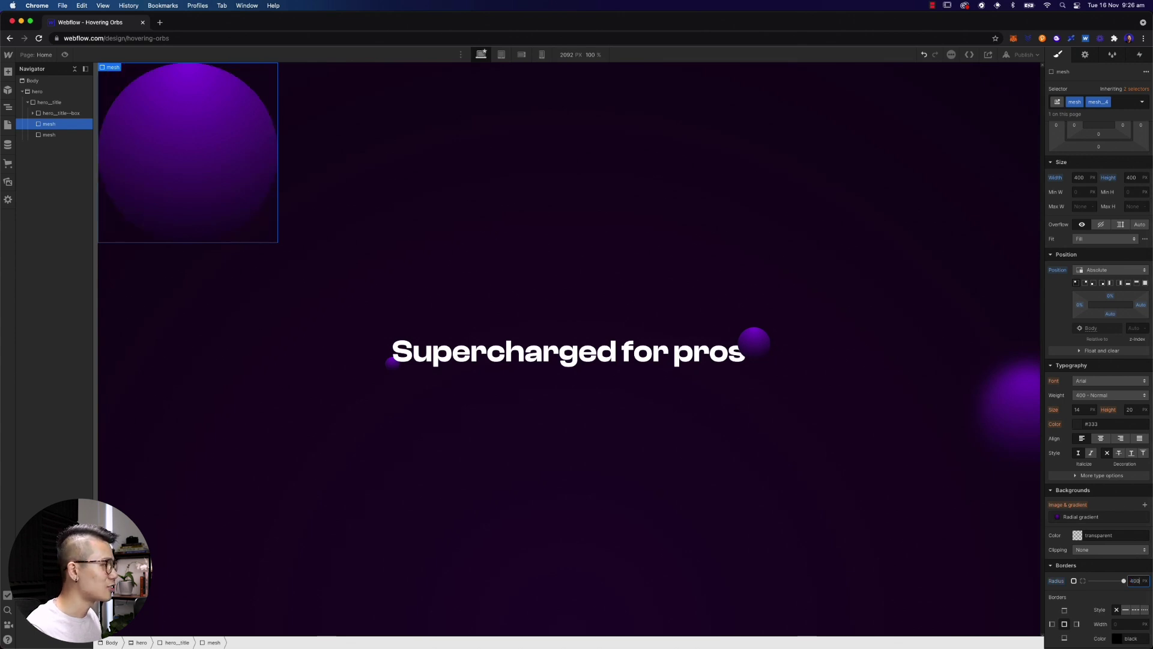
- Add a Blur filter with a 40 px radius to the mesh_4 orb
scroll(1102, 541, down, 5)
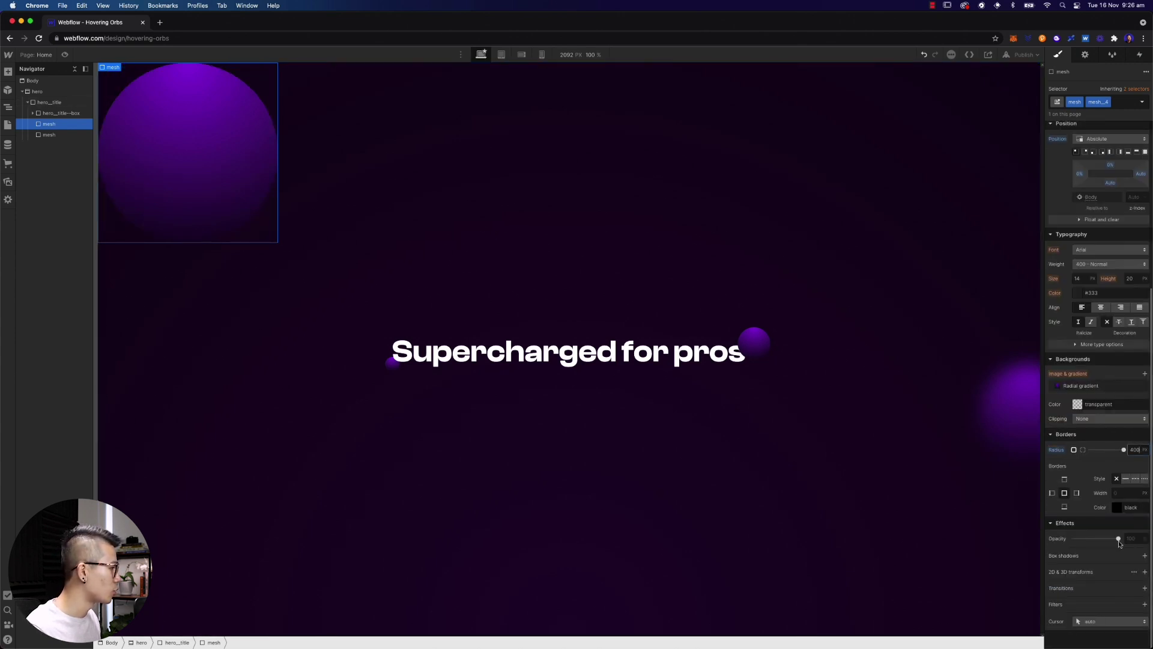
click(1145, 604)
drag(1090, 600, 1118, 602)
key(super+l)
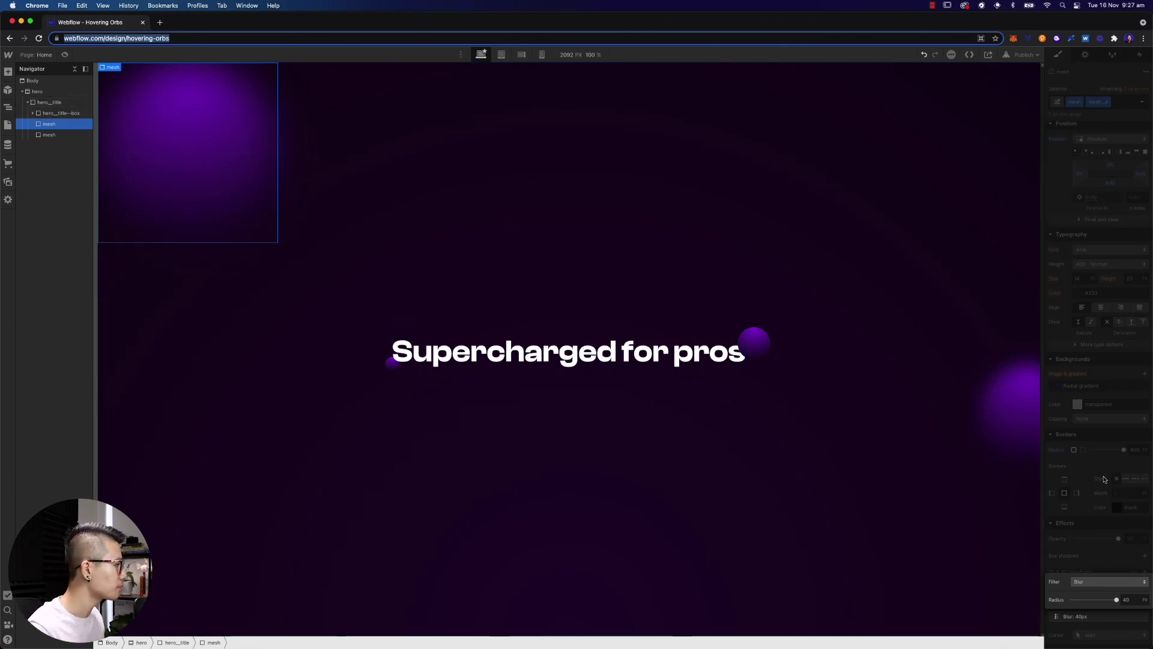
click(1118, 359)
- Offset the mesh_4 orb -10% from the left and -4% from the top
scroll(1117, 359, up, 5)
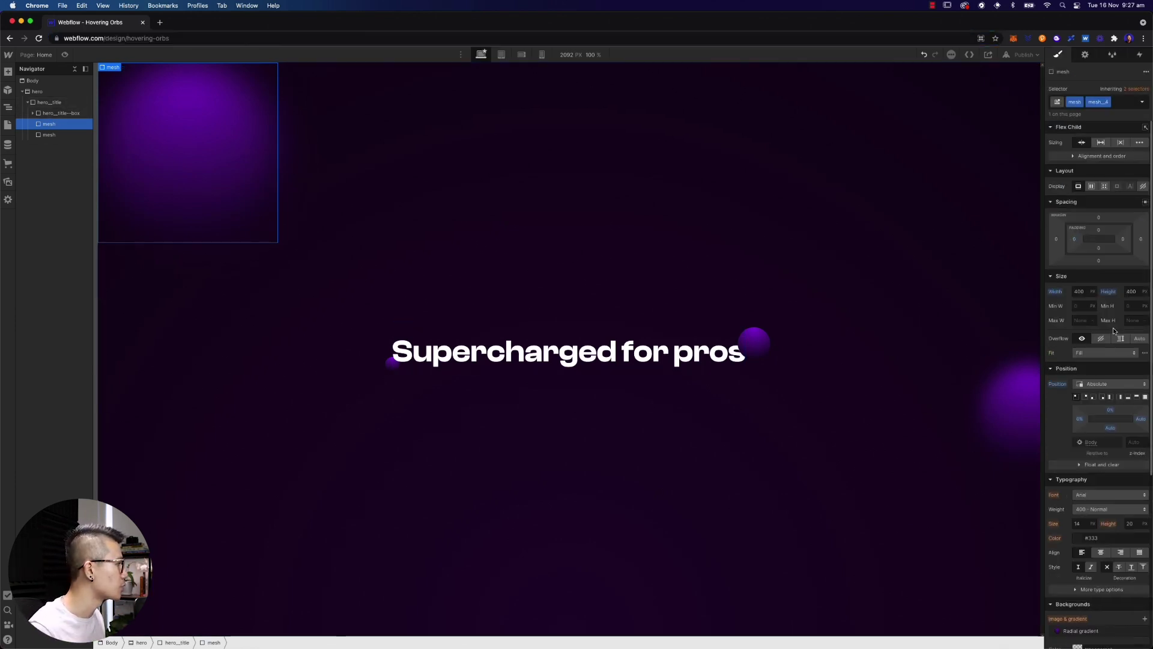
click(1081, 419)
text(-10)
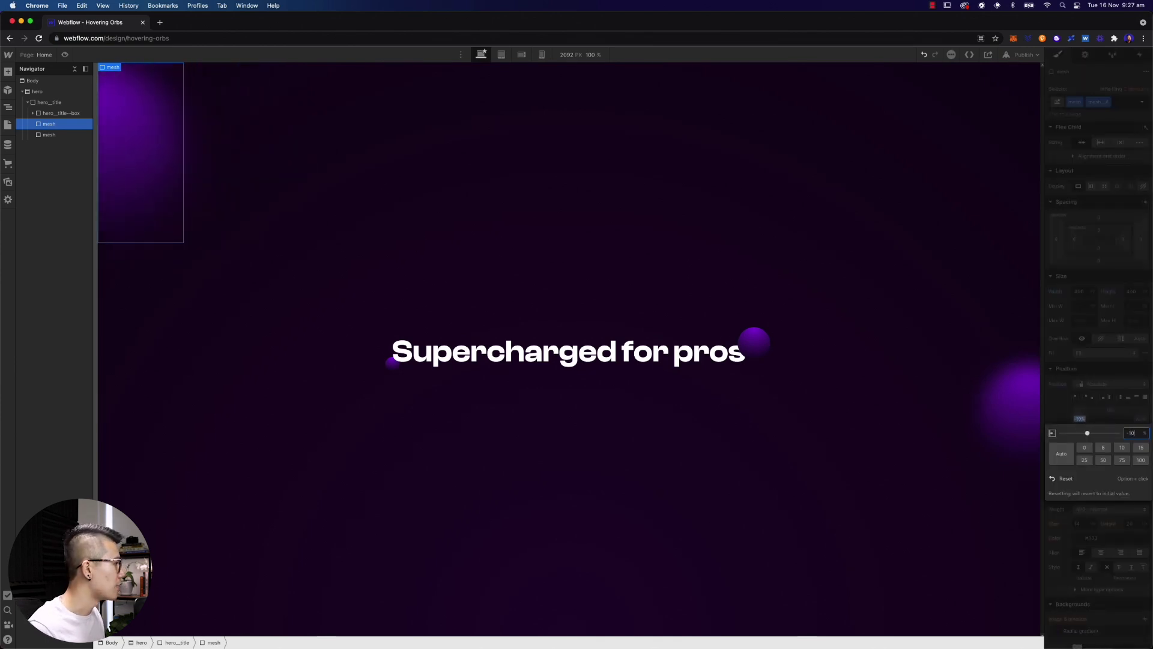
key(Return)
click(1111, 409)
text(-10)
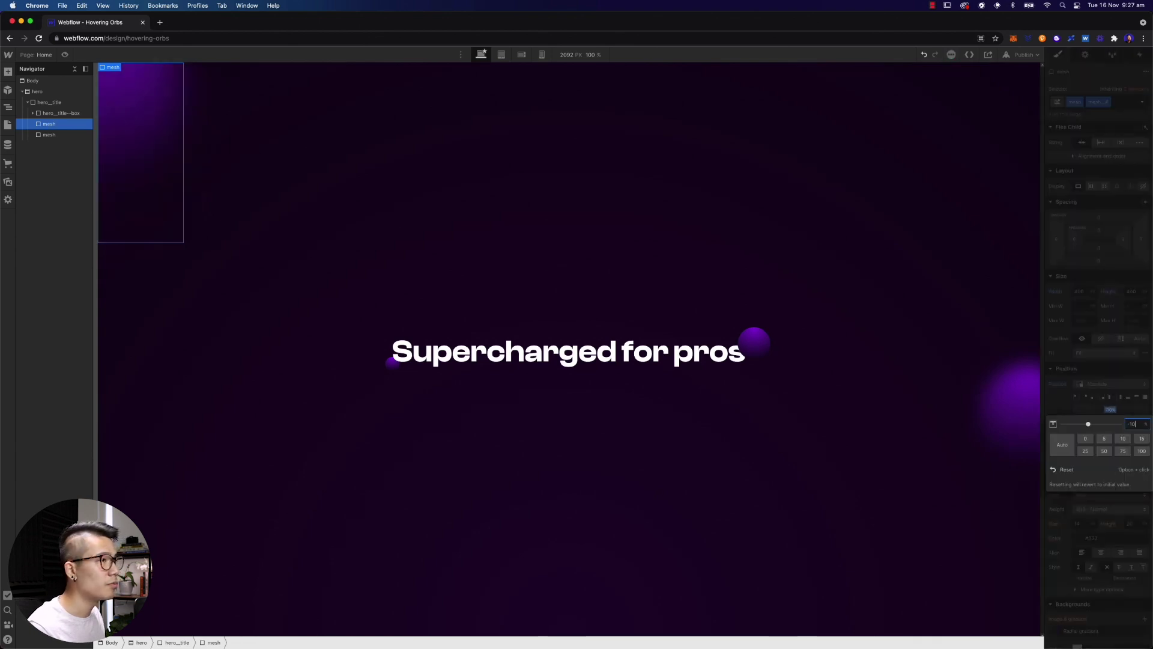
key(Up)
key(Up)
key(Up)
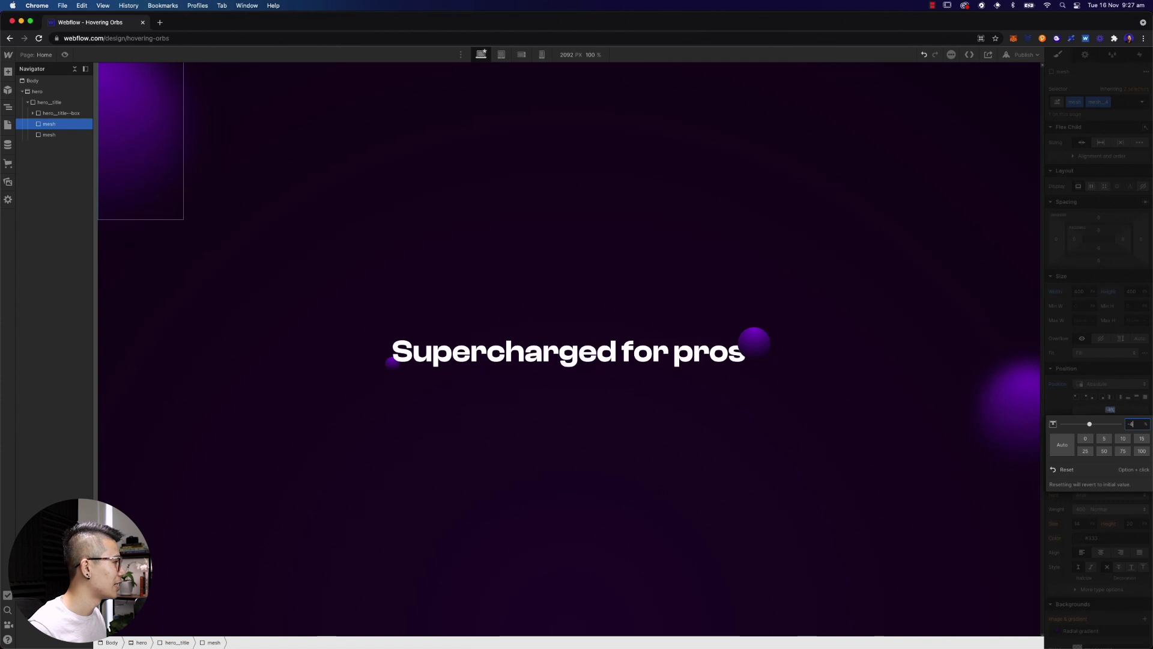
key(Escape)
- Set the mesh_4 orb's left offset to -8%, check the layout with the orb deselected, and reselect it
click(1080, 421)
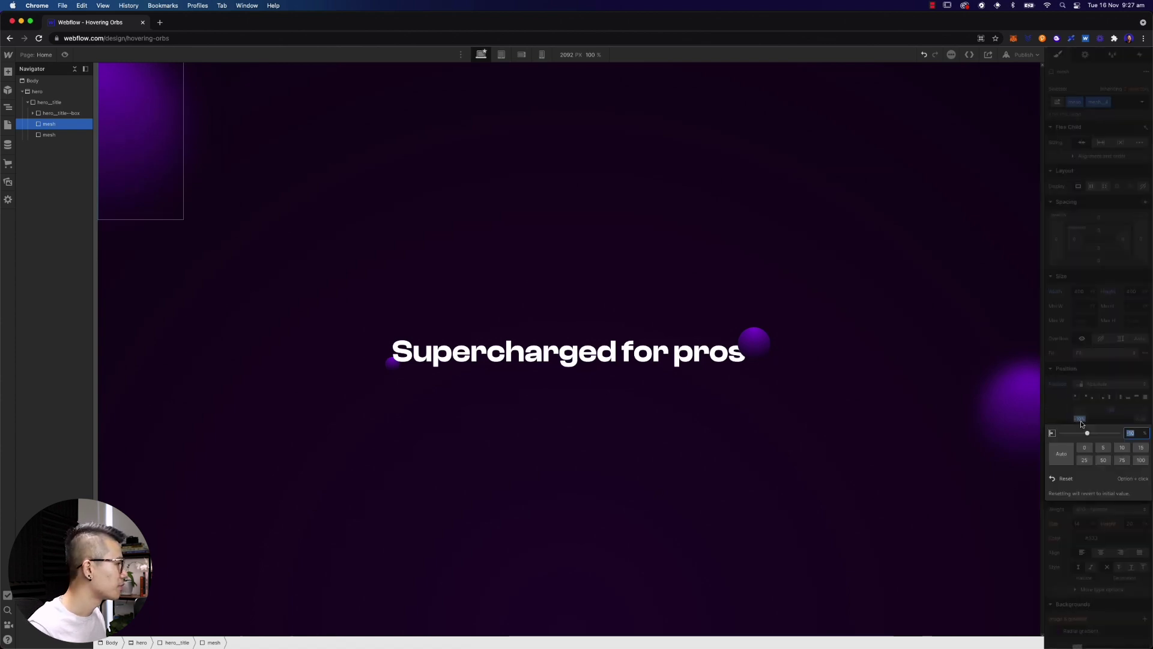
text(-20)
key(BackSpace)
key(BackSpace)
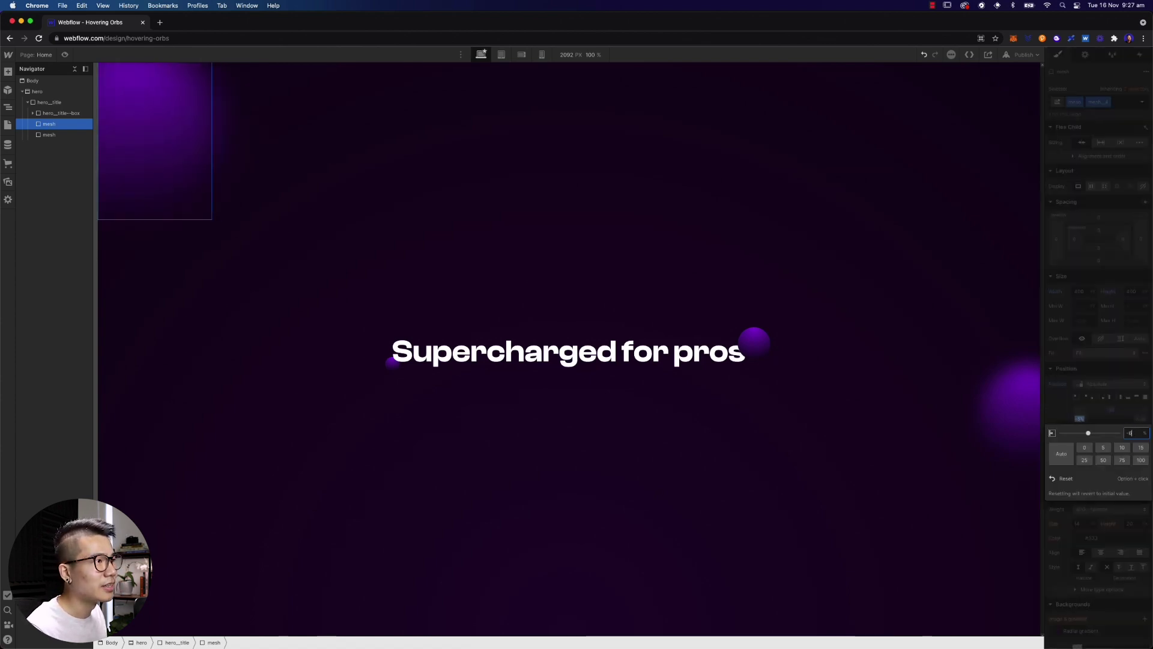
text(7)
click(903, 299)
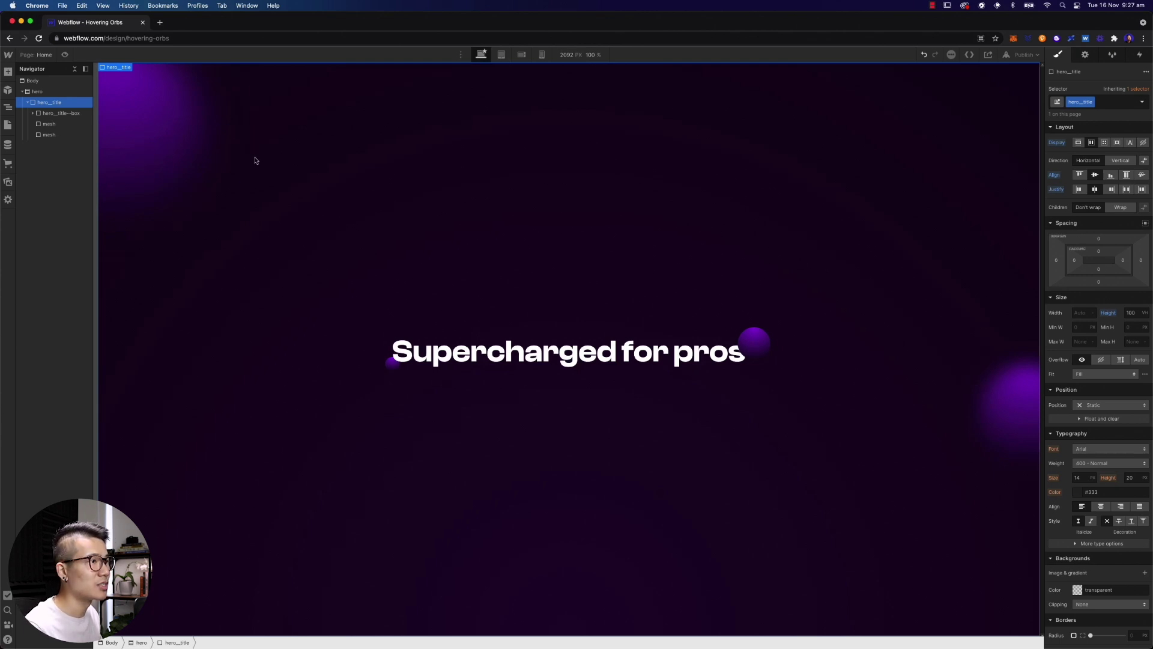
click(65, 124)
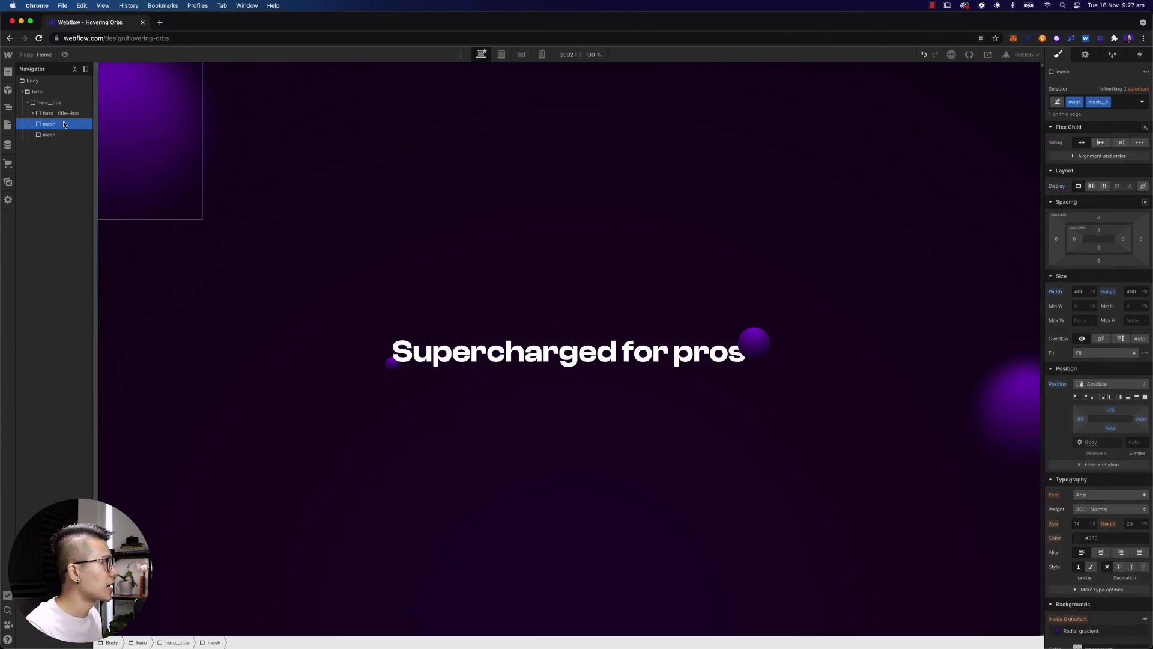
- Check the orbs nested in the hero__title block, and set that block's overflow to hidden
click(59, 134)
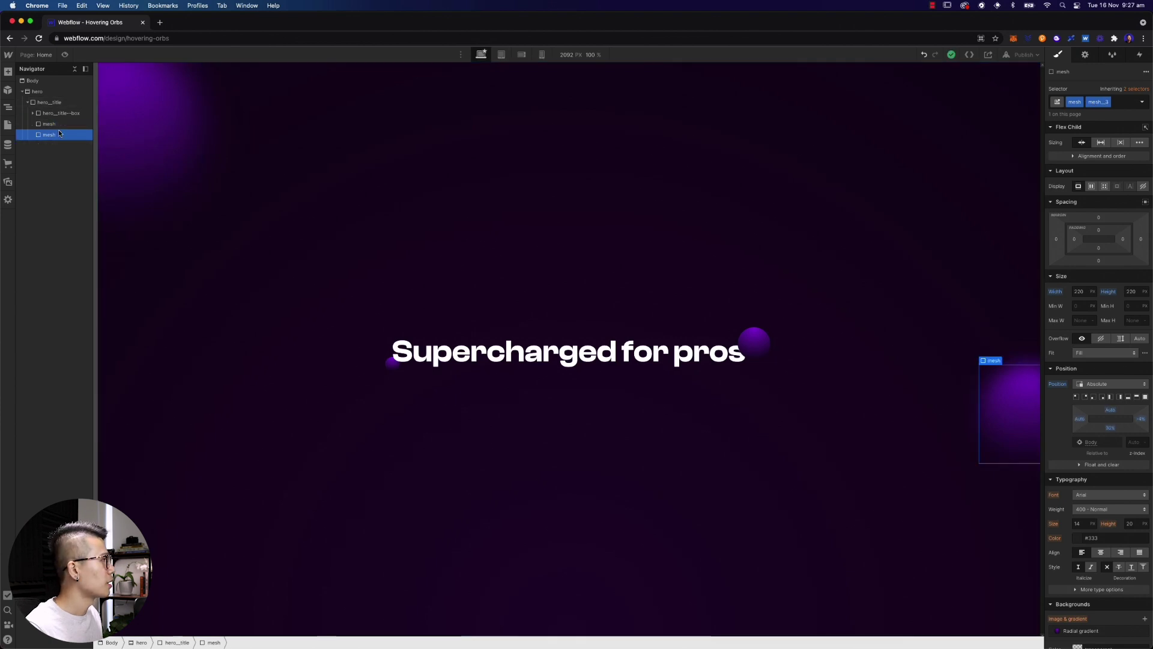
click(32, 112)
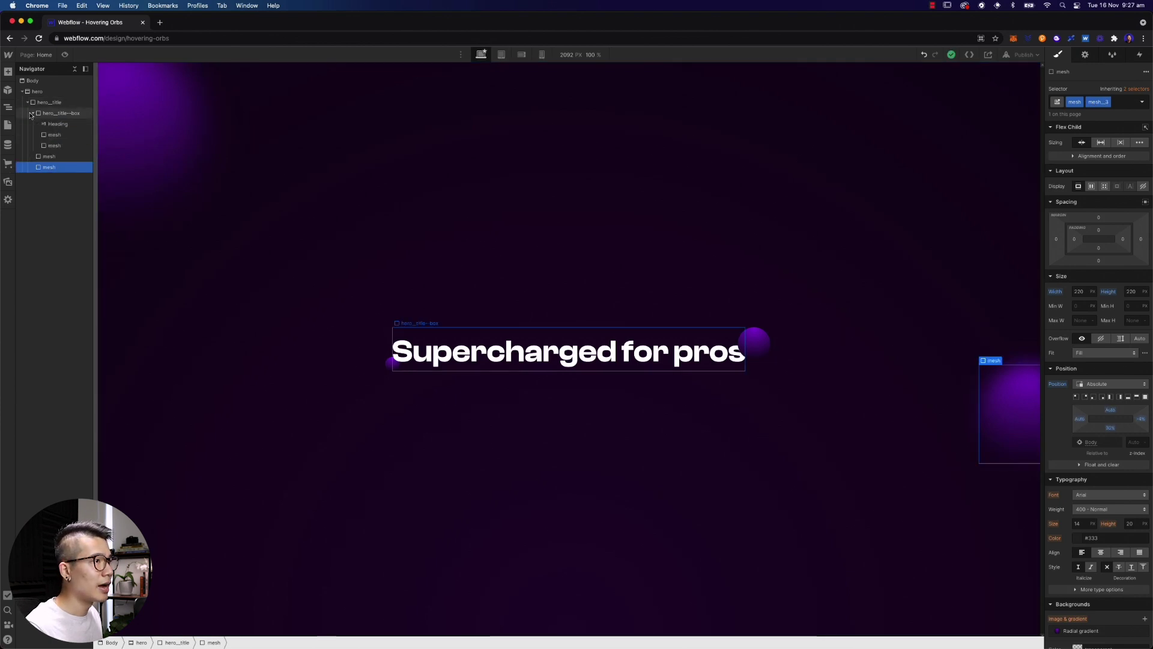
click(54, 142)
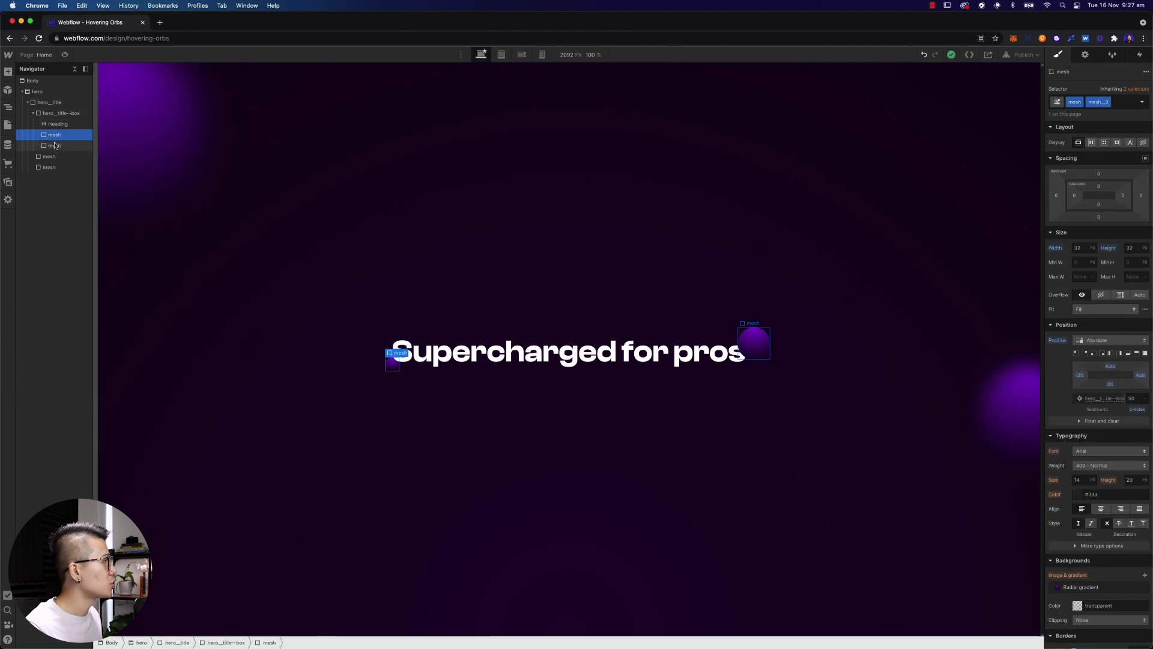
click(33, 113)
click(27, 102)
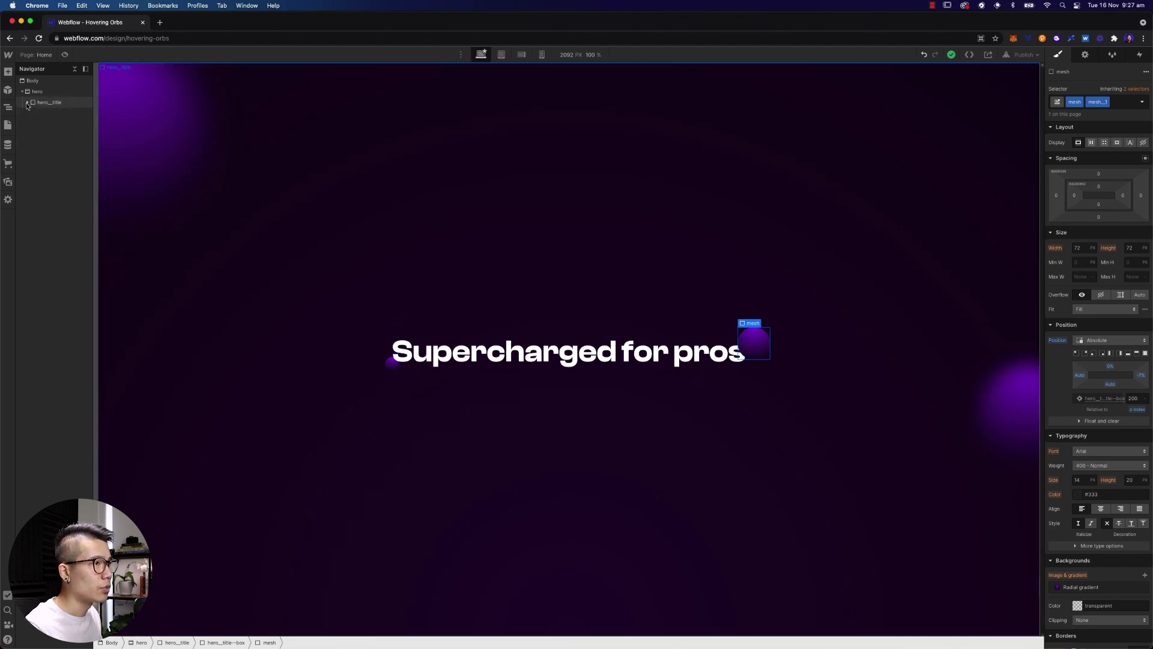
click(39, 105)
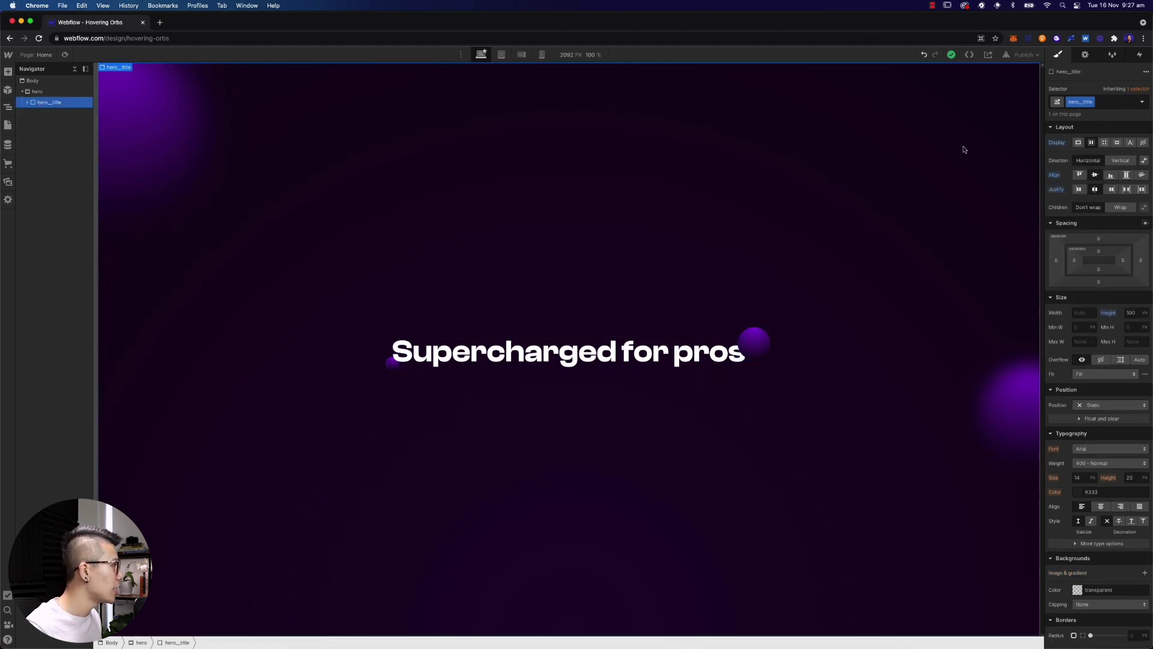
click(1102, 360)
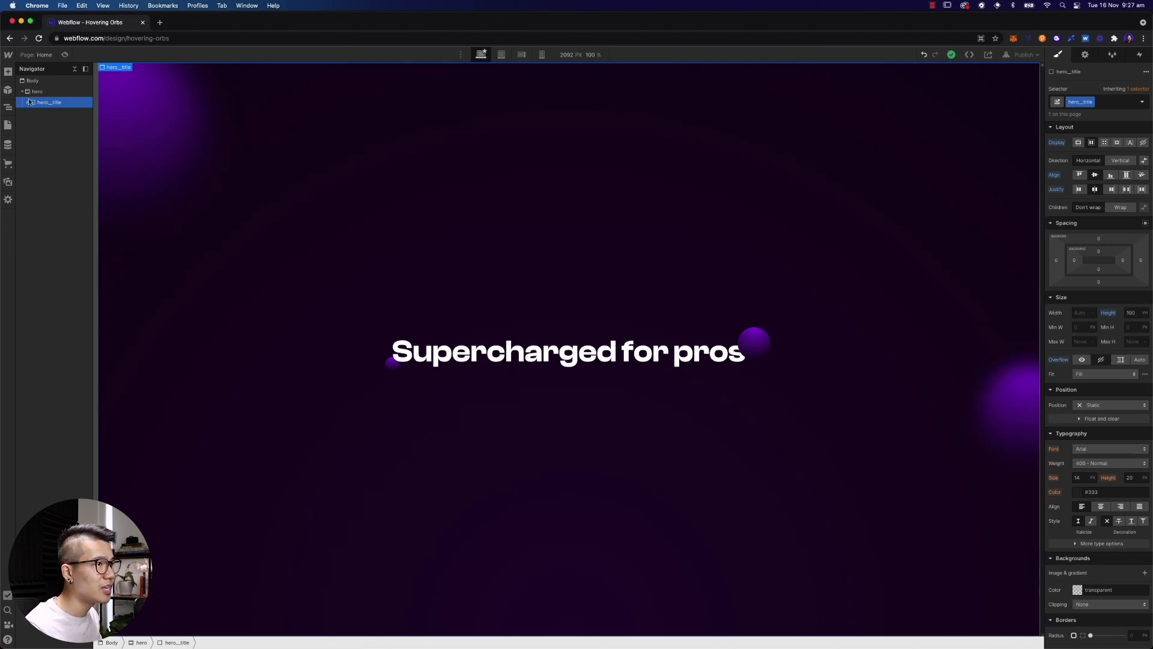
- Add a page load trigger that starts an animation when the page finishes loading
click(1140, 55)
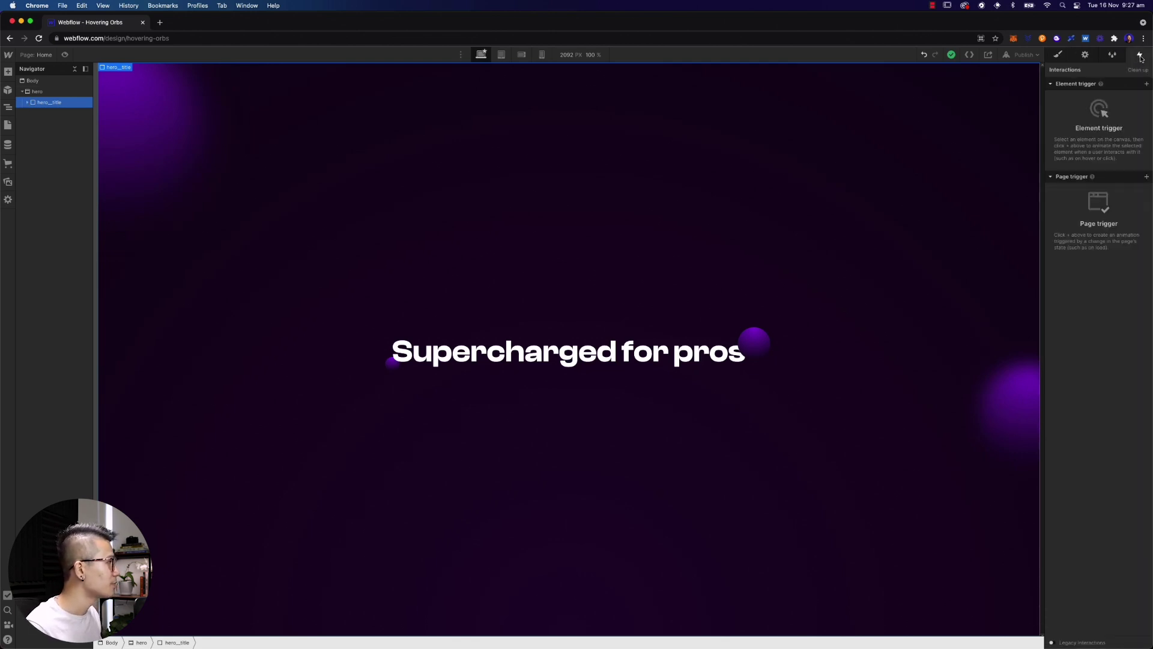
click(1147, 177)
click(1107, 214)
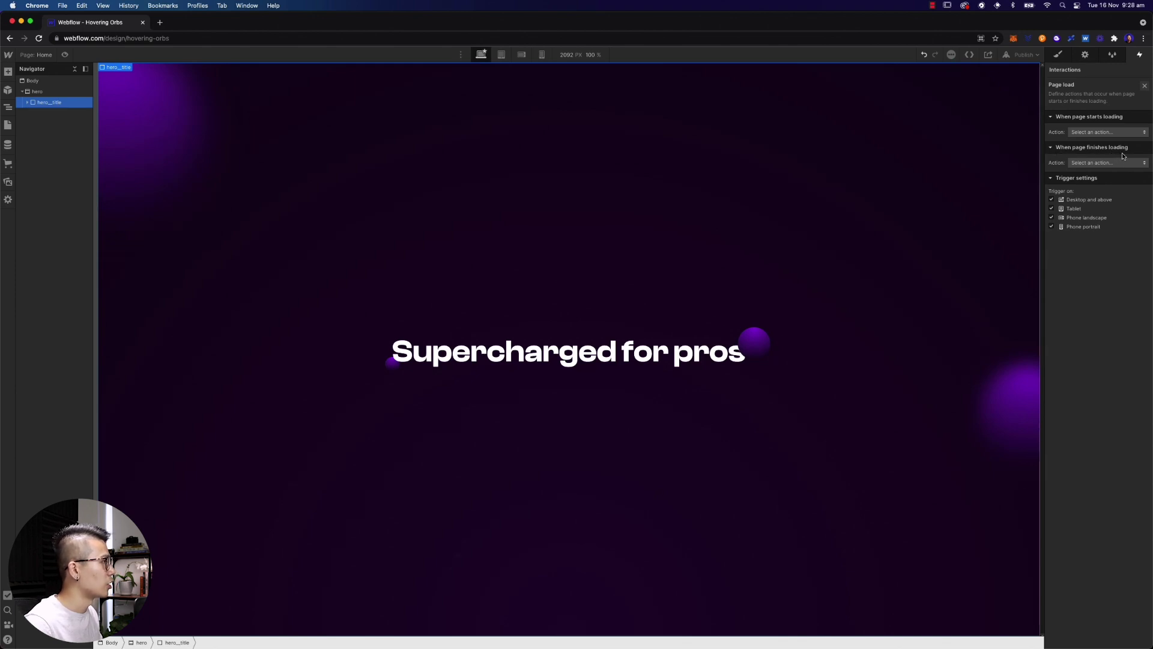
click(1102, 163)
click(1092, 185)
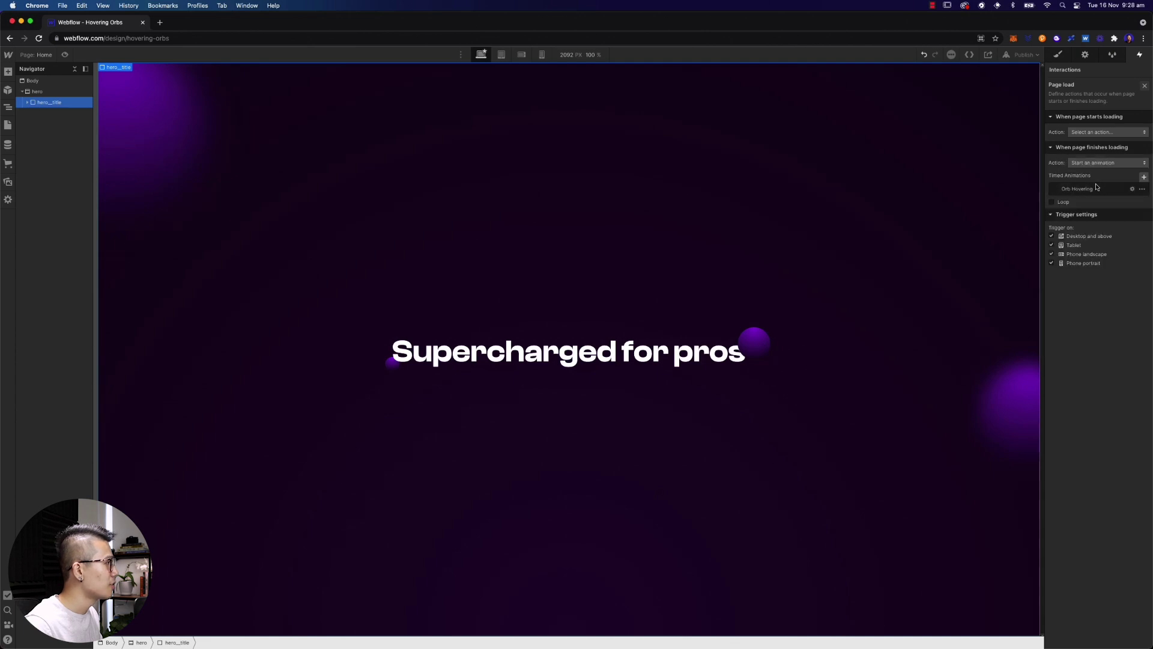
- Delete the existing Orb Hovering timed animation and create a new one named "Orb Animation"
click(1142, 190)
click(1128, 235)
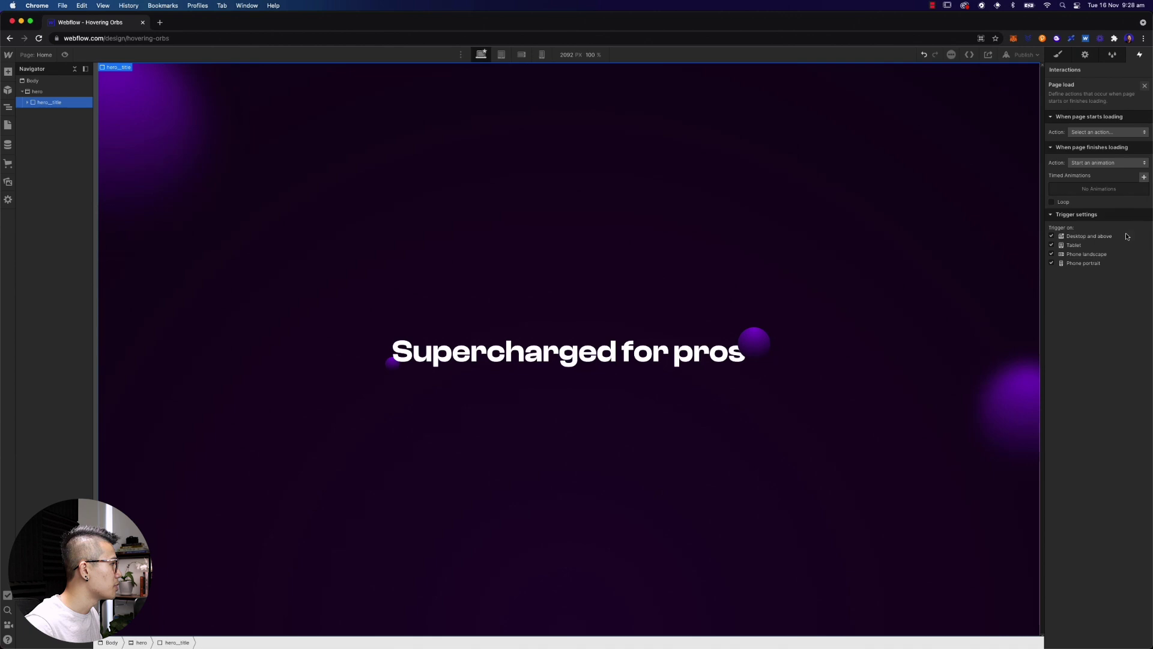
click(1145, 177)
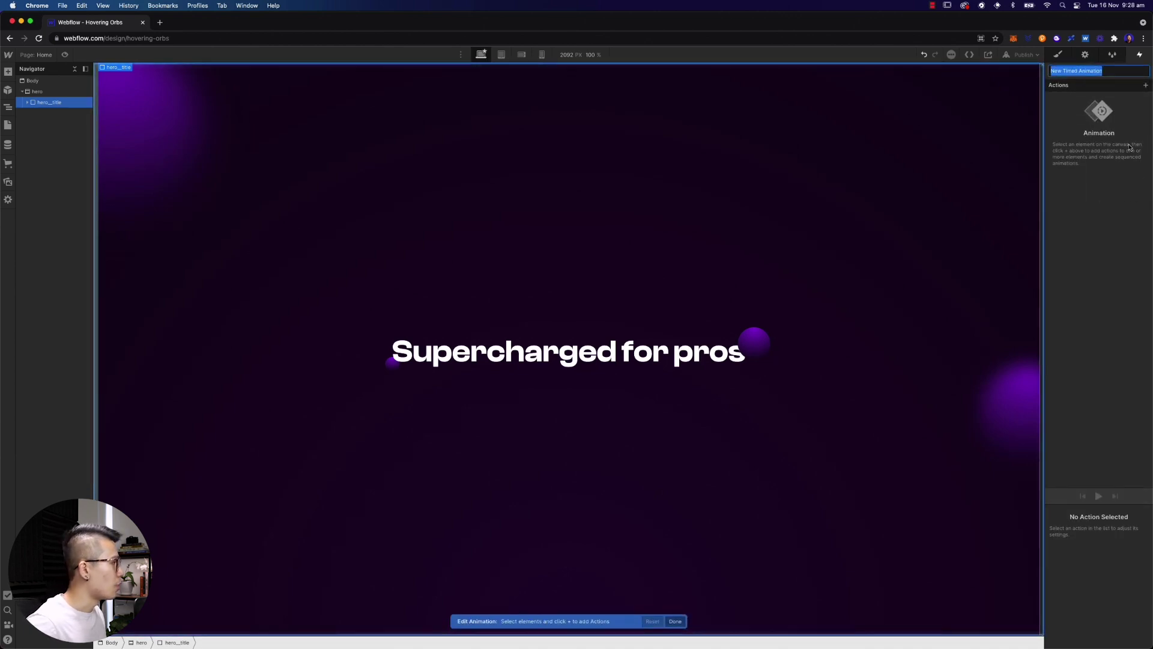
text(Orb)
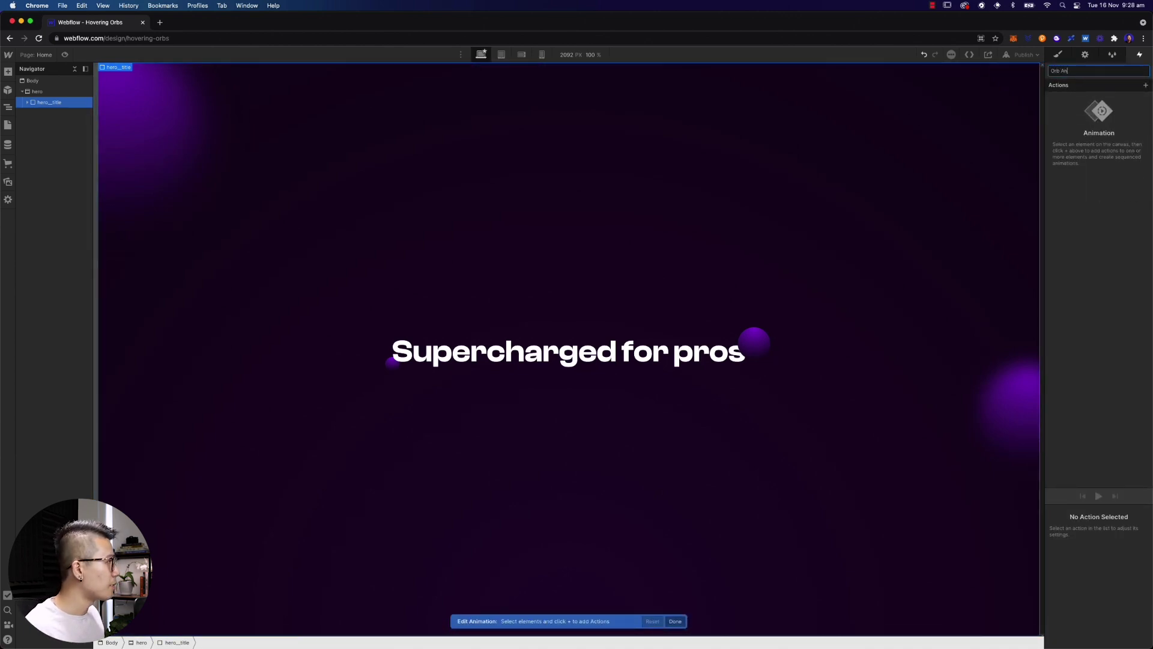
key(Return)
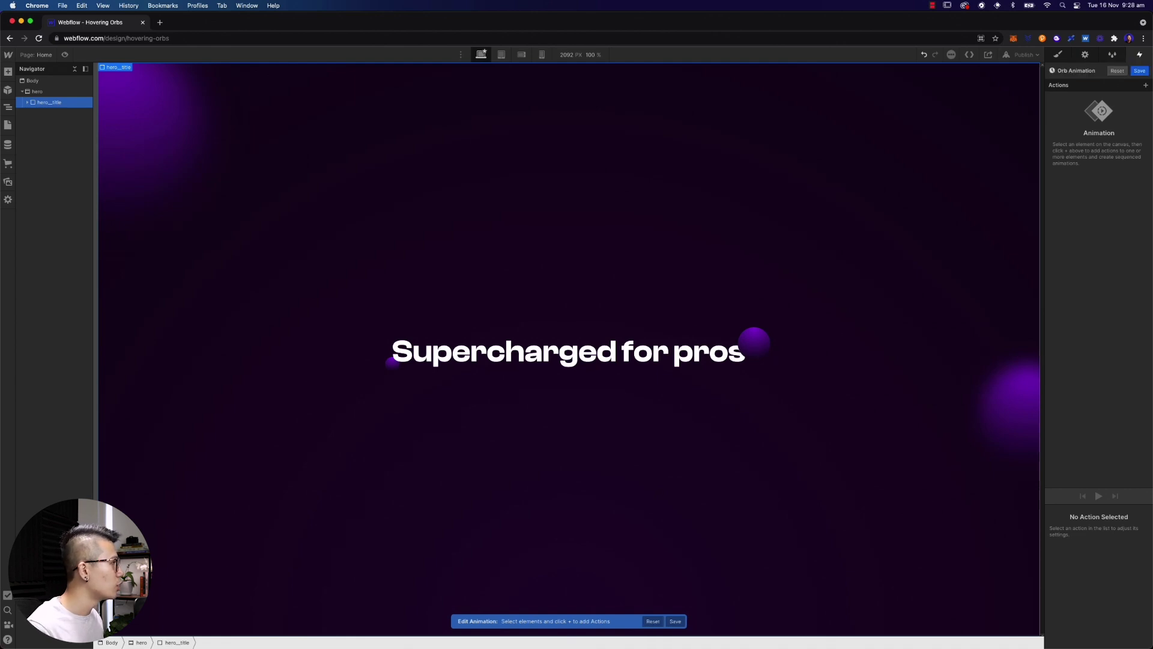
- Add a Move action to Orb Animation and change its target to the mesh orb at the end of the heading
click(1147, 86)
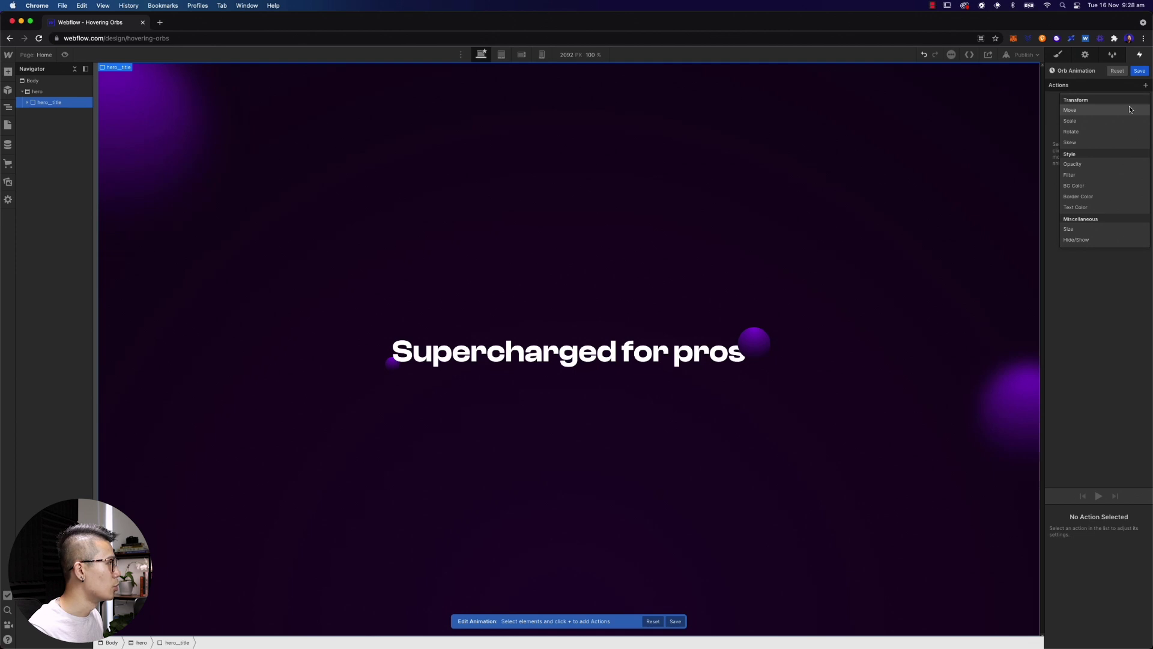
click(1130, 110)
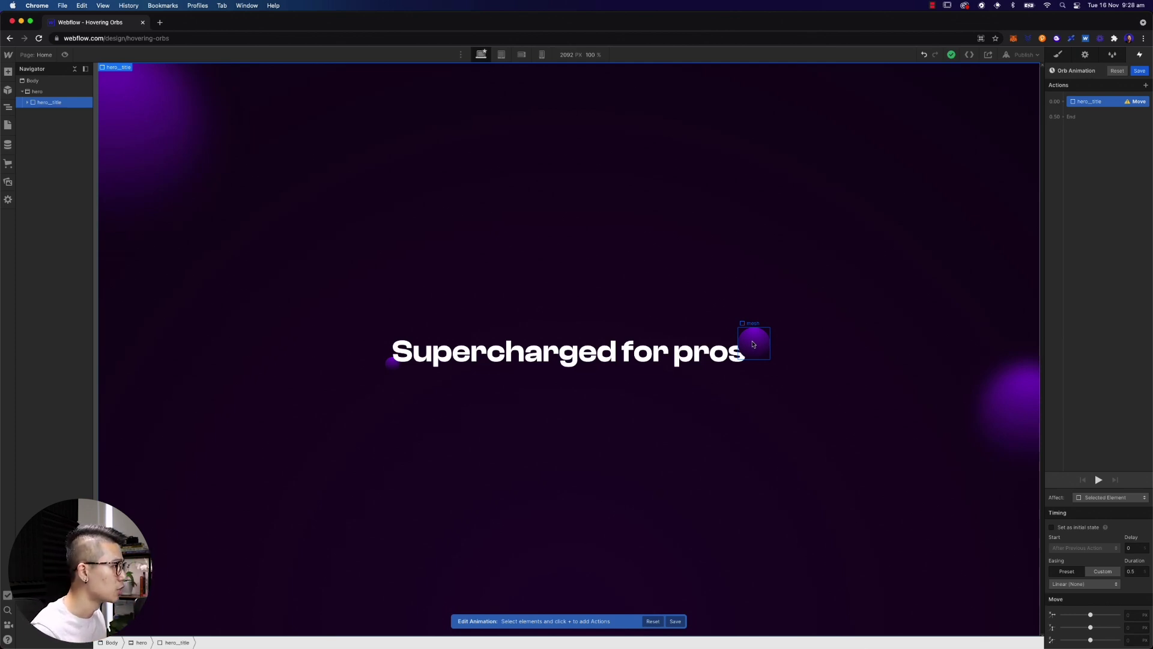
click(753, 343)
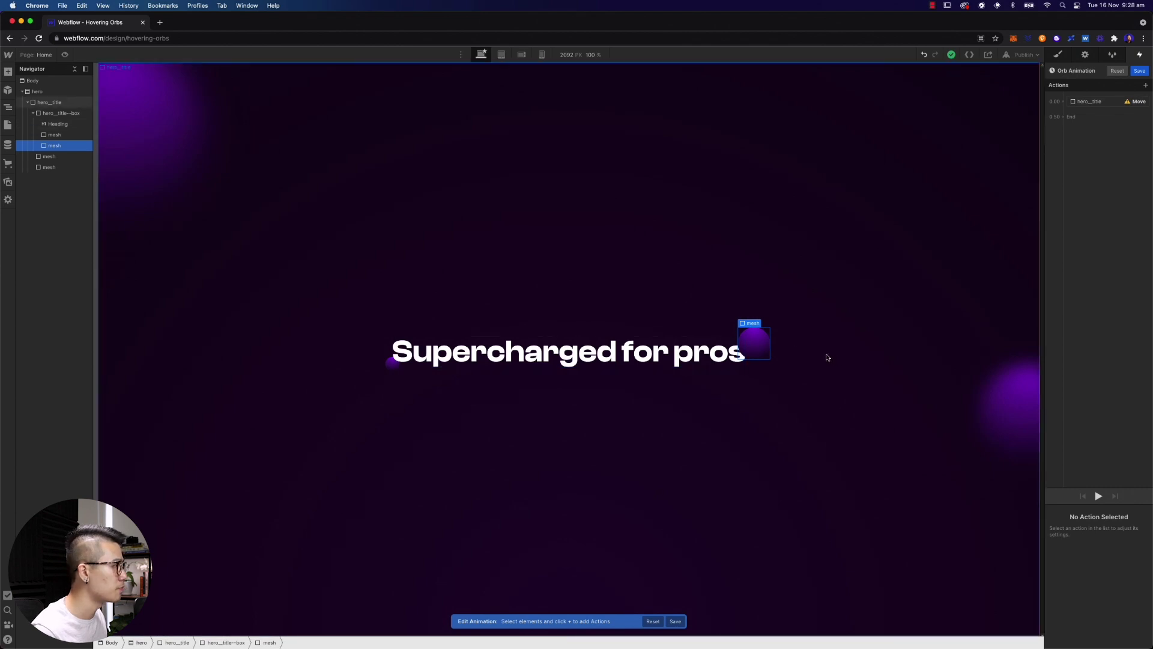
click(1091, 106)
right_click(1087, 106)
click(1096, 126)
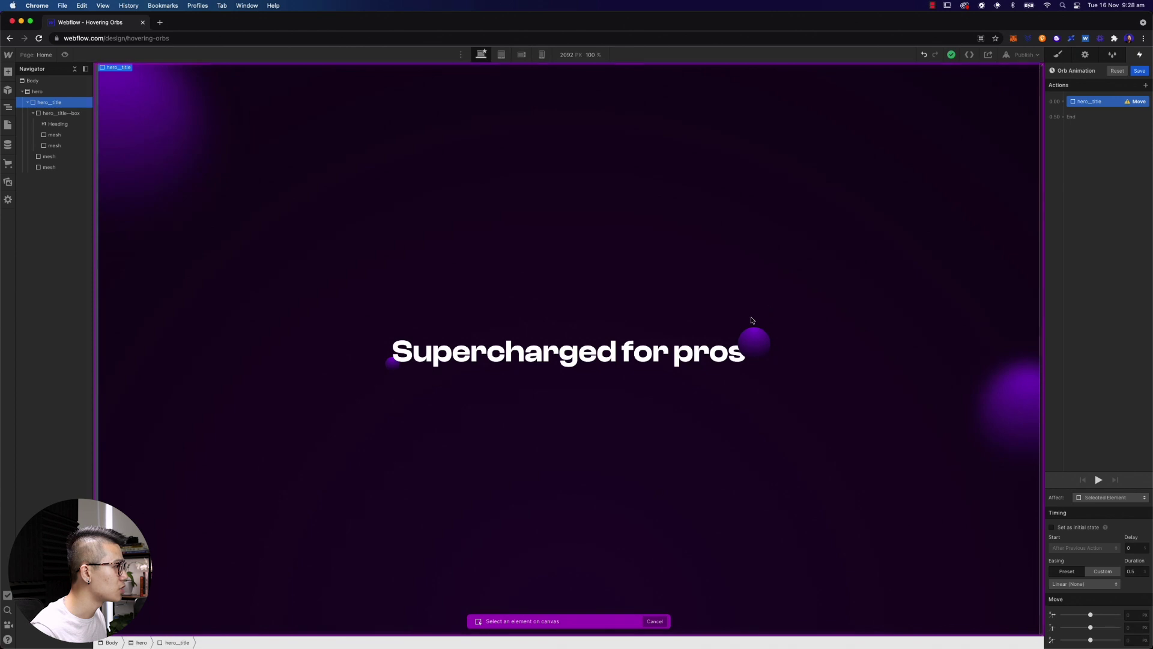
click(756, 343)
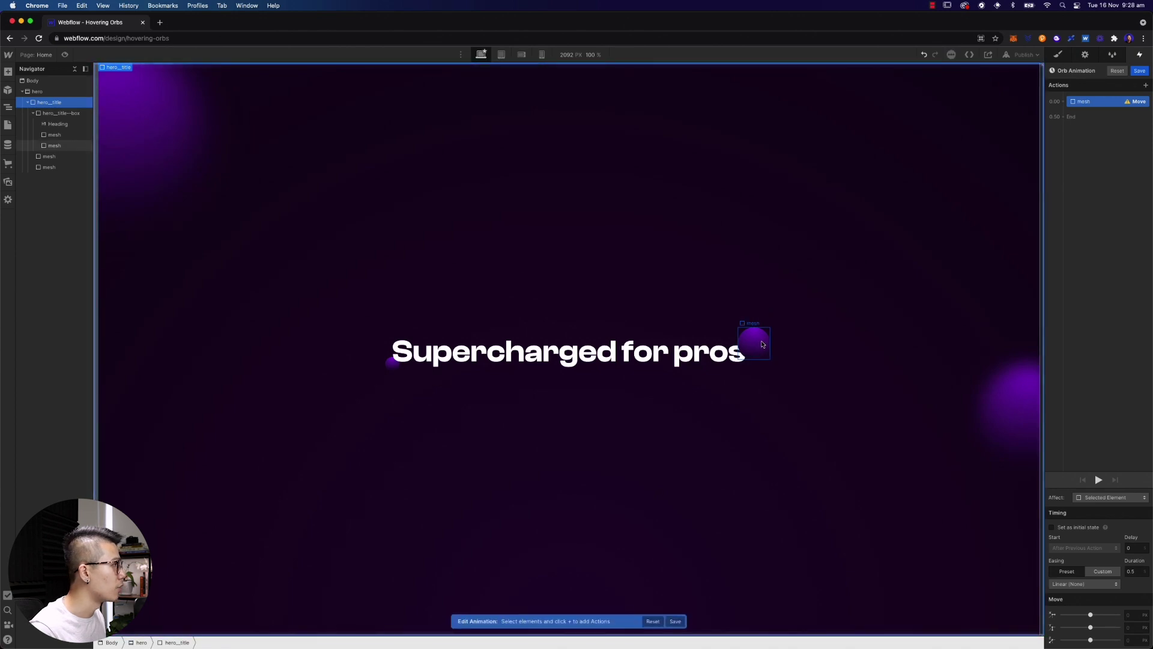
- Make the orb's Move action an initial state with X and Y at 0 px
click(1052, 528)
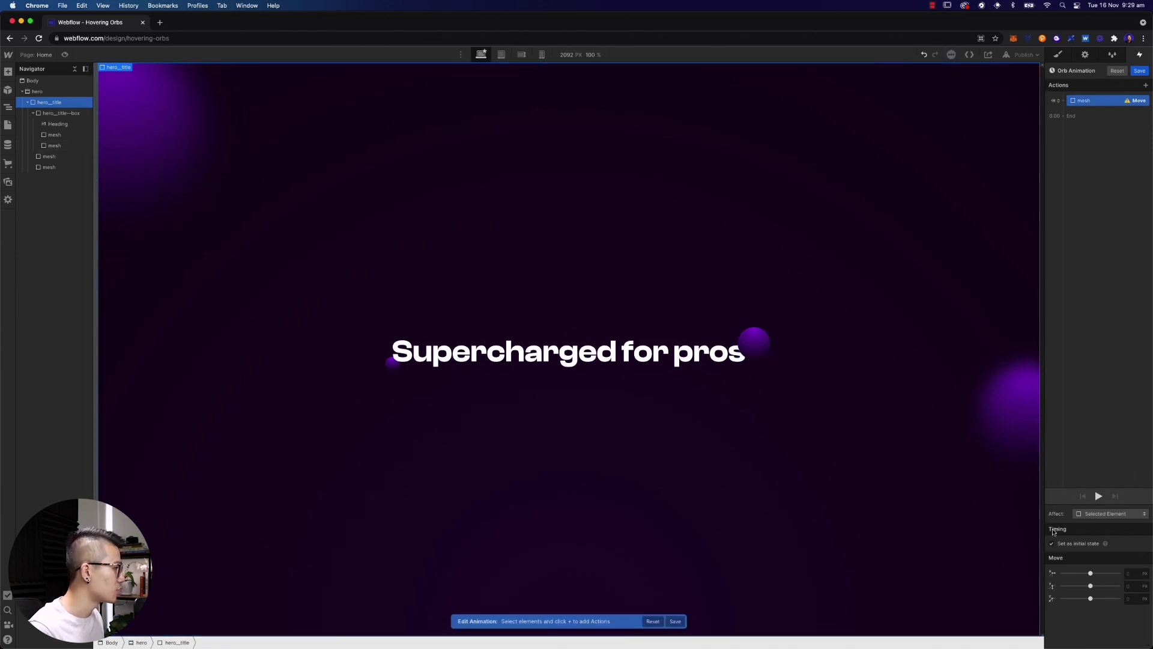
click(1134, 574)
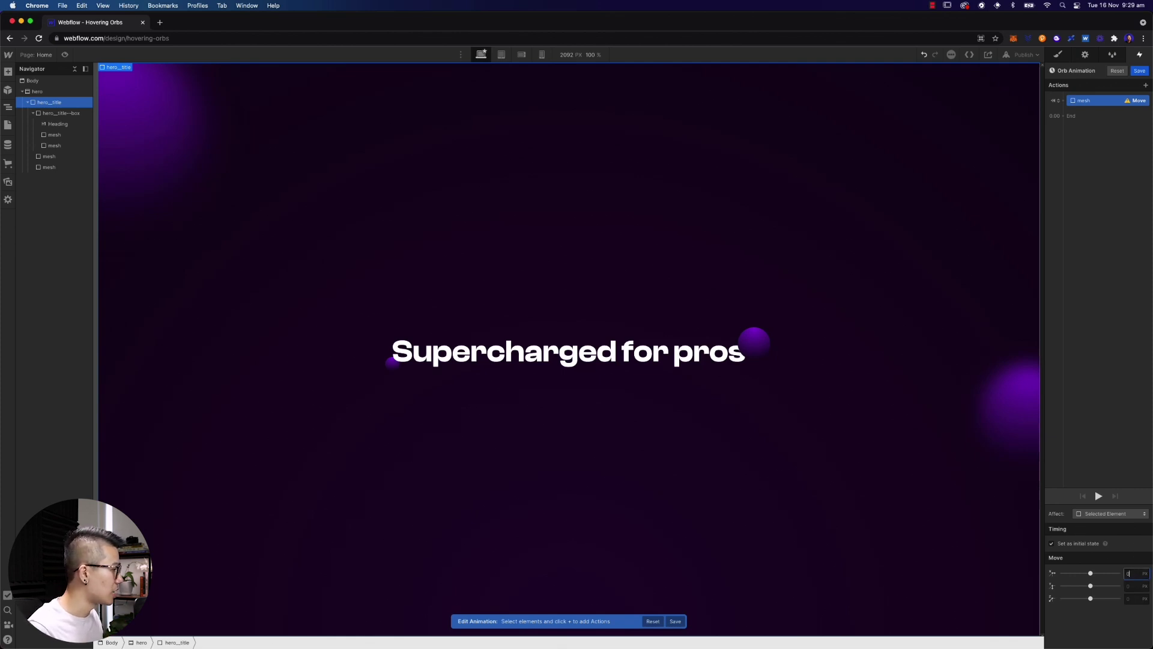
click(1135, 586)
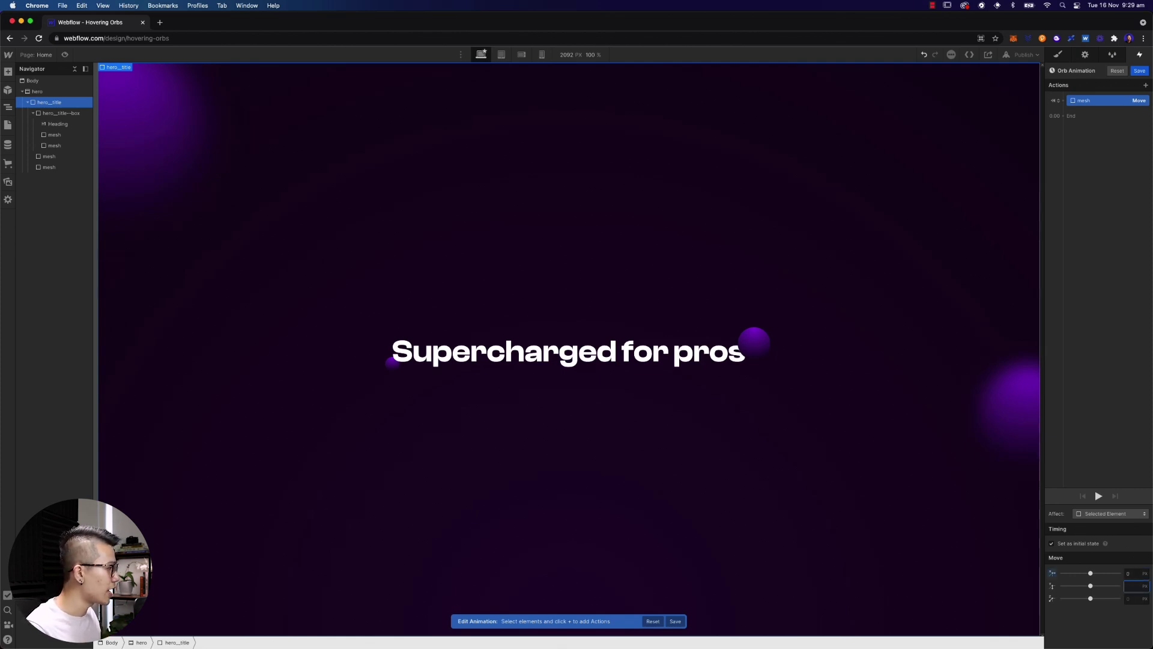
key(Tab)
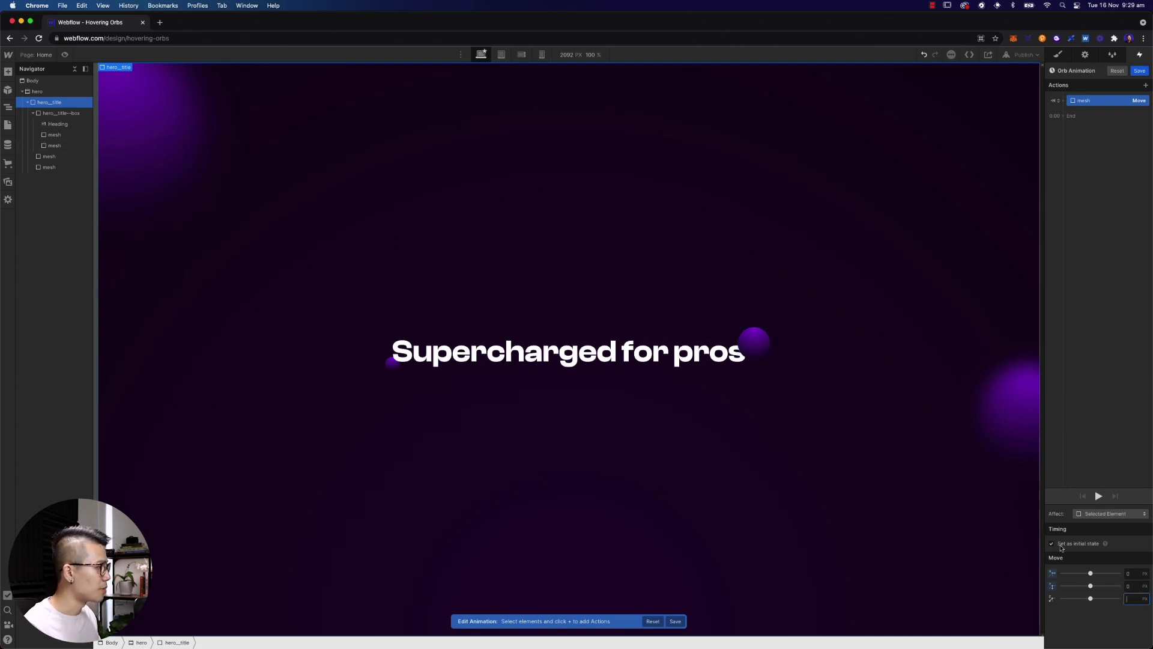
- Duplicate the Move action, retarget the copy to the small orb at the heading's start, and group it with the initial-state action
click(751, 340)
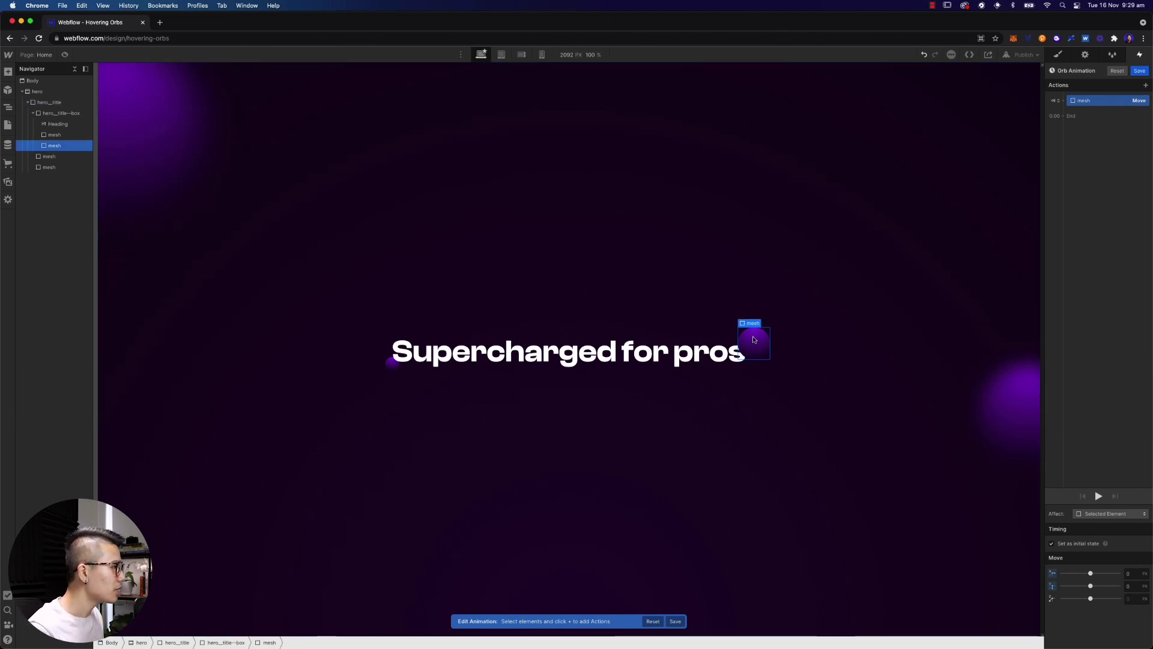
key(super+v)
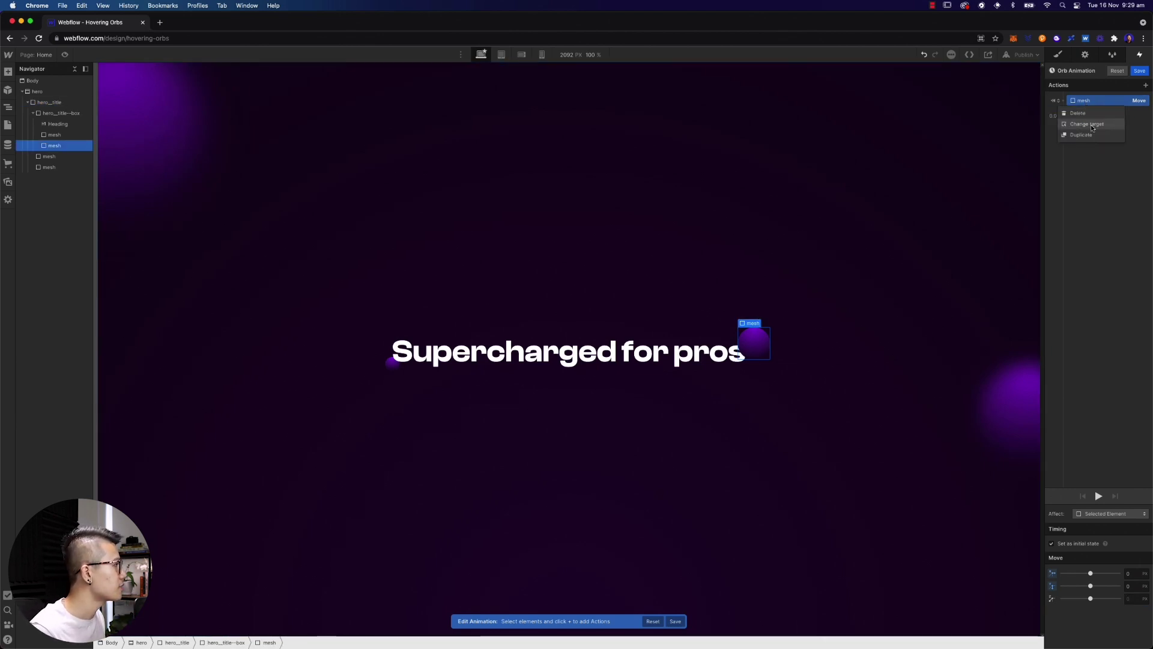
click(1091, 115)
right_click(1091, 115)
click(1091, 140)
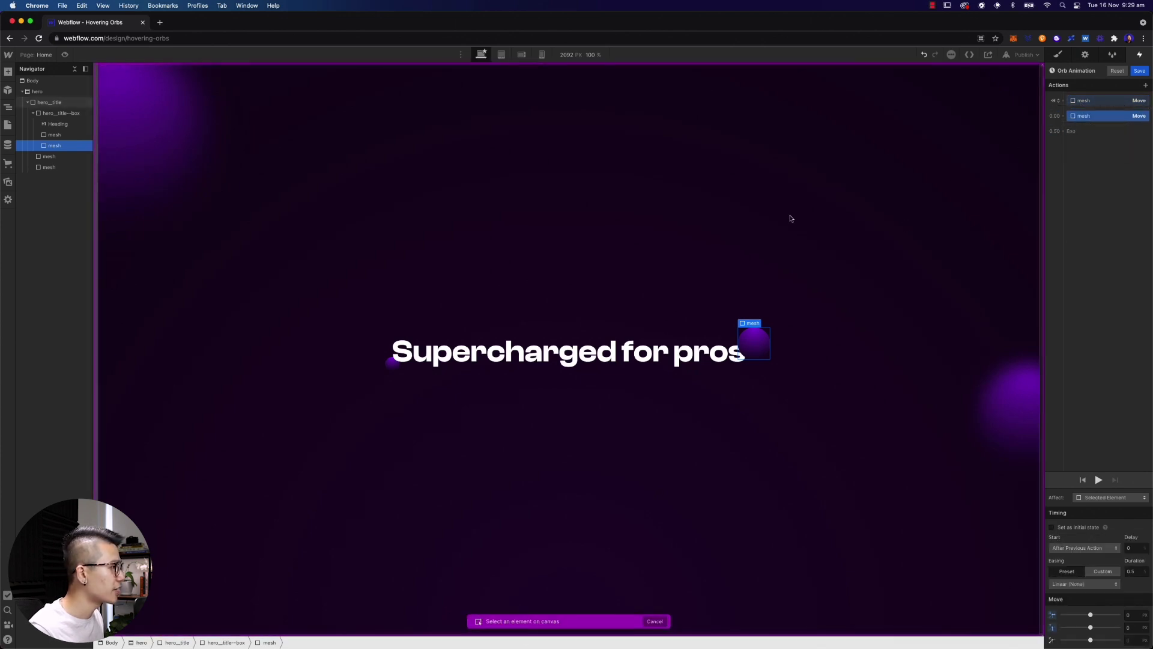
click(391, 366)
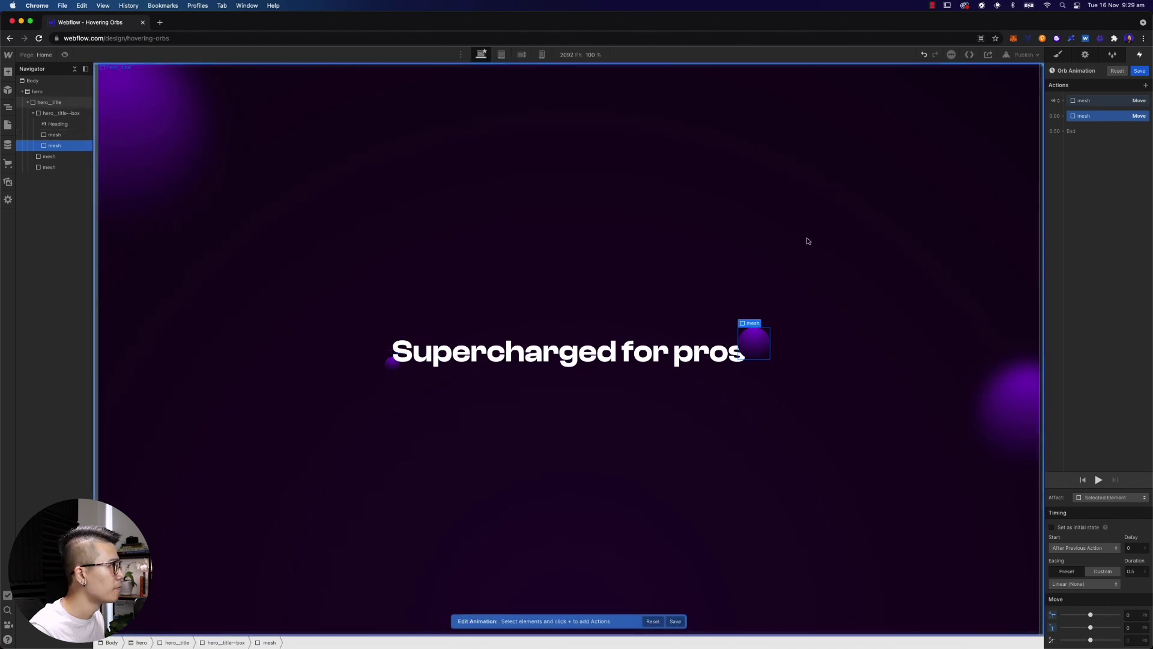
drag(1082, 117, 1083, 104)
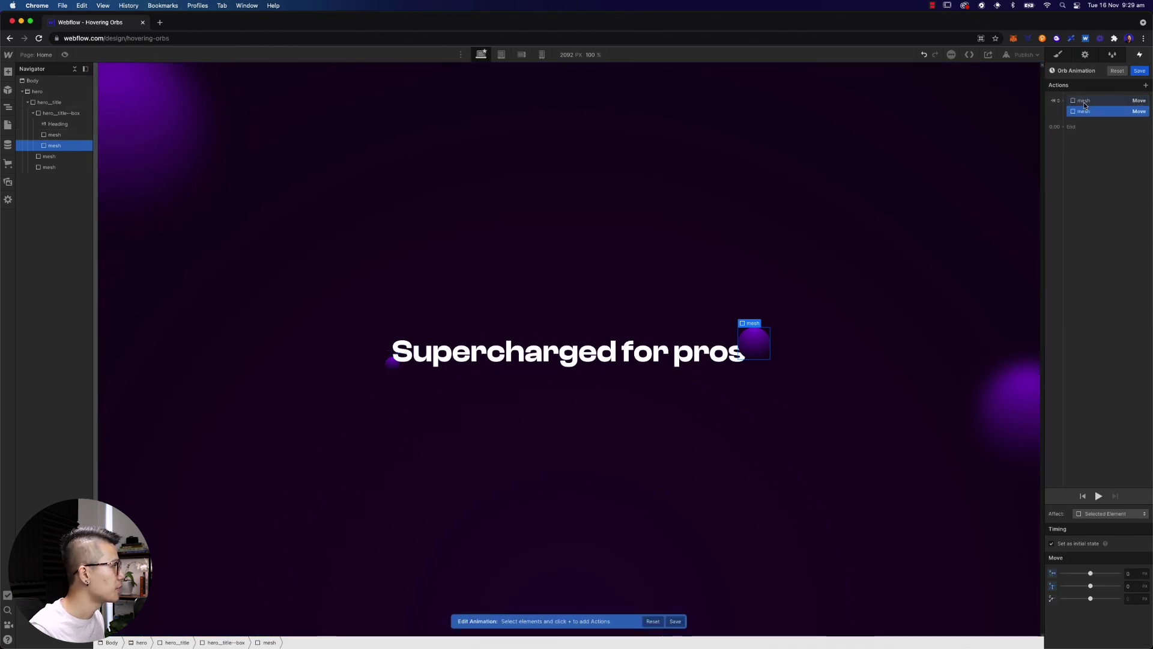
- Duplicate the Move action for the blurred orb at the hero's right edge and group it with the initial-state actions
right_click(1082, 113)
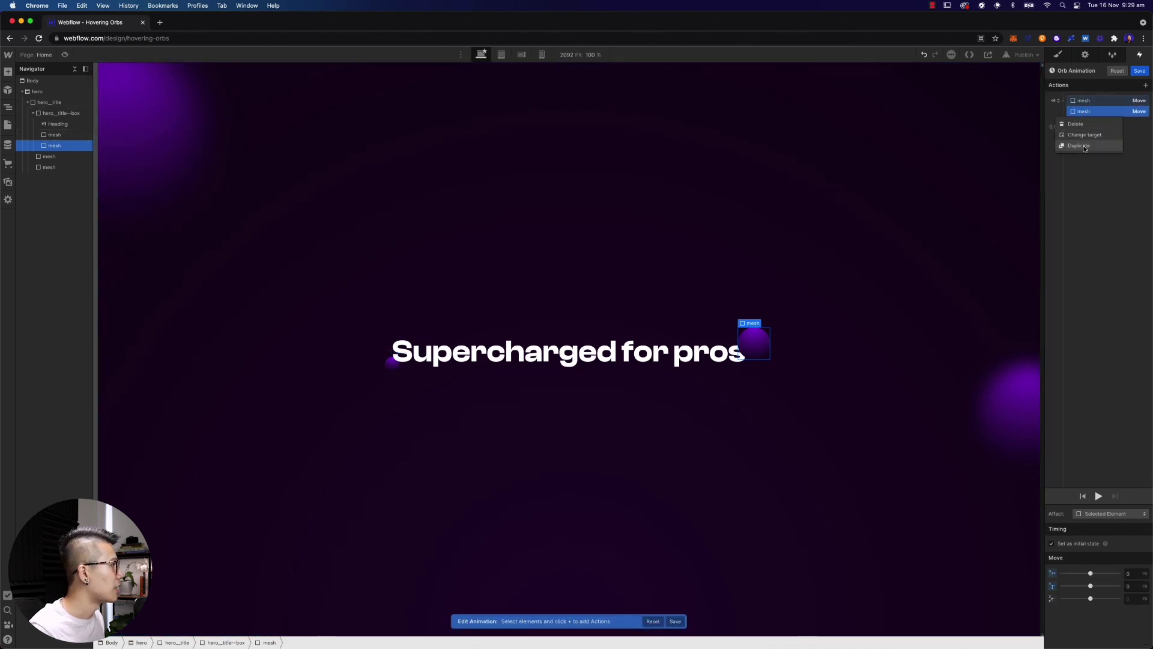
click(1080, 145)
right_click(1083, 128)
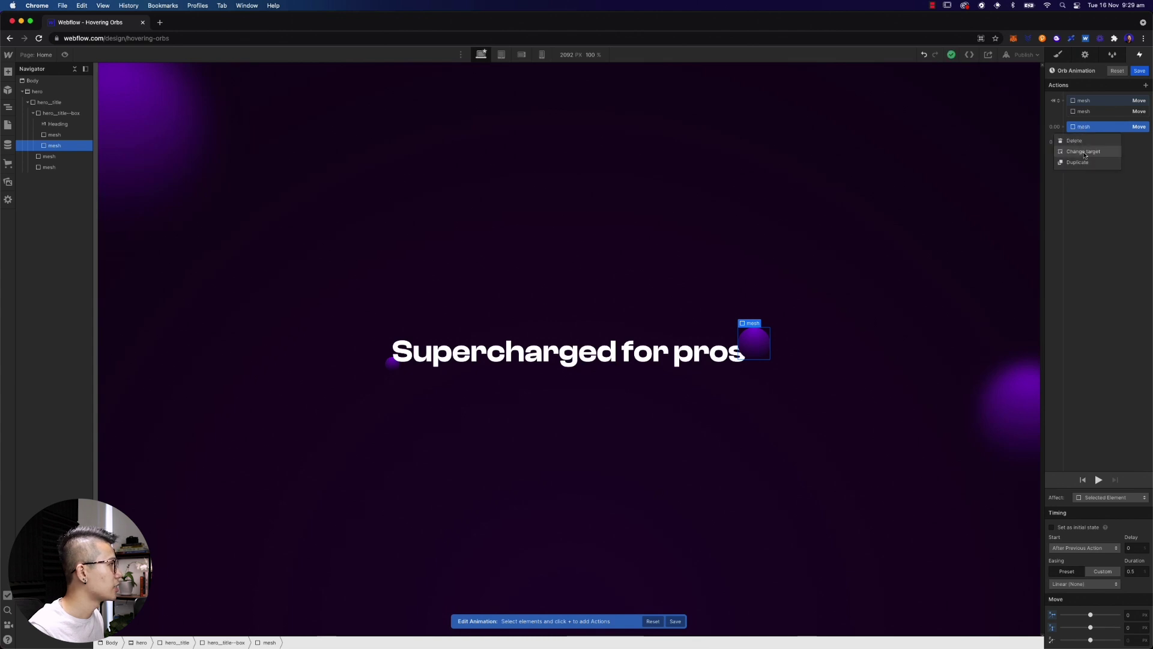
click(1085, 152)
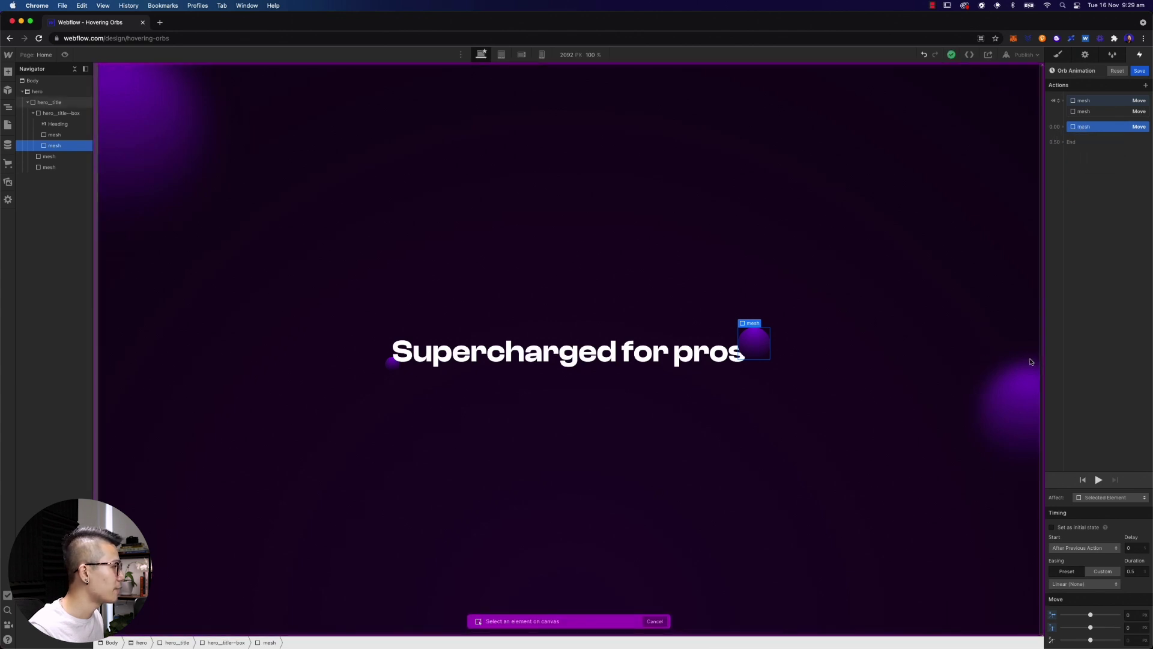
click(1019, 396)
drag(1086, 128, 1088, 161)
- Duplicate the Move action for the large orb in the hero's upper-left corner, group it as an initial state, and check all four actions
click(1083, 141)
click(1087, 161)
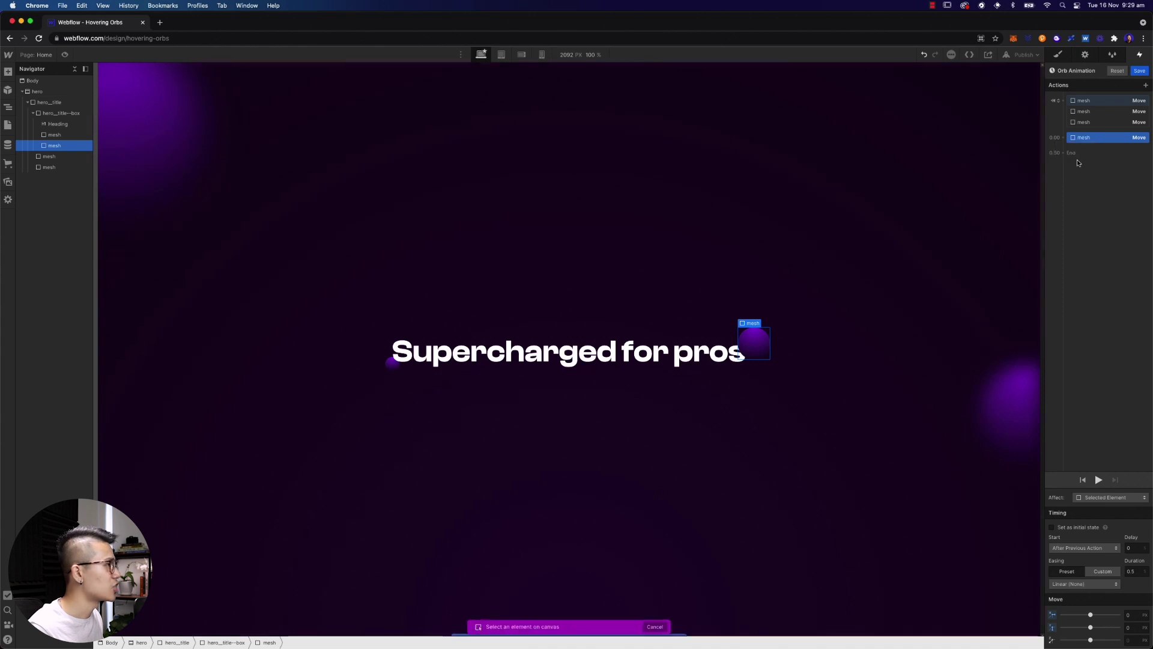
click(144, 114)
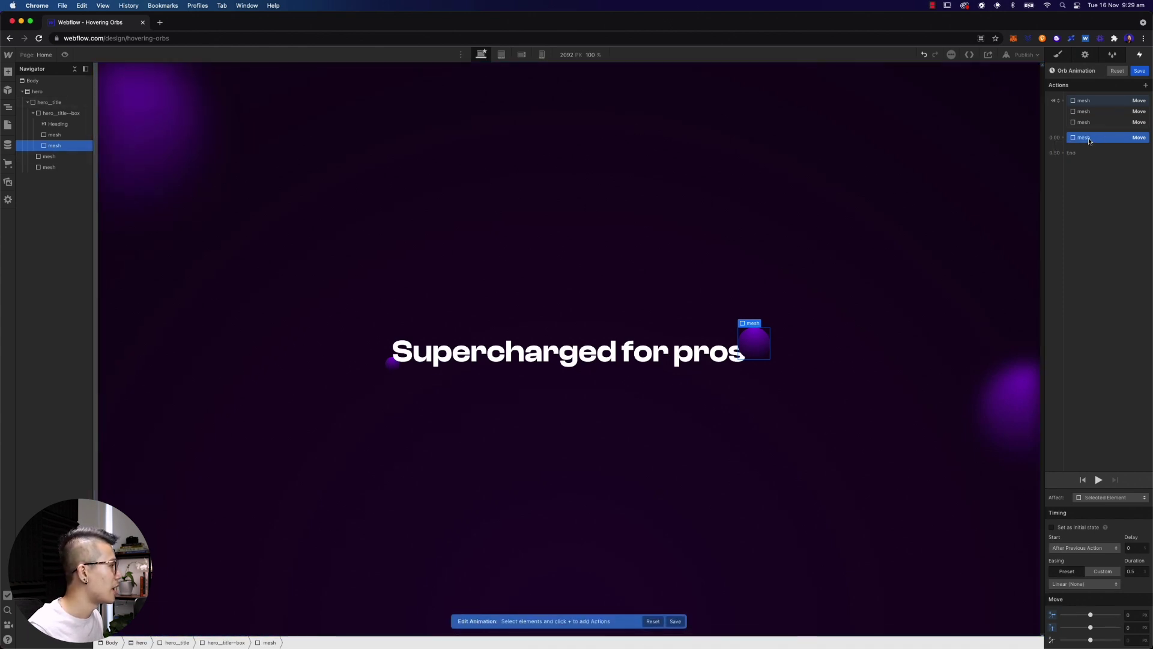
drag(1102, 142, 1097, 122)
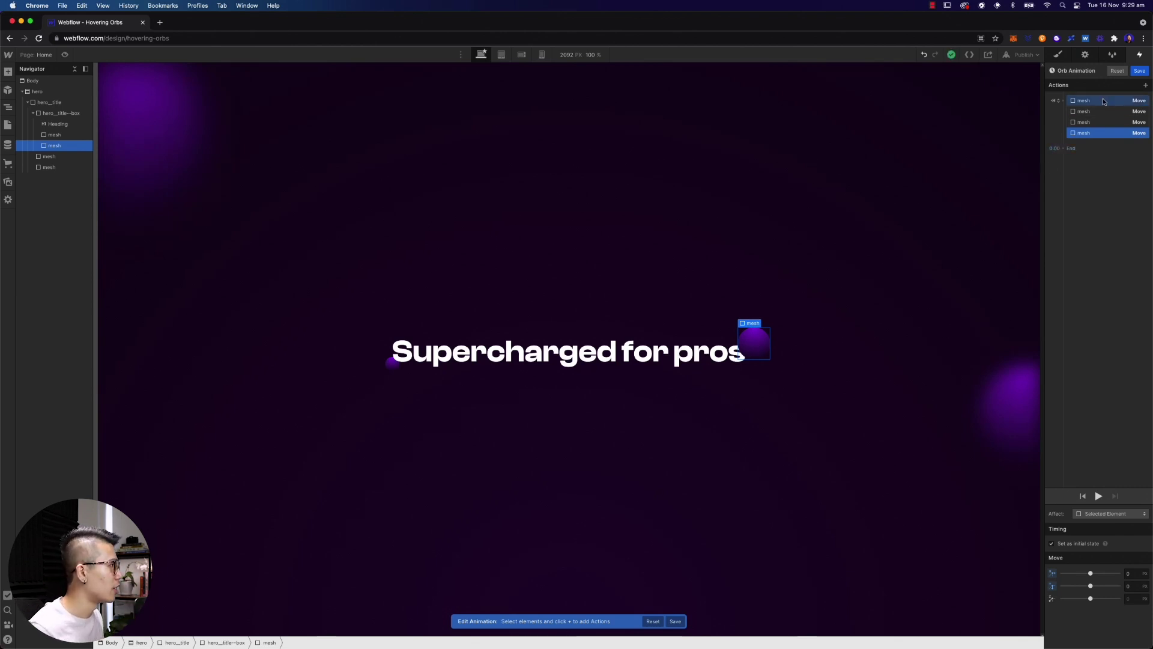
shift+click(1102, 103)
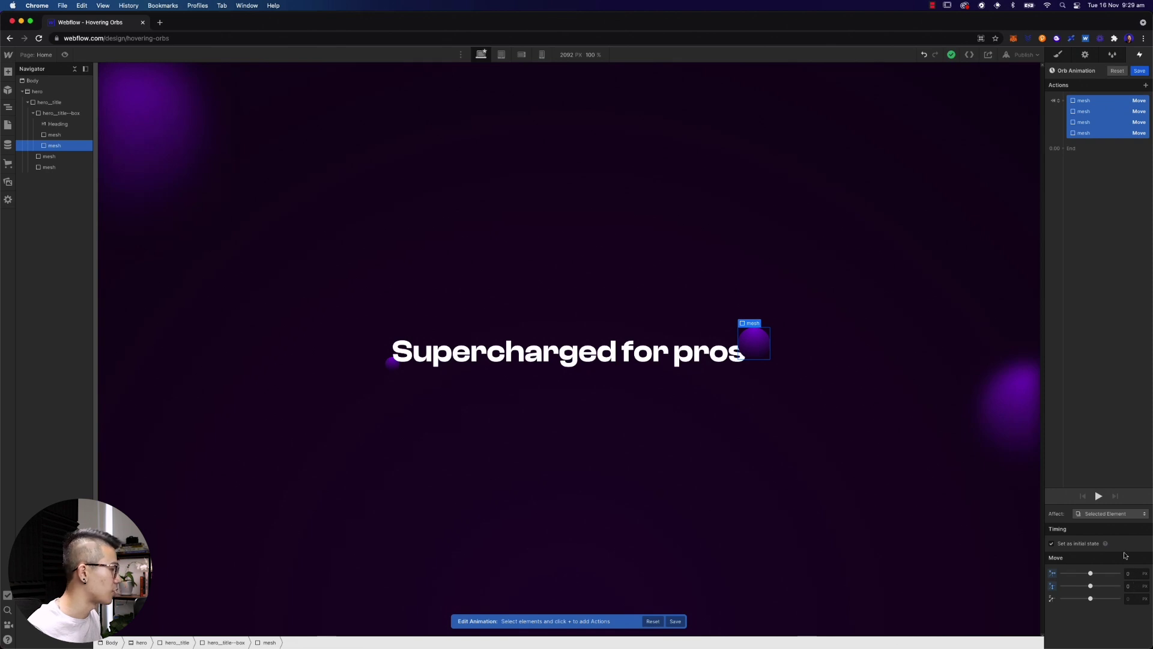
click(1135, 224)
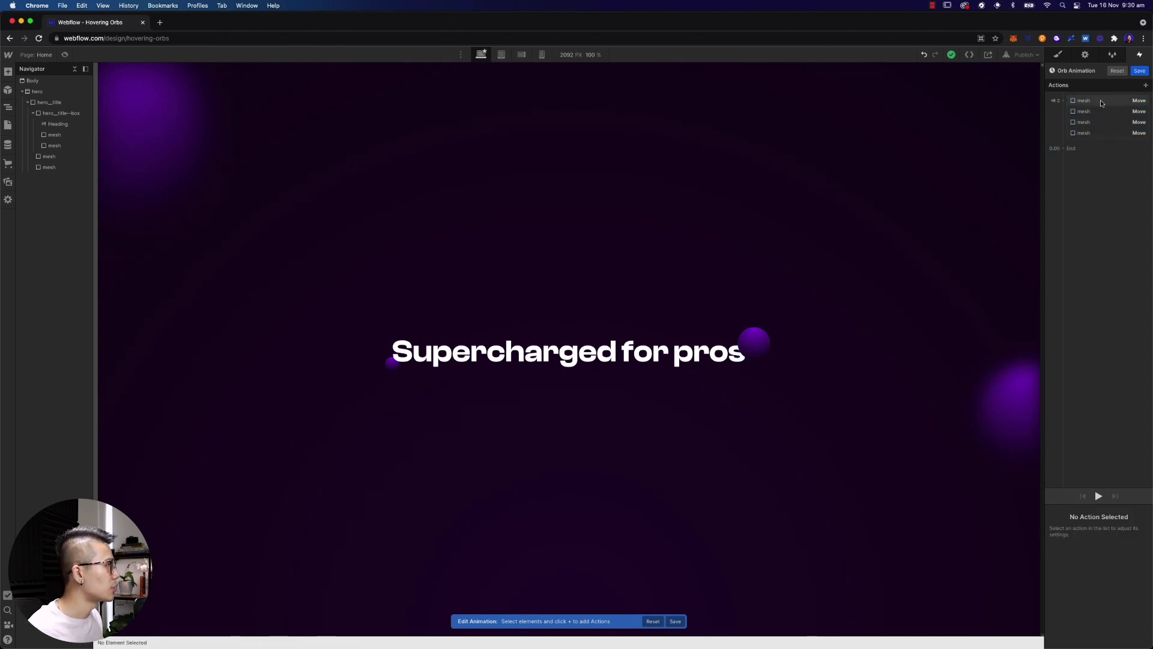
- Duplicate all four initial-state orb Move actions into a second timed group placed after the initial states
click(1101, 100)
shift+click(1103, 133)
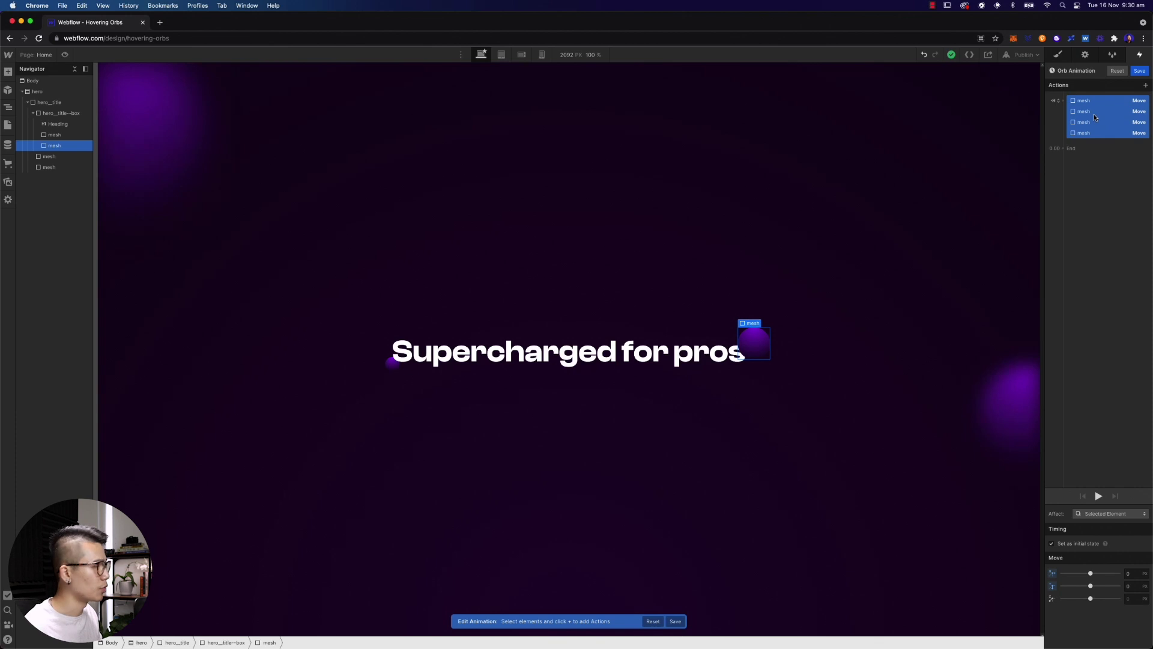
drag(1095, 117, 1113, 150)
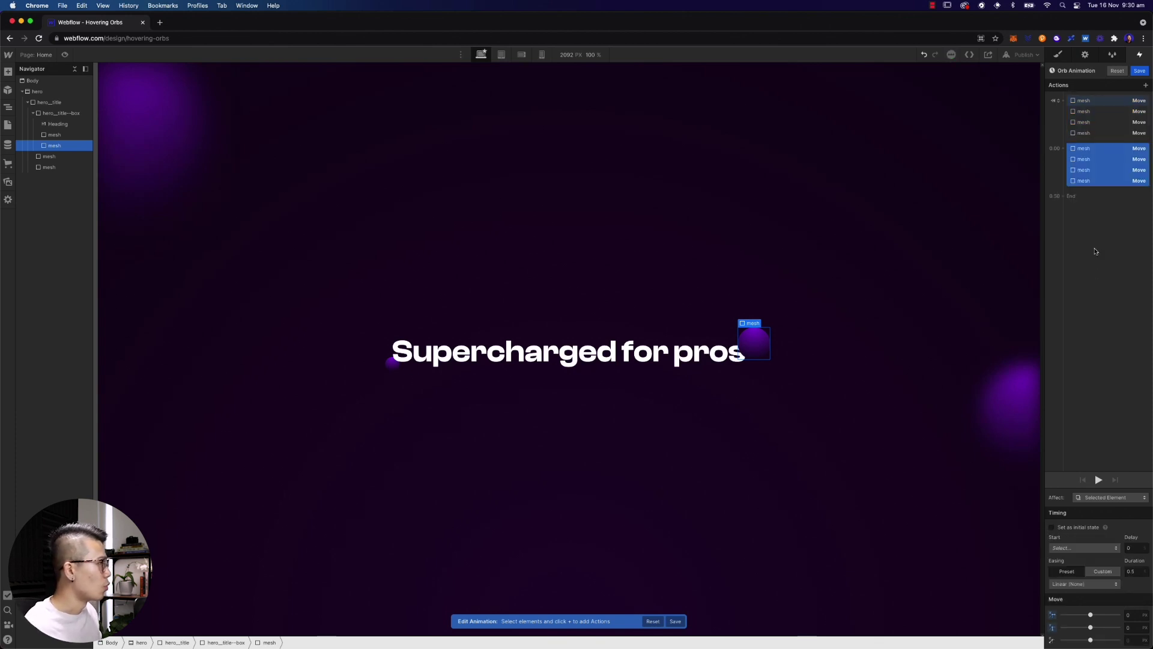
click(1104, 223)
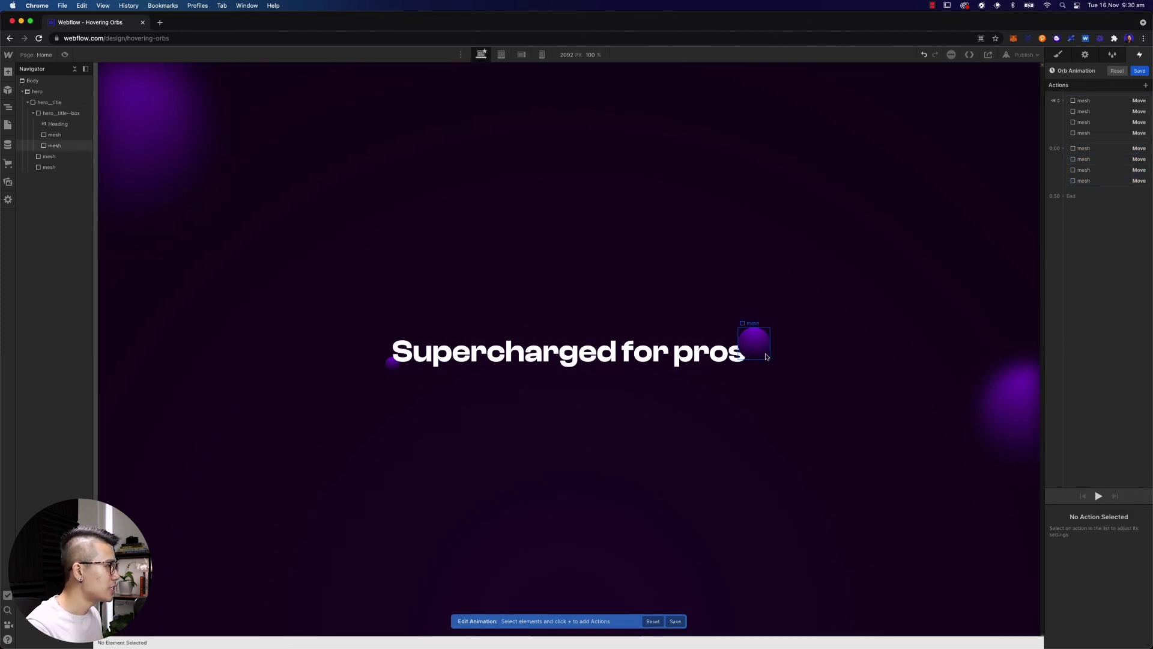
- Give the second-group Move action of the orb at the heading's end Ease In Out easing, a 2 s duration and Y 32 px
click(742, 349)
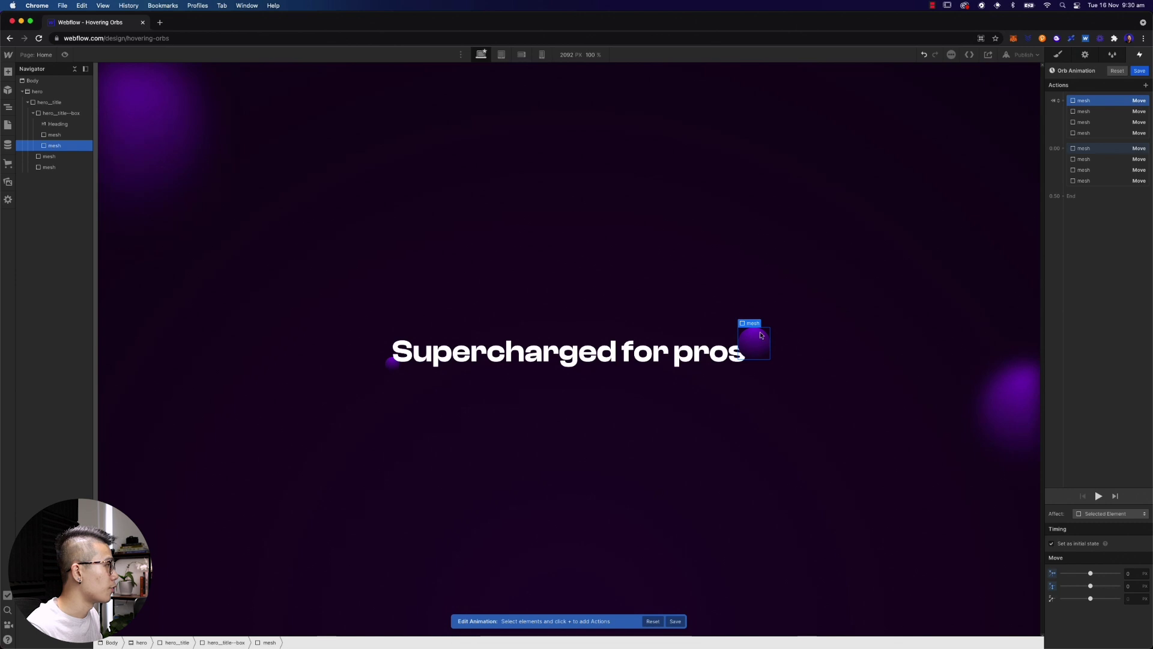
click(1101, 151)
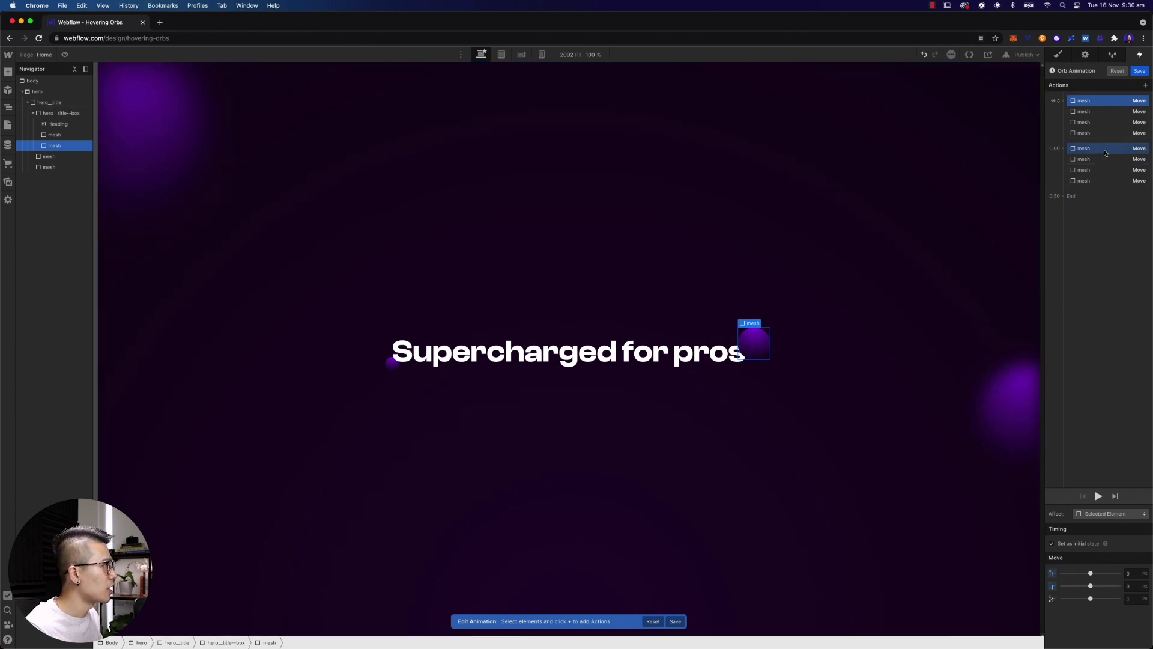
click(1103, 154)
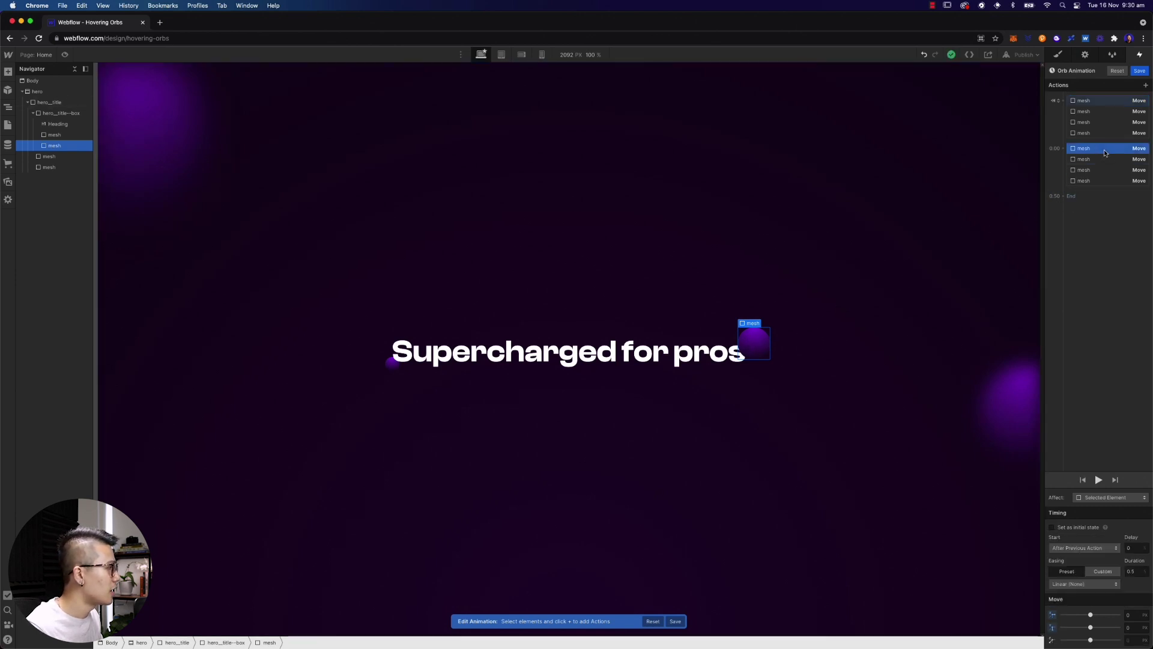
click(1104, 584)
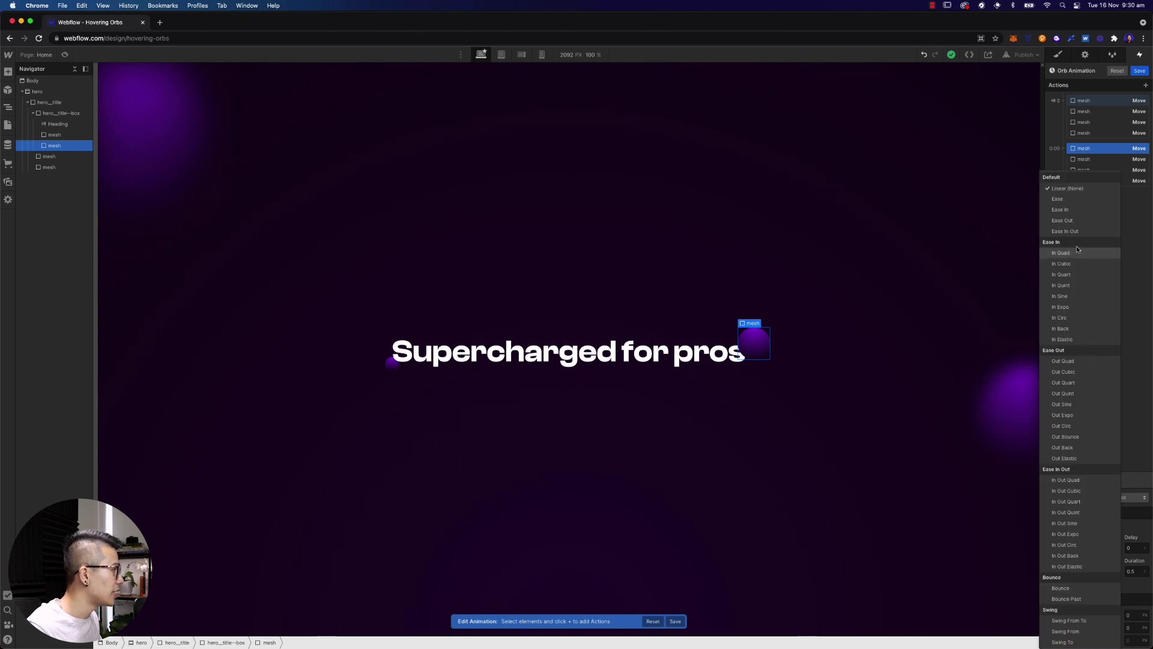
click(1075, 231)
click(1133, 570)
text(2)
key(Return)
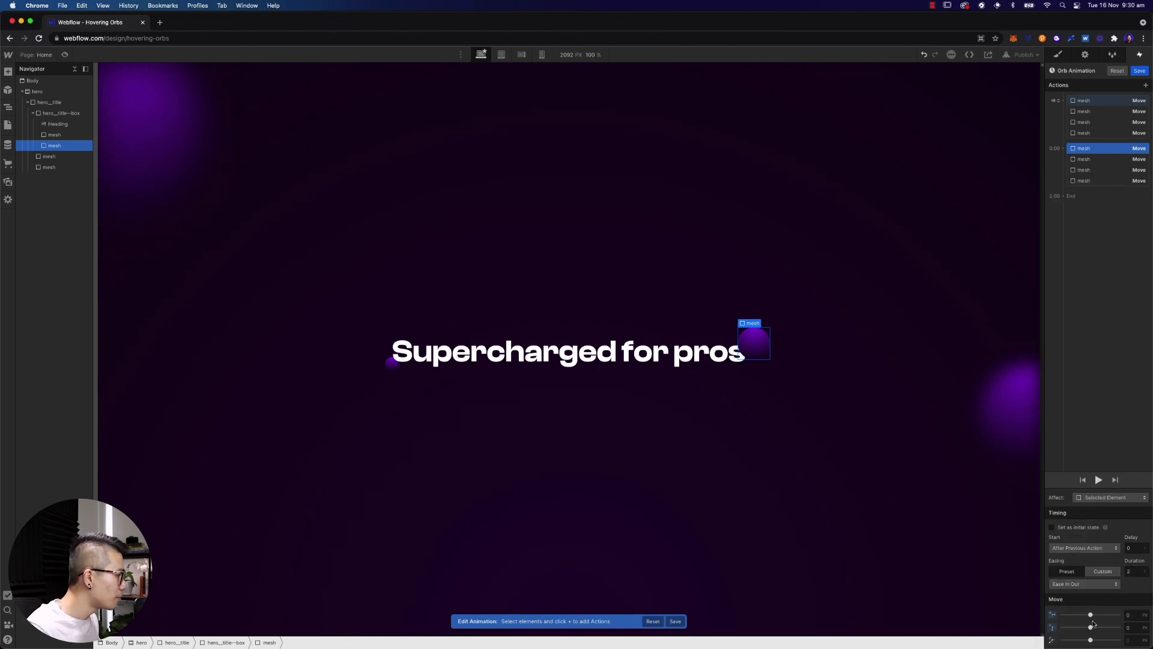
drag(1091, 627, 1093, 627)
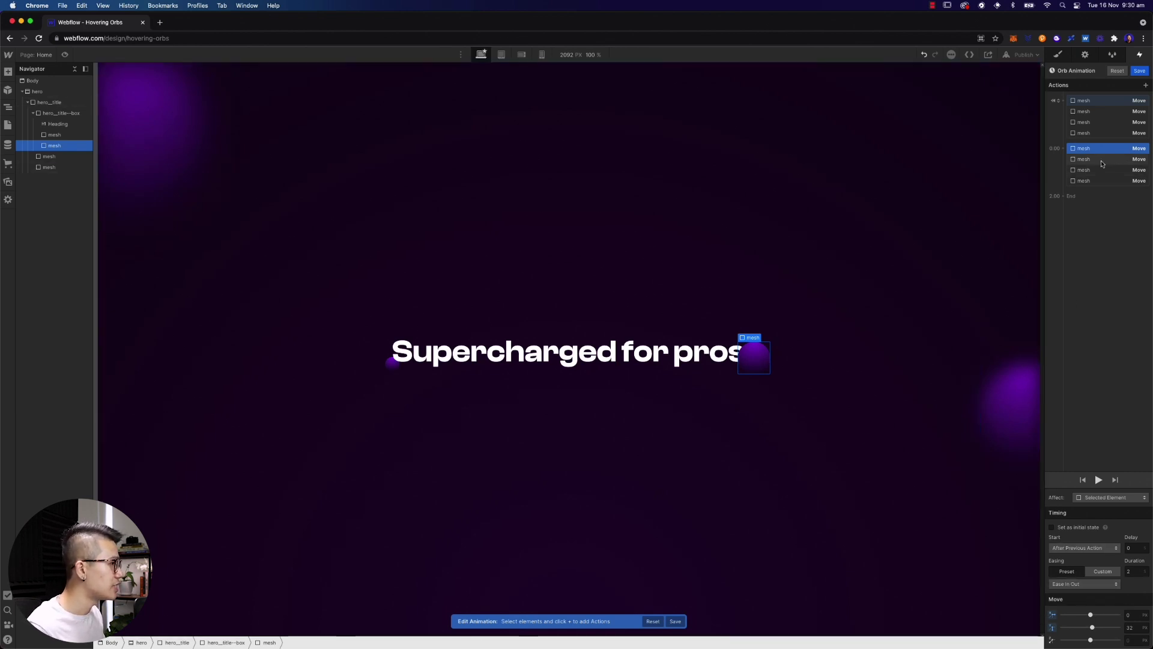
- Give the second-group Move action of the small orb at the heading's start Ease In Out easing, a 2 s duration and Y -24 px
click(391, 370)
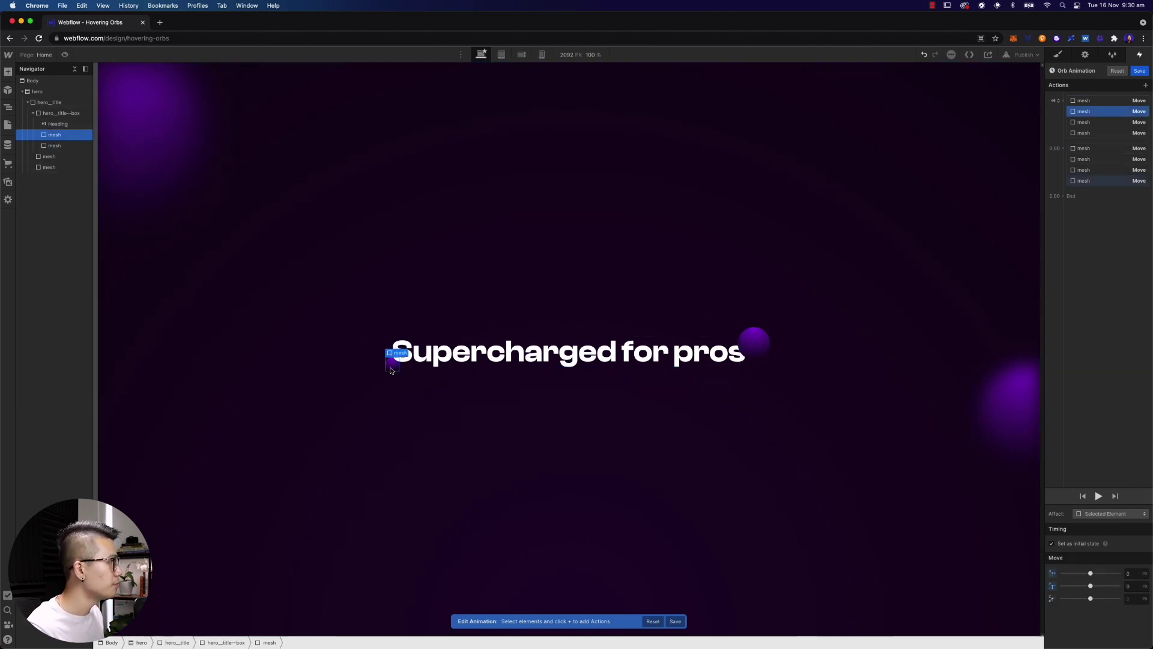
click(1095, 183)
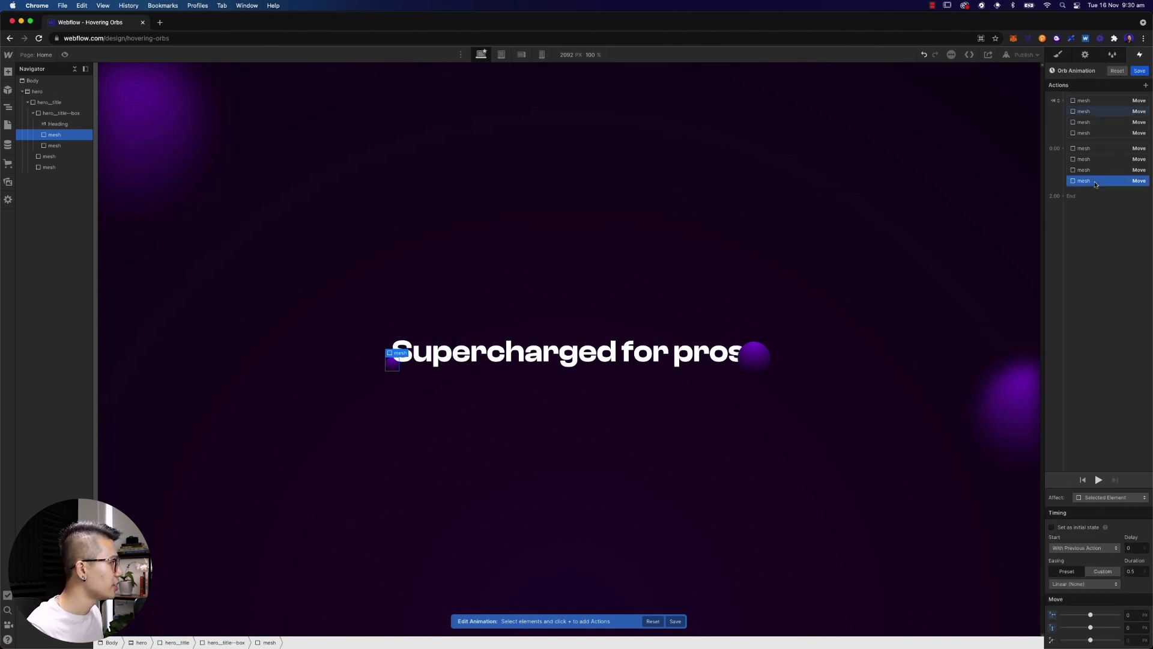
click(1097, 497)
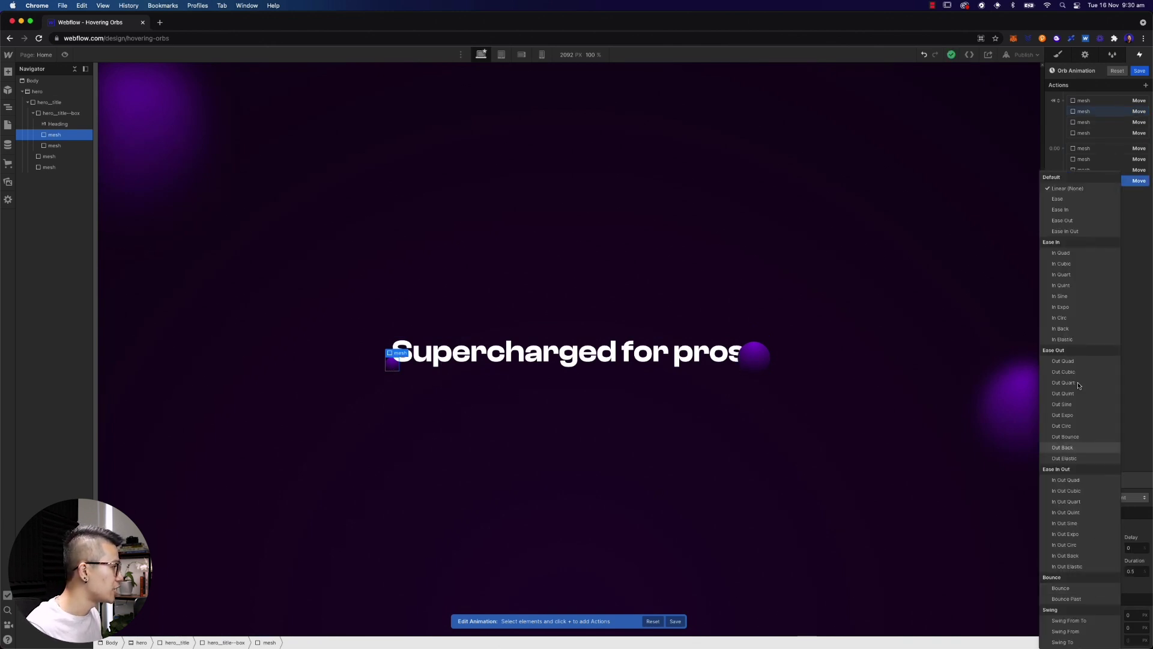
click(1084, 230)
click(1136, 572)
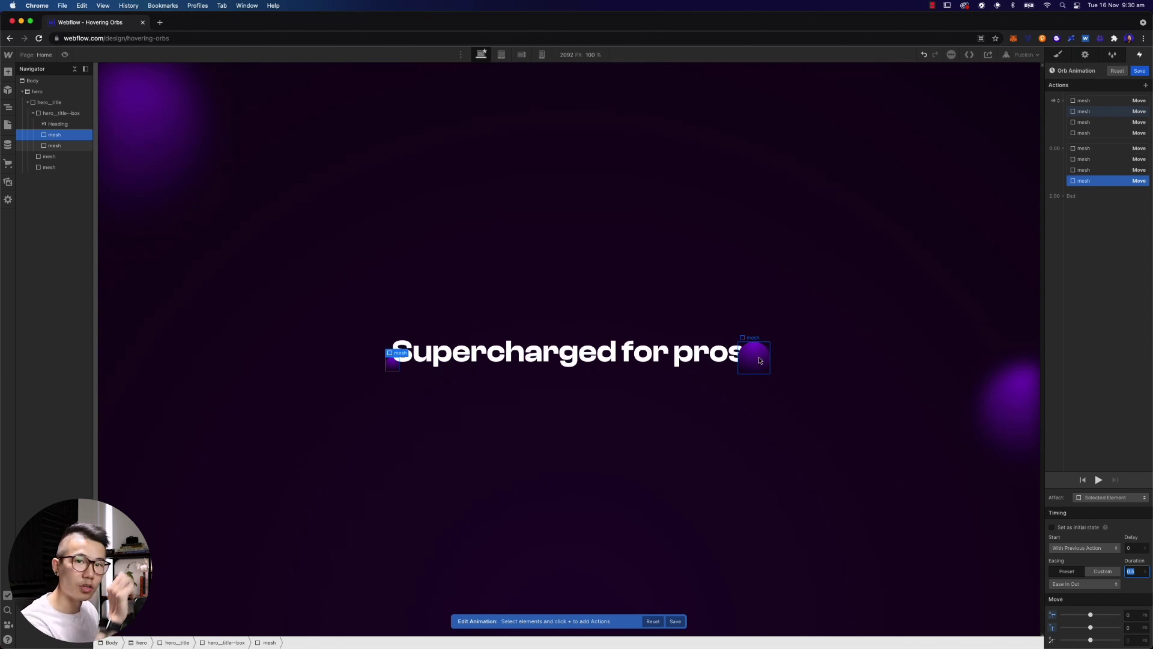
text(2)
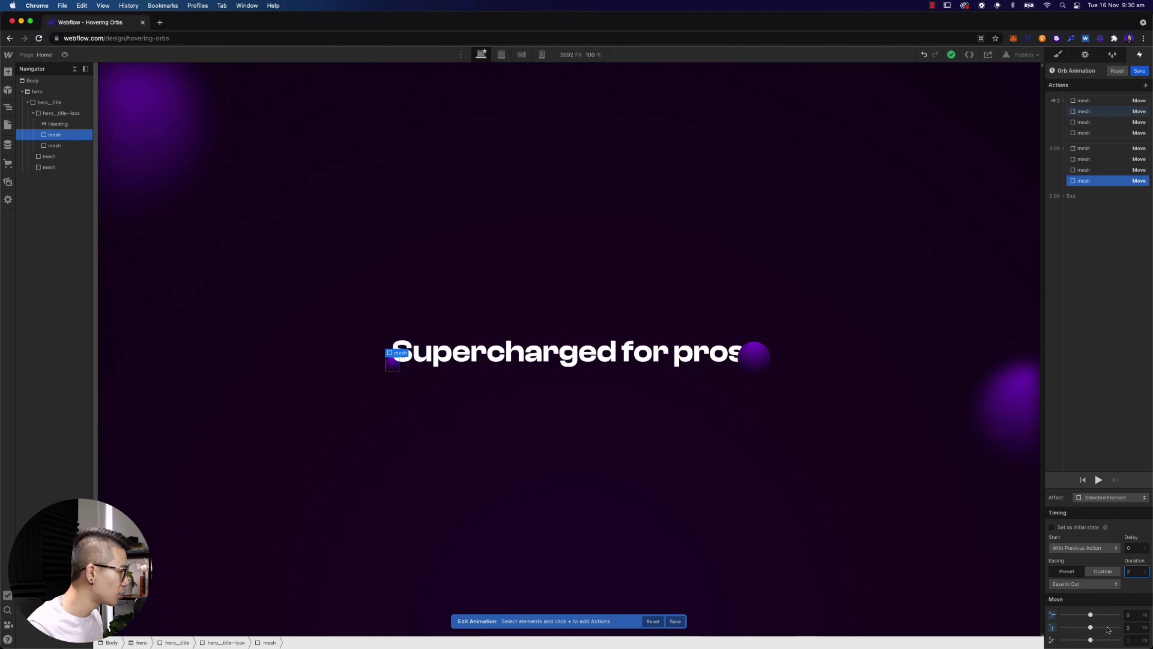
drag(1094, 628, 1089, 628)
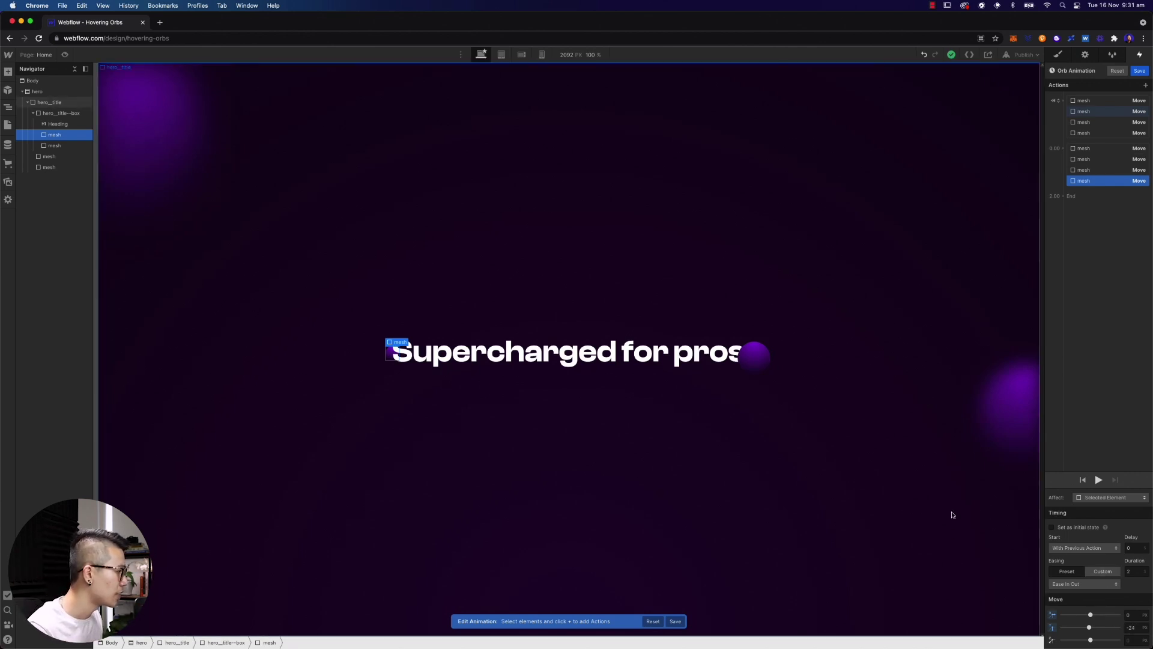
- Give the second-group Move action of the hero's right-edge orb Ease In Out easing, a 4 s duration and Y -160 px
click(1000, 418)
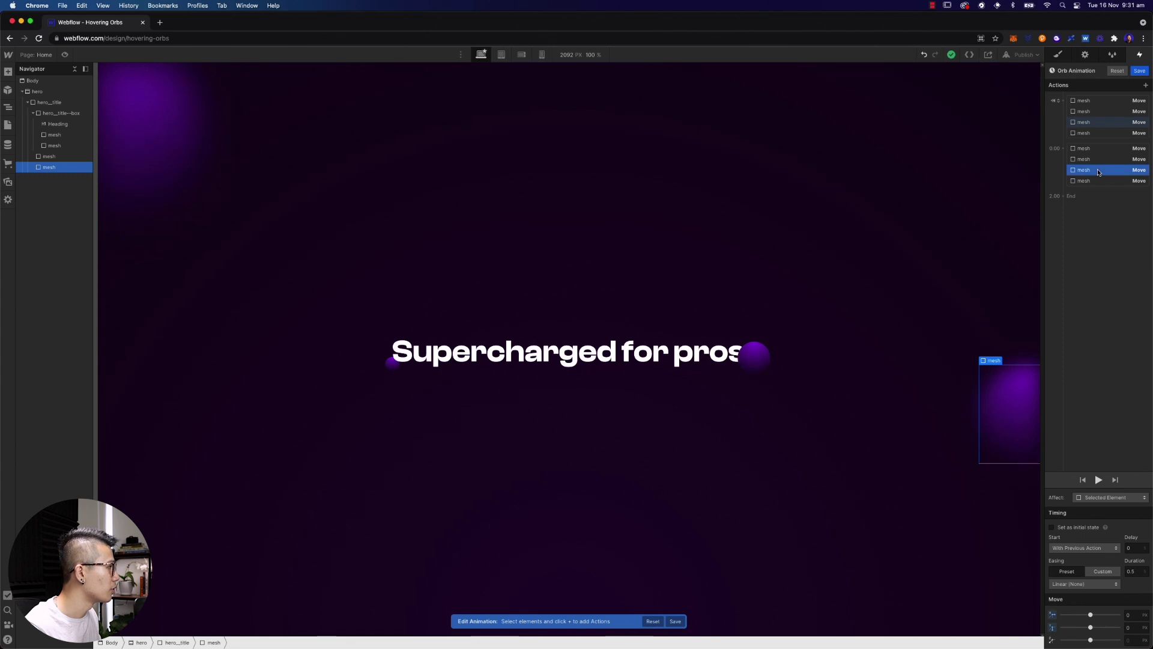
click(1084, 584)
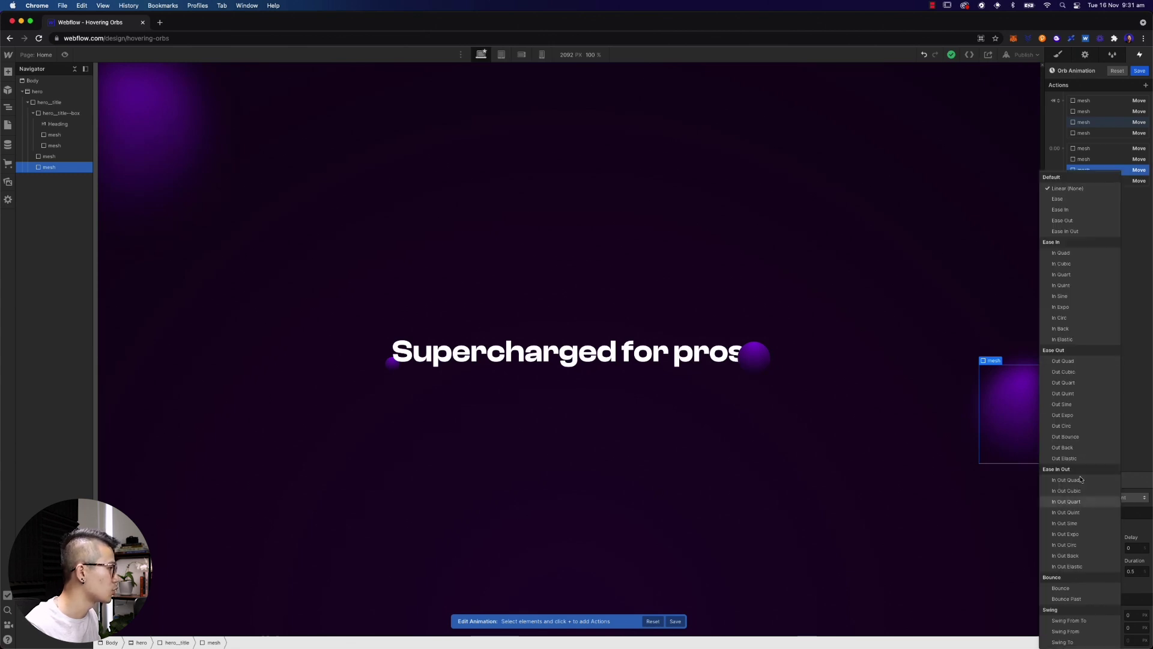
click(1087, 232)
click(1133, 573)
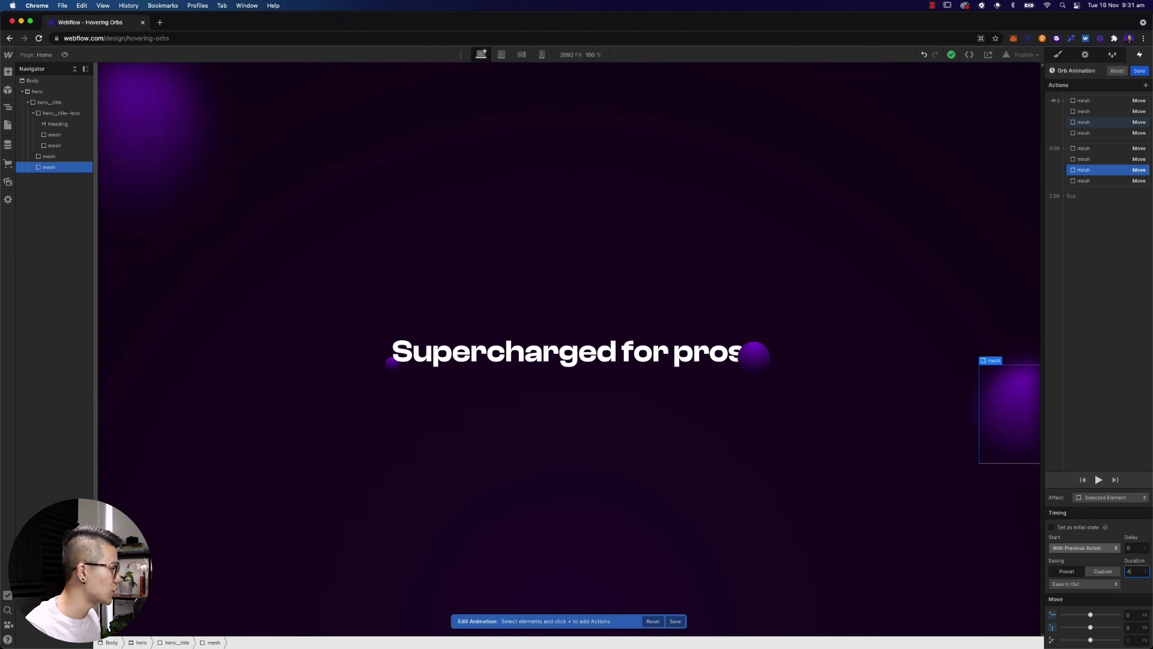
key(Return)
drag(1091, 628, 1082, 630)
click(1133, 627)
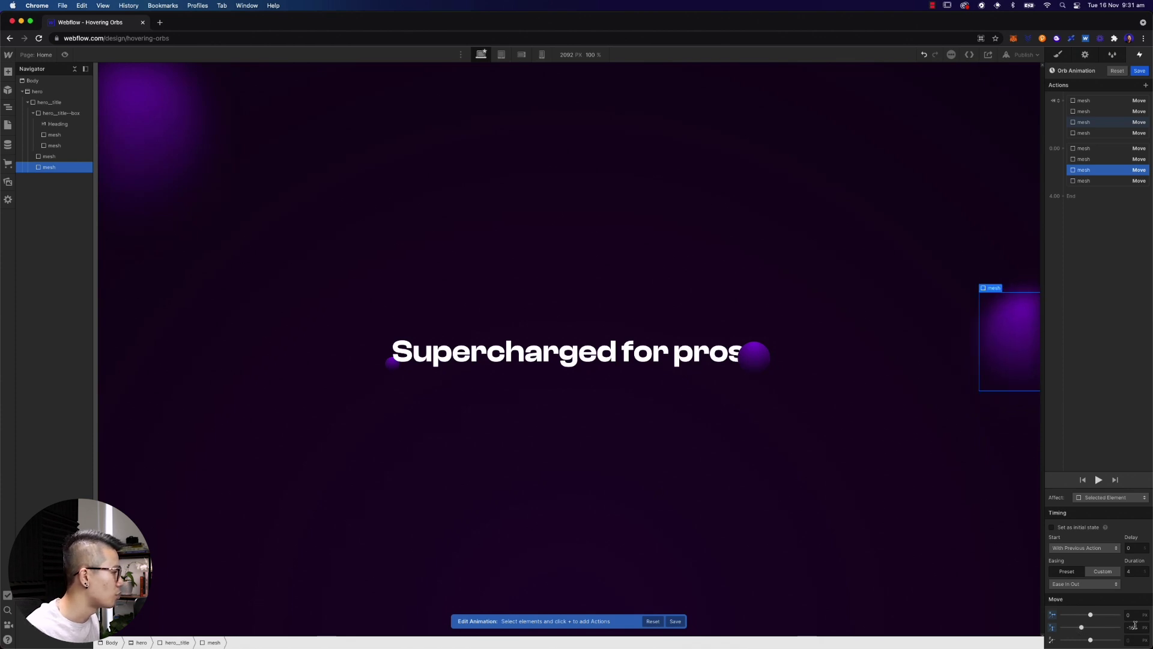
key(BackSpace)
text(0)
key(Tab)
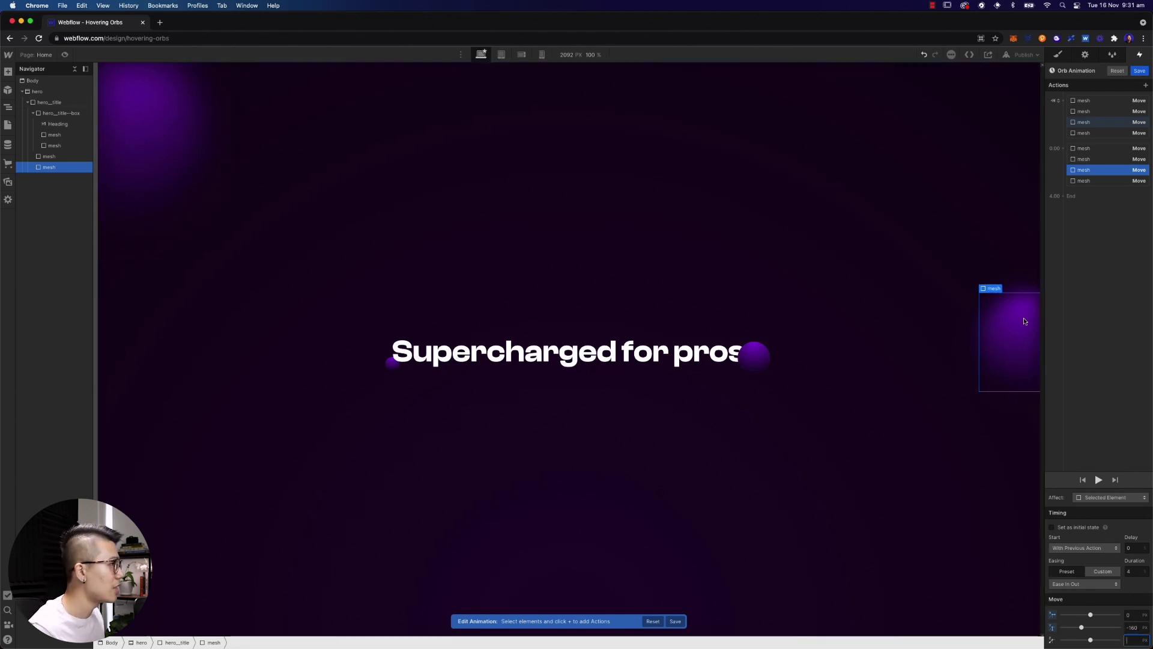
- Give the second-group Move action of the hero's upper-left orb Ease In Out easing, a 6 s duration and Y 200 px
click(140, 123)
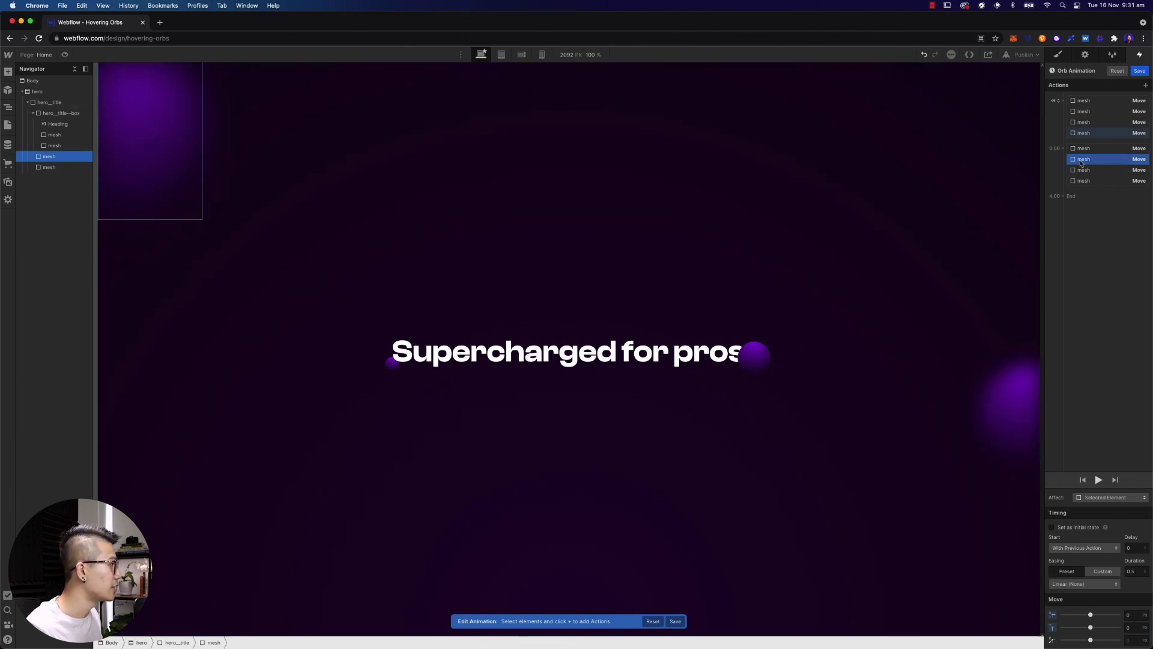
click(1072, 588)
click(1082, 228)
click(1133, 572)
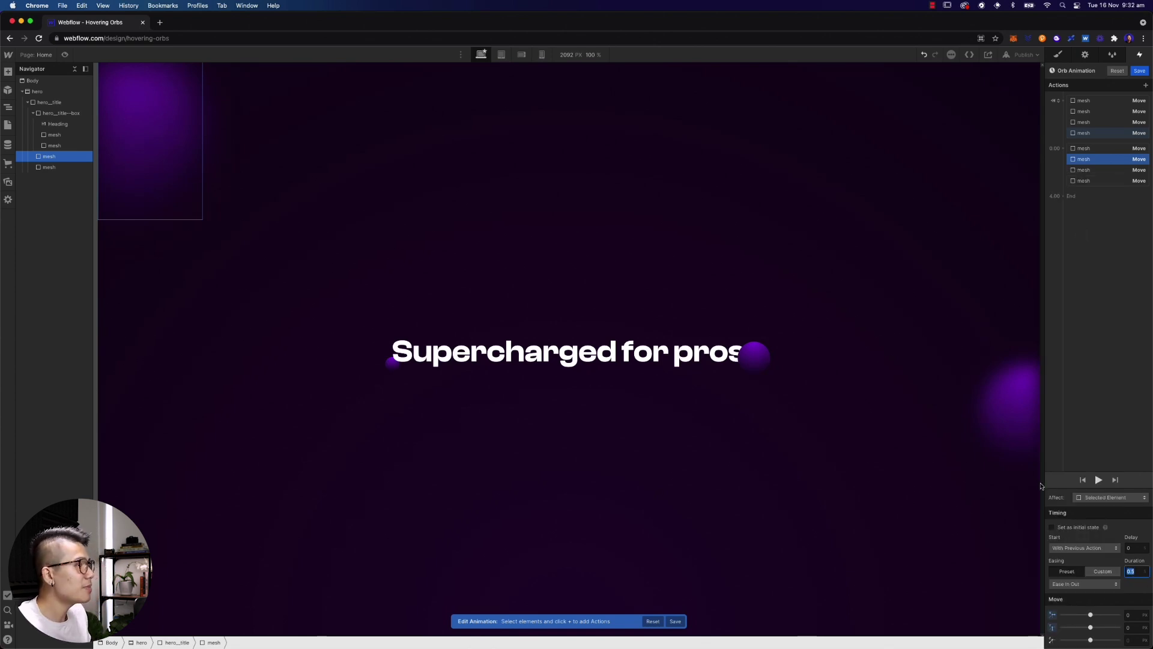
text(6)
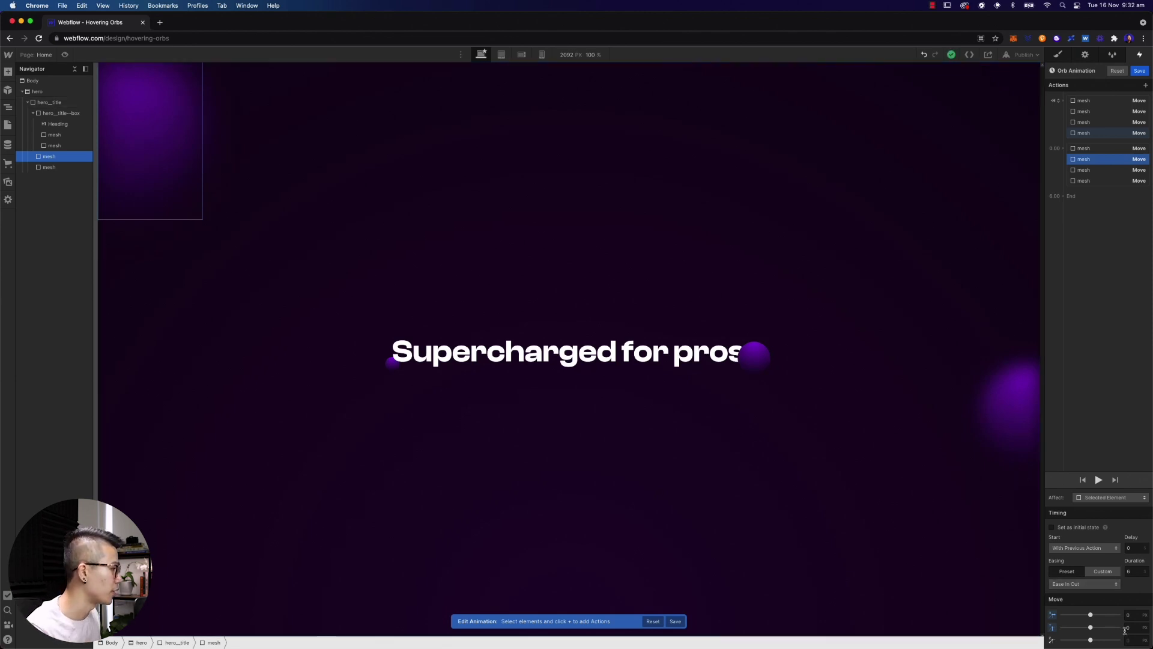
click(1089, 628)
drag(1087, 627, 1101, 627)
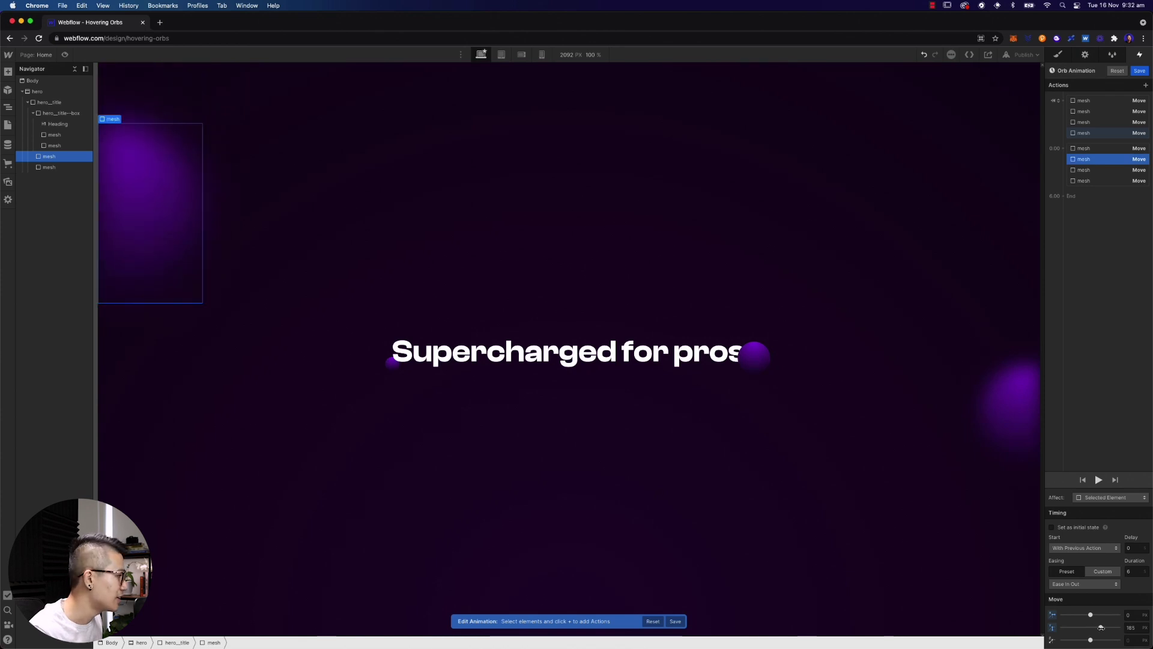
click(1130, 627)
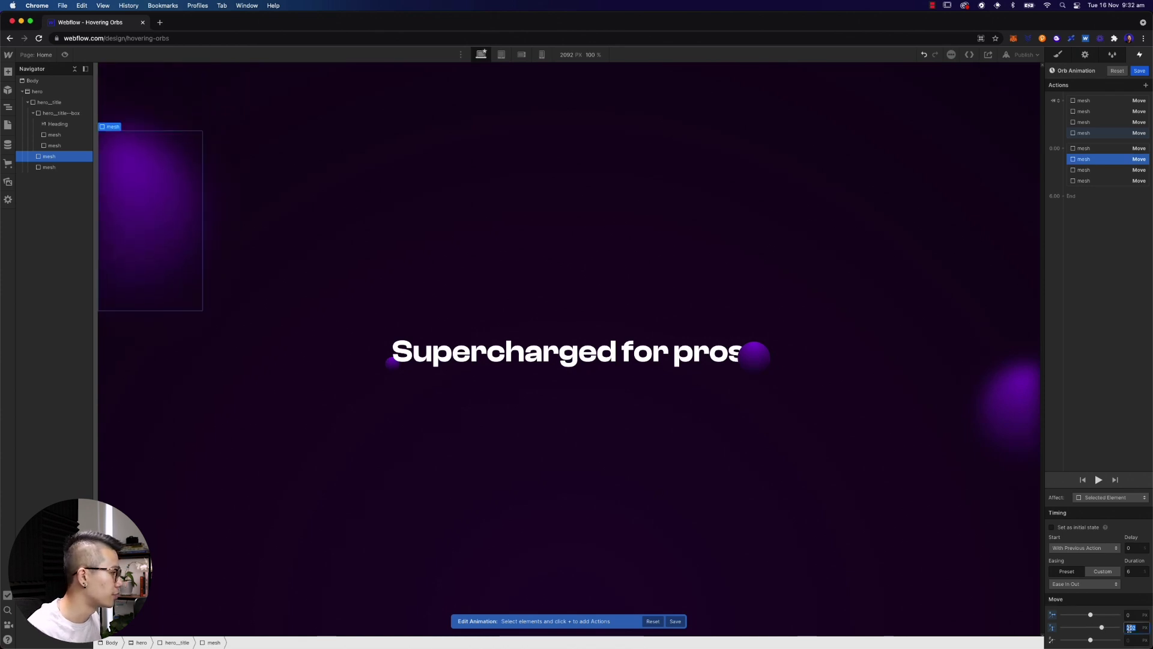
text(2000)
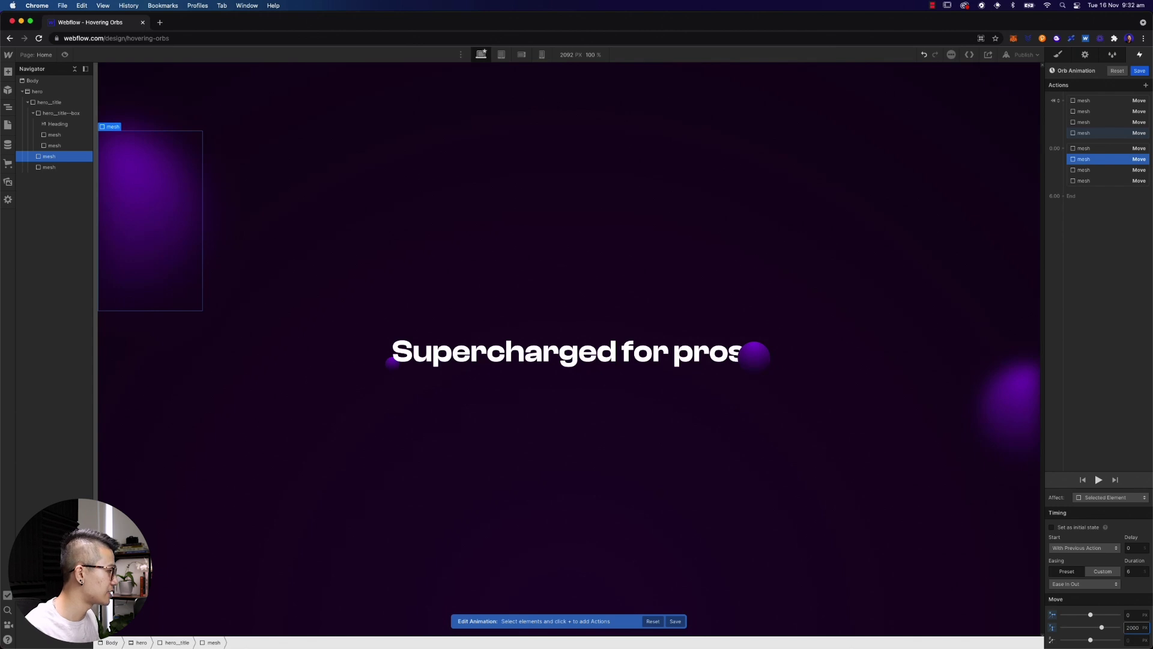
key(BackSpace)
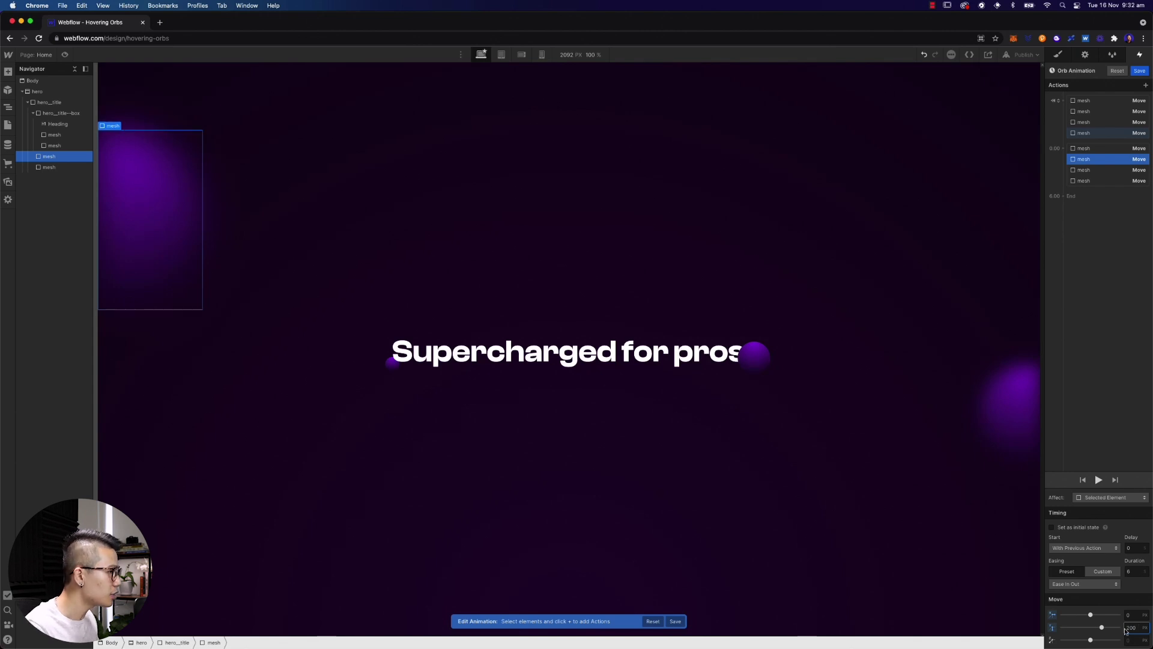
click(1104, 392)
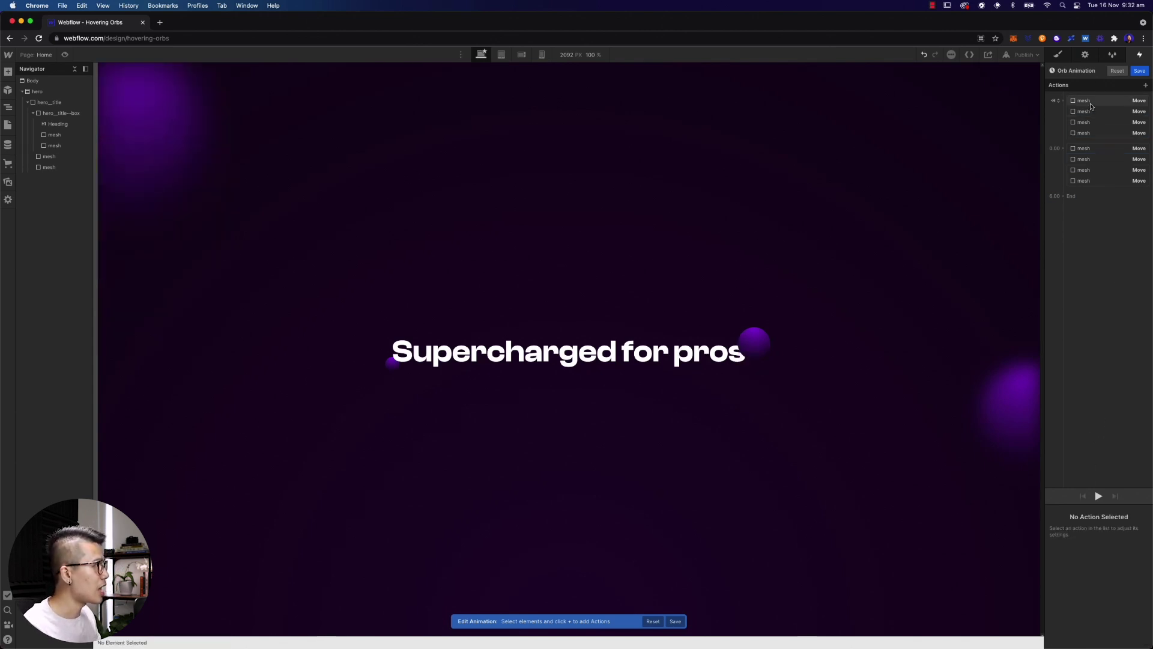
- Play the orb animation and duplicate the four initial-state Move actions into a third timed group at its end
click(1099, 496)
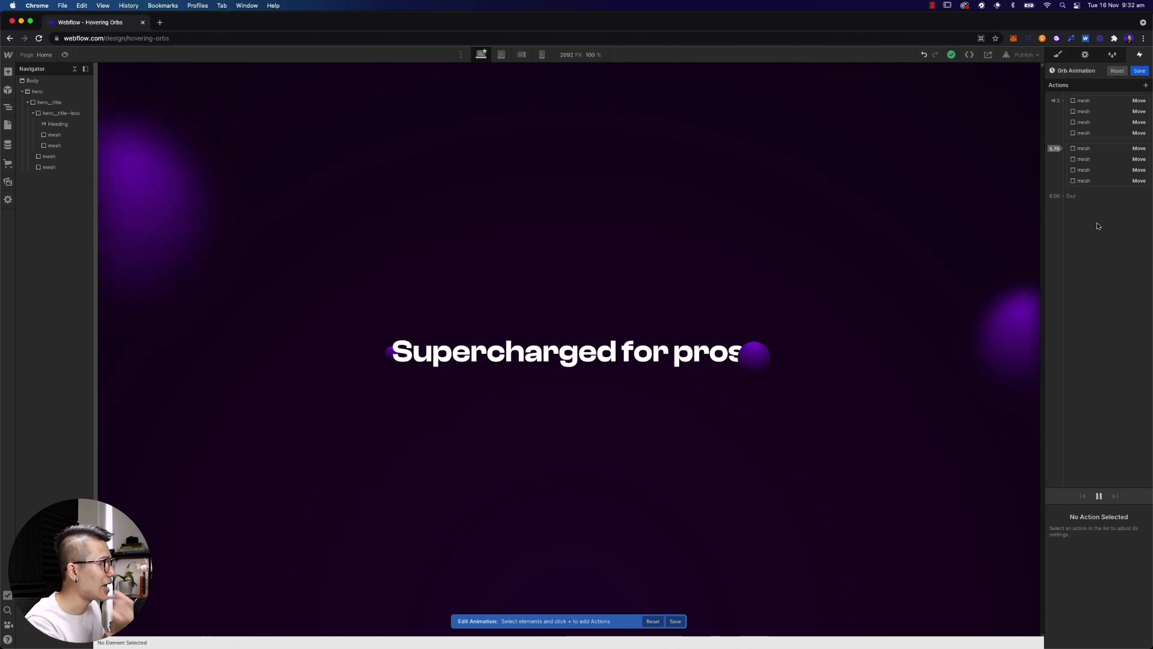
click(1102, 104)
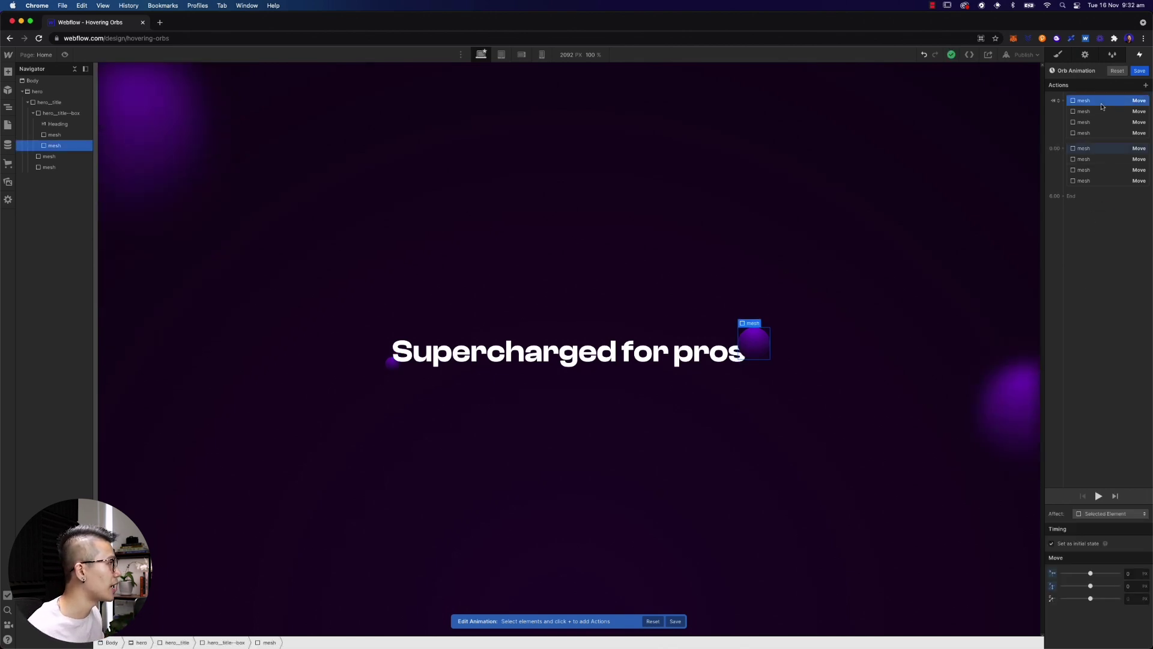
shift+click(1105, 134)
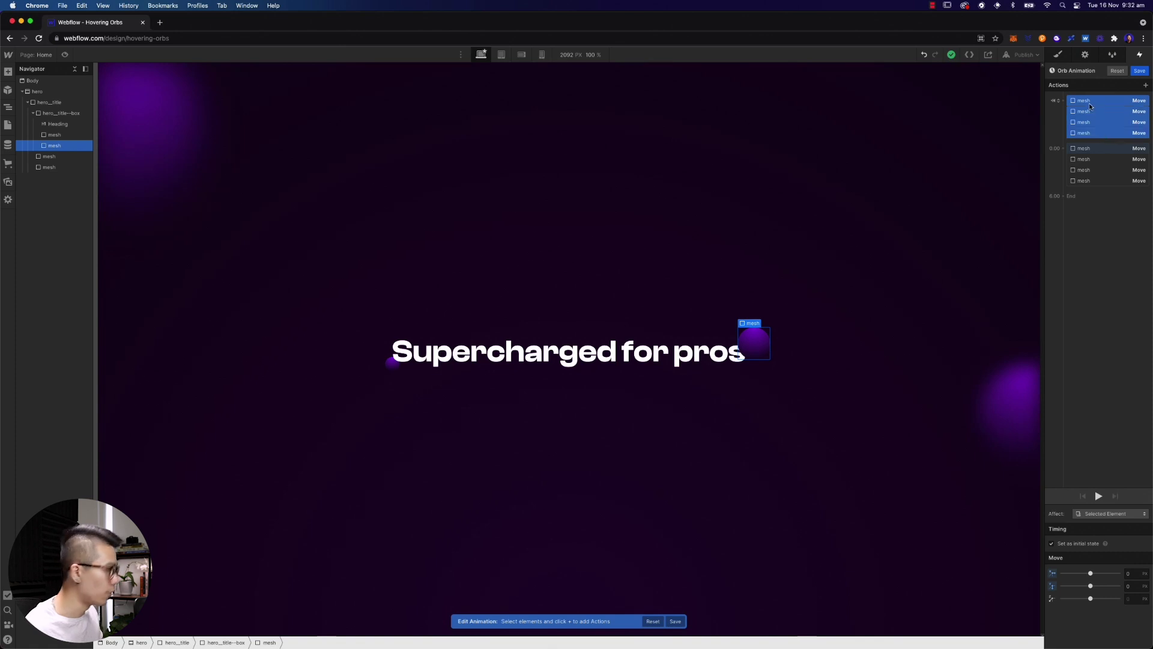
drag(1094, 120, 1070, 240)
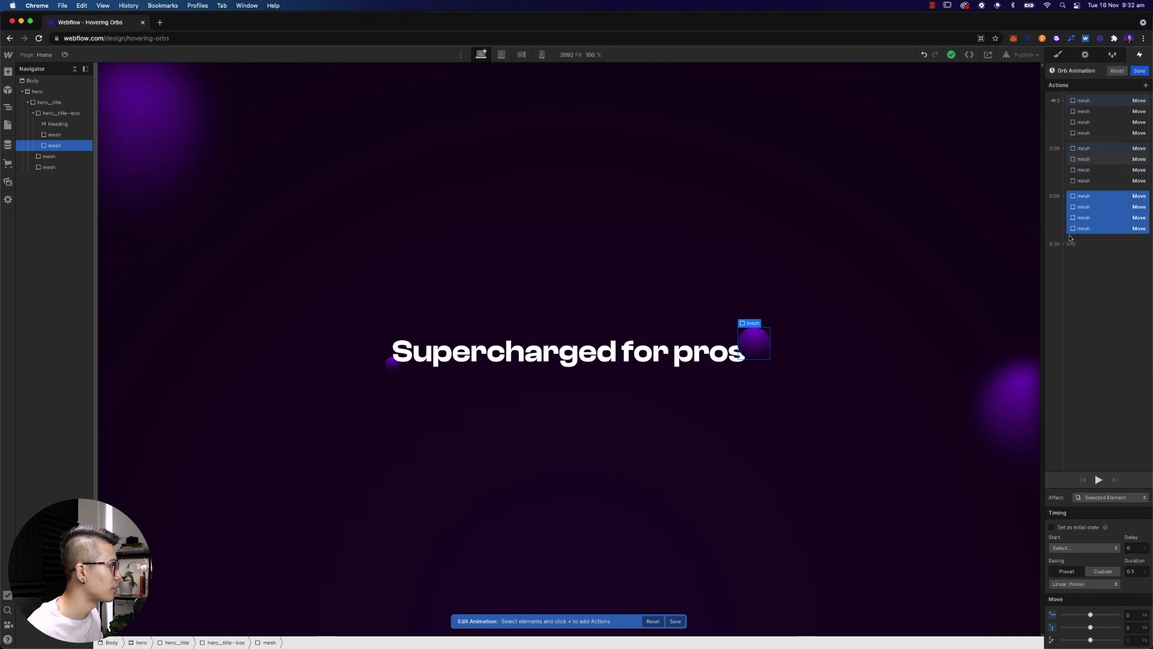
click(1093, 101)
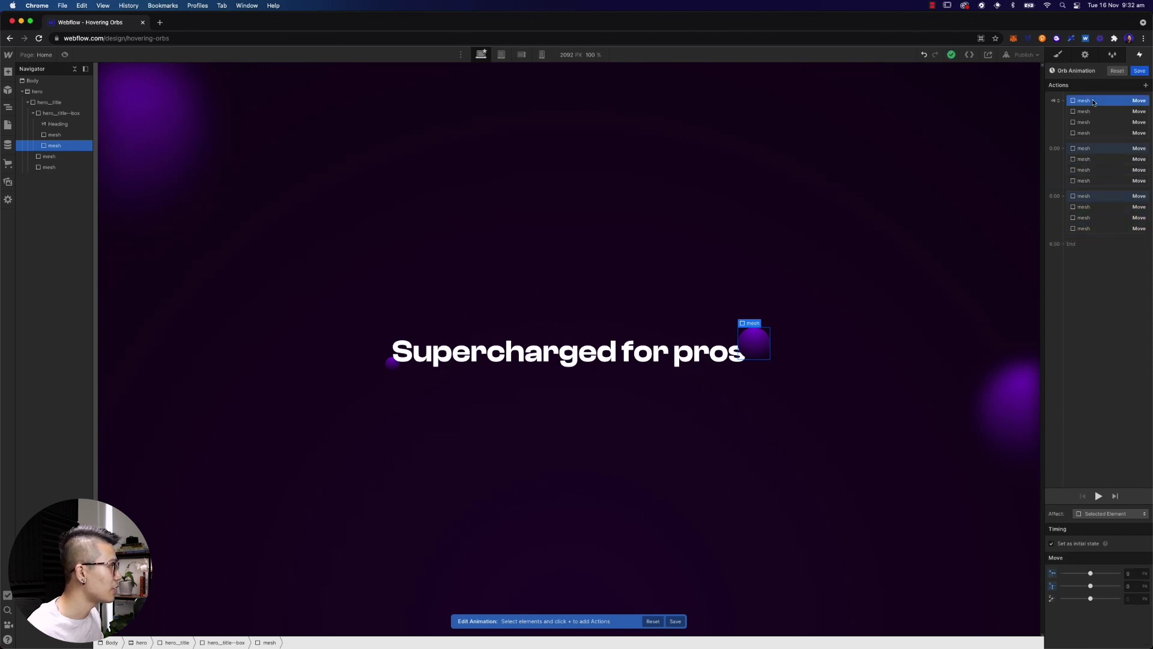
- Save the Orb Animation, then turn on looping for the page load trigger and preview it
click(1140, 71)
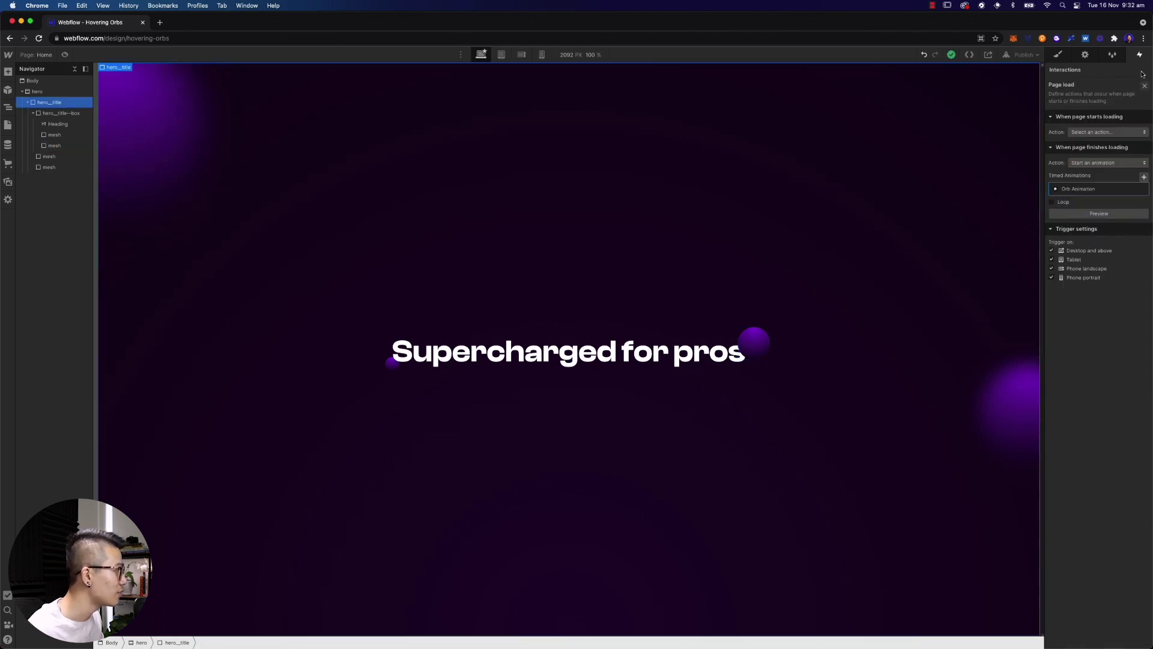
click(1052, 203)
click(1092, 214)
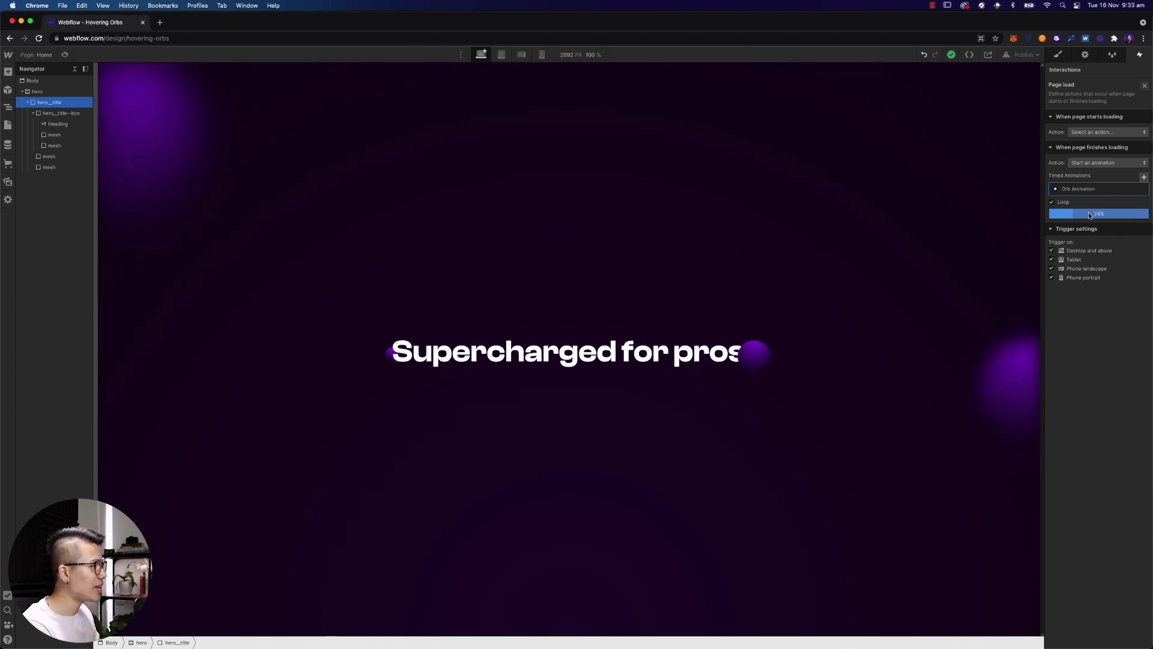
- Stop the preview, reopen the Orb Animation and give all four third-group Move actions Ease In Out easing
click(1104, 211)
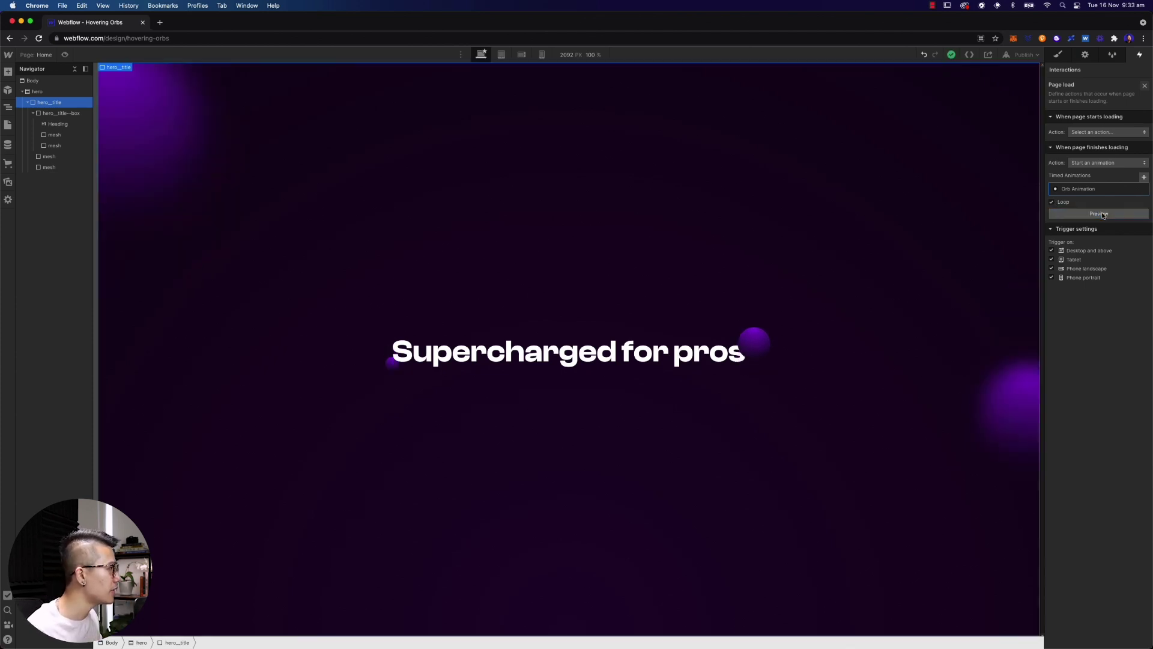
click(1121, 192)
click(1098, 196)
shift+click(1085, 229)
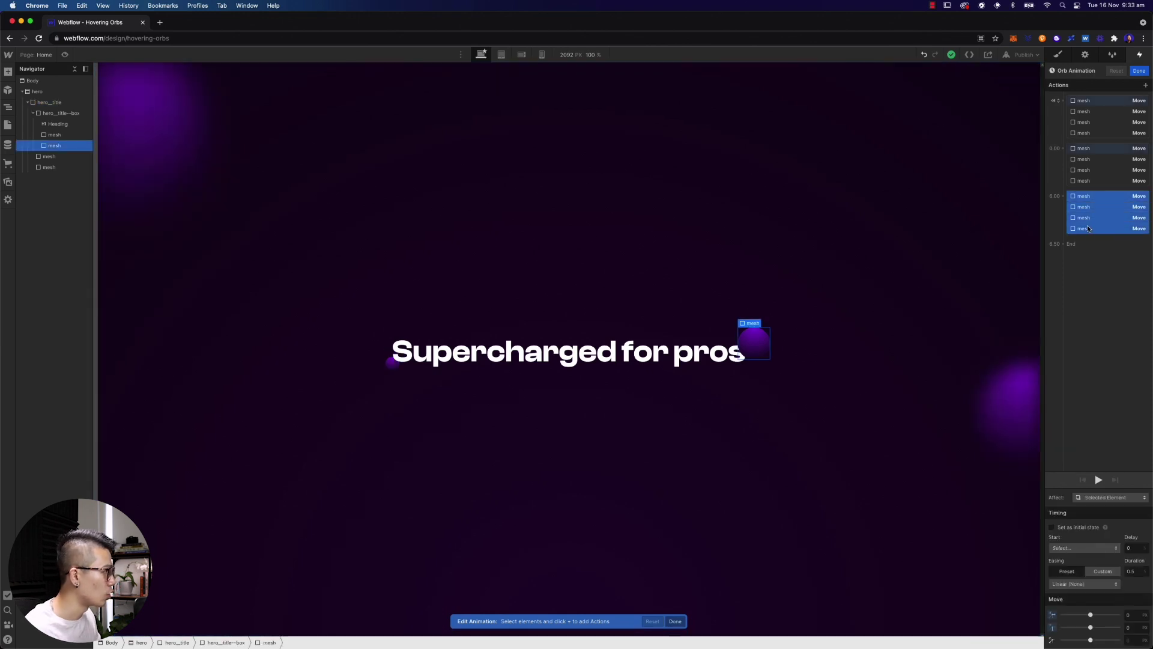
click(1077, 582)
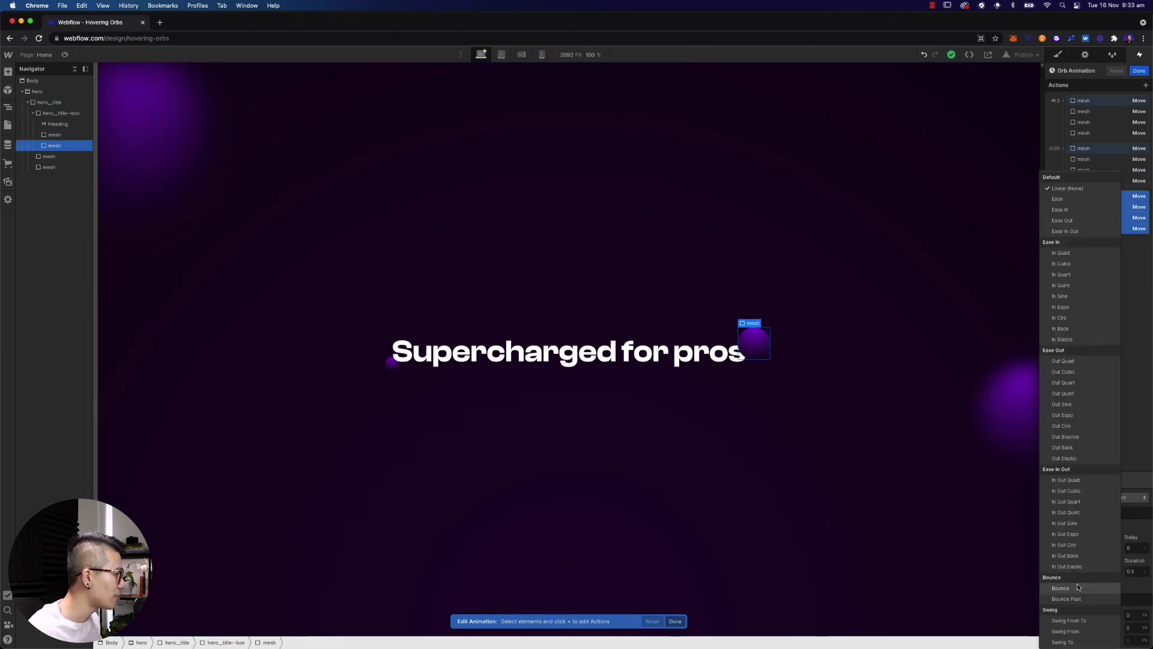
click(1087, 232)
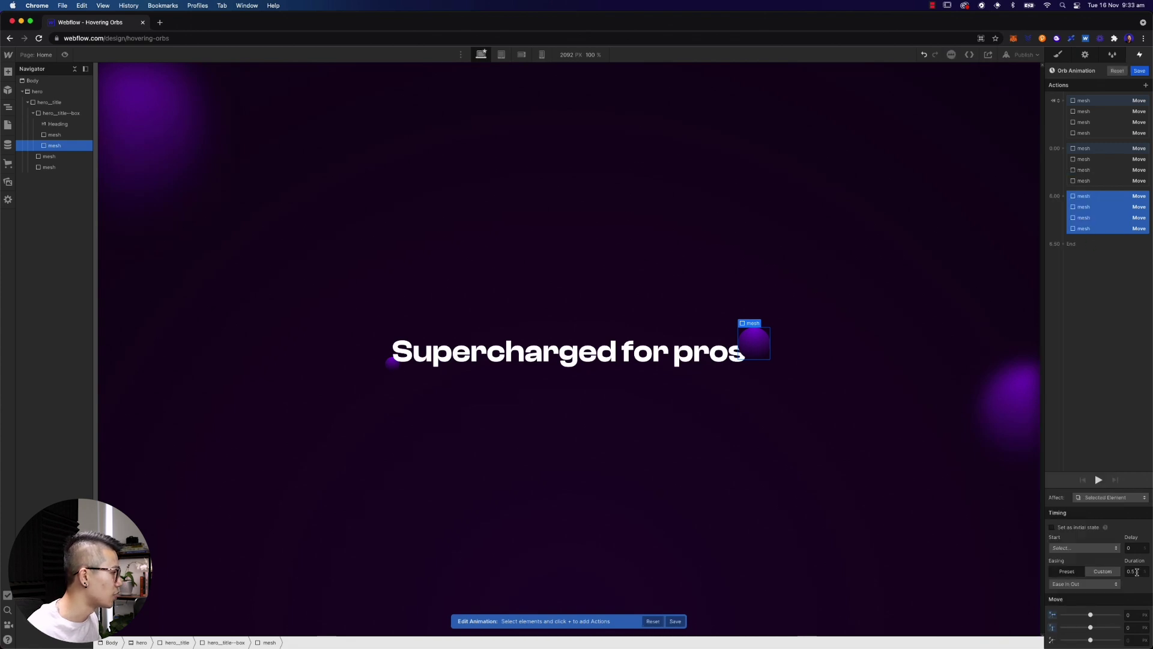
- Set the third-group Move actions of the two small orbs beside the heading to a 2 s duration
click(1101, 311)
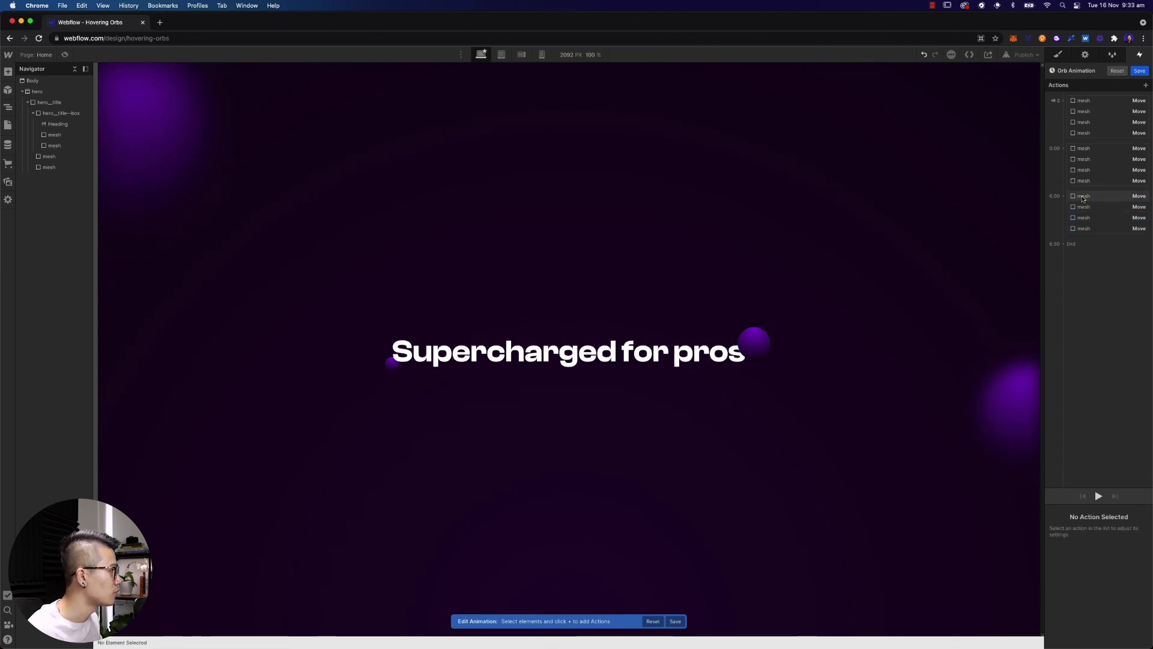
click(755, 350)
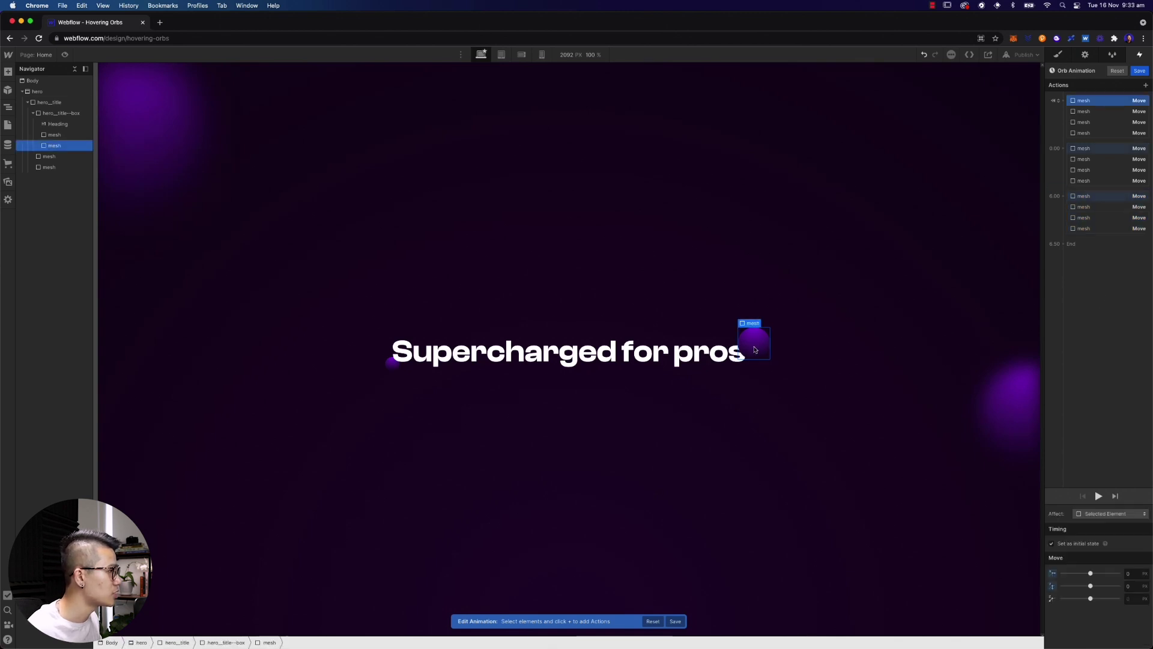
click(1087, 196)
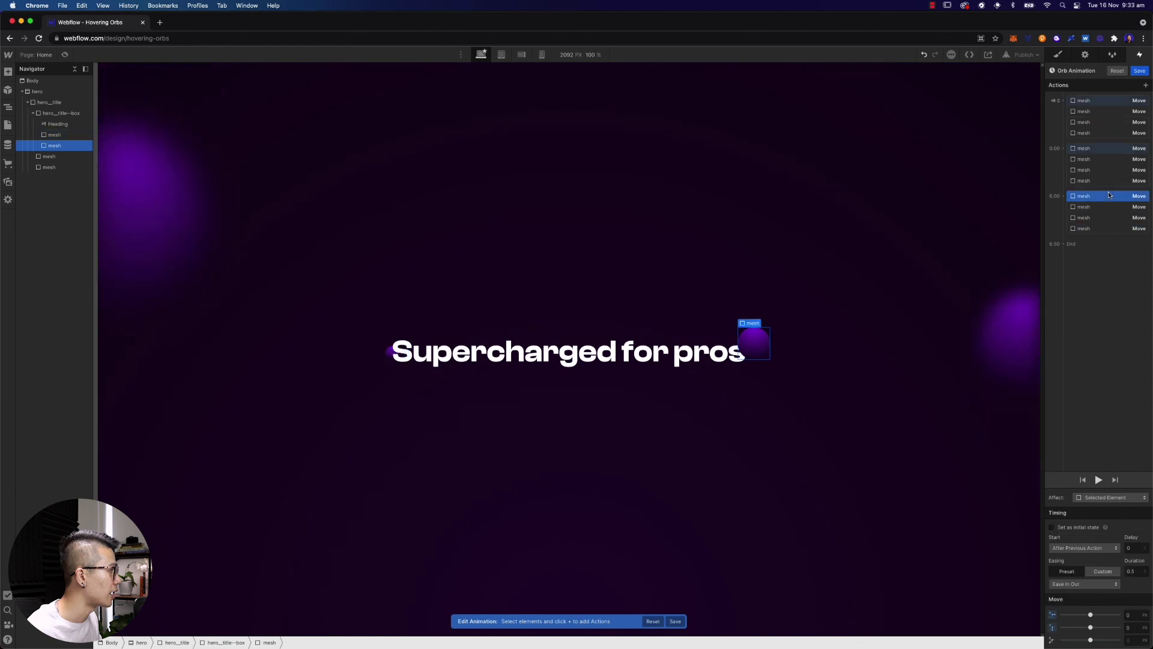
shift+click(1095, 229)
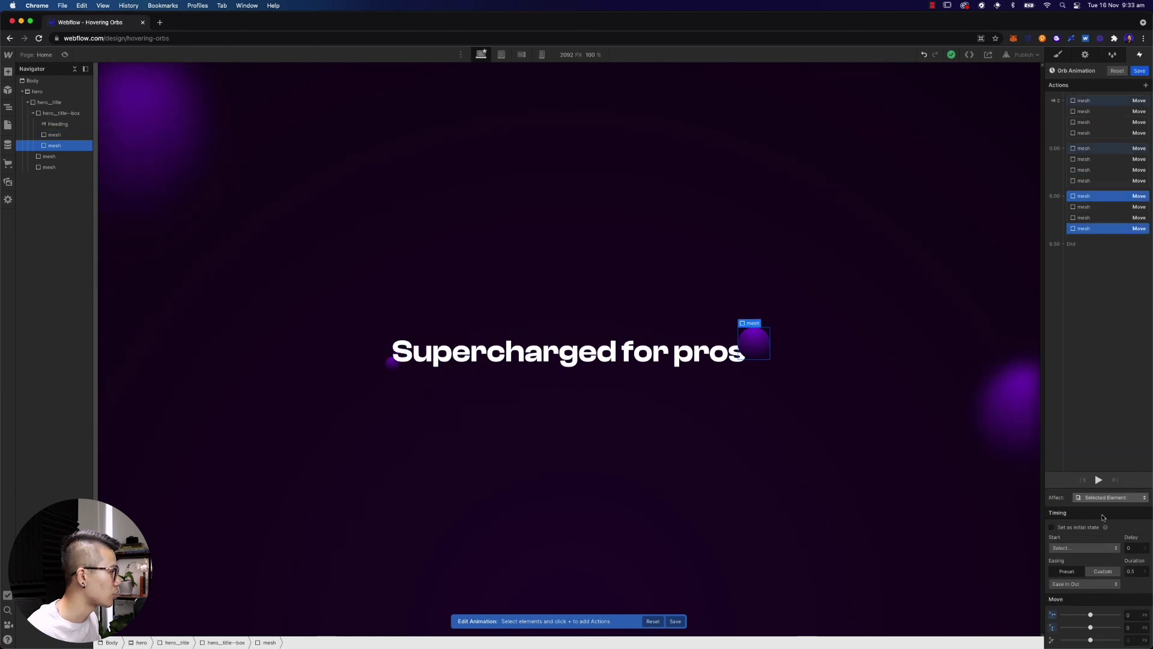
click(1135, 573)
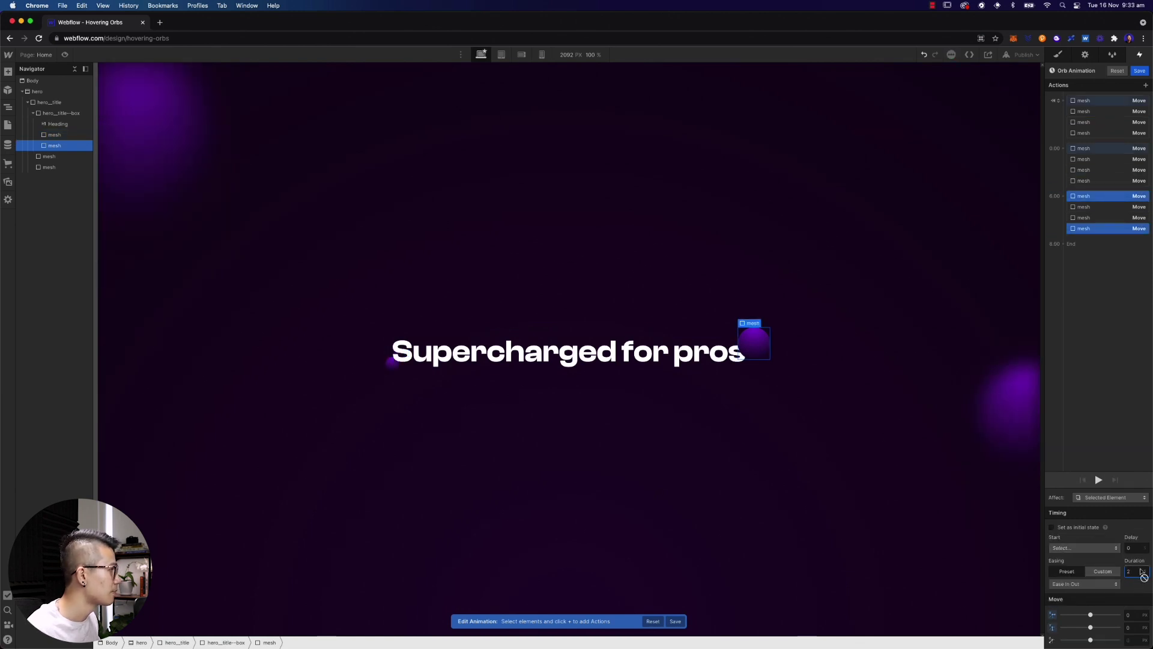
- Set the third-group Move durations to 4 s for the hero's right-edge orb and 6 s for the upper-left orb
click(1008, 405)
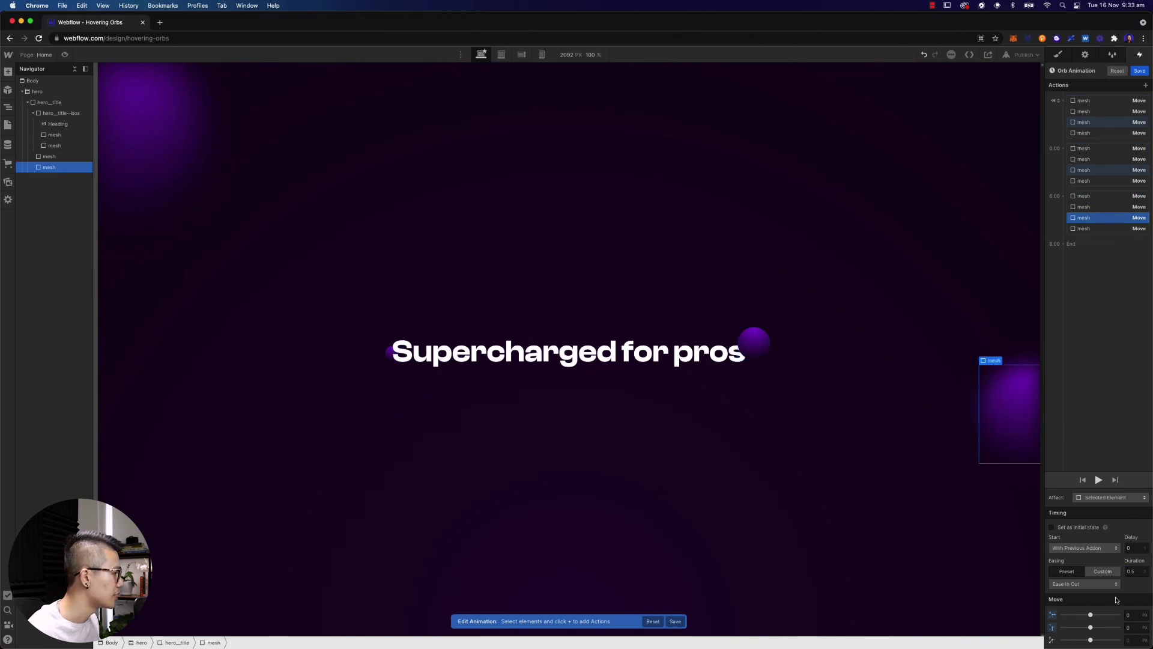
click(1132, 571)
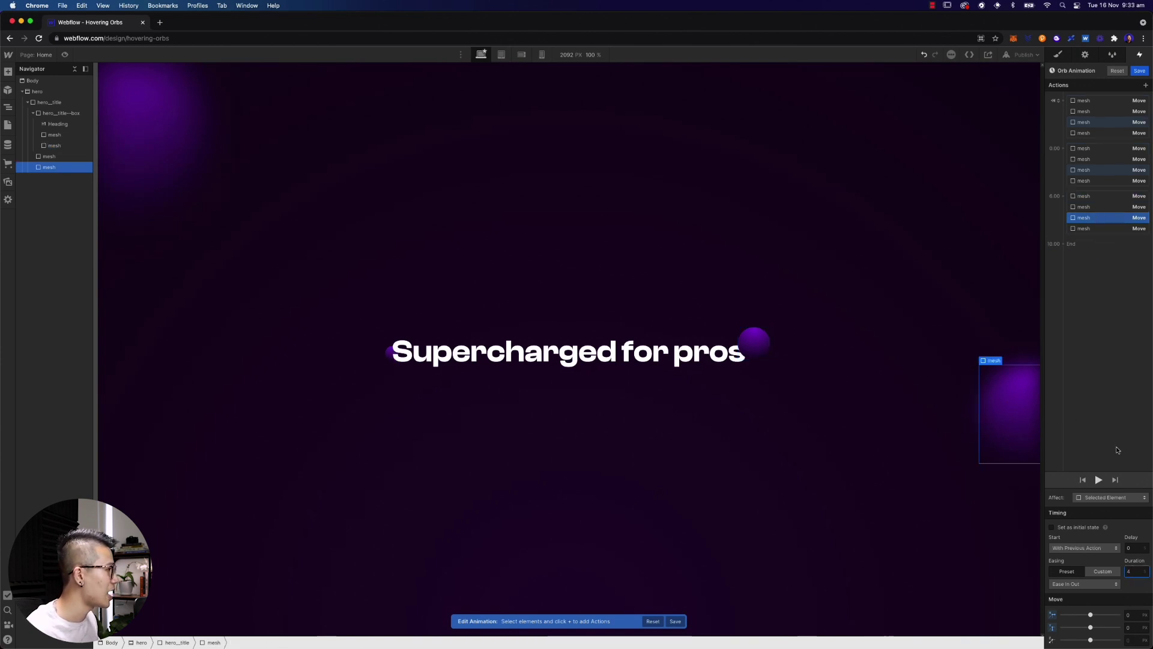
click(170, 147)
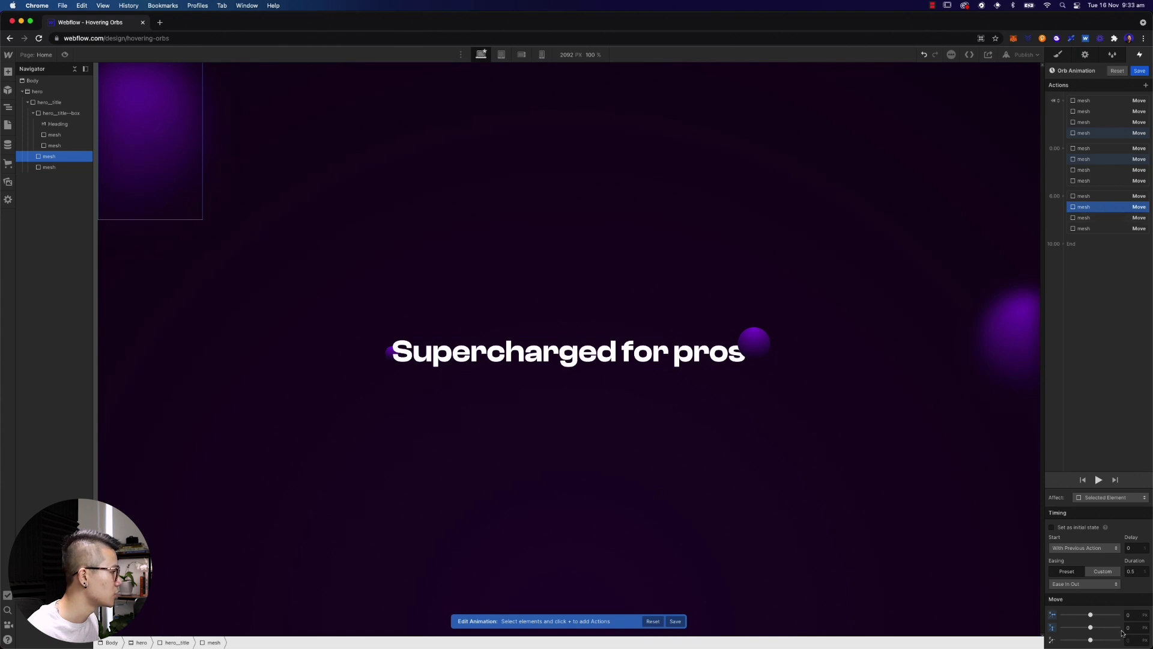
click(1132, 570)
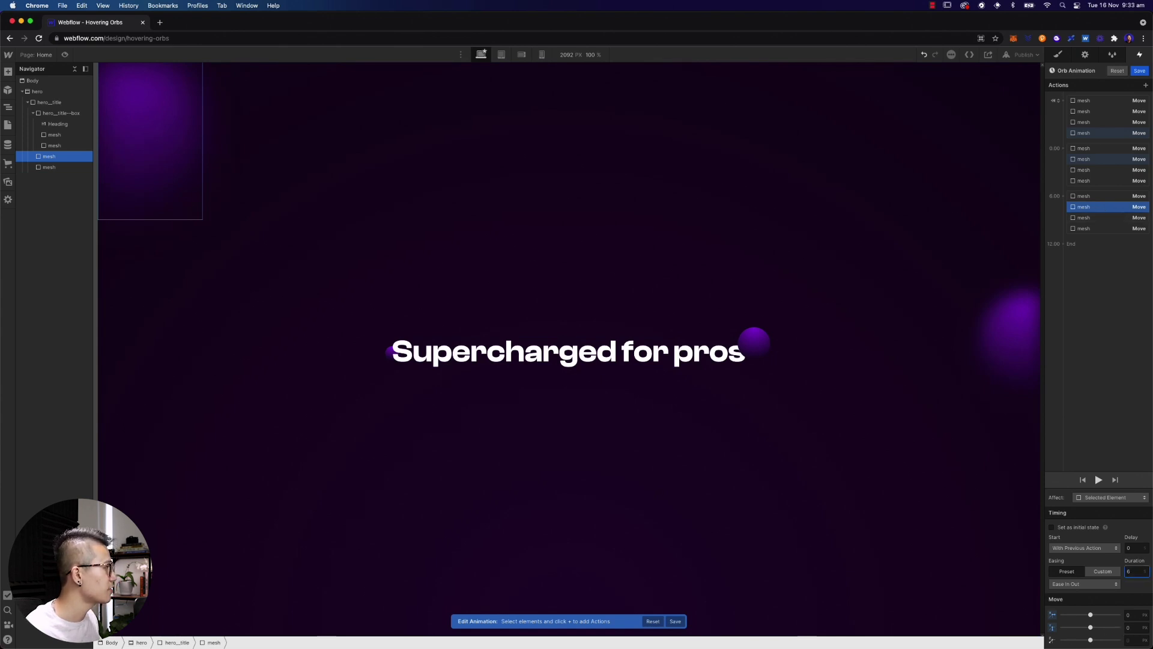
- Save the Orb Animation, preview the looping page load animation and stop the preview
click(1139, 70)
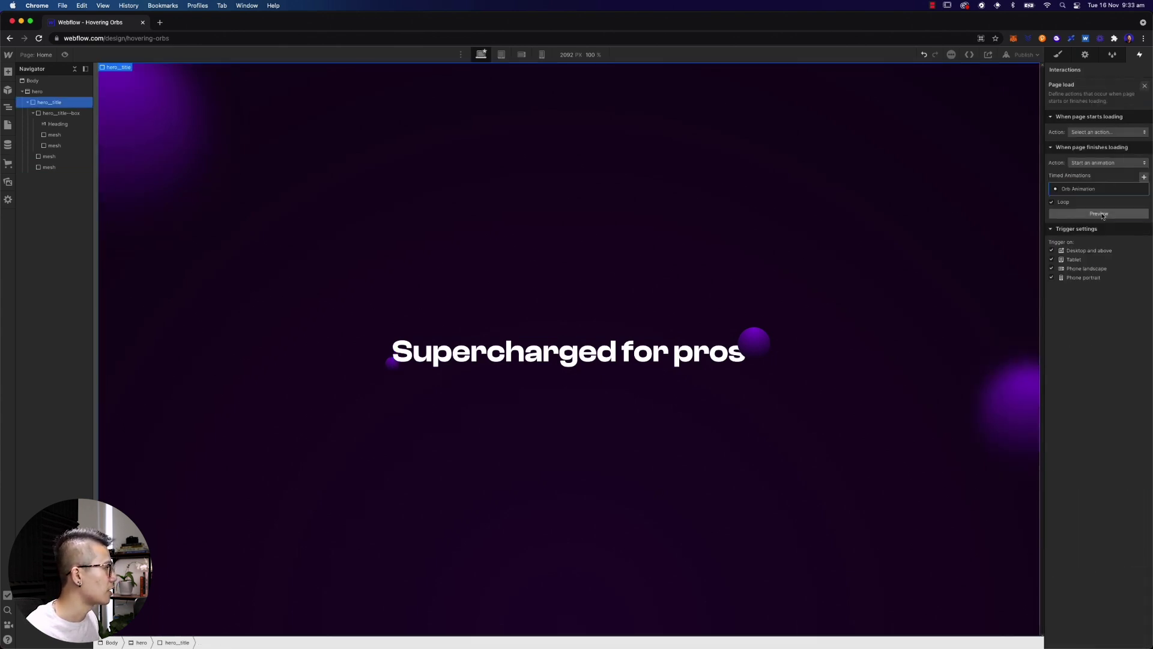
click(1101, 214)
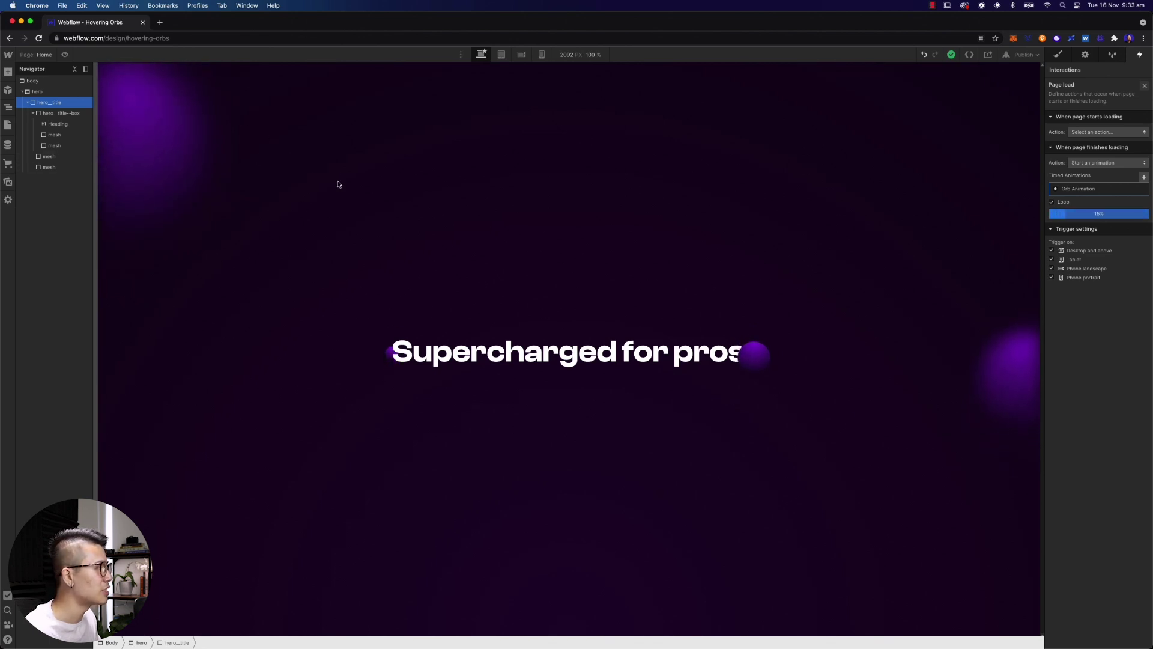
click(1111, 214)
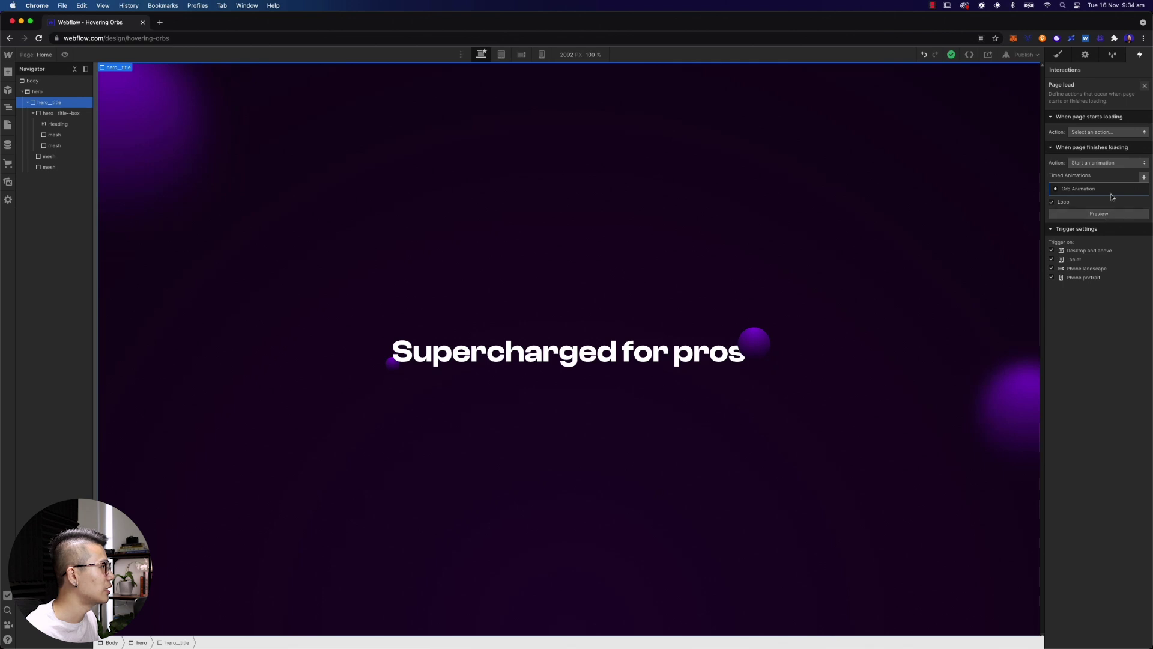
- Set the second-group Move duration of the hero's upper-left orb to 4 s, then save the Orb Animation and preview it
click(1099, 189)
click(135, 132)
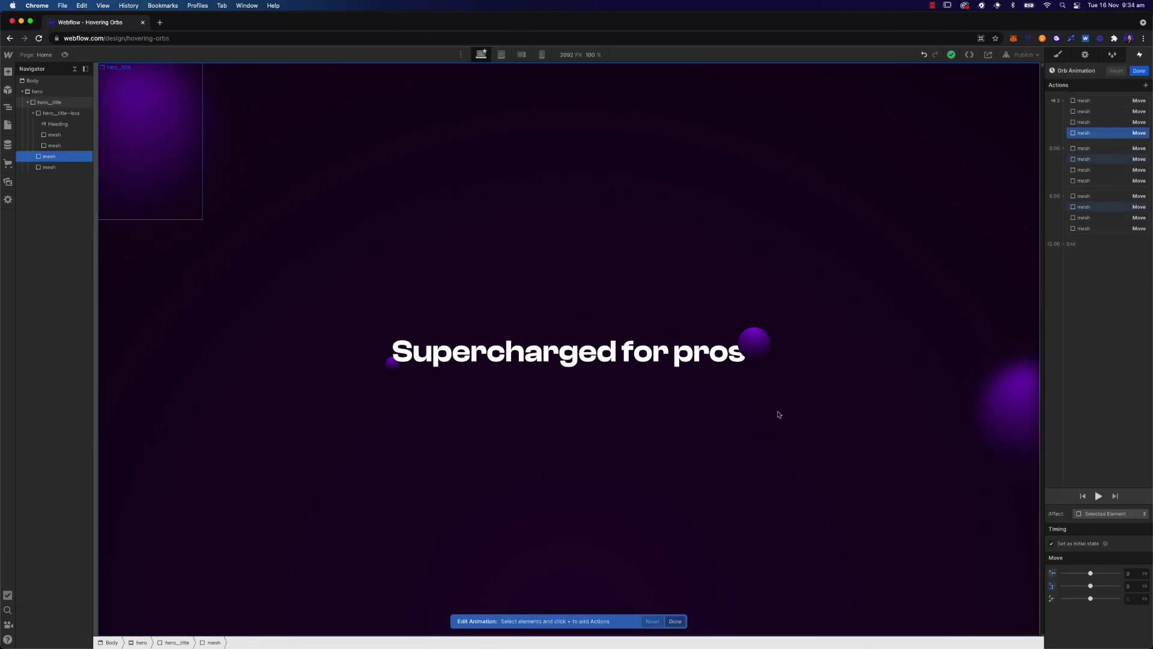
click(1083, 158)
click(1136, 571)
text(4)
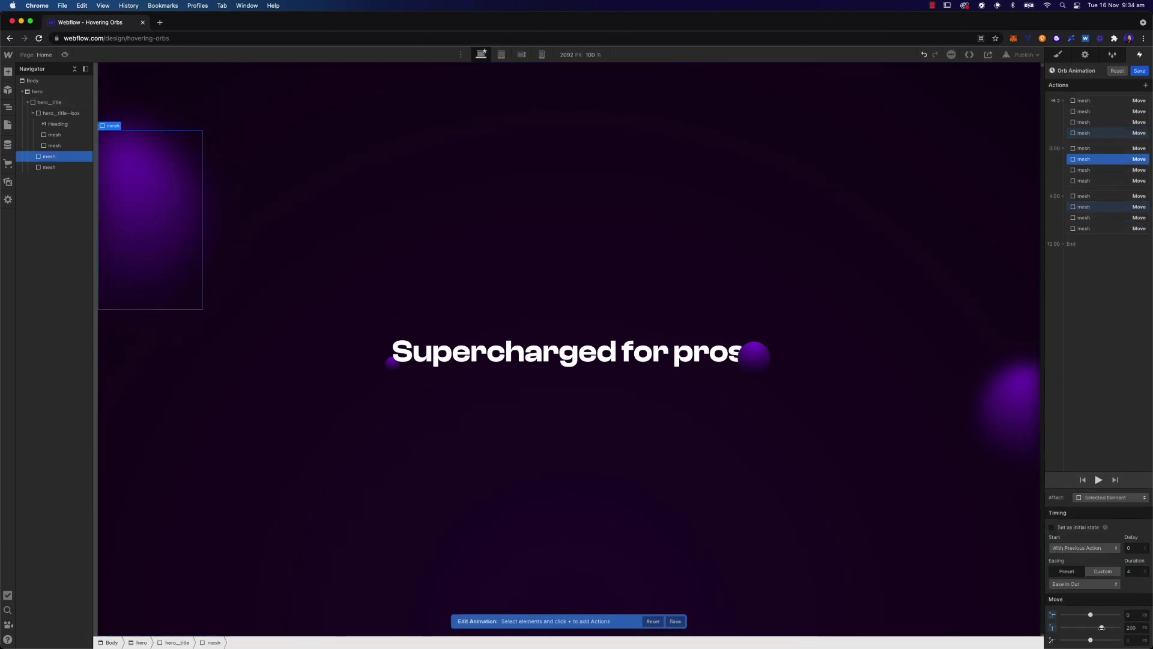
click(1139, 70)
click(1101, 215)
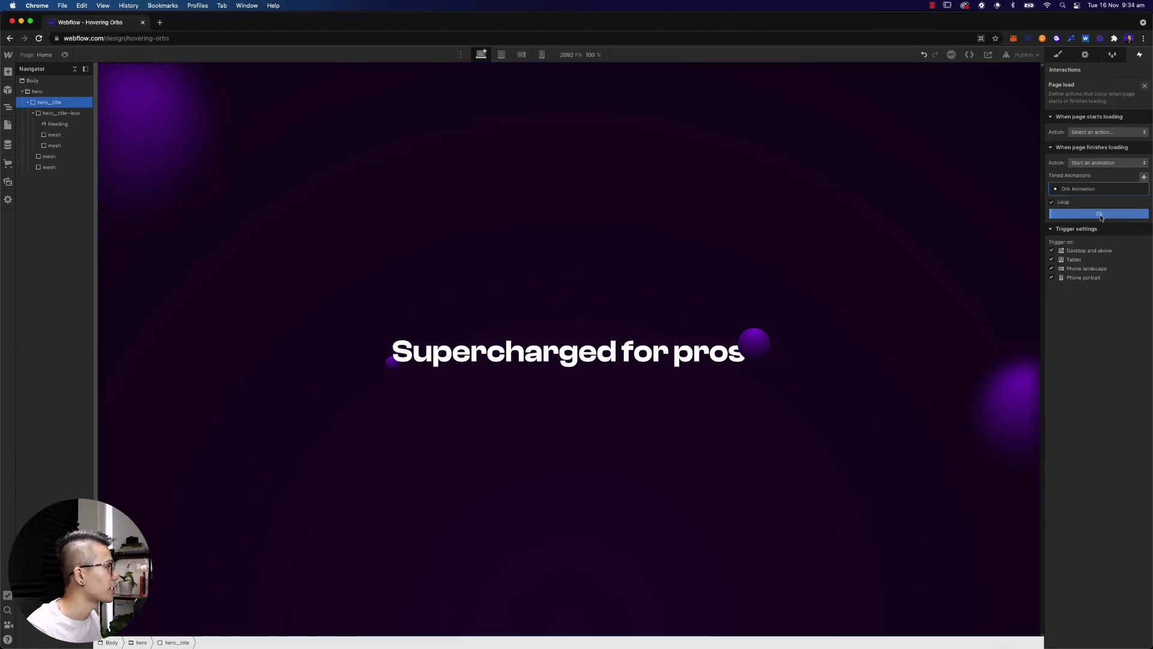